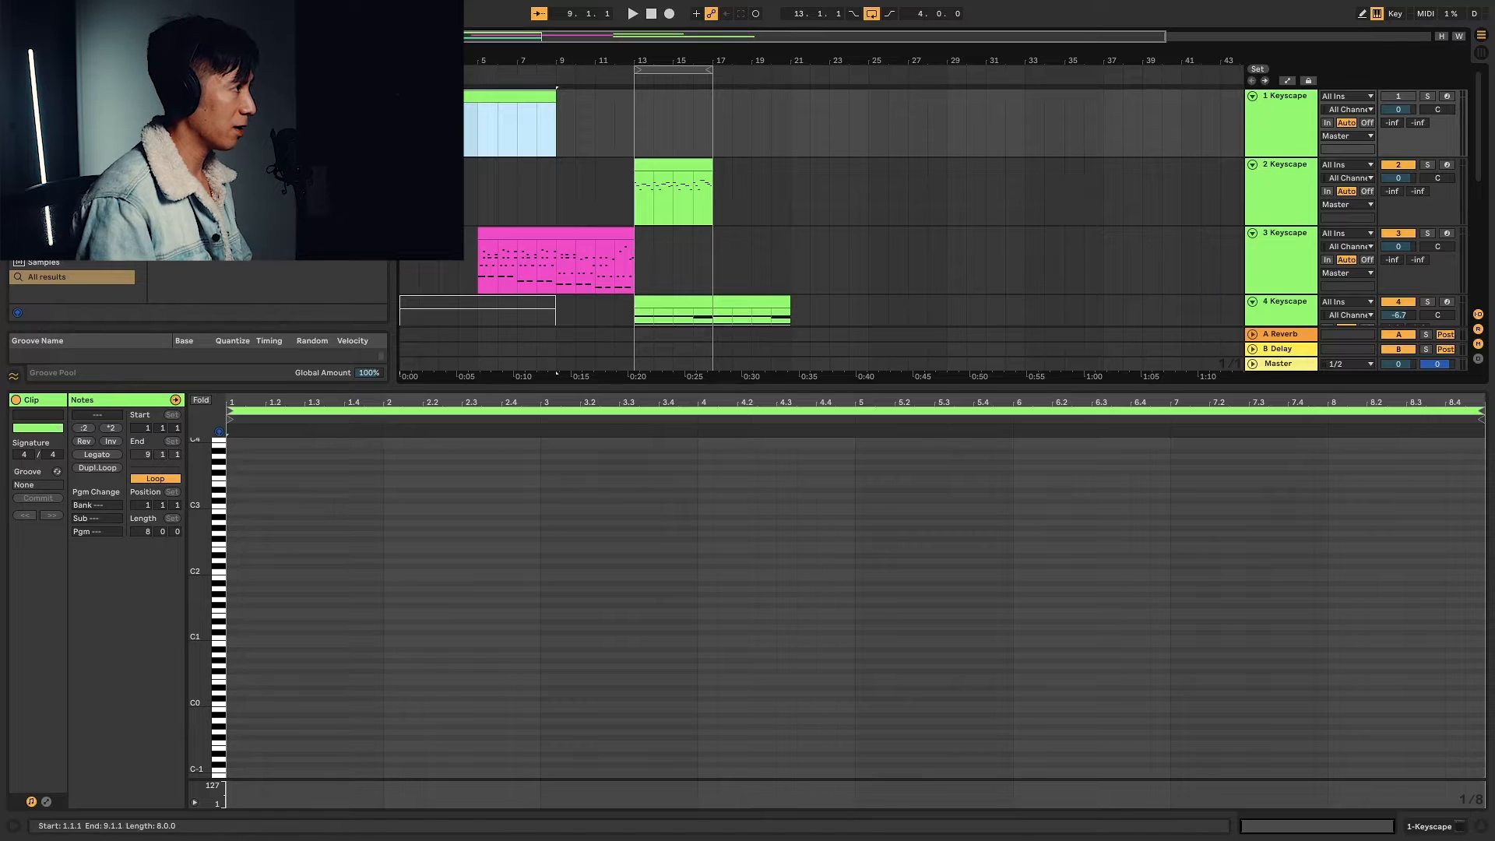
Loop the eight-bar clip on the 1 Keyscape track and set its note grid to a fixed 1/16
key(ctrl+l)
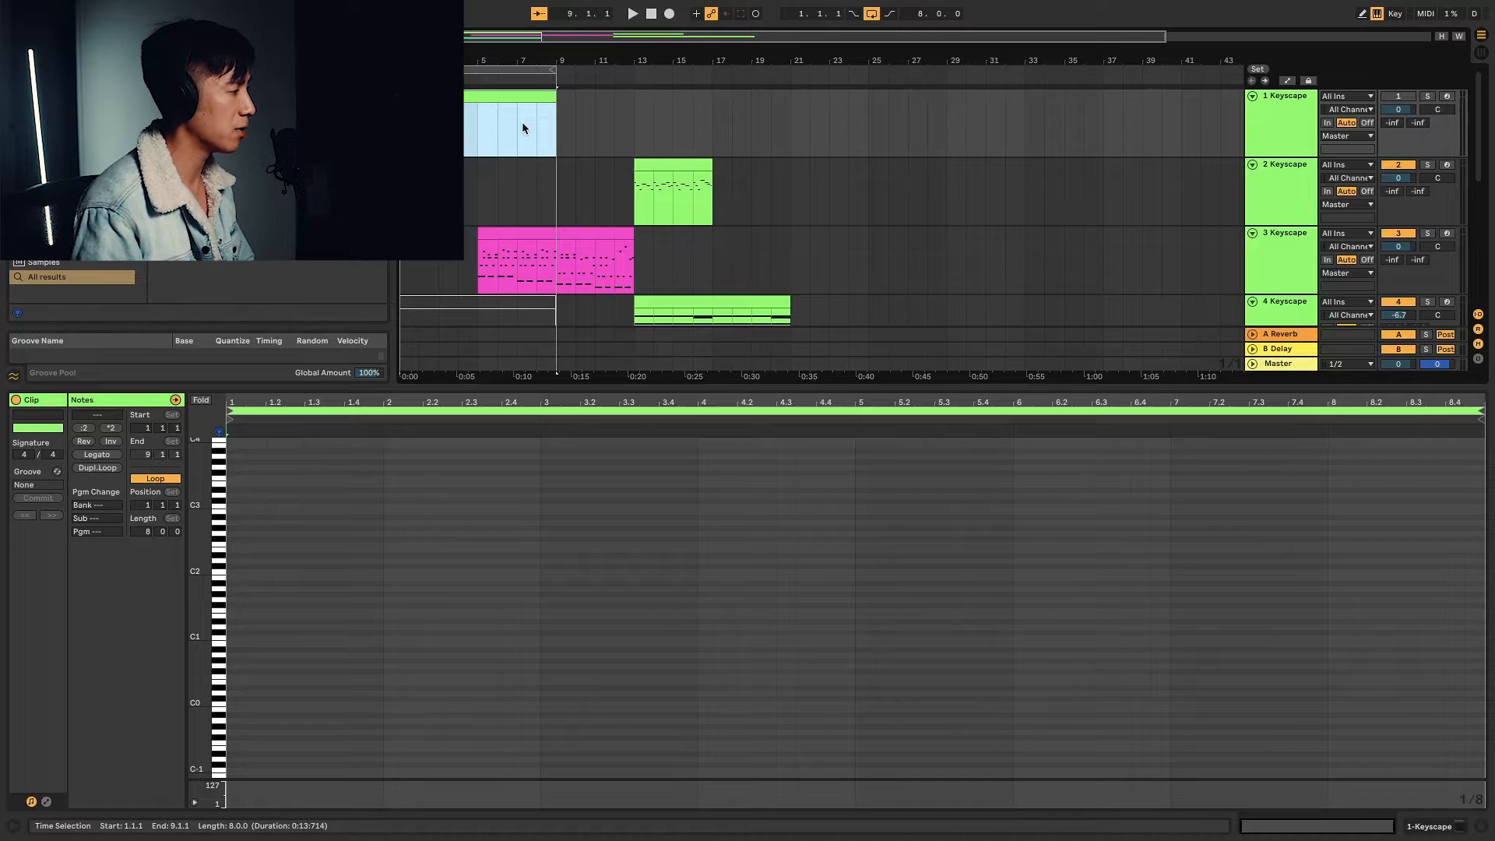
right_click(401, 577)
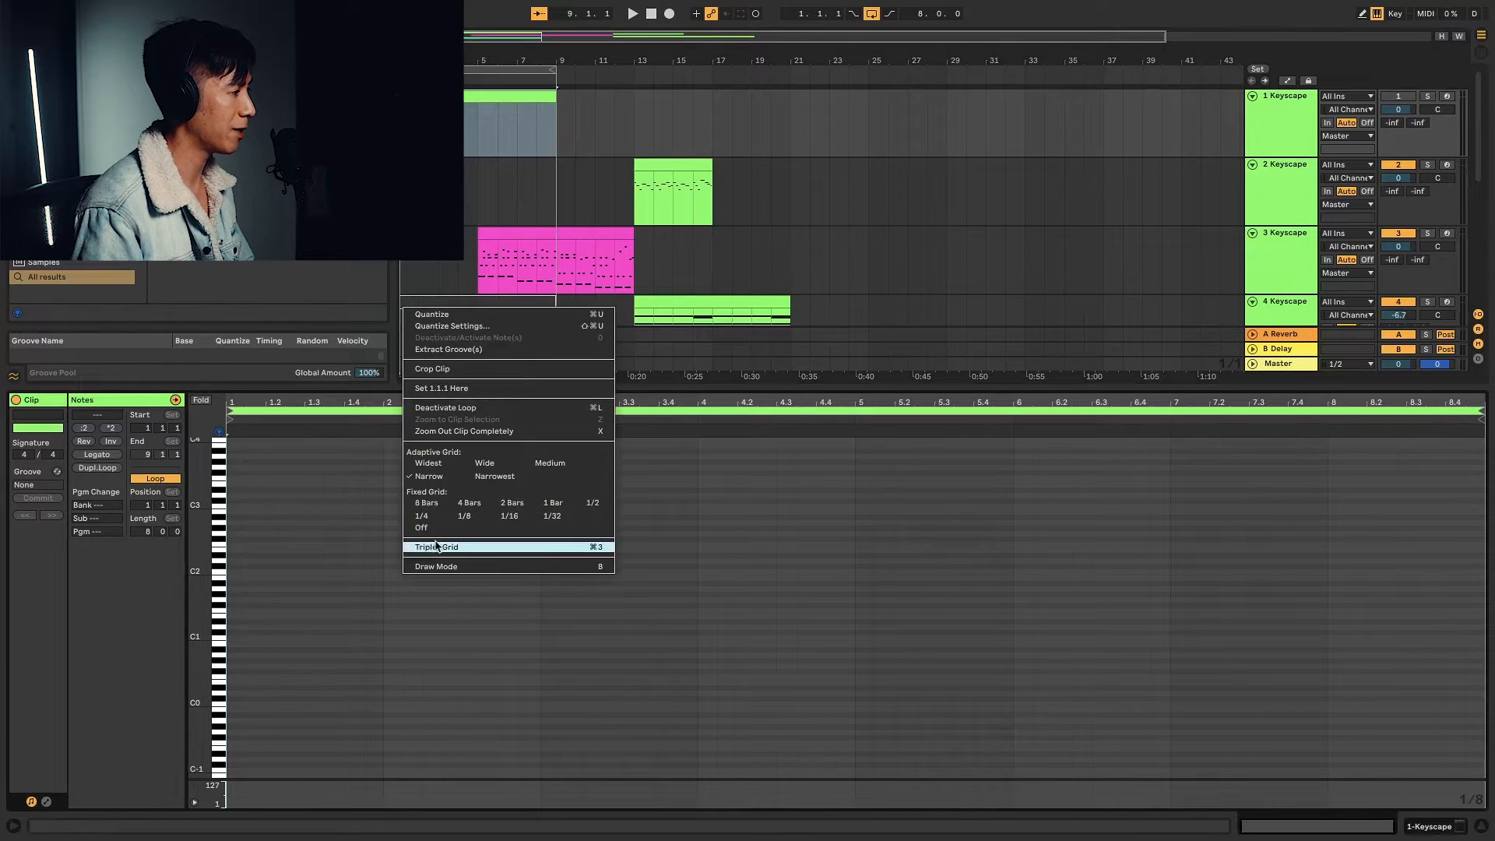
click(508, 517)
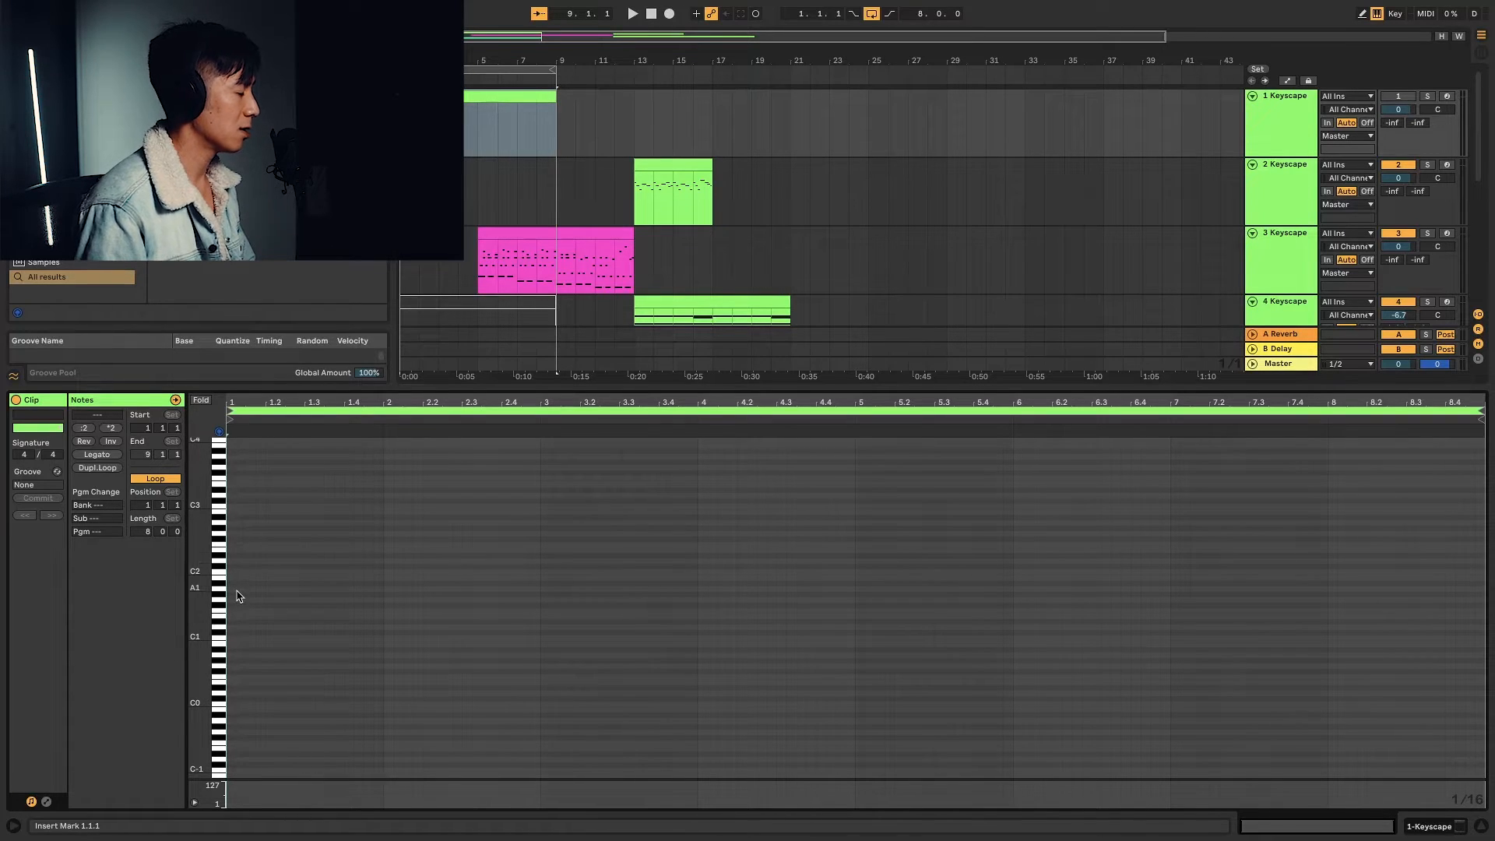
Audition the white piano-roll keys from C2 up to G2
drag(203, 530, 243, 530)
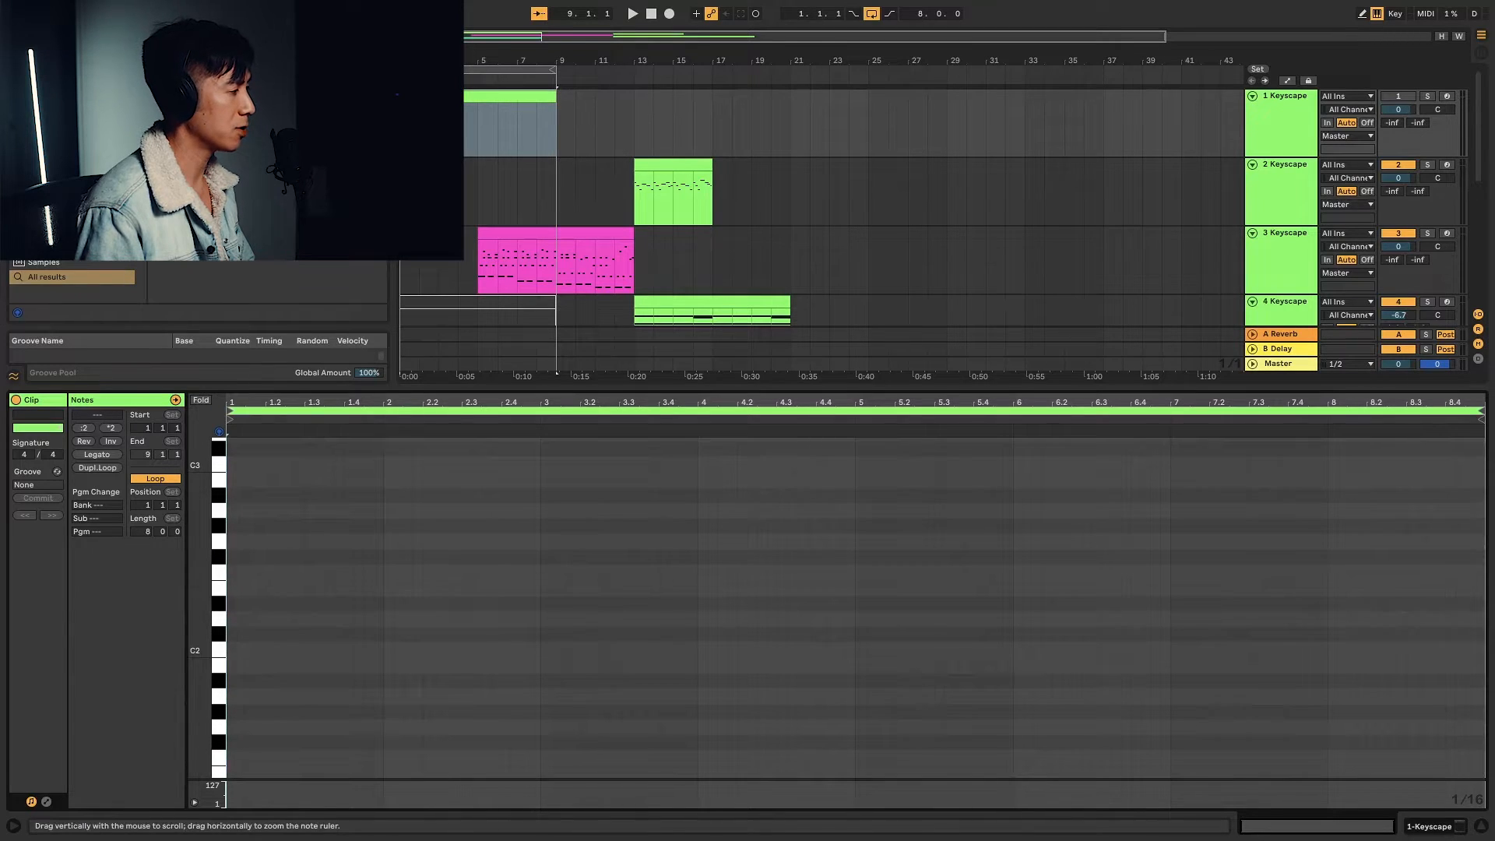
scroll(273, 567, up, 2)
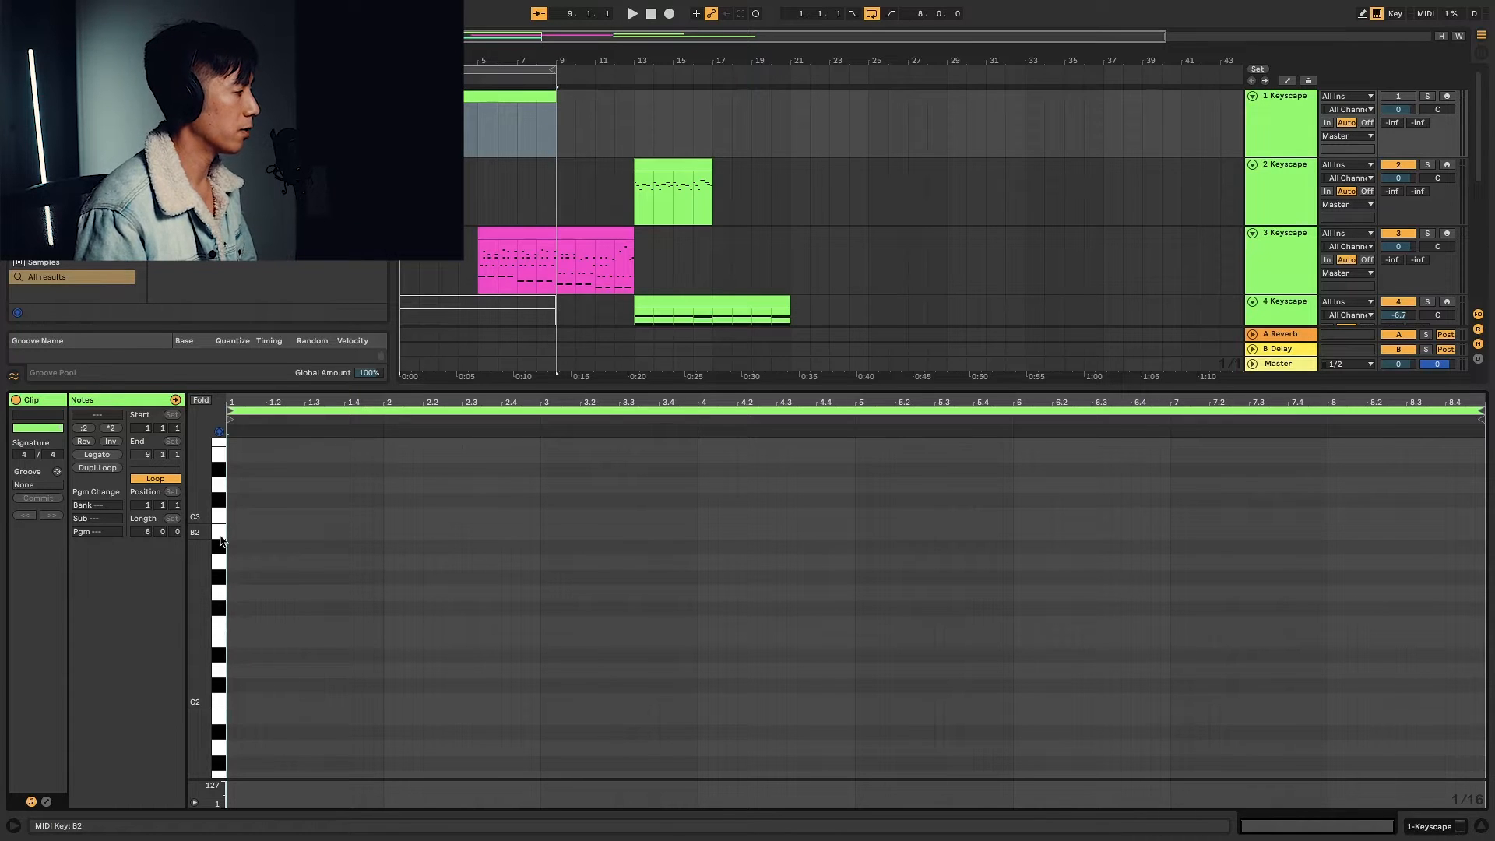
click(218, 704)
click(217, 704)
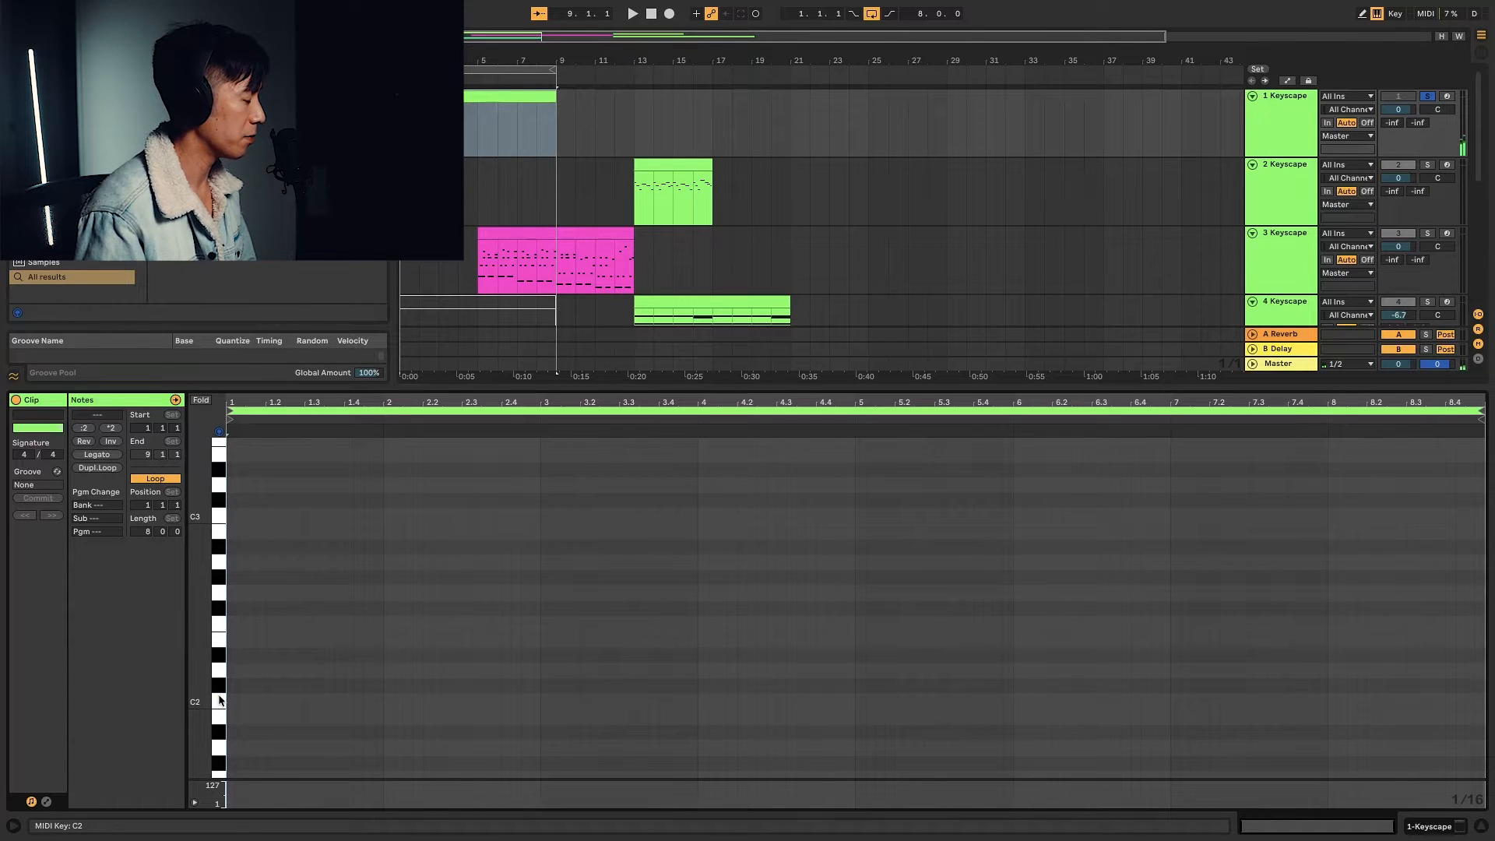
click(220, 702)
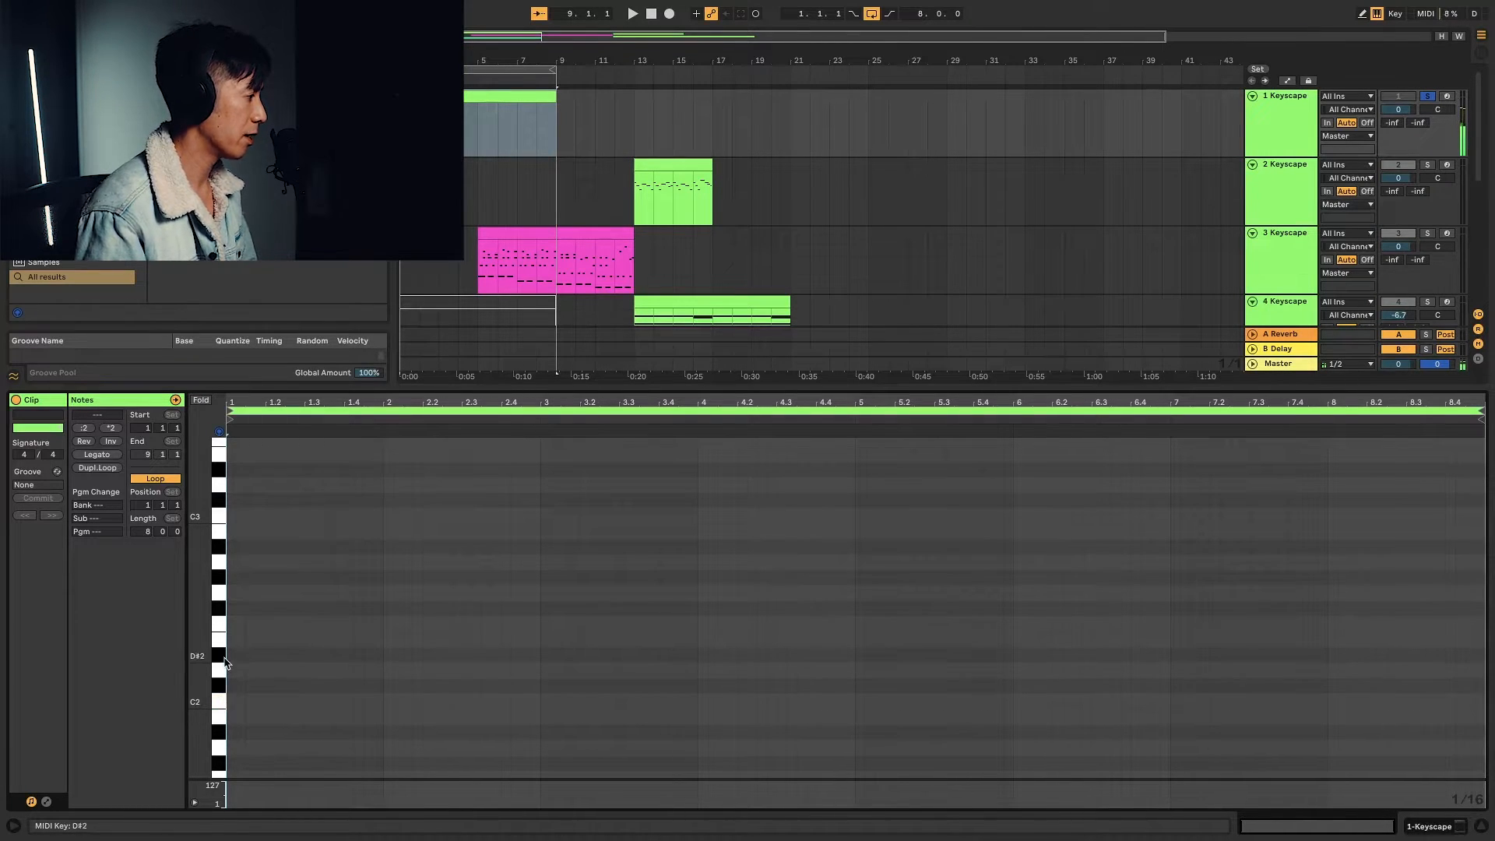
click(221, 673)
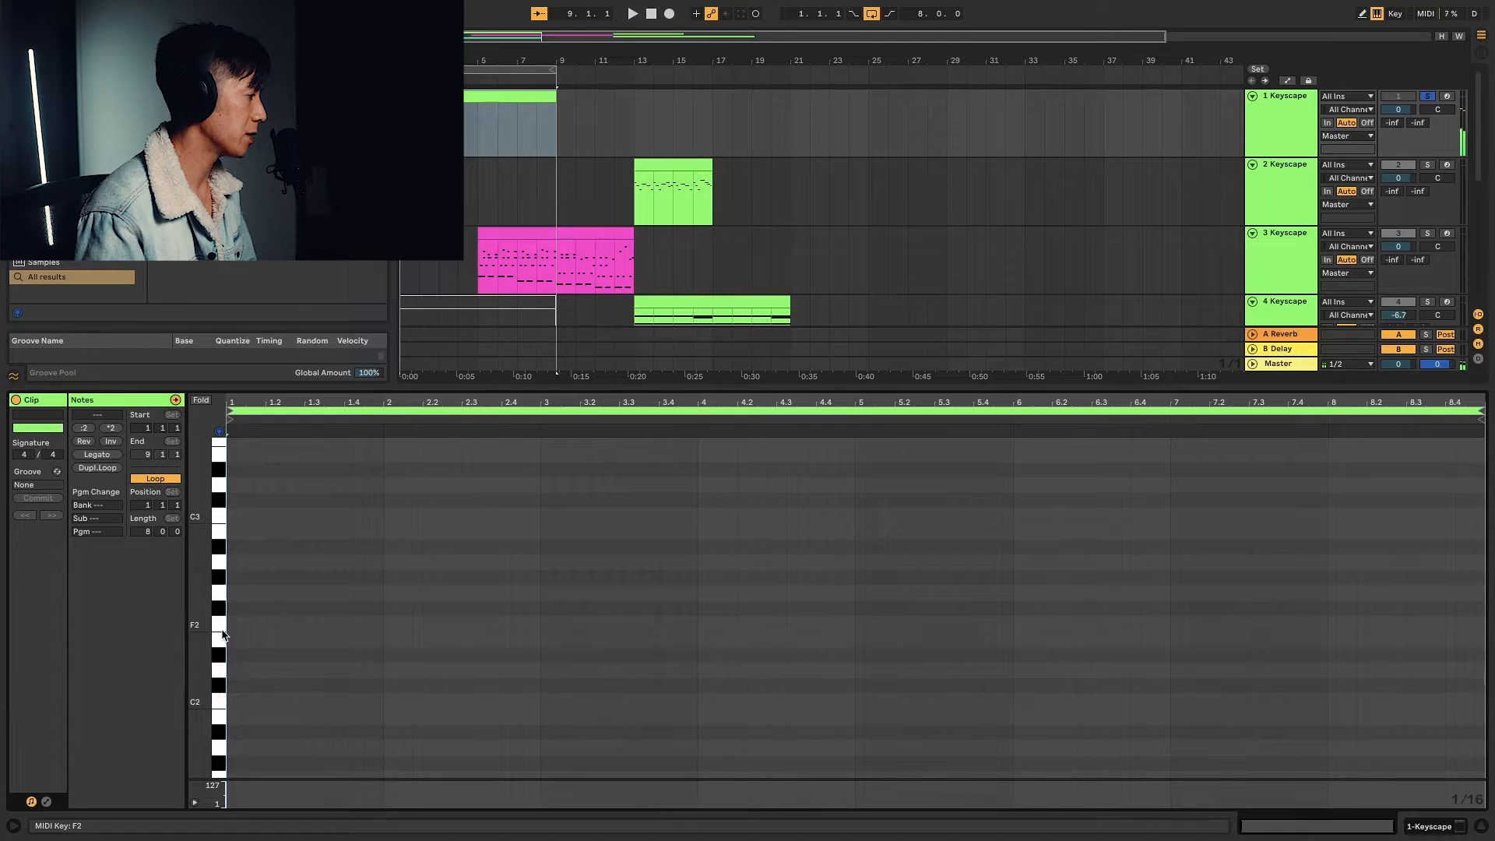
click(221, 638)
click(222, 629)
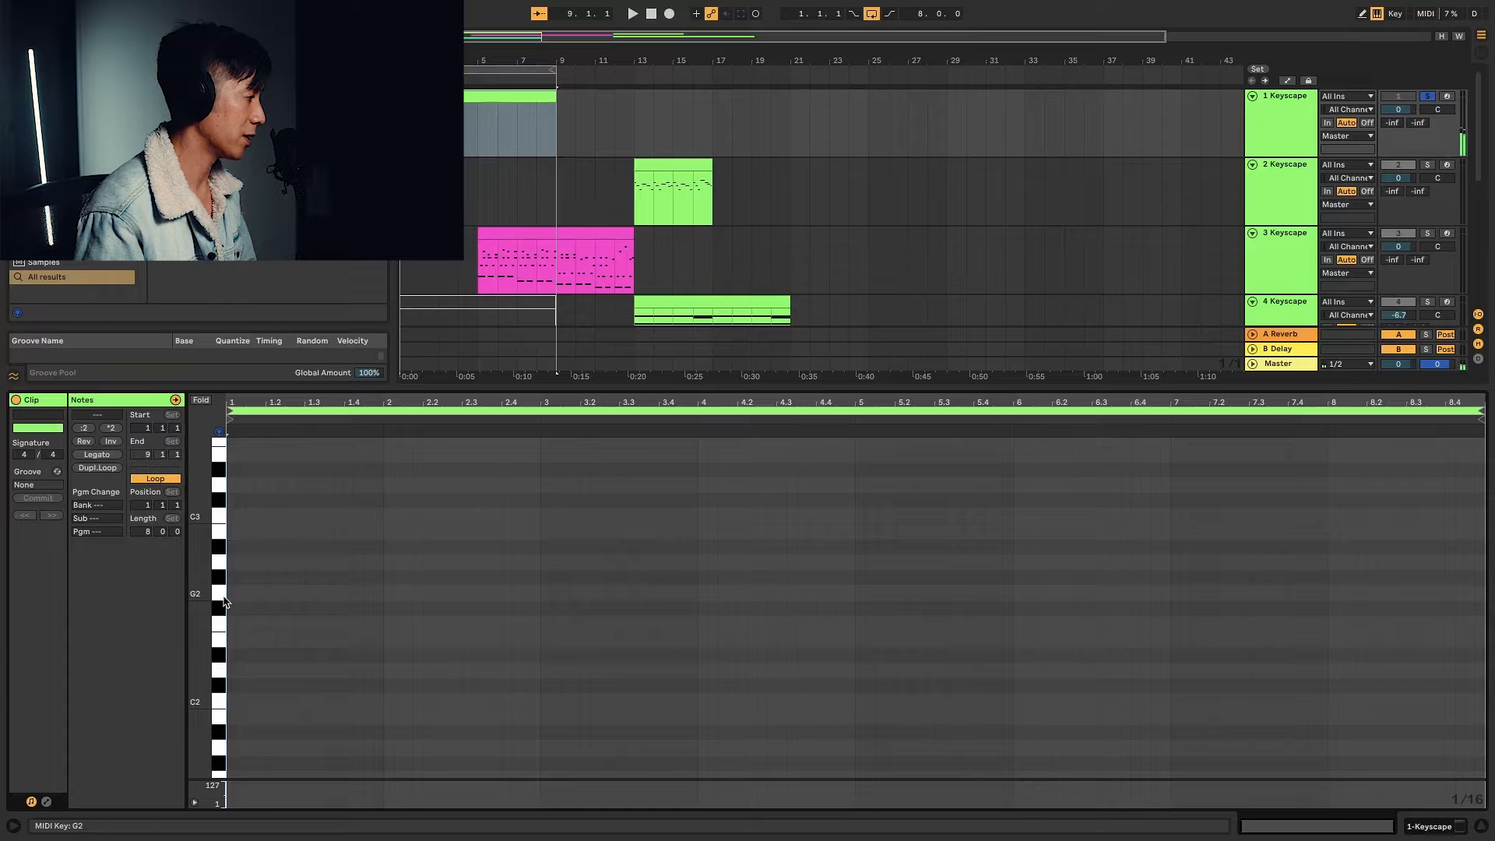
click(224, 598)
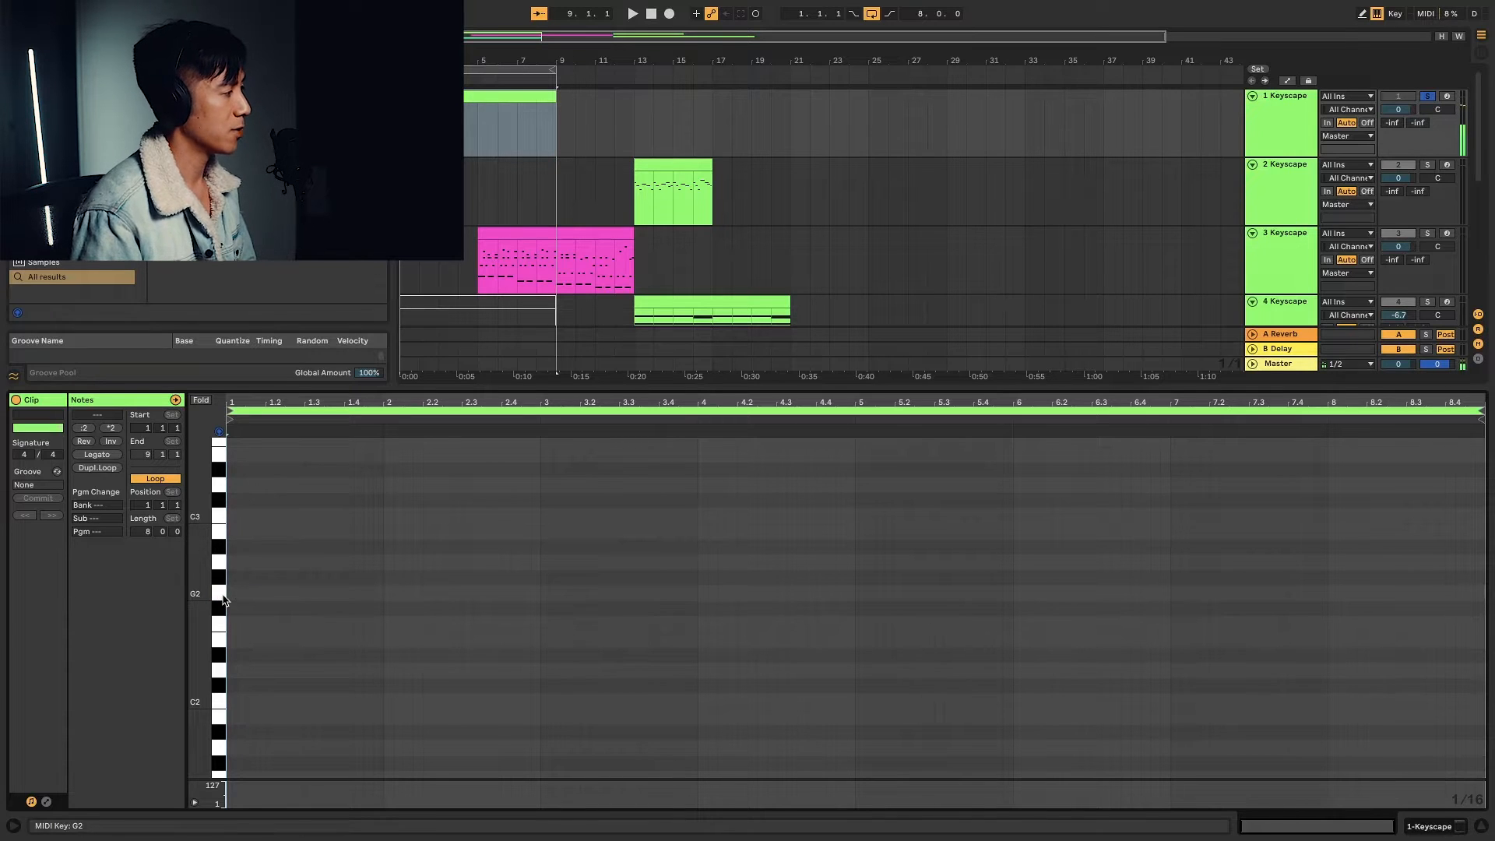
Add a sixteenth note on G2 at 1.1.1 and another on C3 at 1.1.2
scroll(226, 612, up, 1)
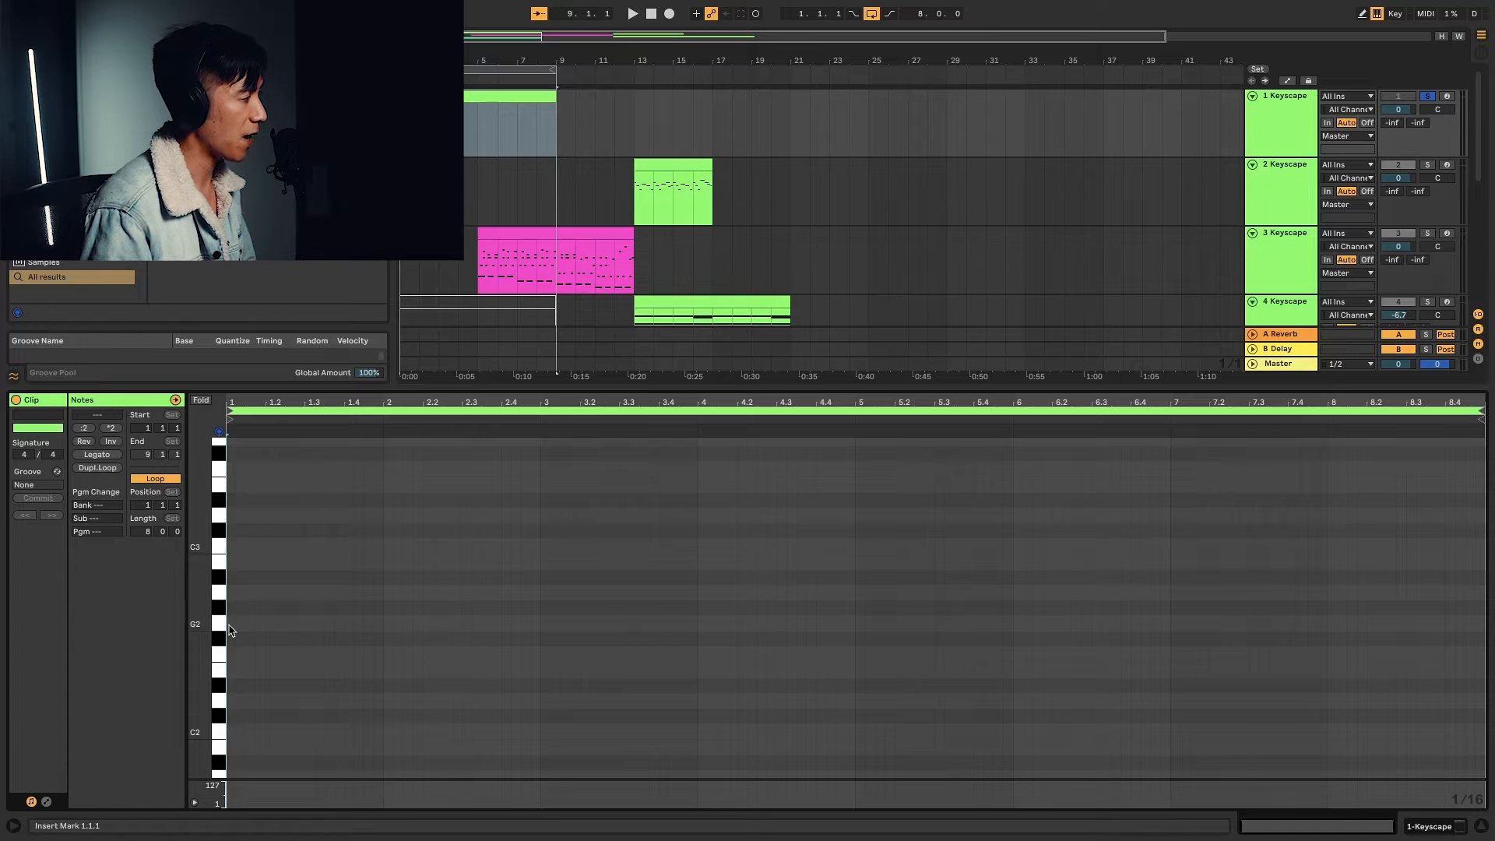
double_click(230, 624)
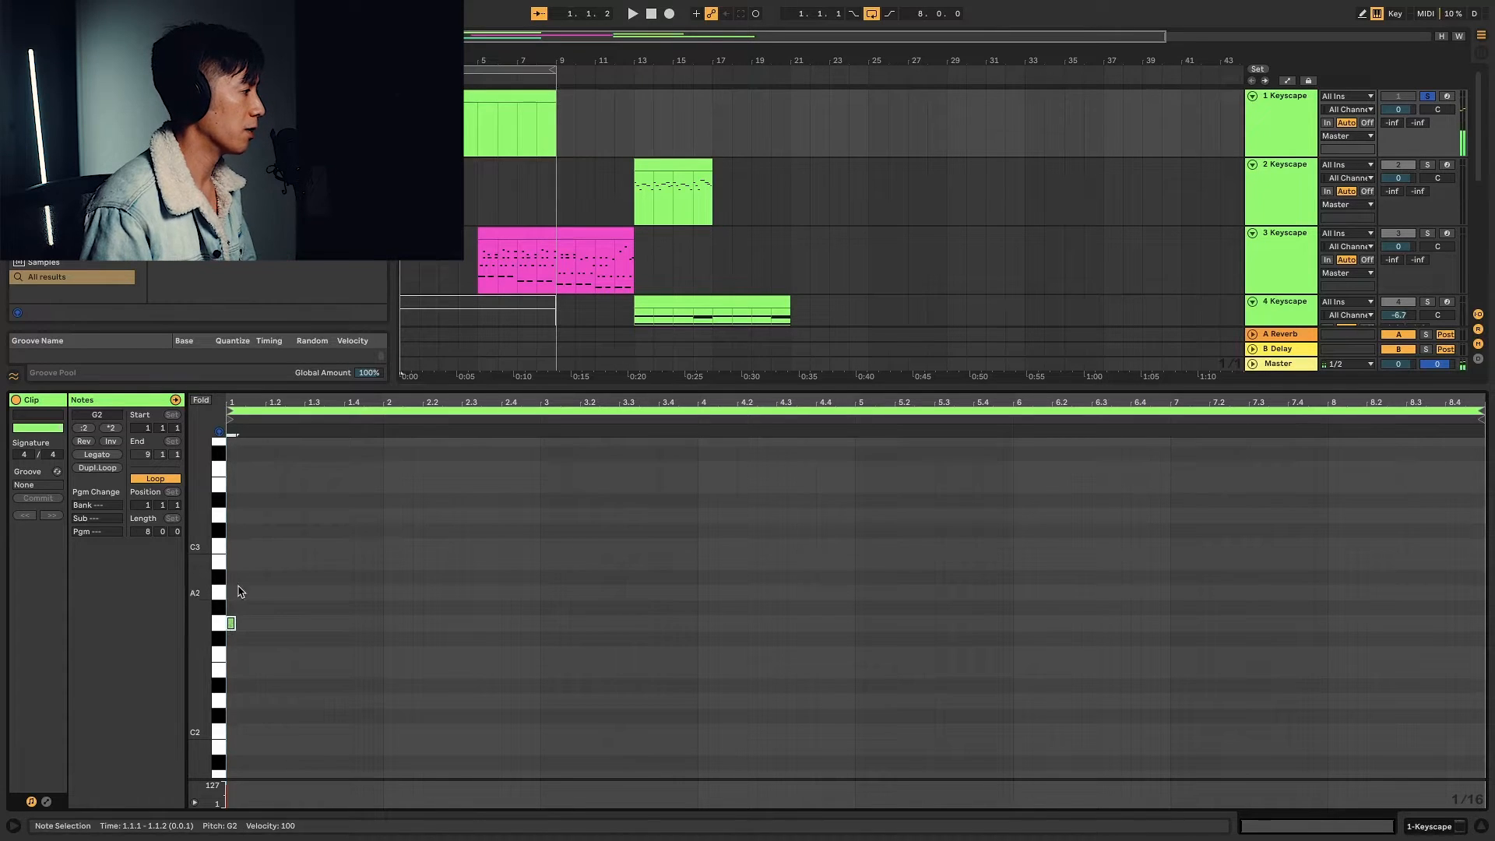
double_click(241, 547)
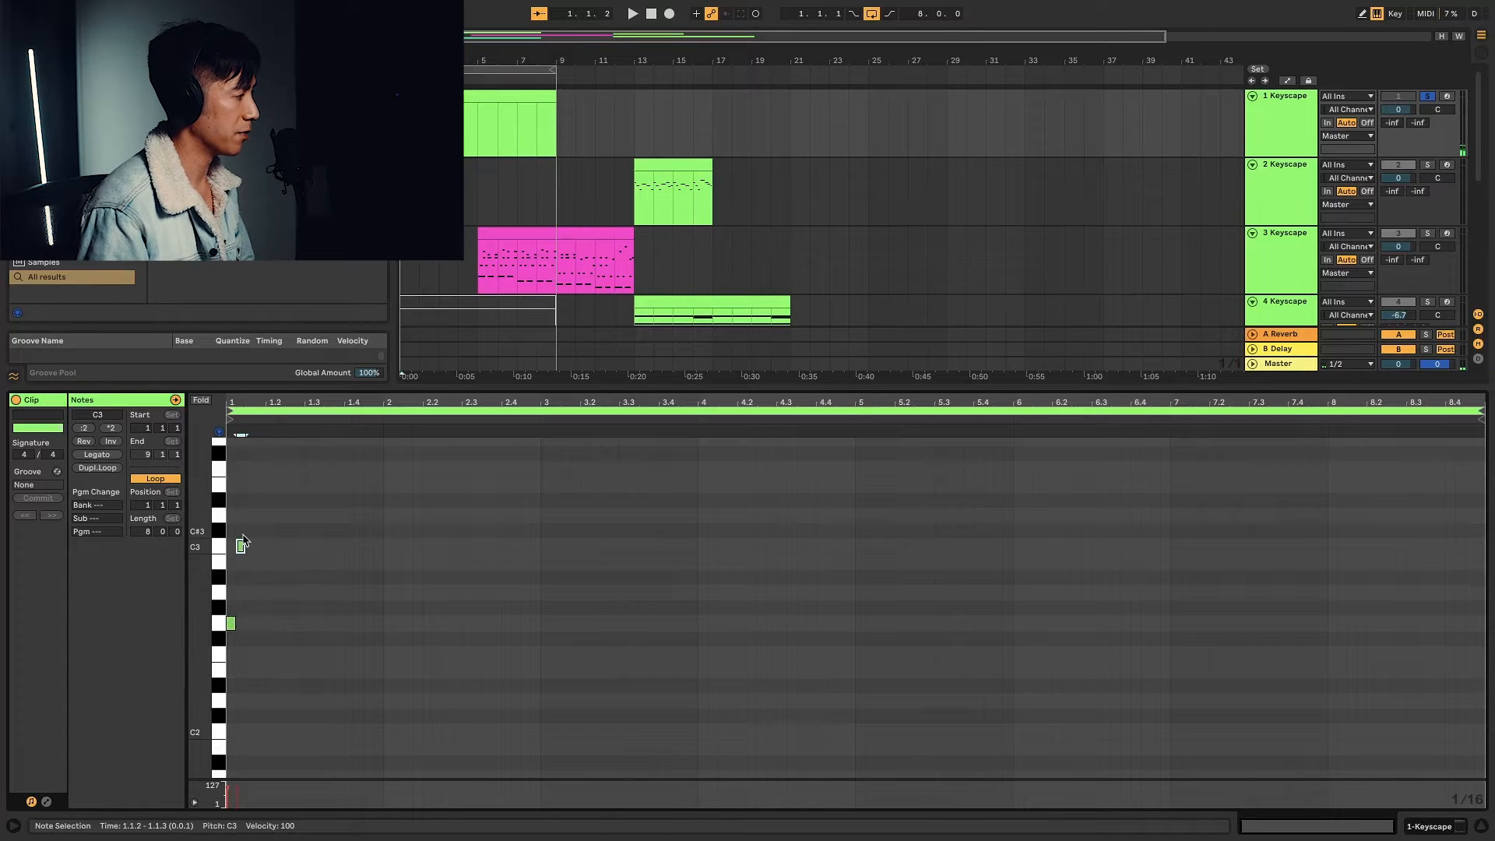
Transpose both notes up one octave to G3 and C4 and play them back
drag(246, 529, 196, 711)
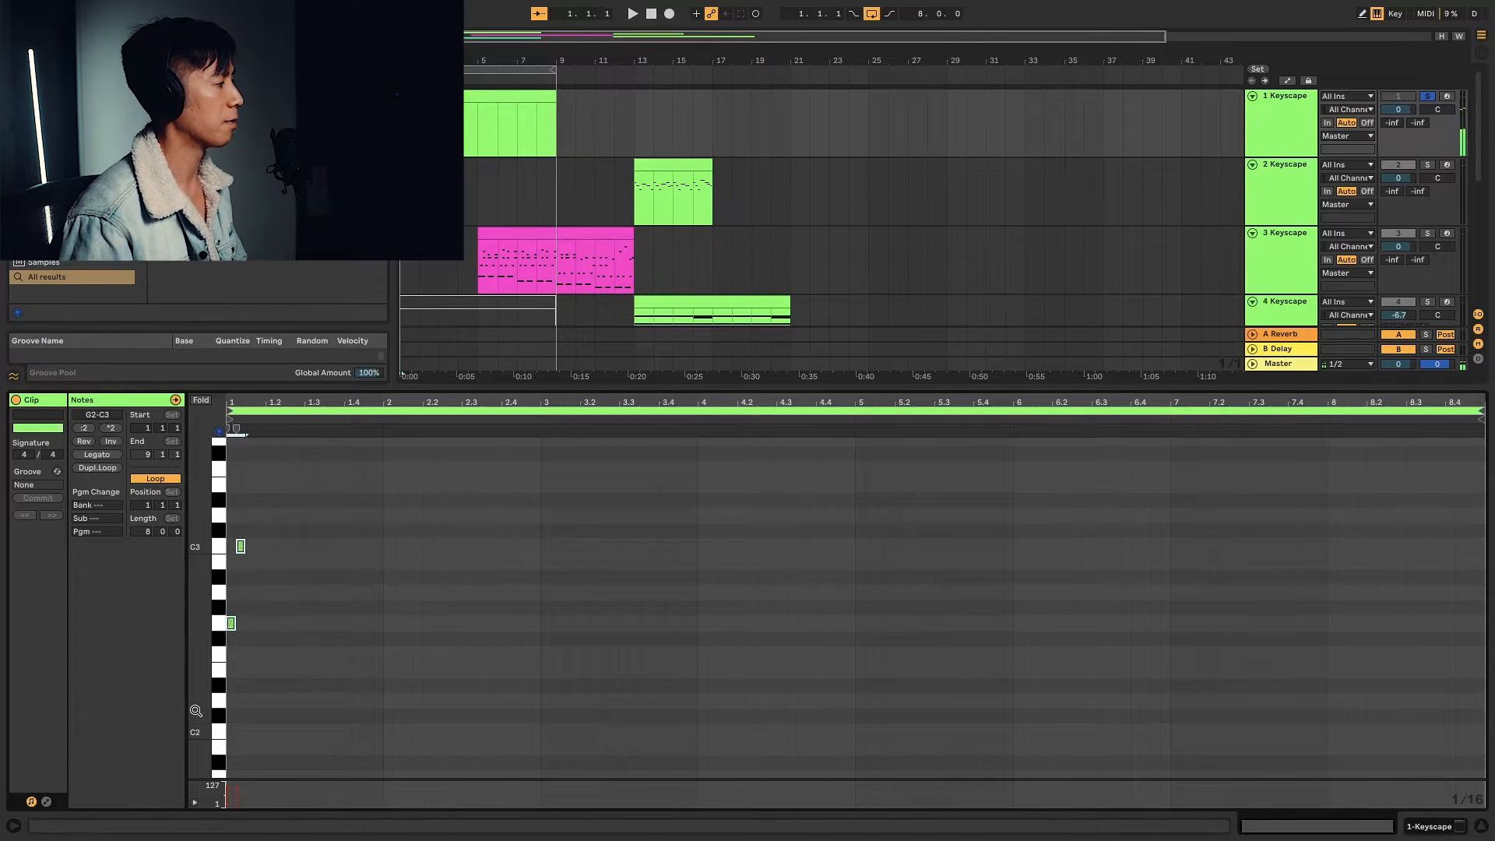
key(shift+Up)
scroll(343, 623, up, 5)
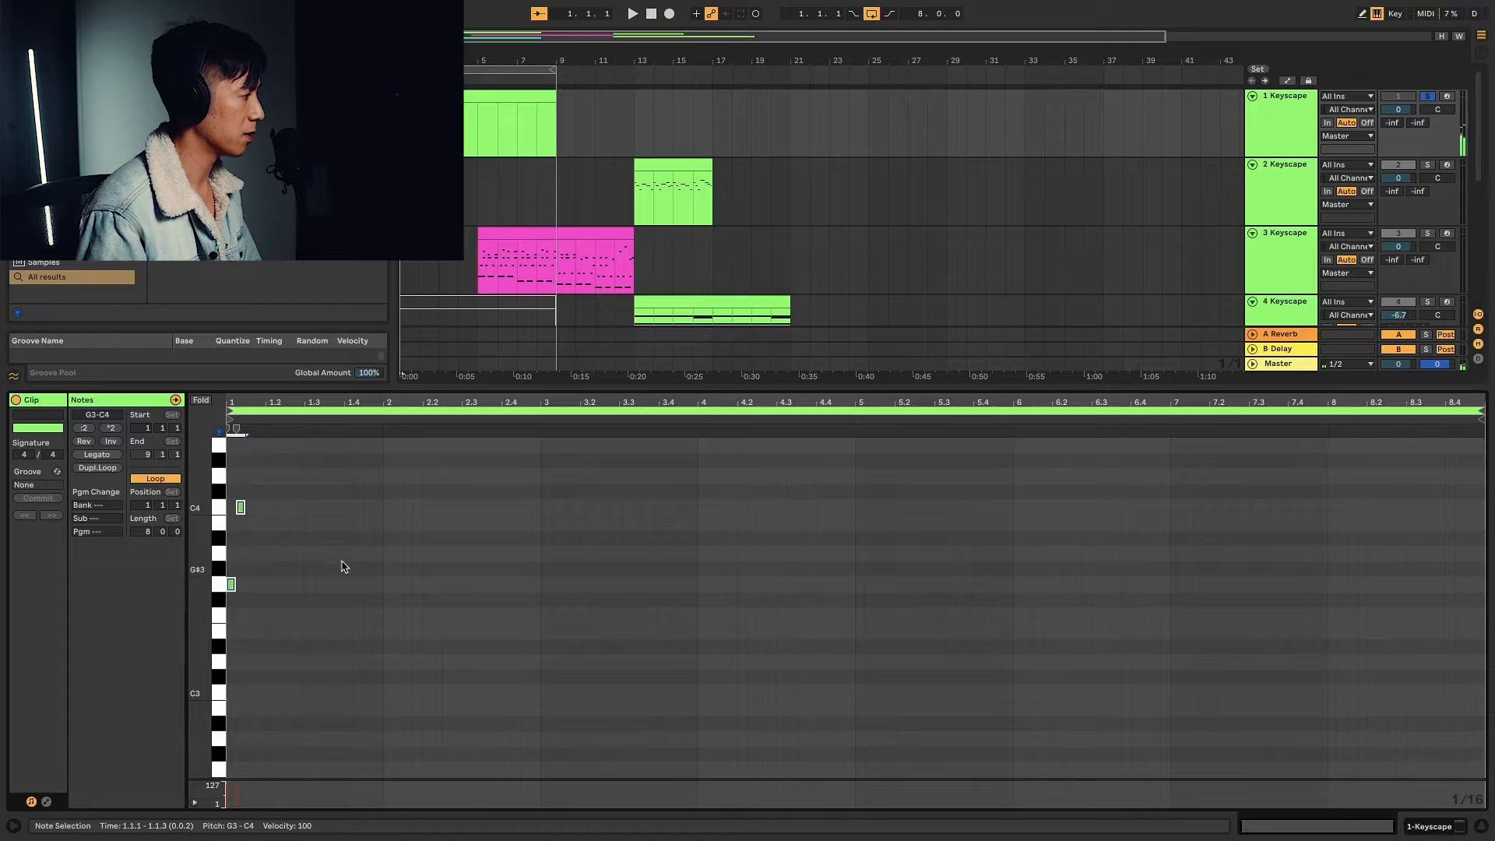
scroll(242, 489, up, 1)
scroll(243, 485, up, 1)
key(space)
right_click(269, 500)
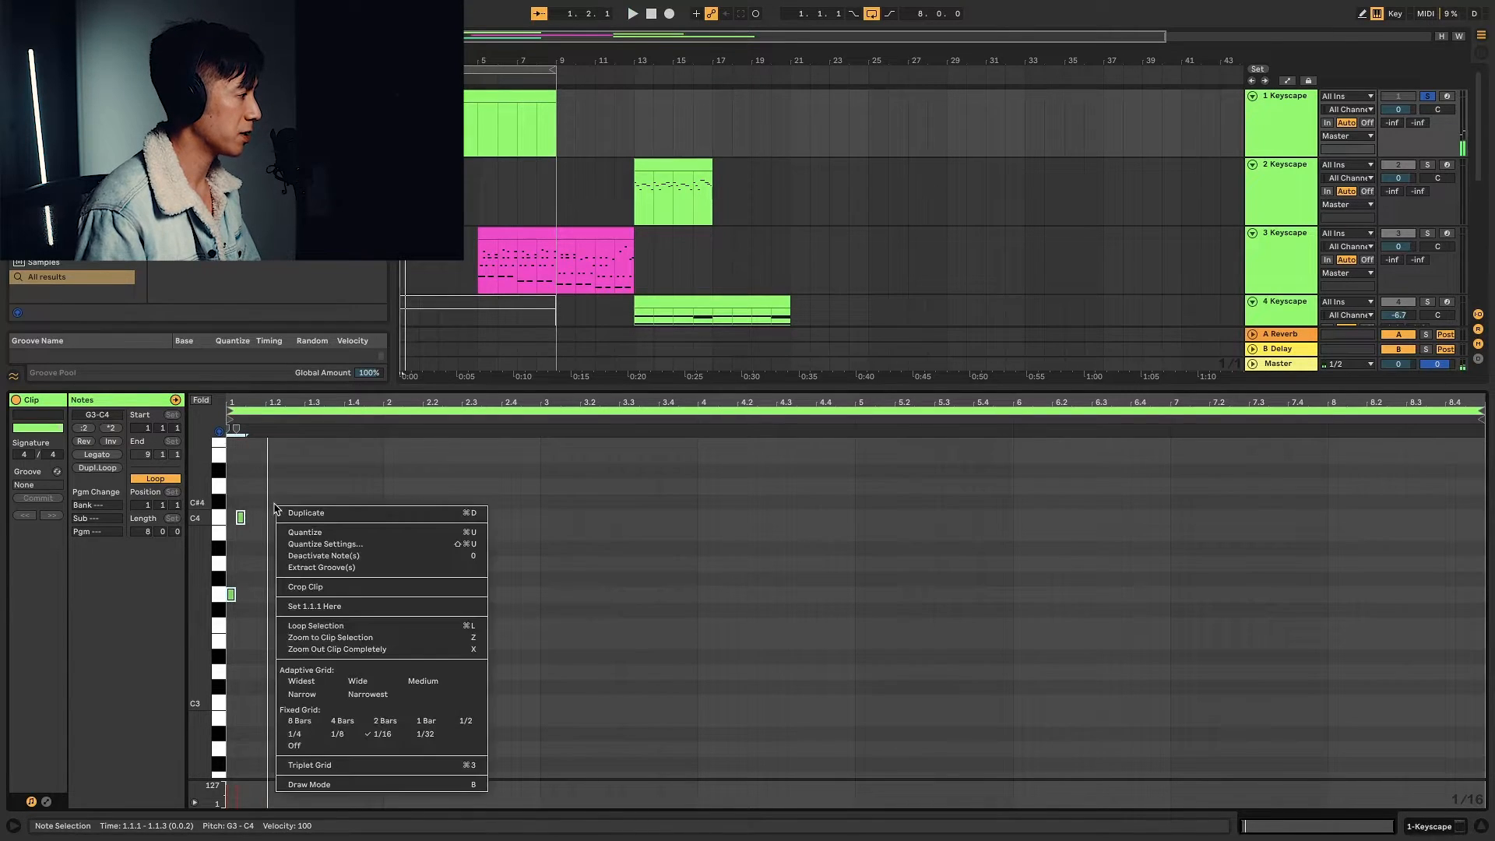
click(583, 479)
Add a sixteenth note on E4 at 1.1.3, following the C4 note
scroll(358, 511, up, 2)
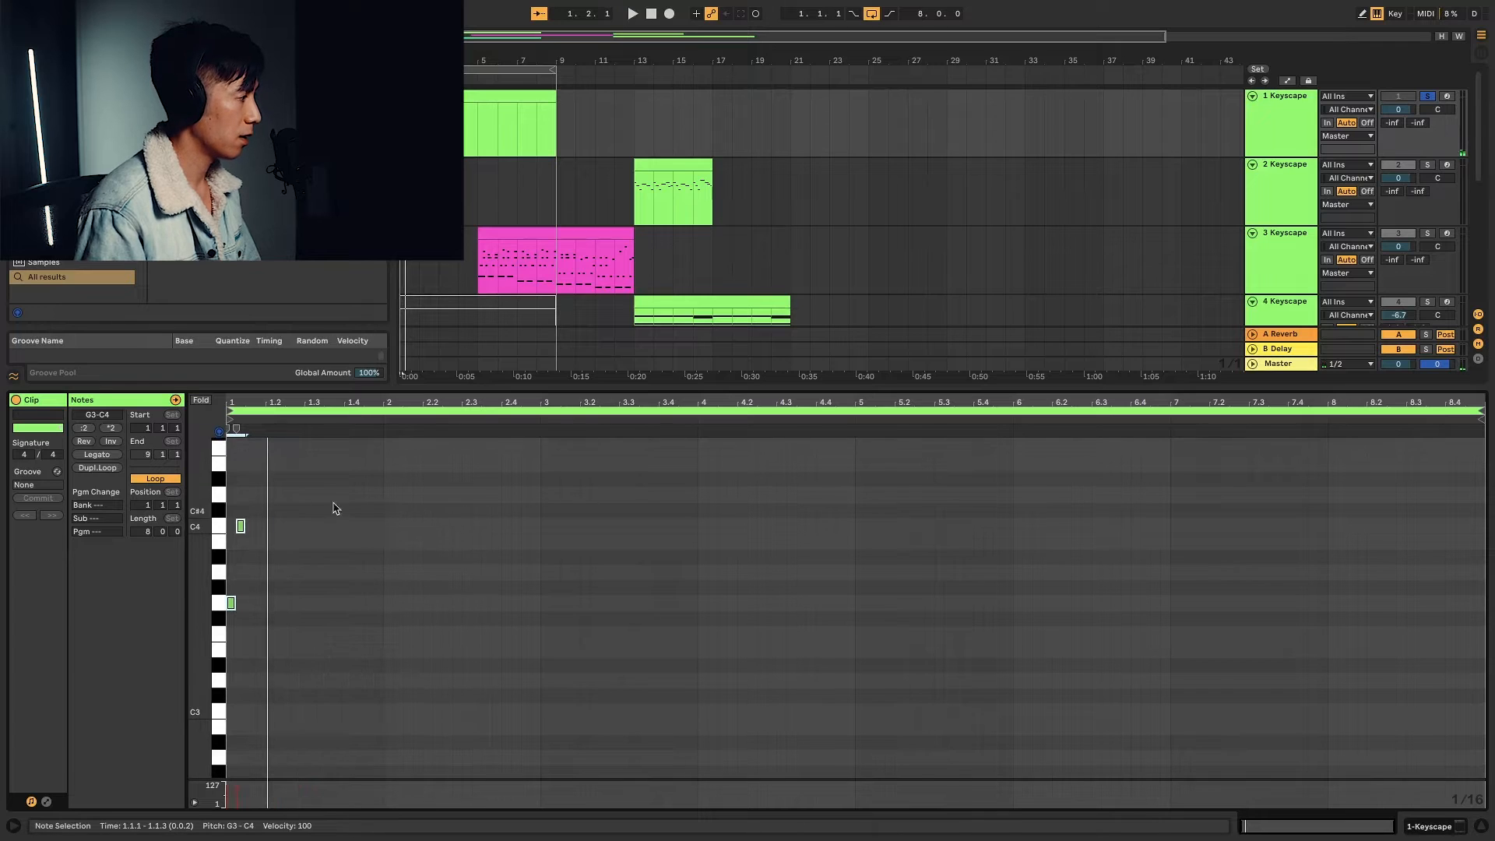
key(space)
double_click(250, 464)
scroll(292, 545, up, 8)
scroll(287, 536, down, 2)
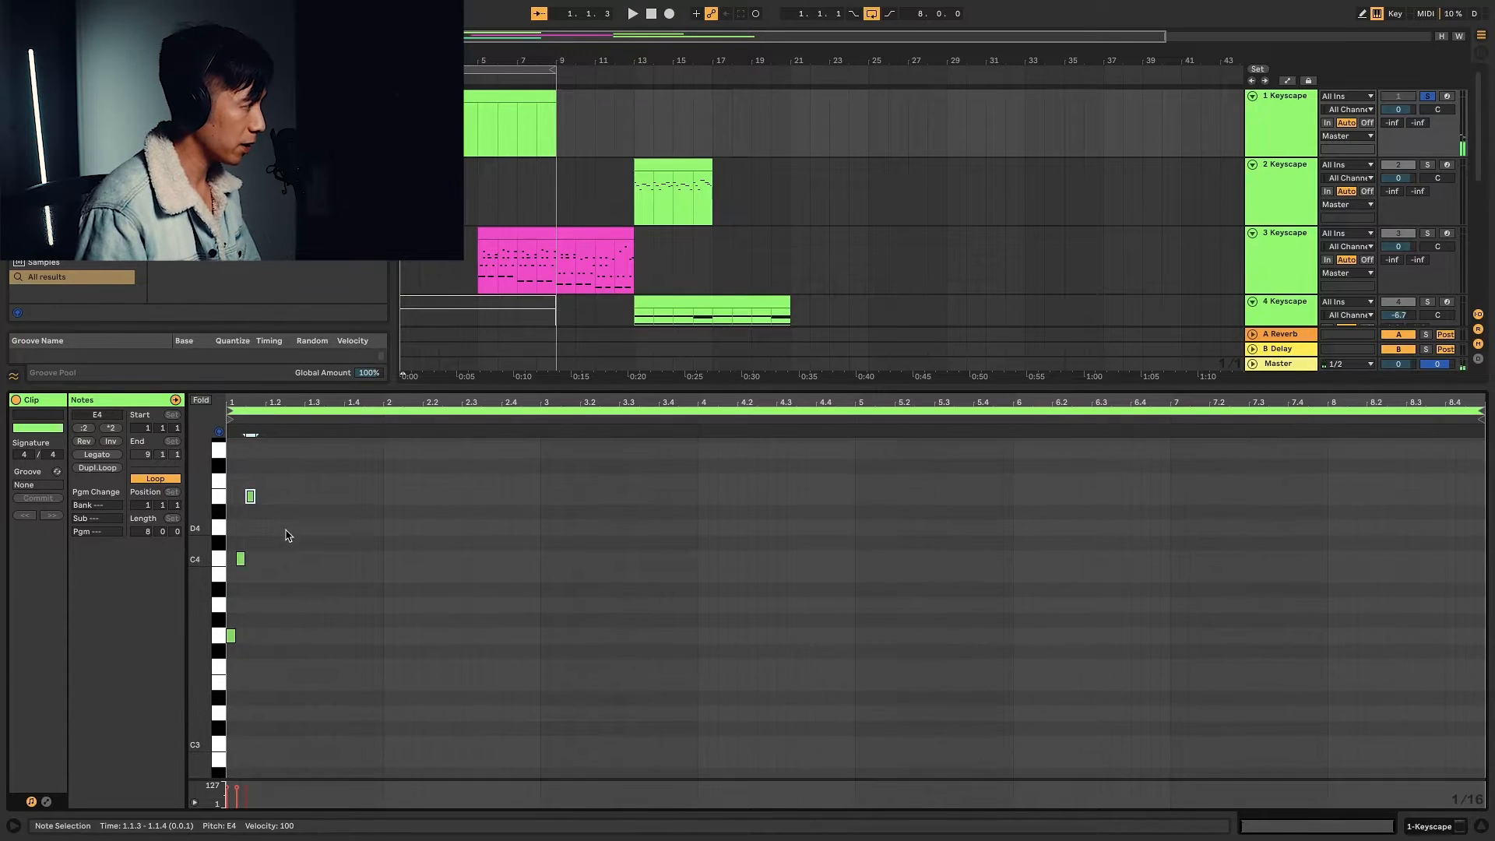
Add a bass note on F2 at 1.1.1 and lengthen it to one full bar
scroll(300, 574, down, 12)
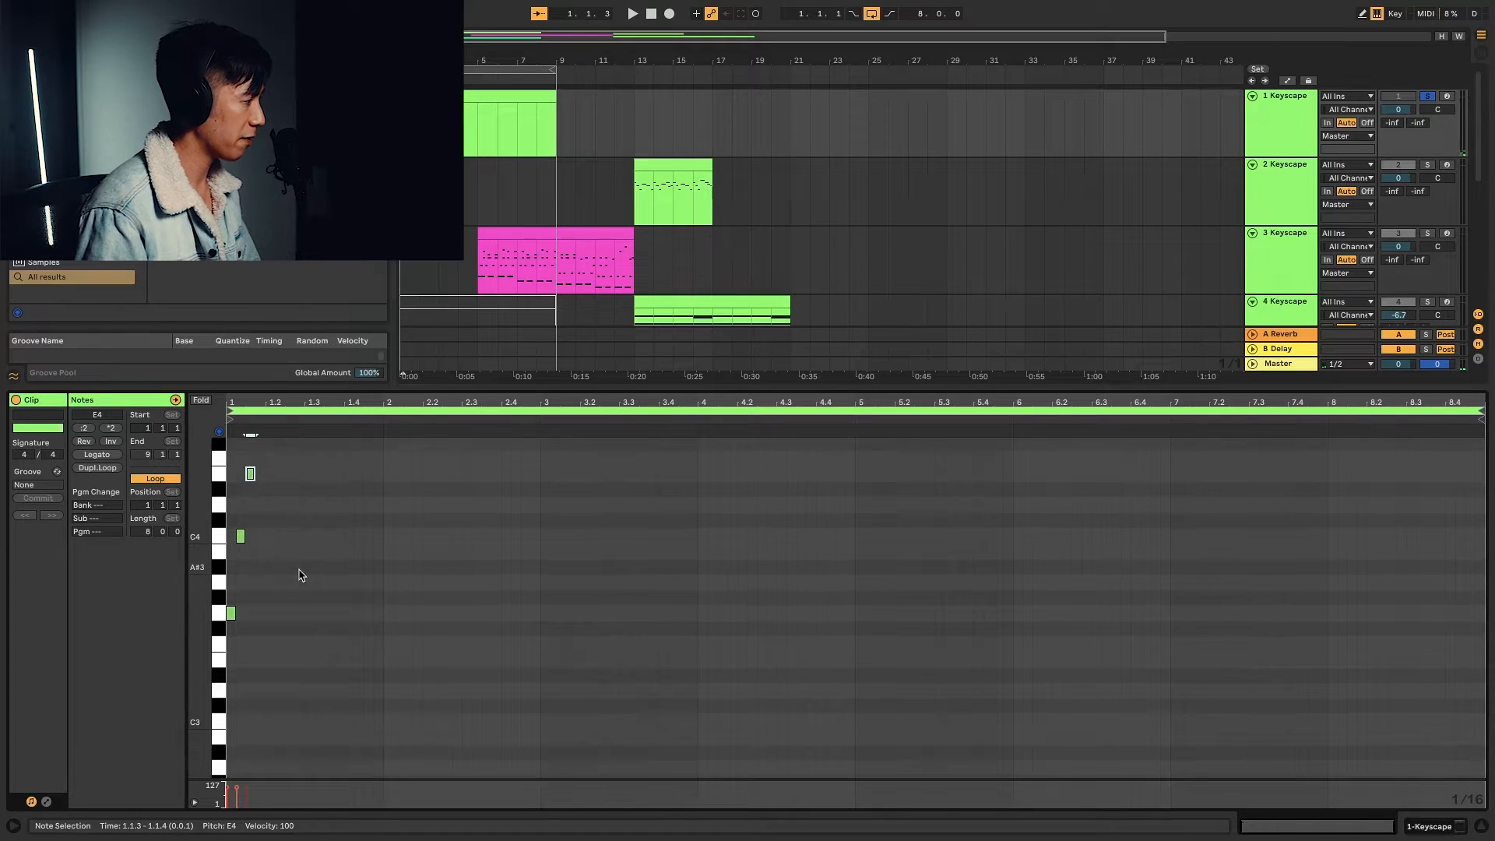
scroll(248, 701, down, 17)
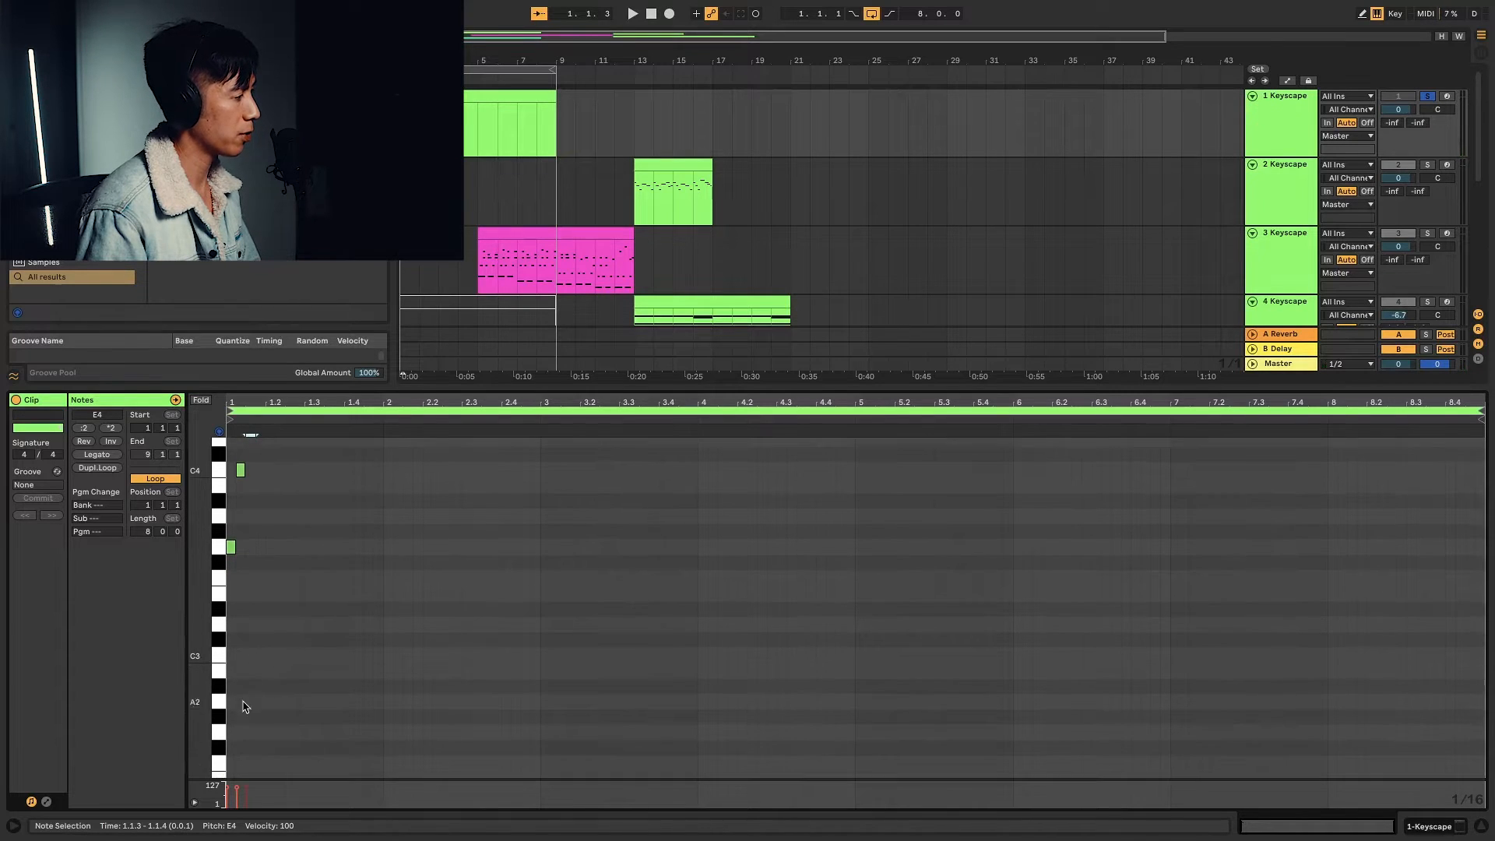
scroll(242, 705, down, 1)
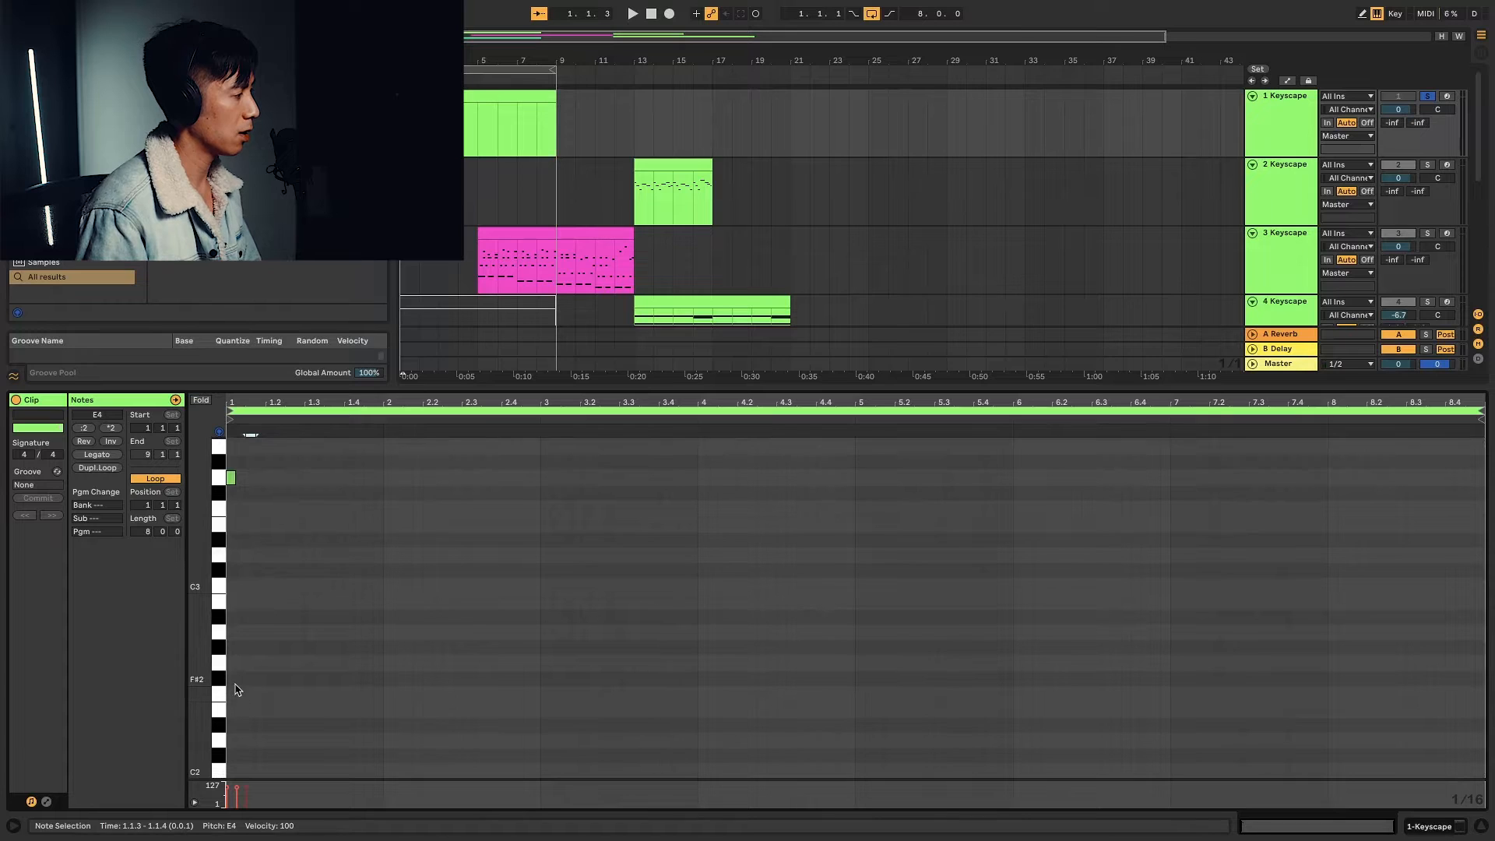
double_click(232, 697)
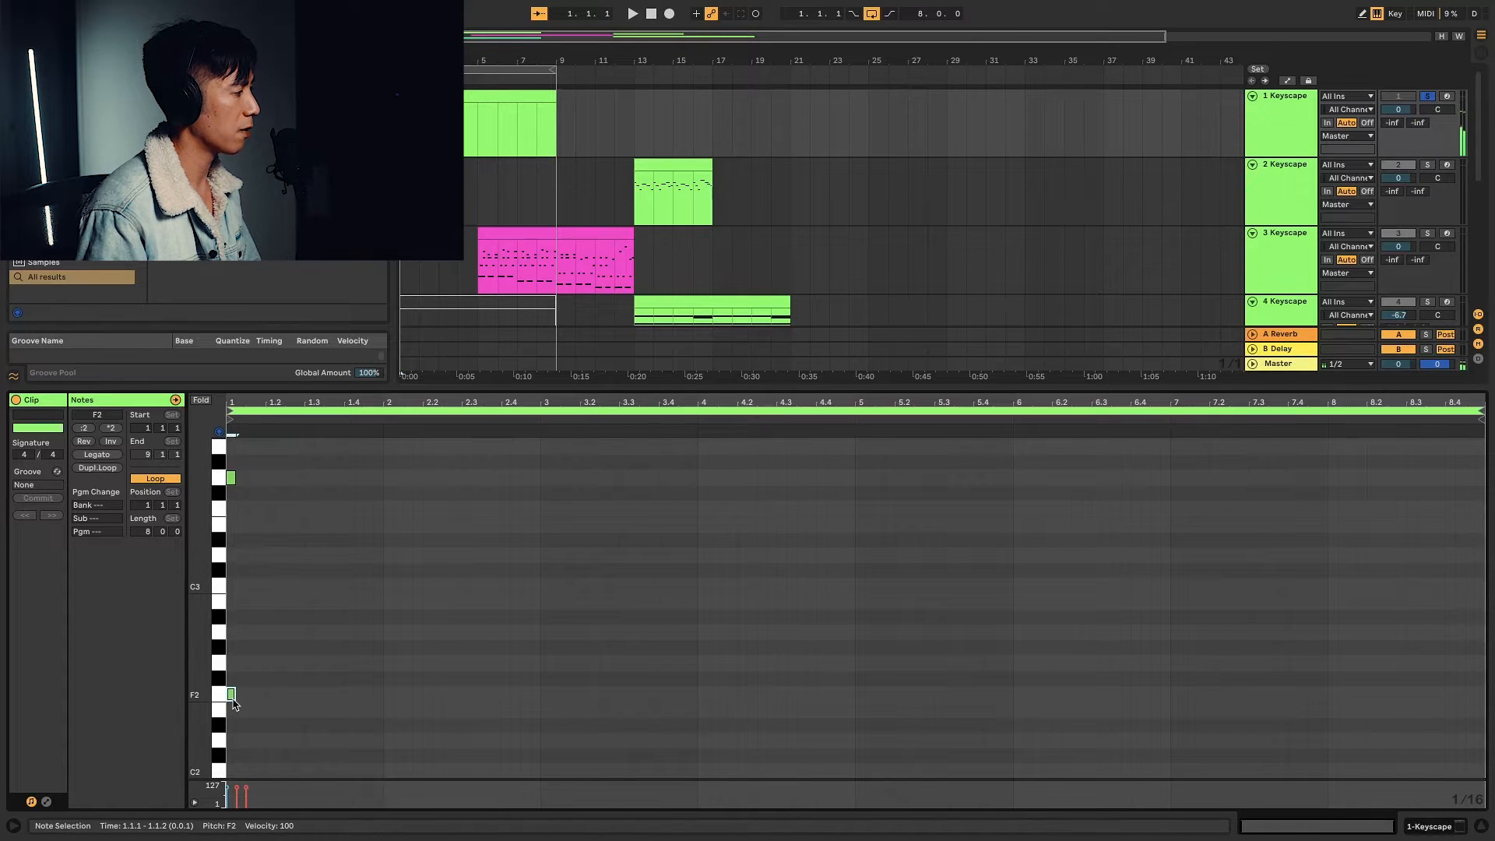
drag(232, 695, 382, 694)
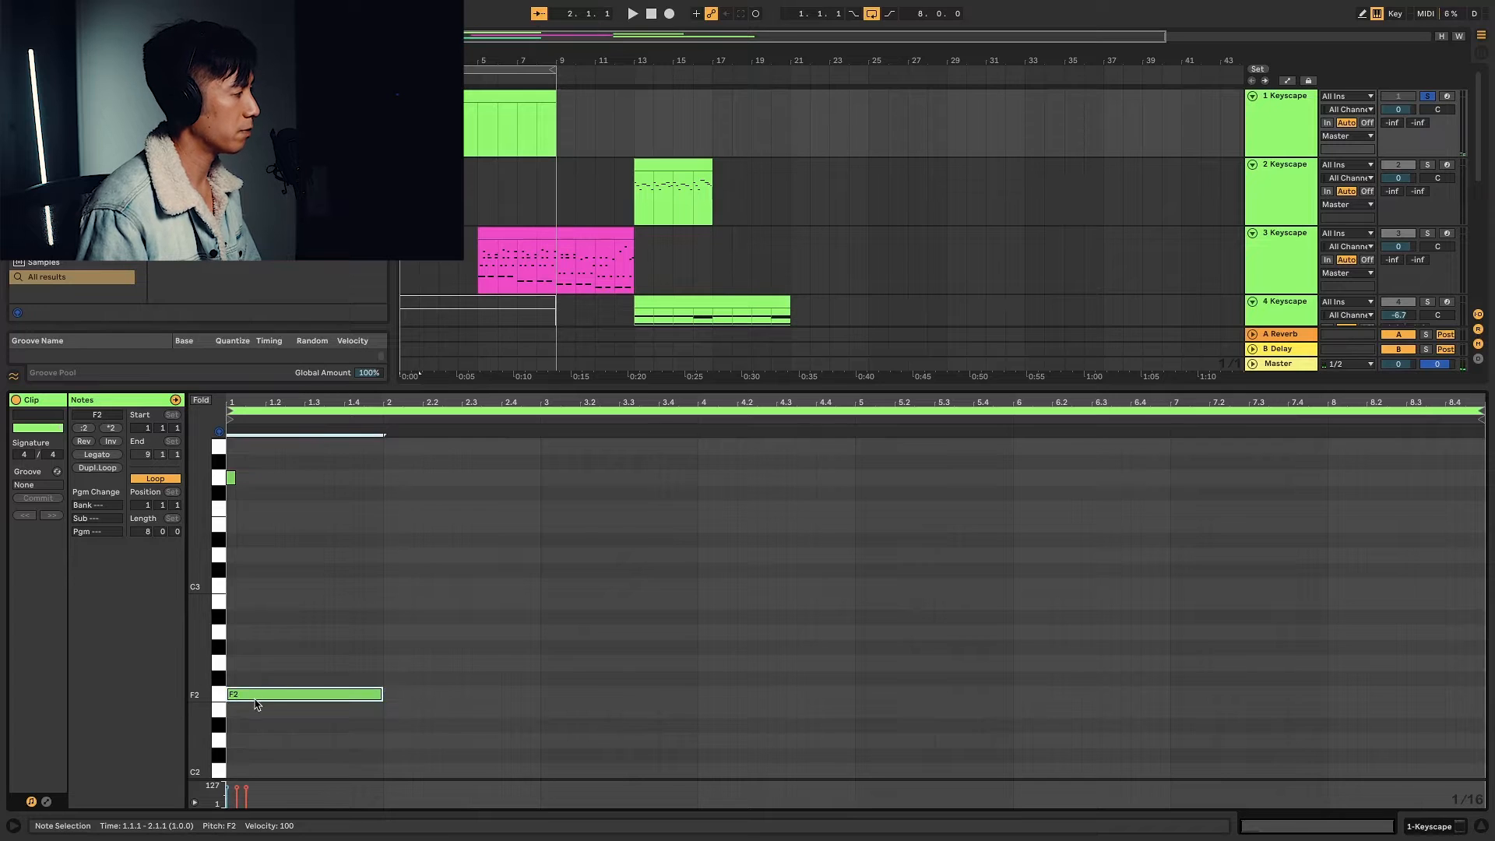
Audition the white piano-roll keys upward from the F2 bass note through the octave to F3
scroll(256, 705, up, 5)
click(263, 480)
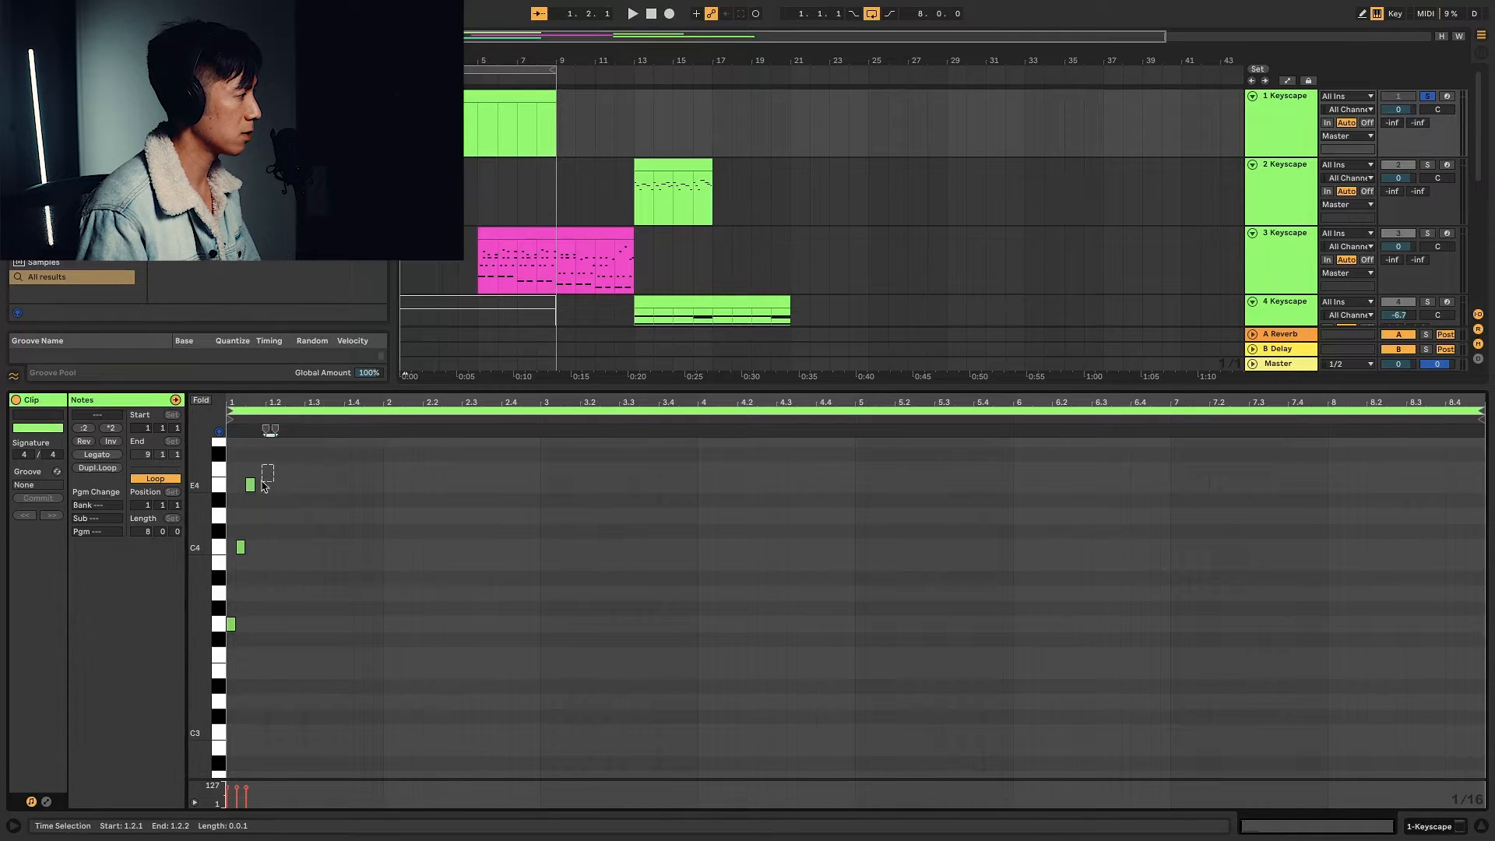
scroll(271, 522, down, 3)
scroll(277, 566, down, 2)
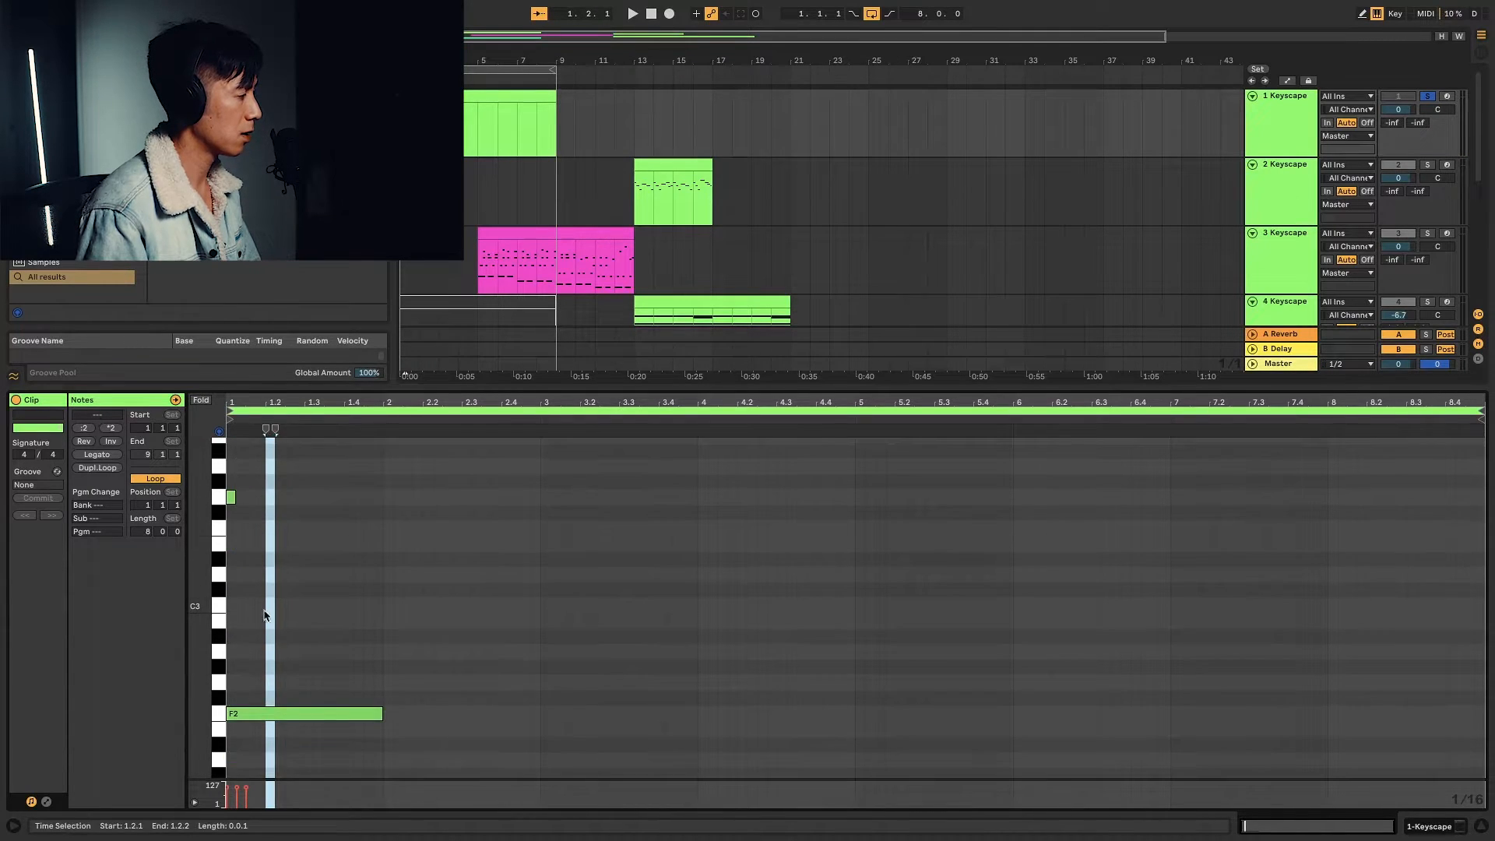
click(218, 718)
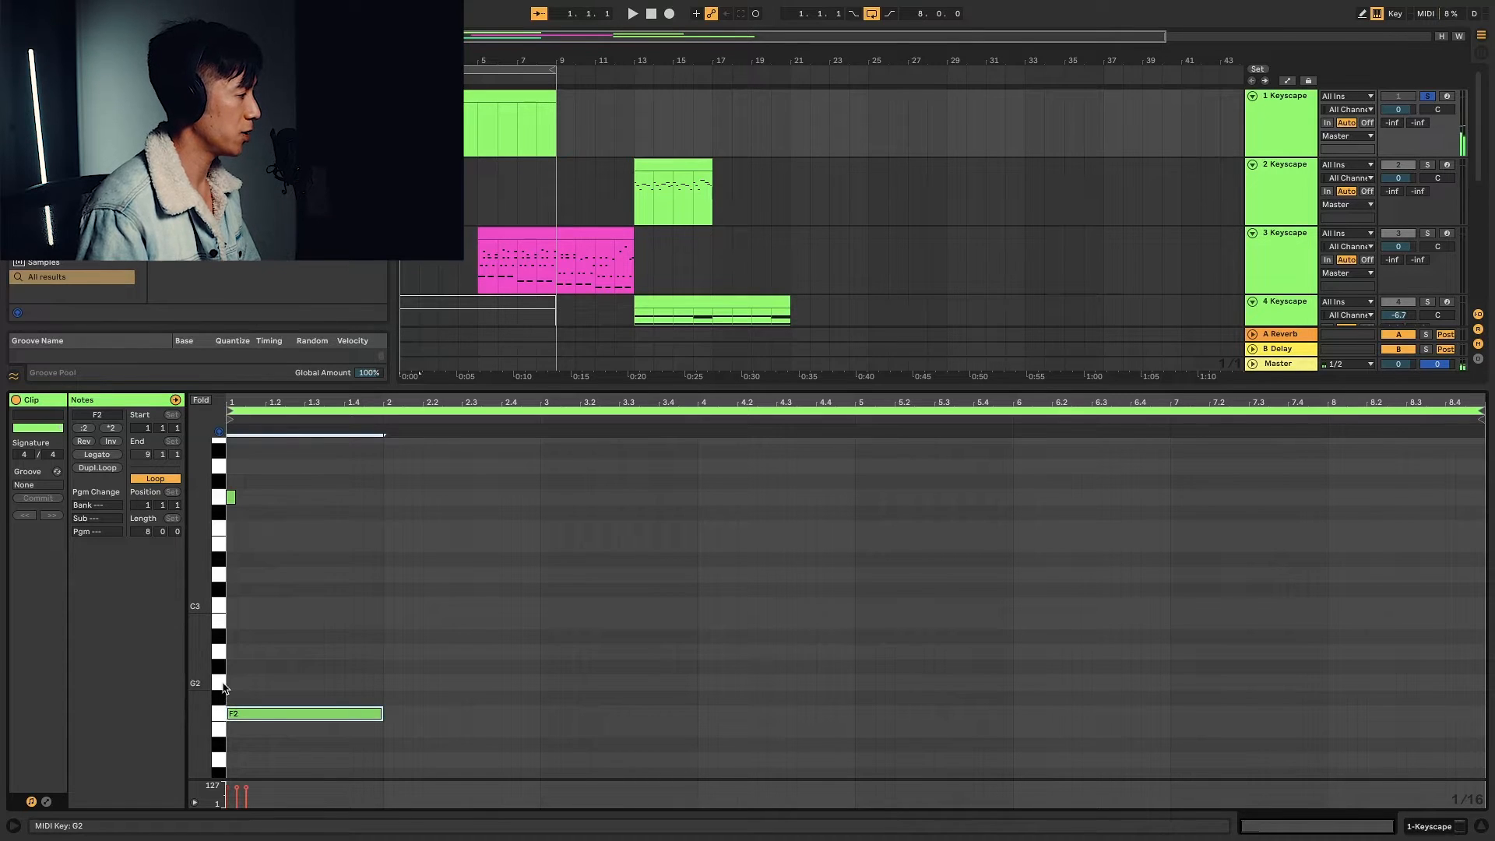
click(223, 685)
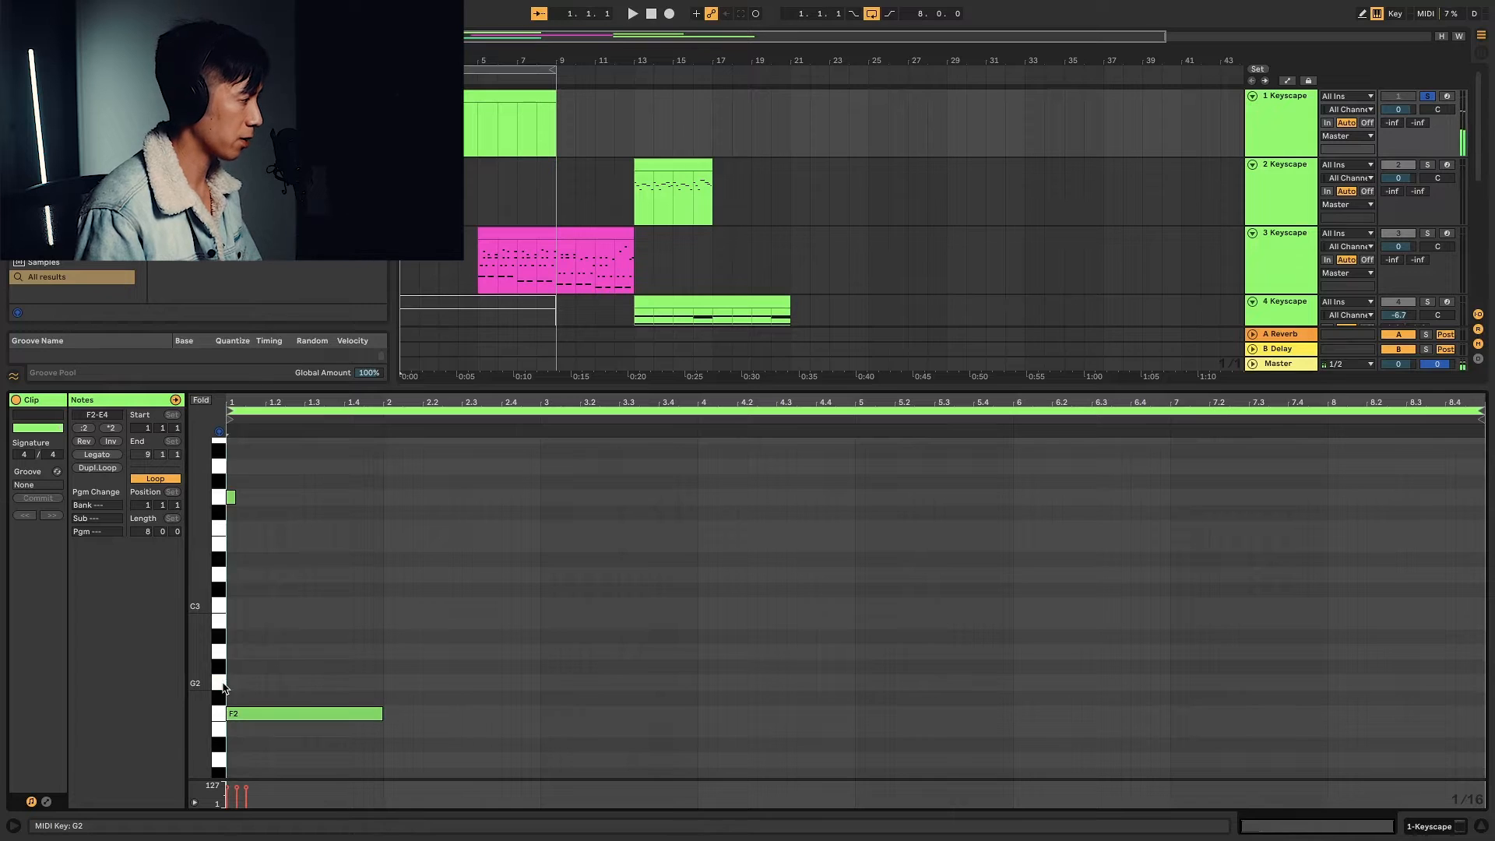
click(218, 652)
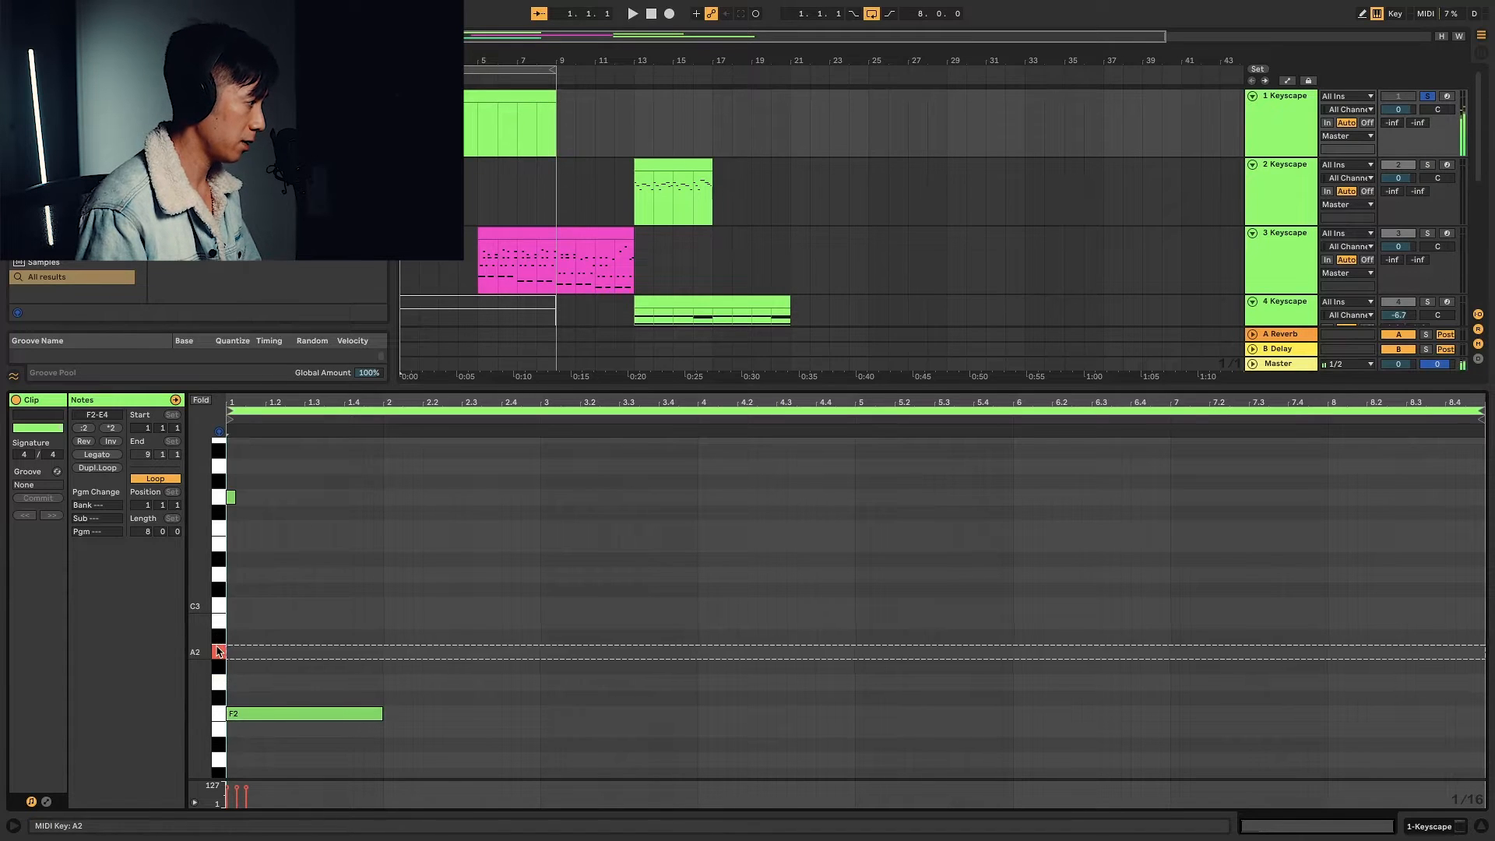
click(219, 624)
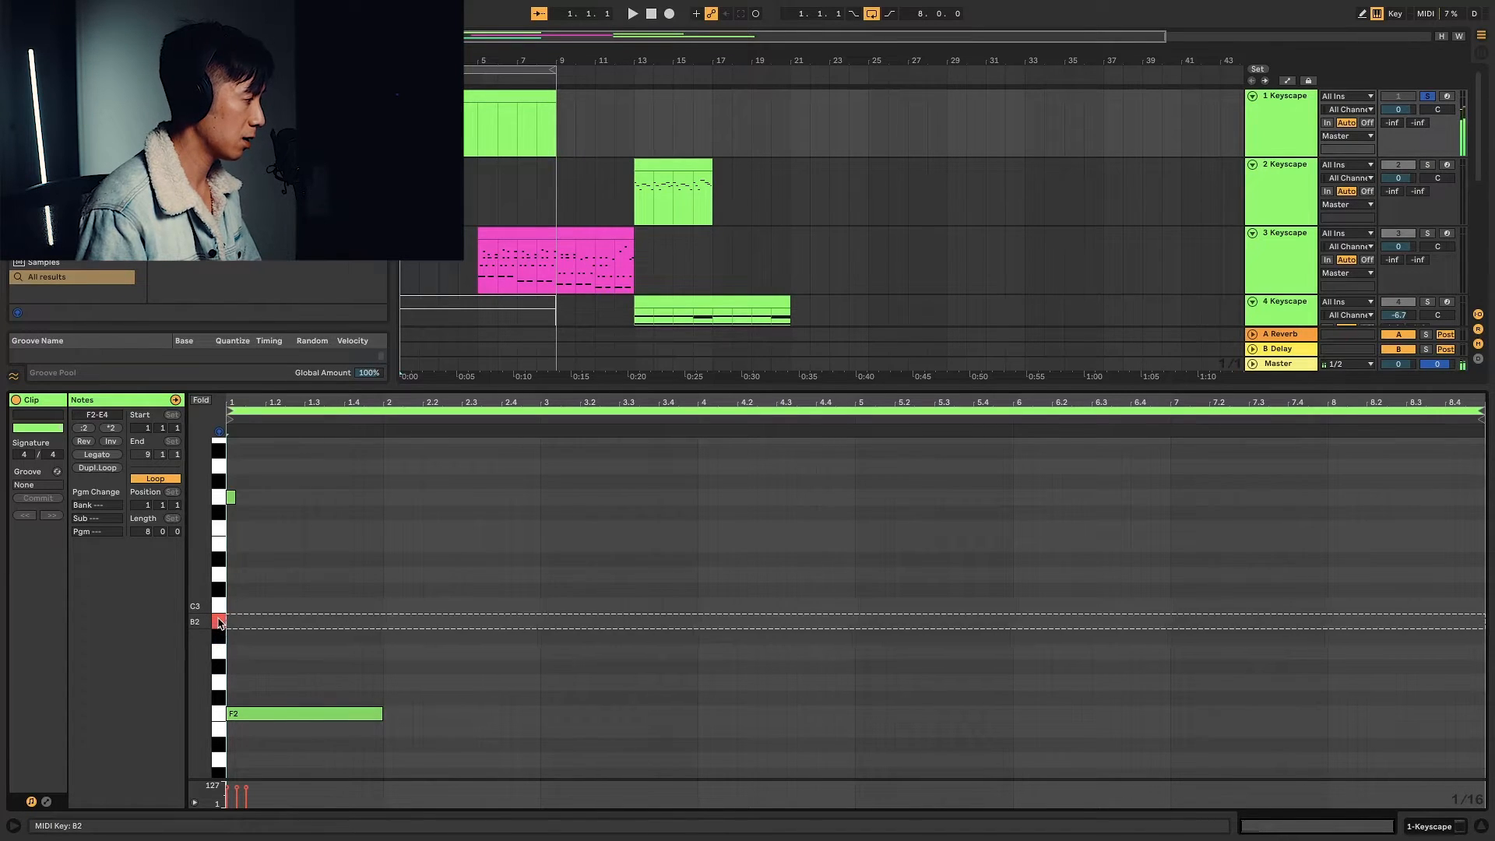
click(221, 613)
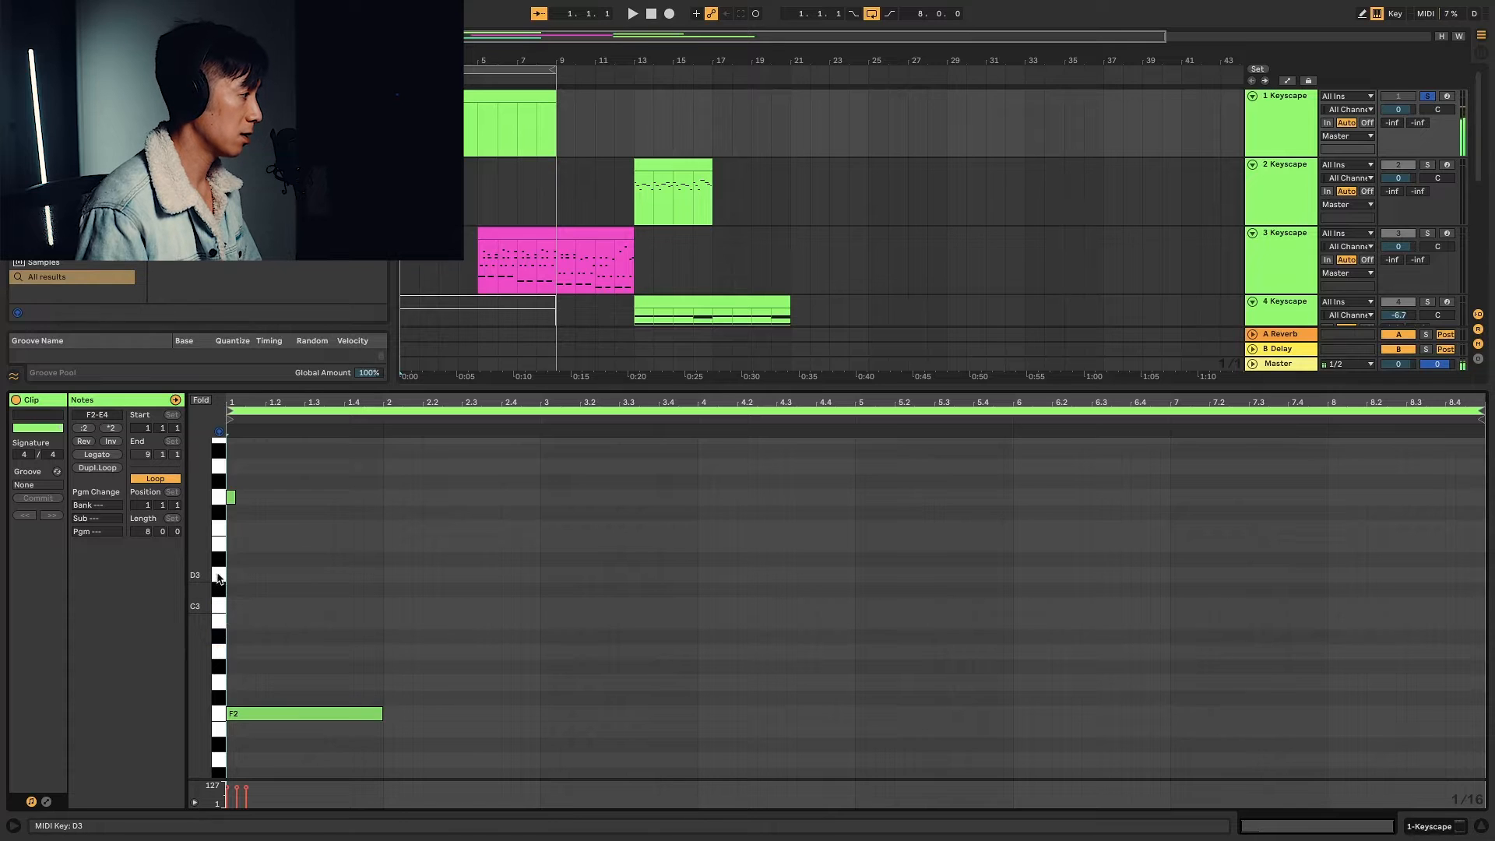
click(218, 577)
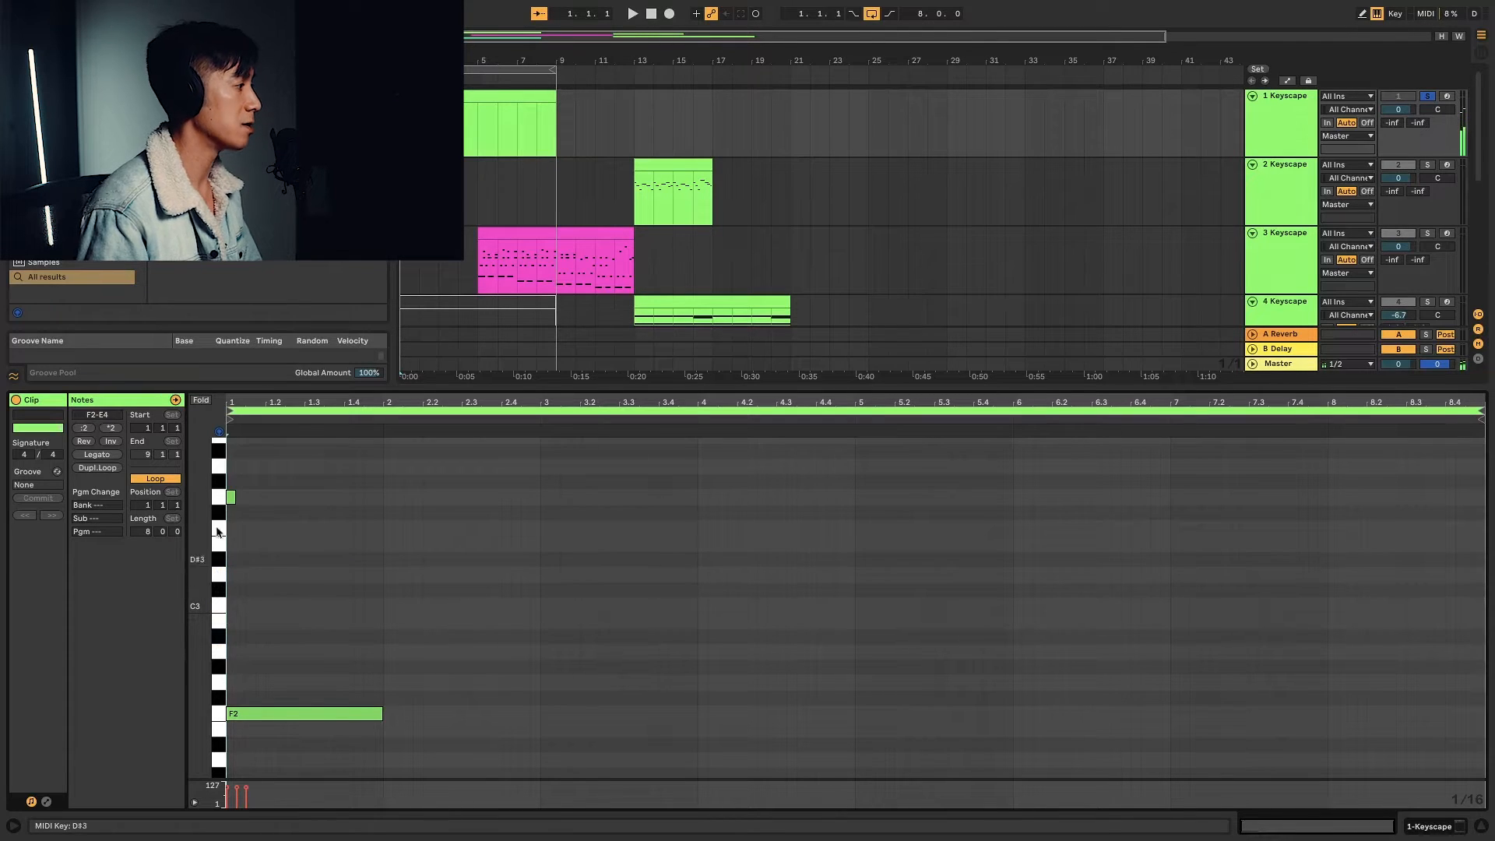
click(215, 544)
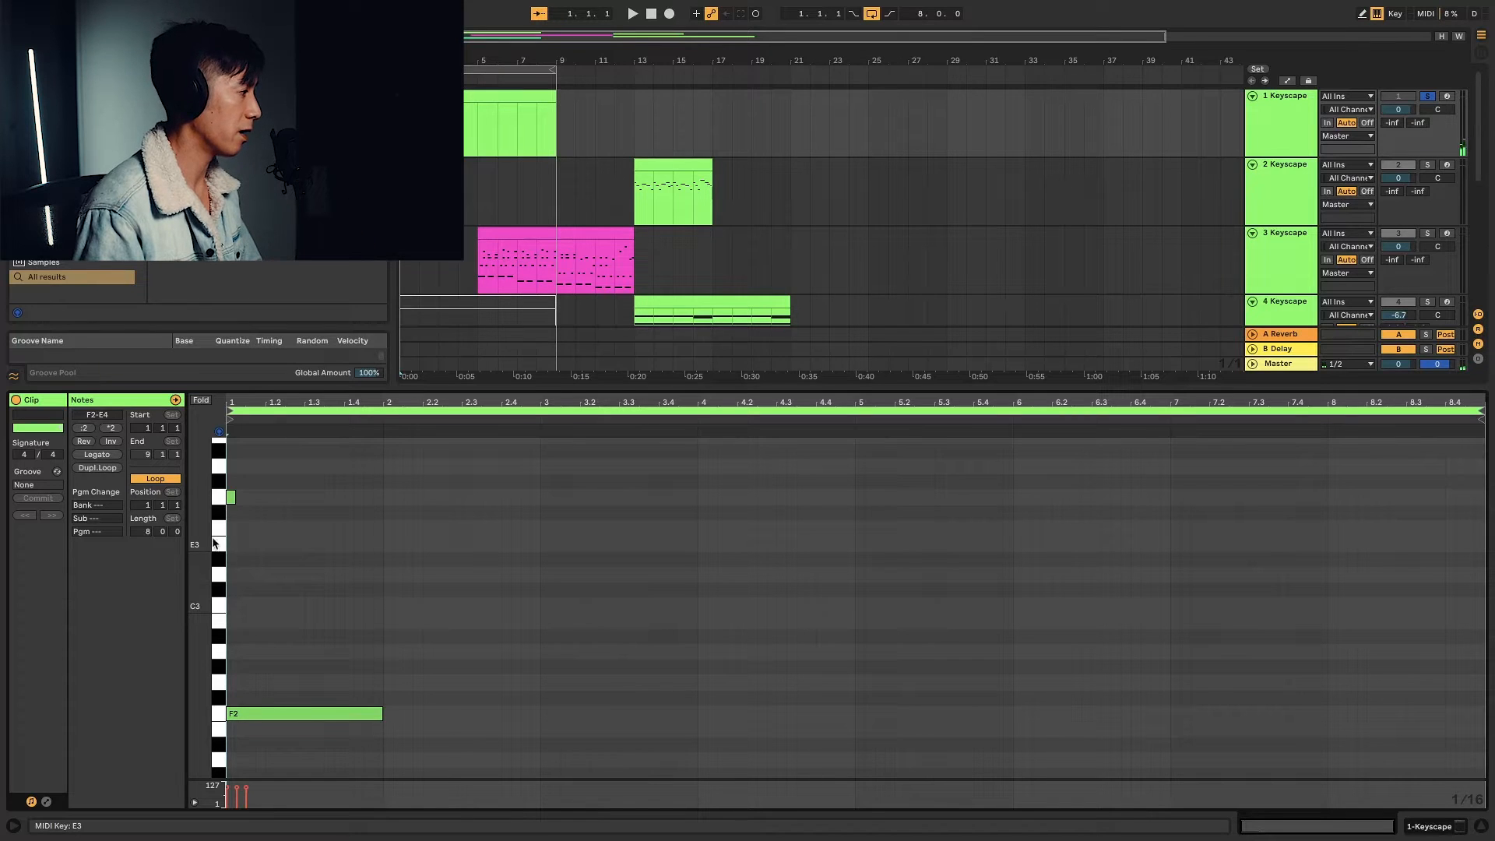
click(217, 534)
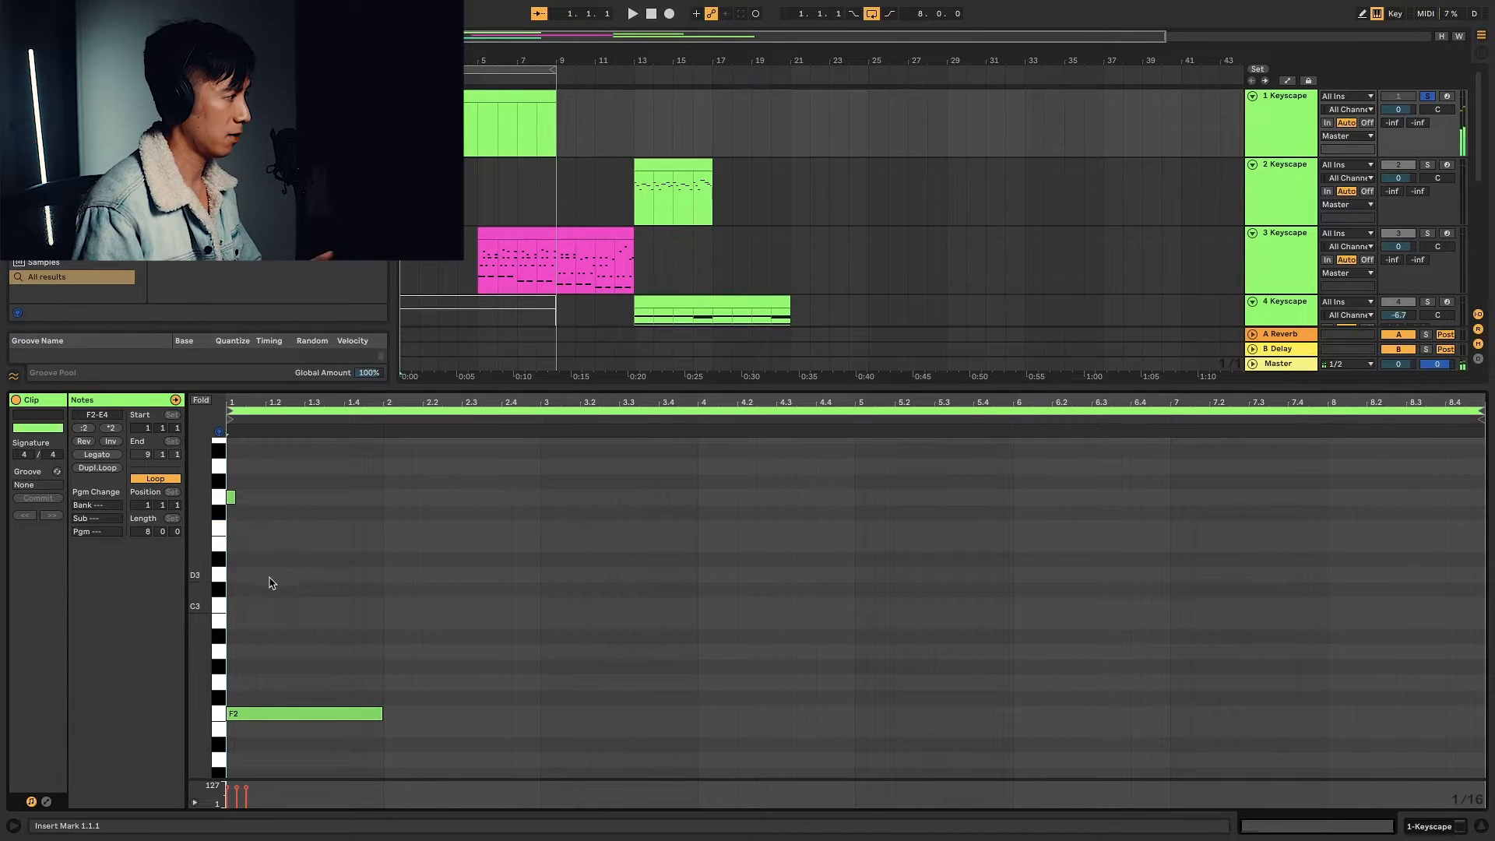
Audition the G3 and E4 arpeggio notes at the start of bar 1, including the G3 piano-roll key
scroll(271, 582, up, 3)
scroll(284, 493, up, 1)
drag(283, 490, 244, 458)
drag(258, 601, 234, 621)
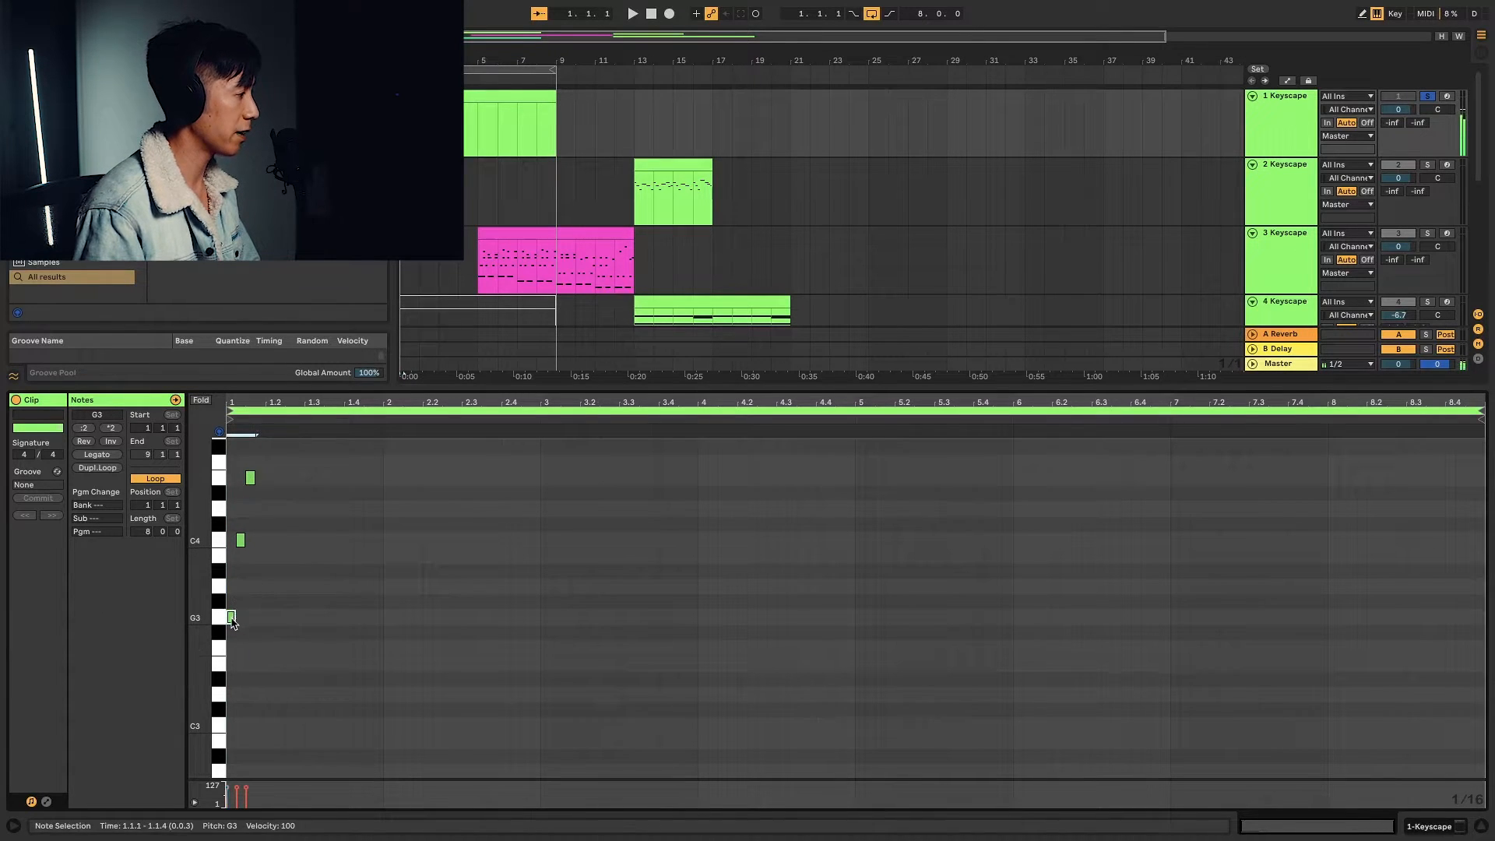
click(215, 641)
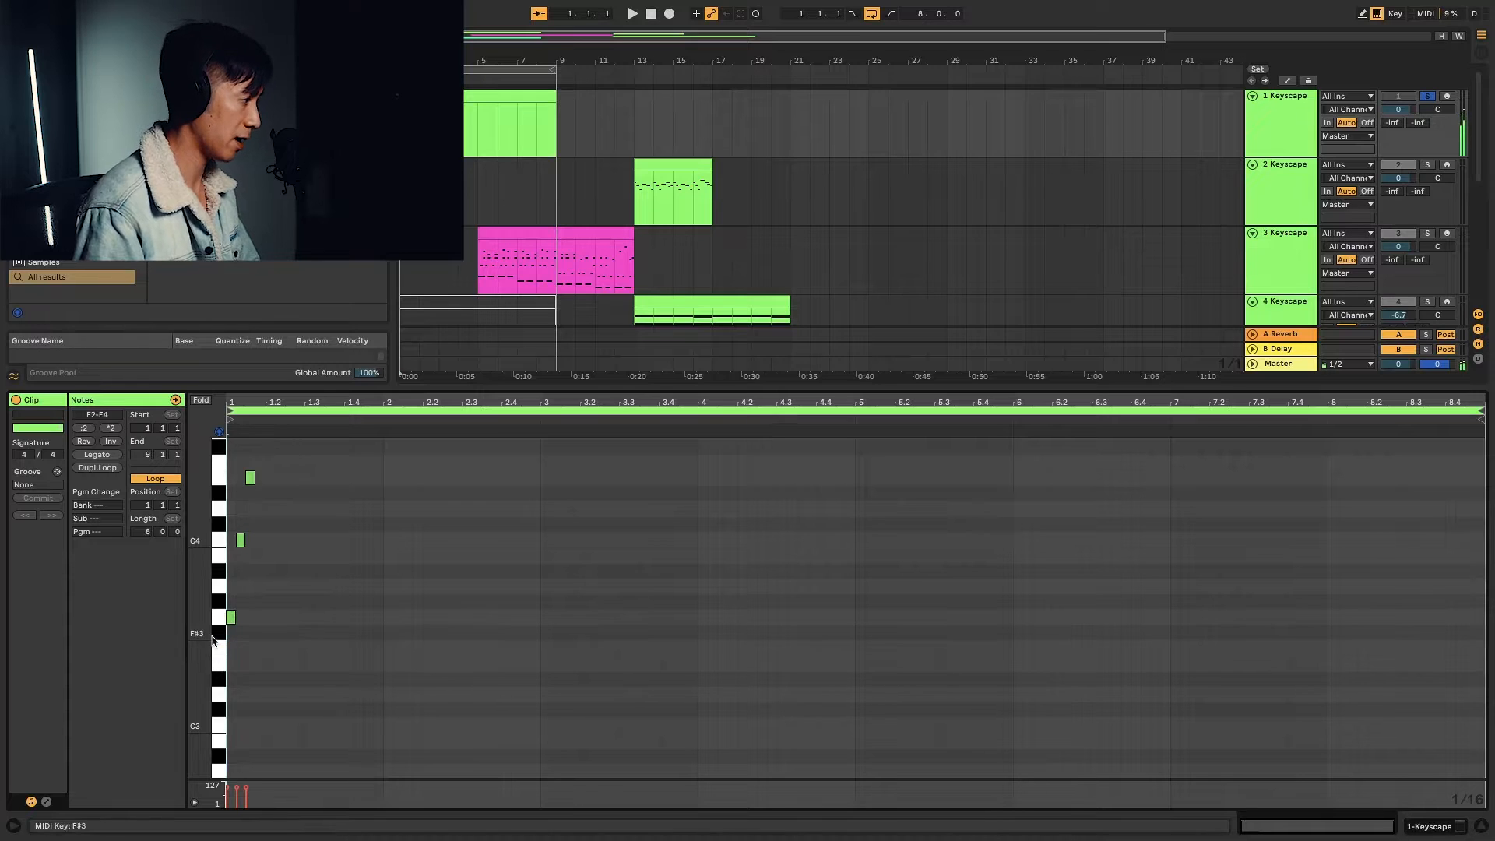
click(219, 615)
click(305, 487)
drag(305, 487, 247, 465)
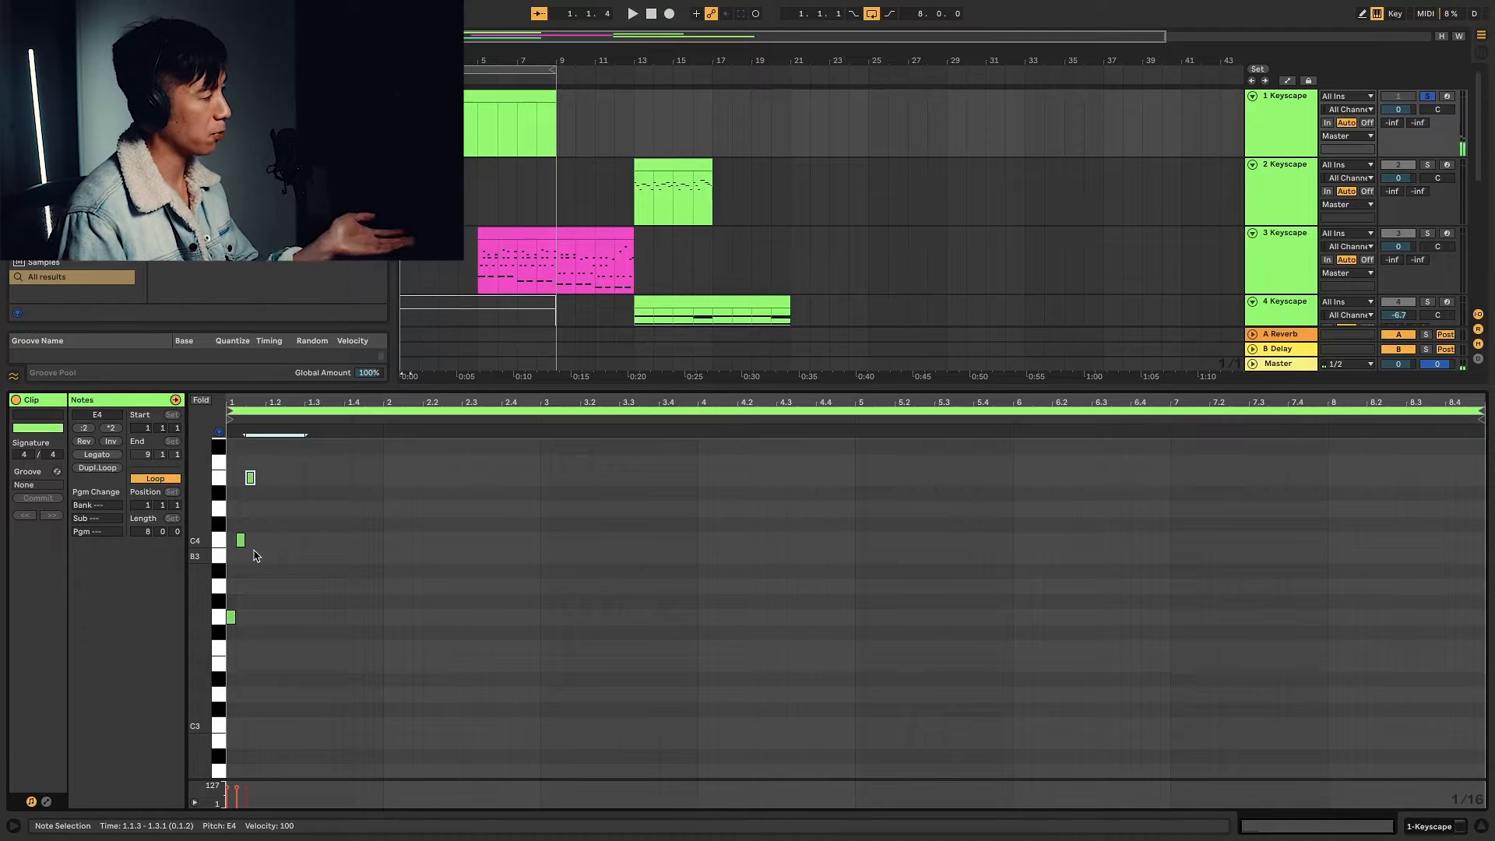
Delete the one-bar F2 bass note in bar 1
scroll(300, 612, down, 3)
click(302, 612)
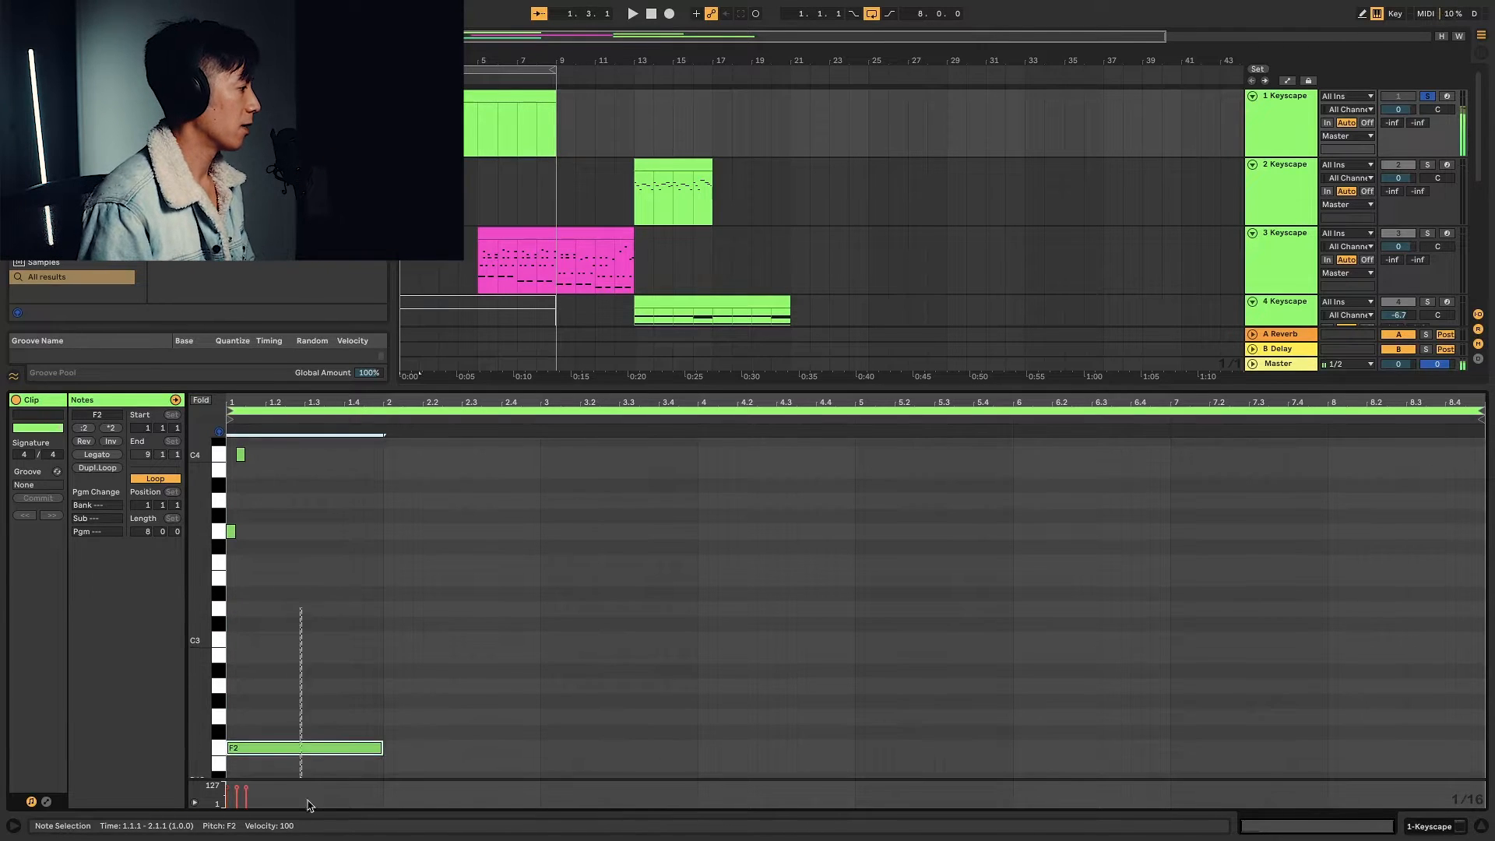
scroll(311, 592, up, 6)
Duplicate the three-note G3, C4, E4 pattern four times in succession across bar 1
drag(249, 545, 227, 775)
key(ctrl+d)
key(ctrl+d)
key(ctrl+d)
key(ctrl+d)
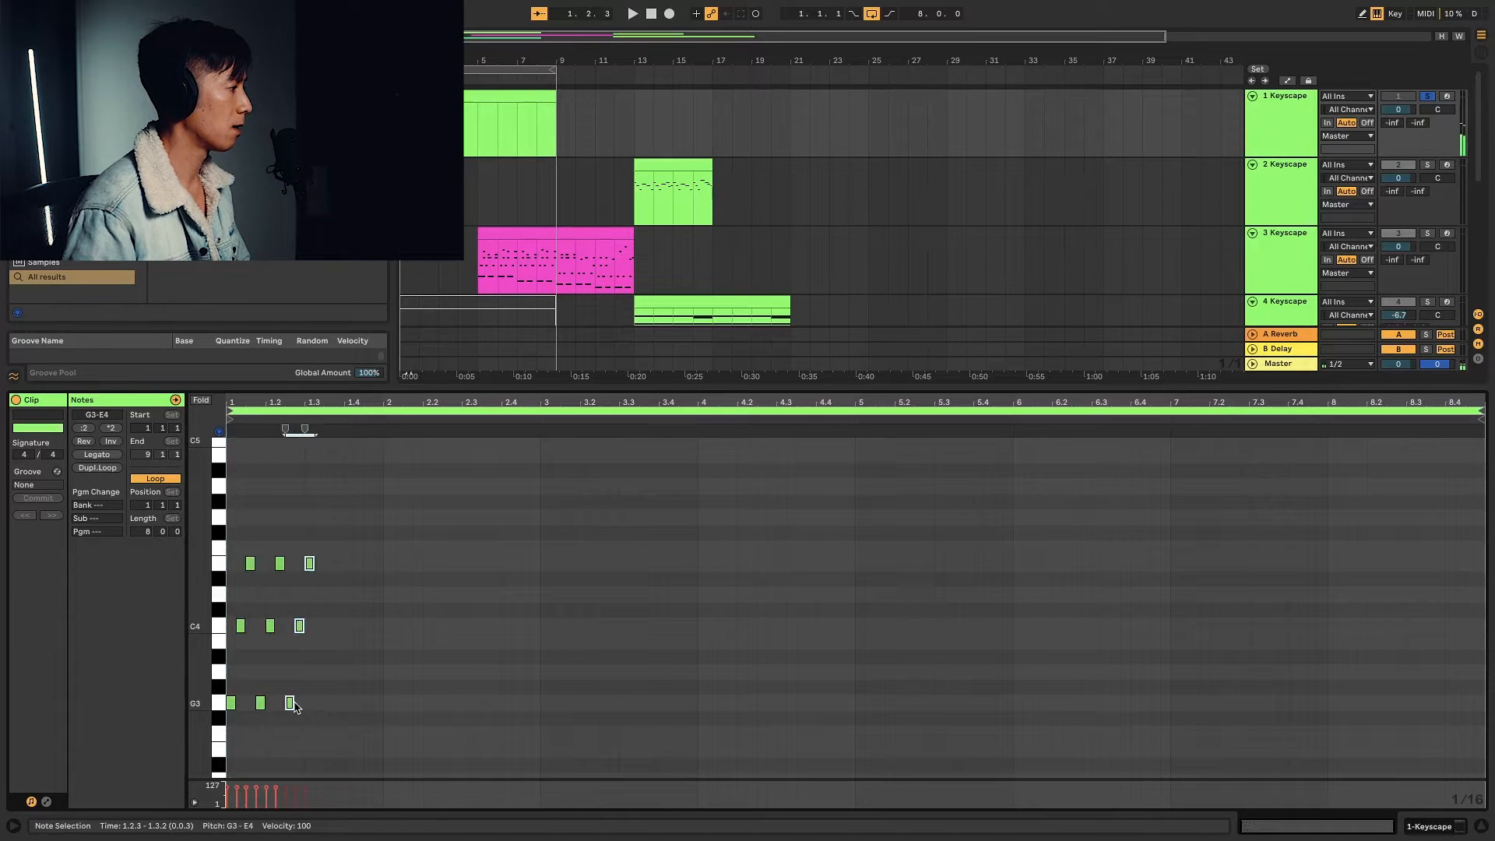
Add a sixteenth note on D4 at 1.4.4 to complete bar 1 and play back the arpeggio
click(371, 592)
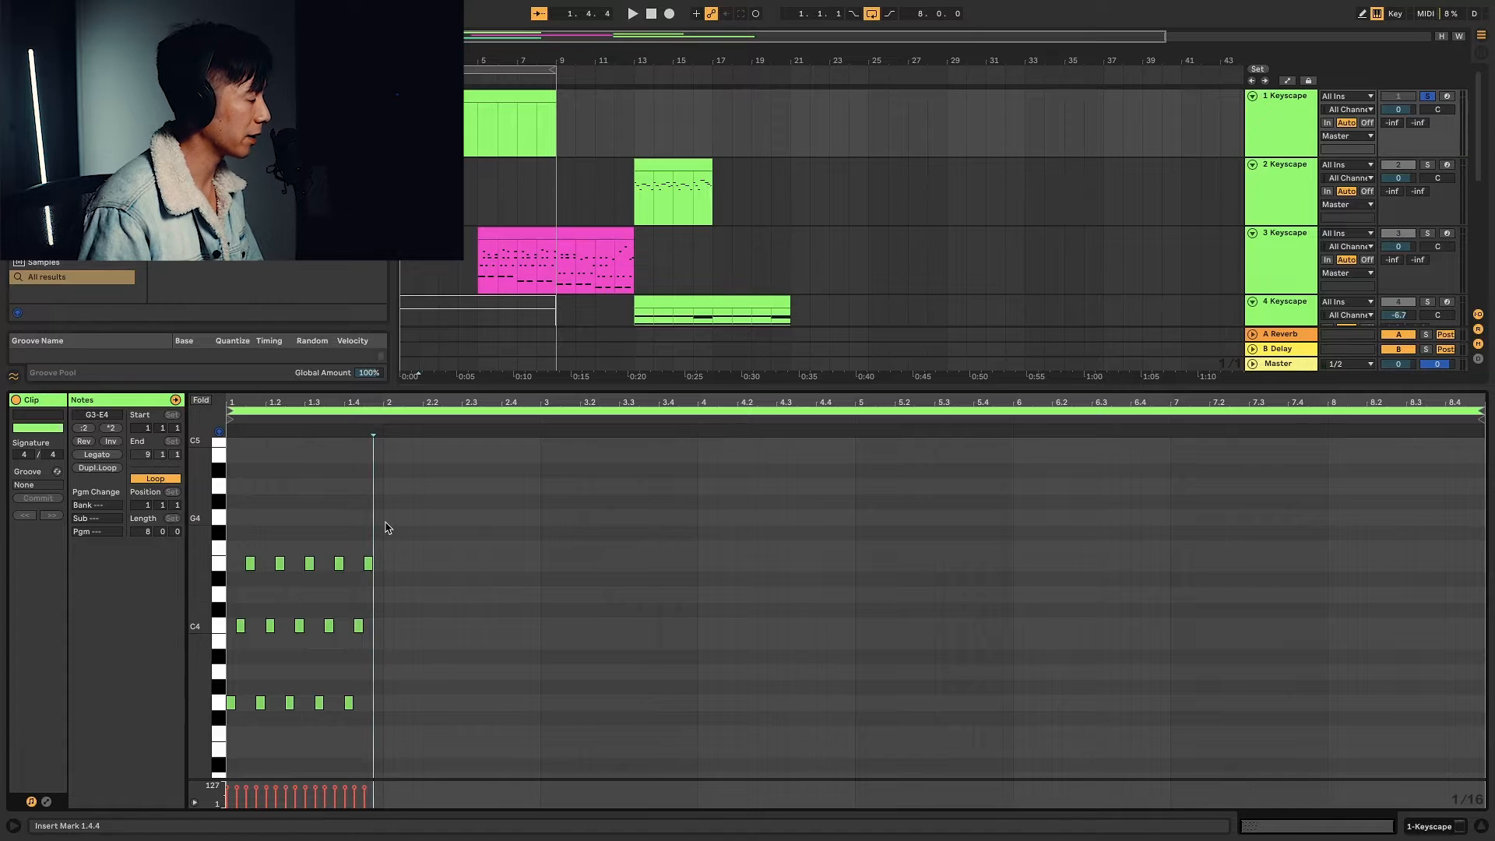
double_click(378, 594)
key(space)
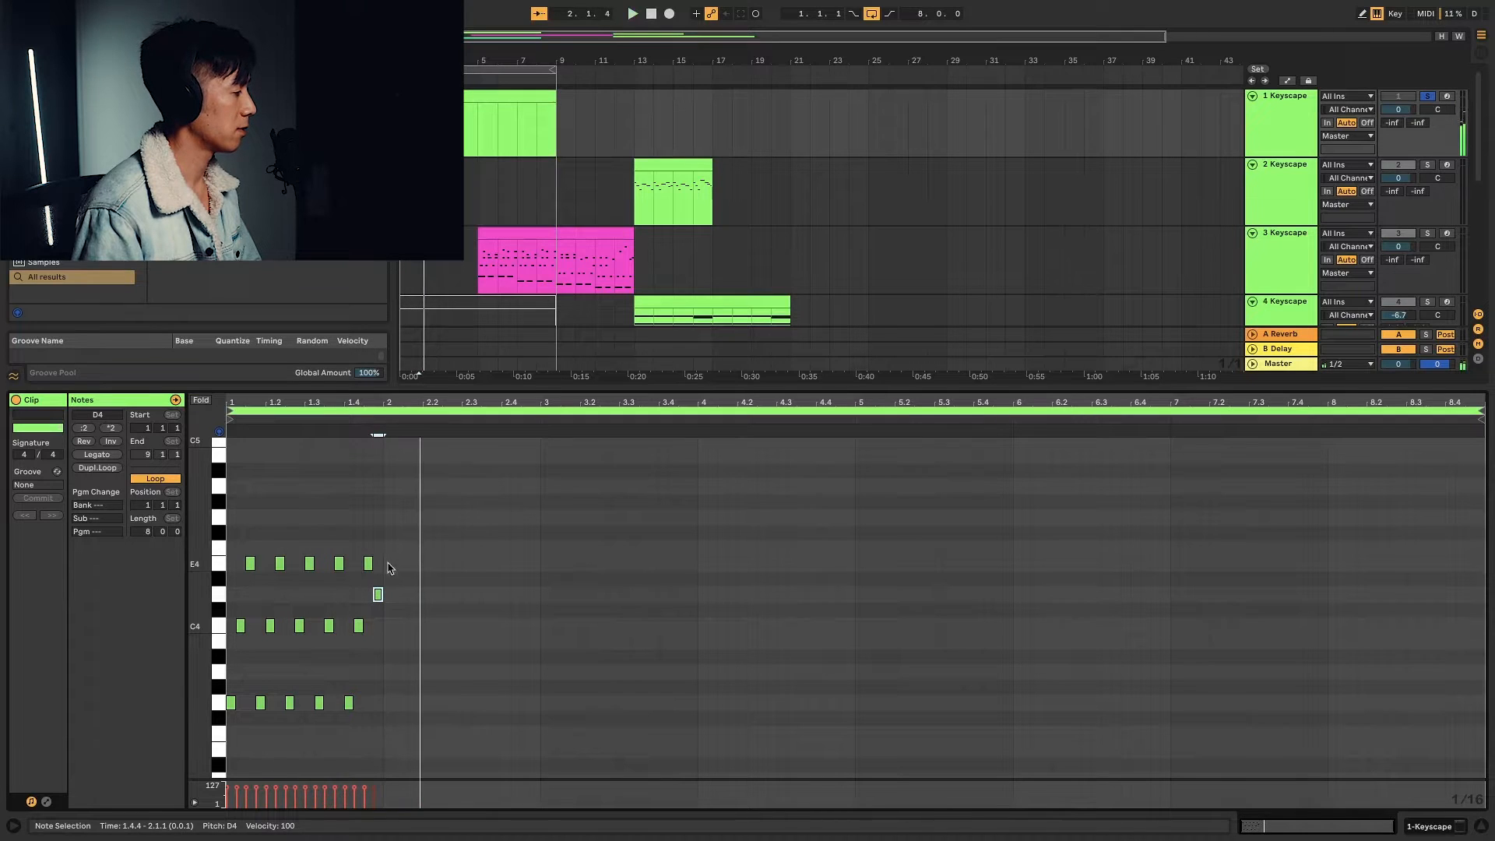
scroll(384, 582, down, 2)
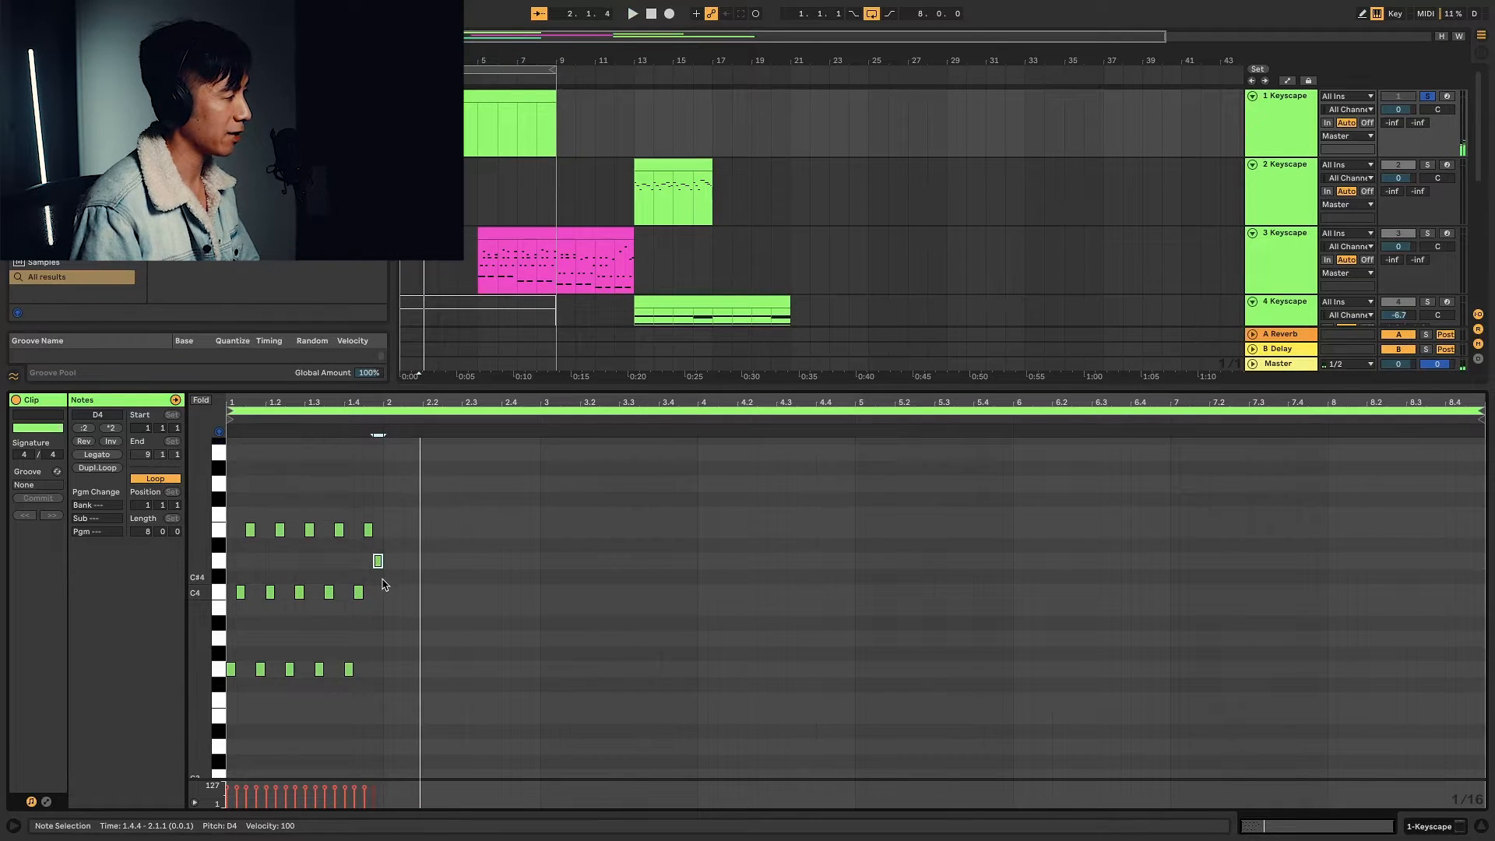
key(space)
Try the five E4 notes of bar 1 on F4 with playback, and return them to E4 for comparison
drag(389, 546, 246, 533)
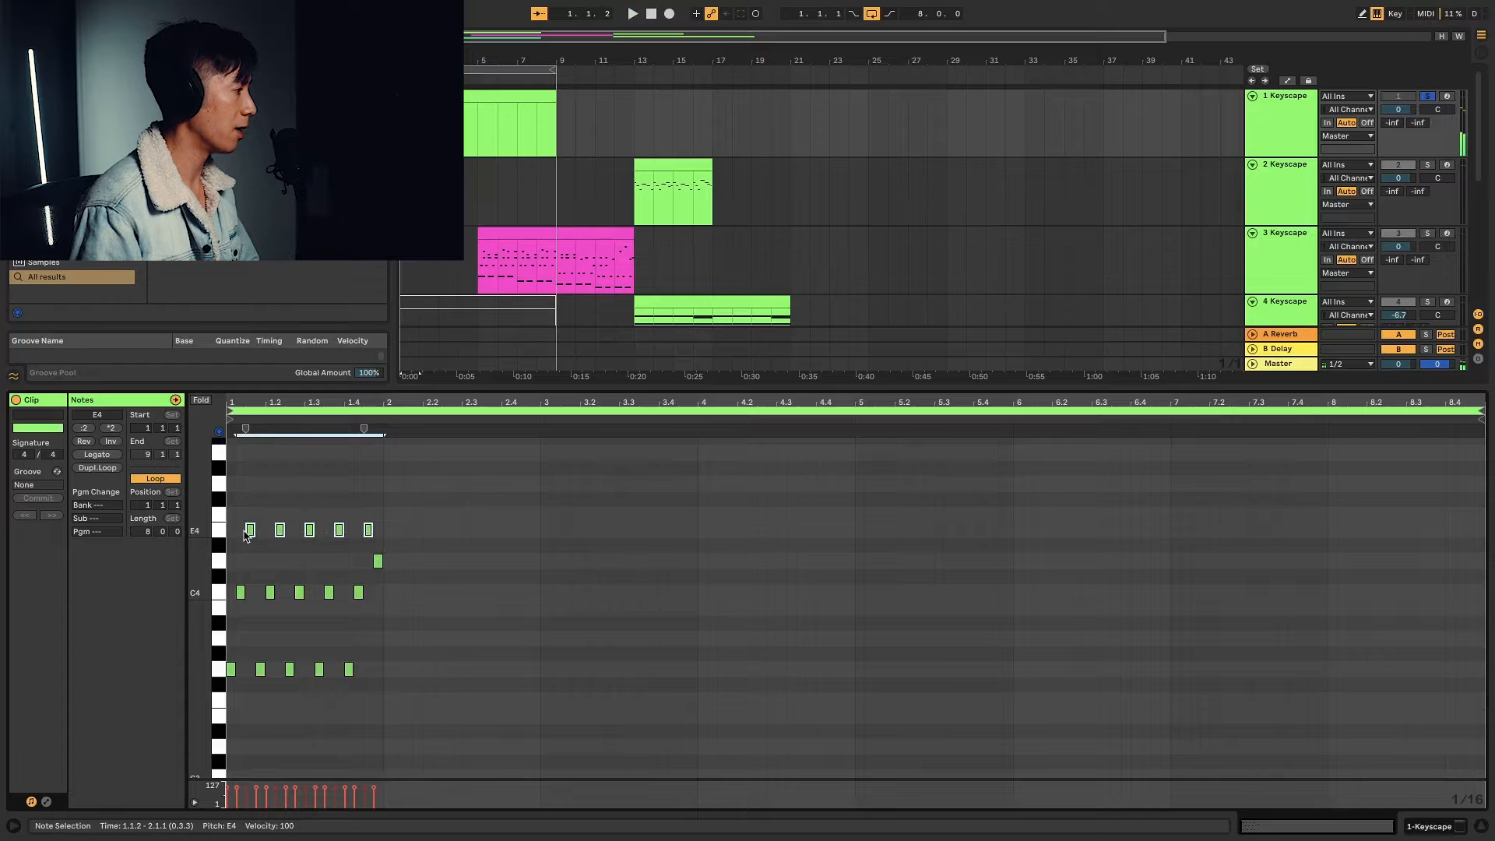
drag(250, 534, 250, 518)
key(space)
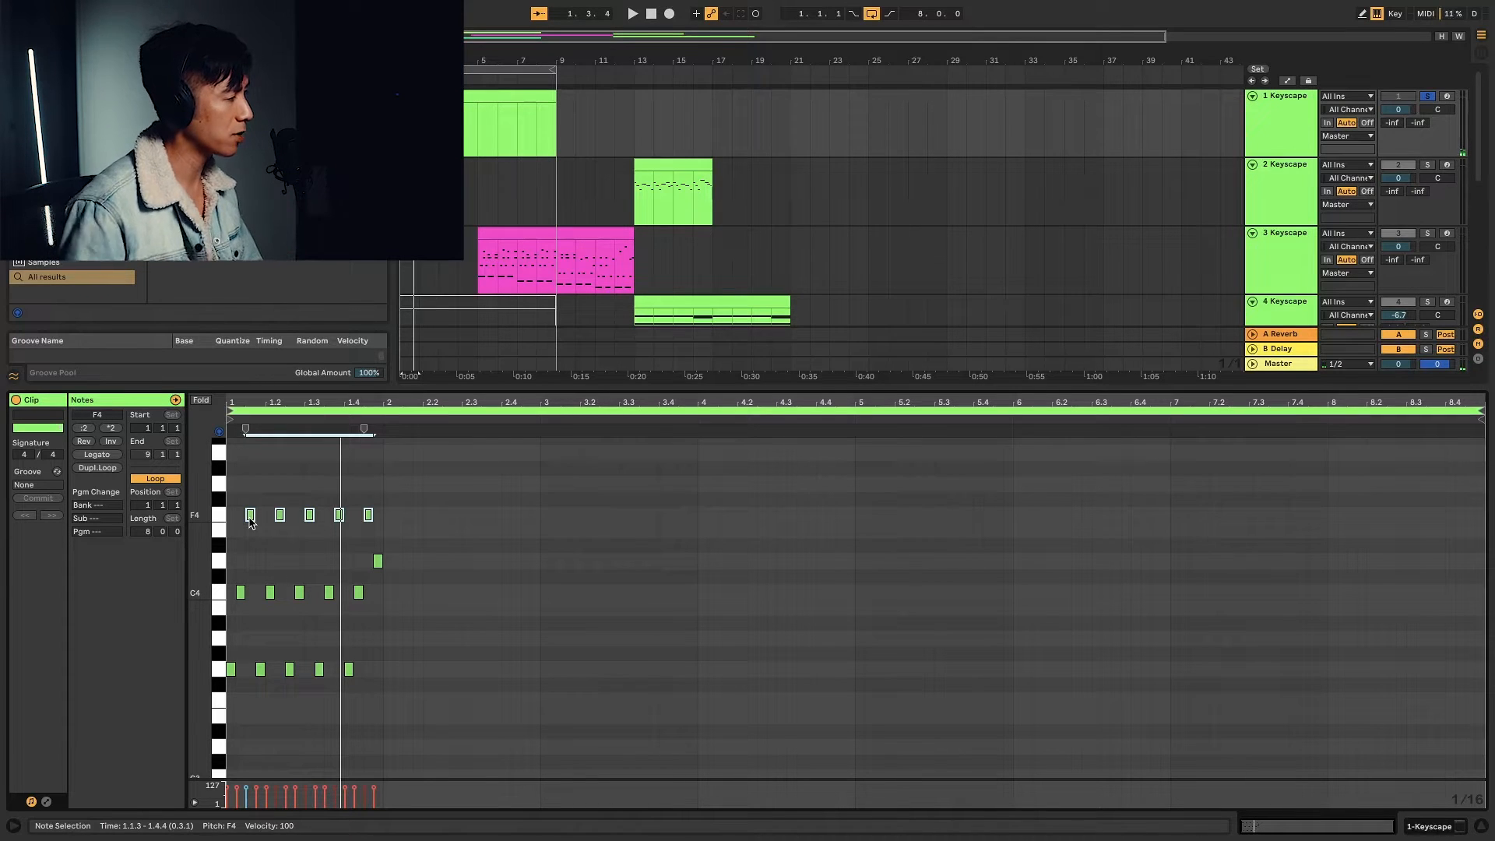
key(Down)
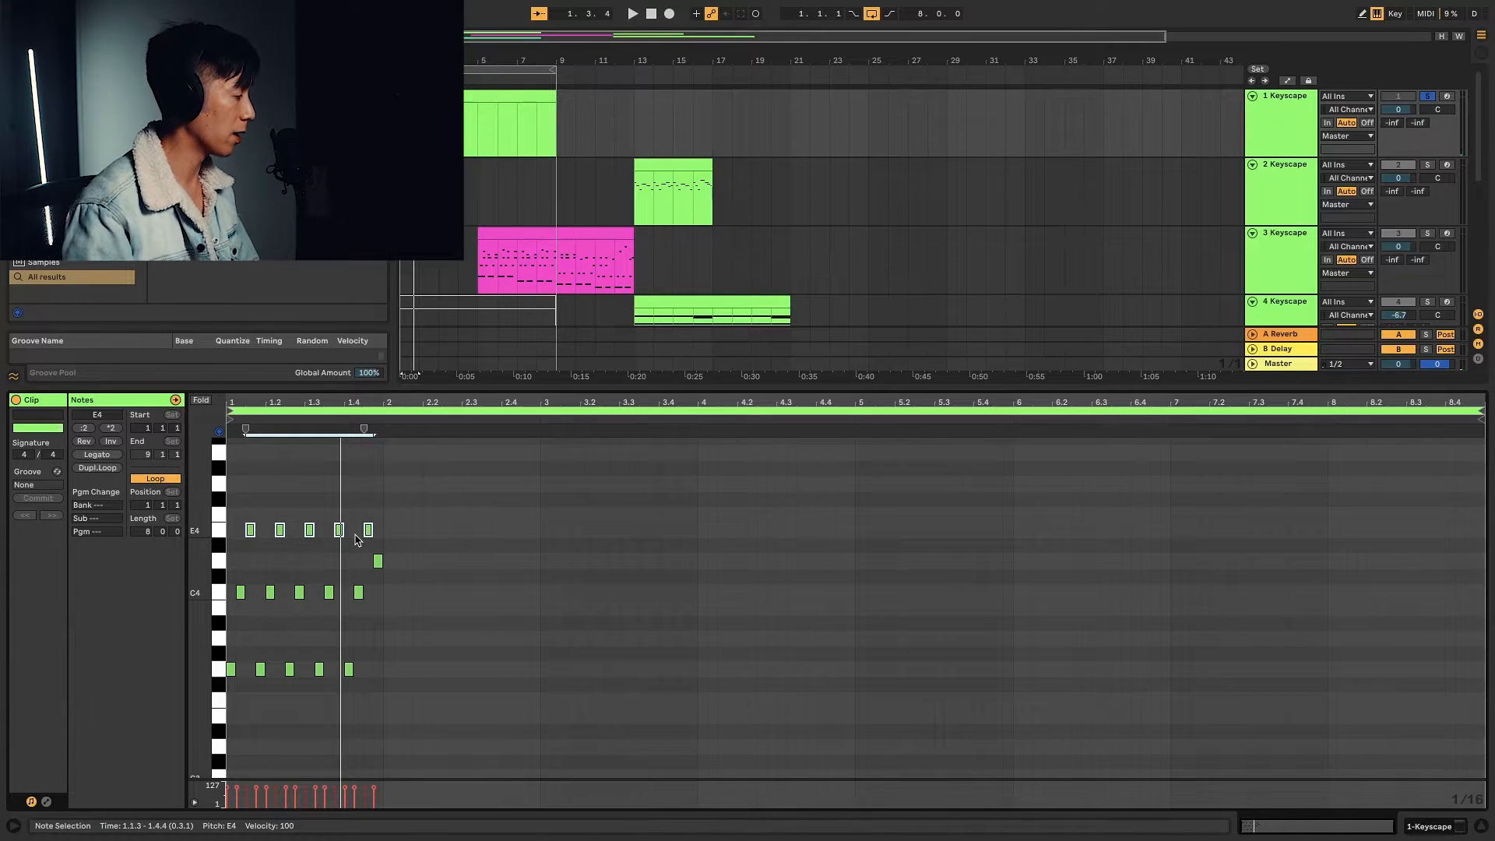
key(space)
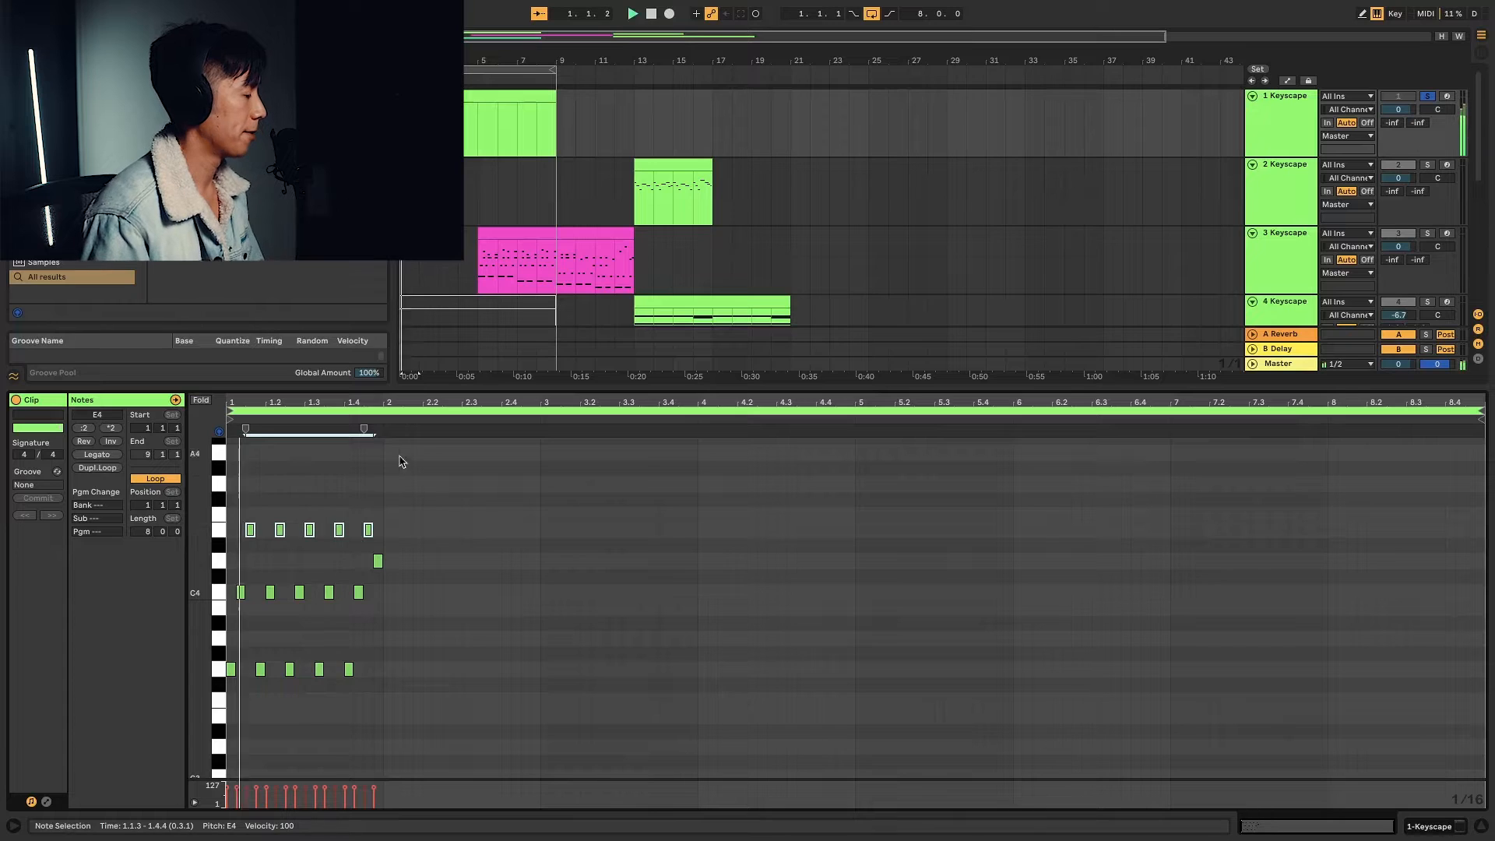
key(space)
Duplicate the bar 1 arpeggio into bar 2 and lower the copy's five E4 notes to D4
drag(385, 511, 226, 686)
key(ctrl+d)
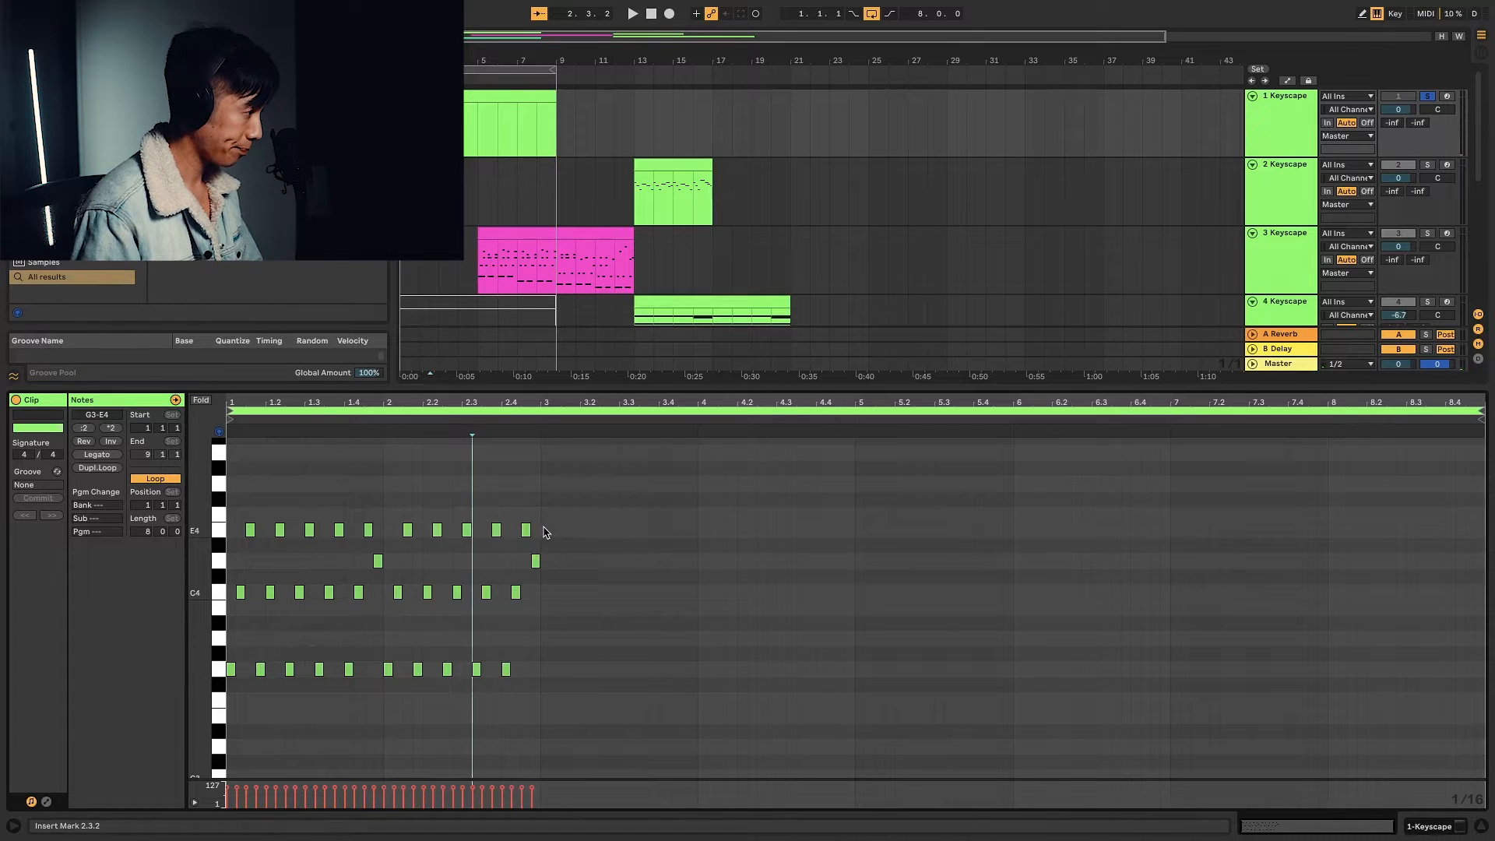
drag(545, 532, 409, 558)
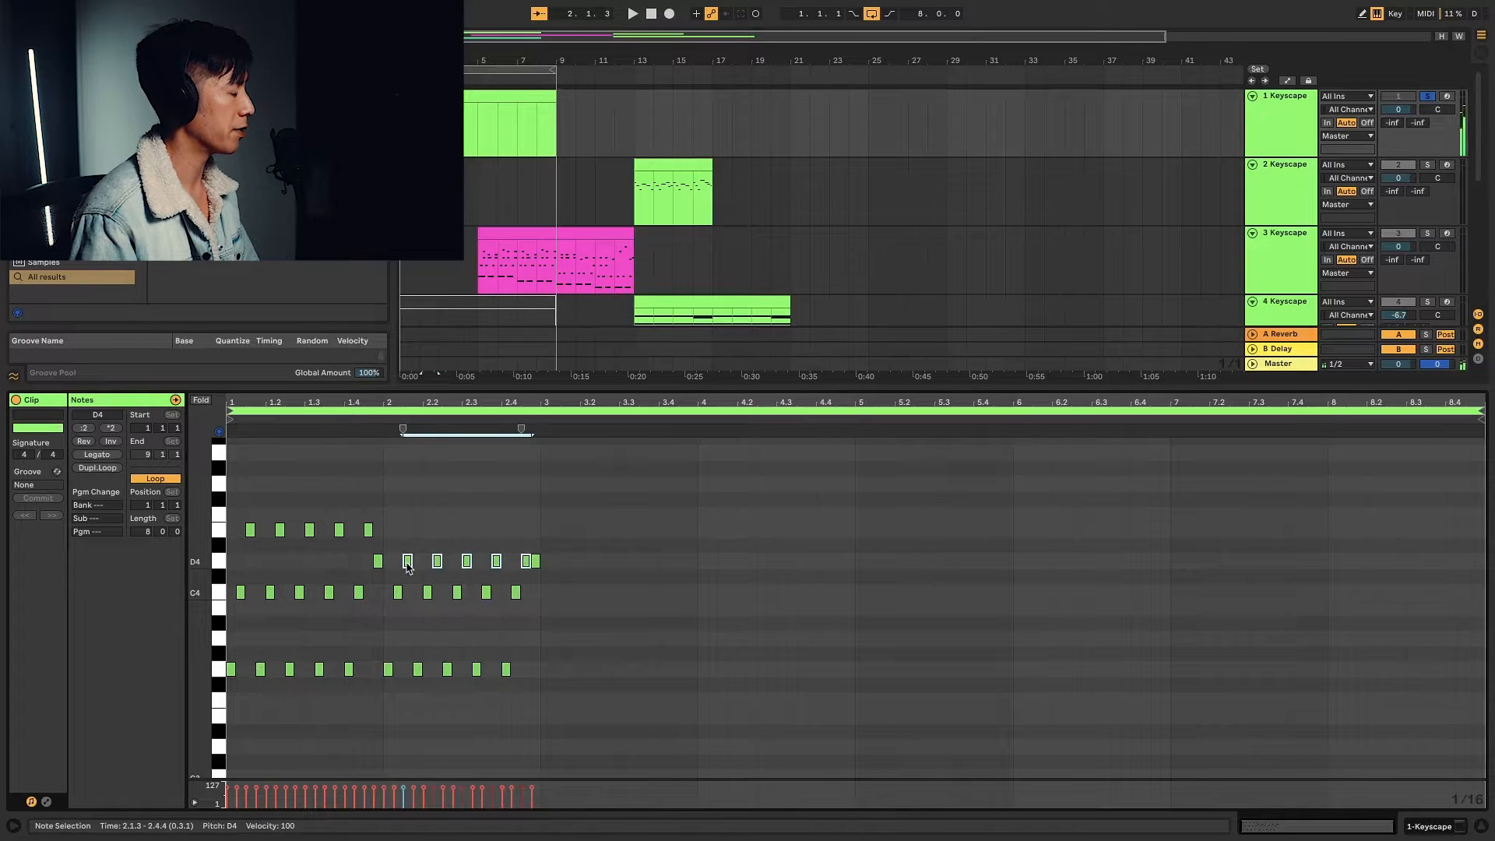
Add a one-bar bass note on G2 at 2.1.1 beneath the bar 2 arpeggio
scroll(395, 630, down, 3)
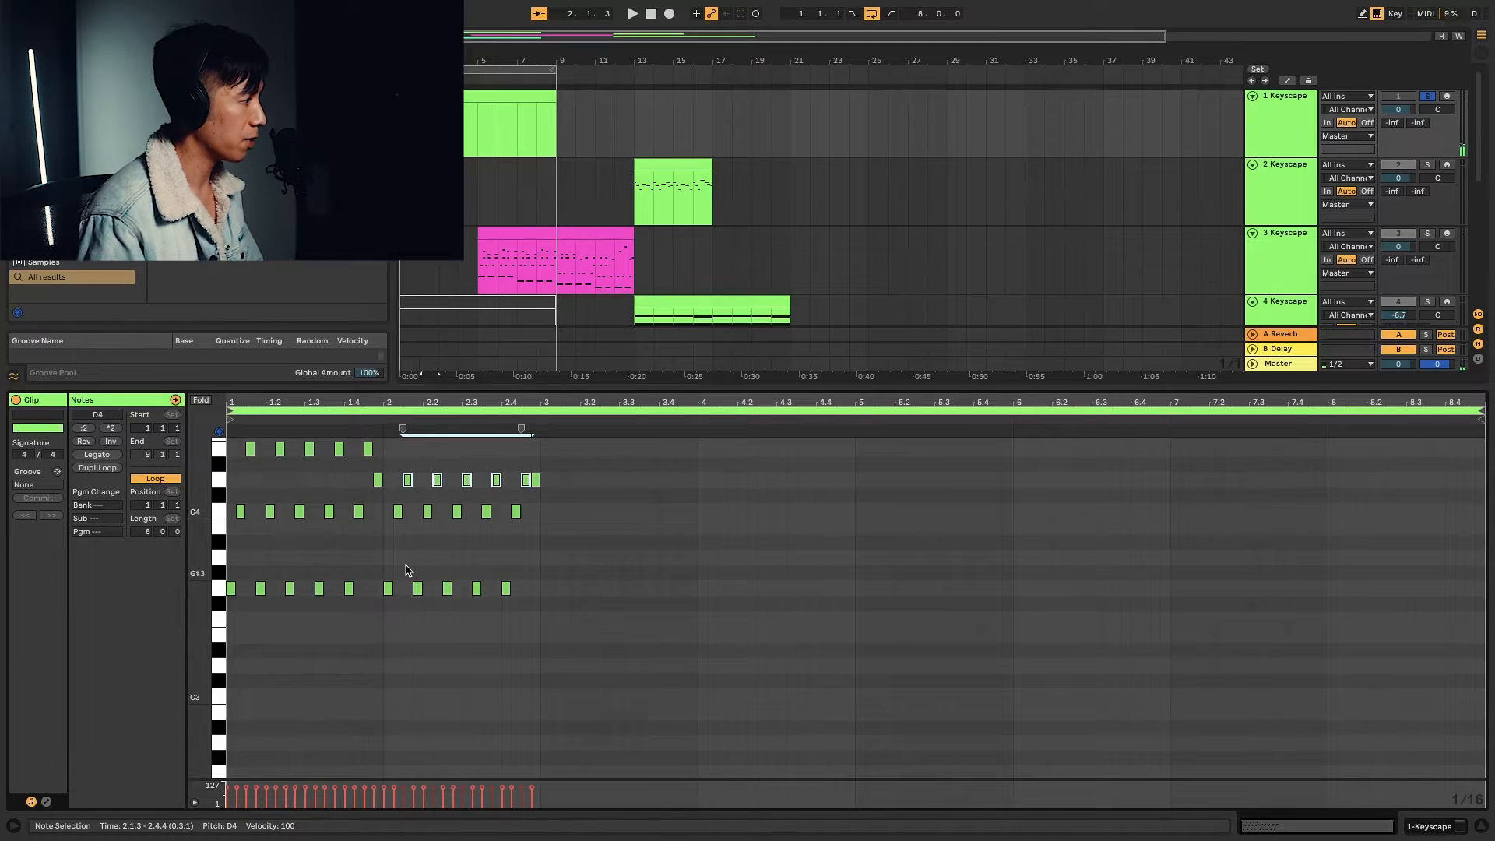
scroll(406, 571, up, 1)
scroll(401, 545, down, 4)
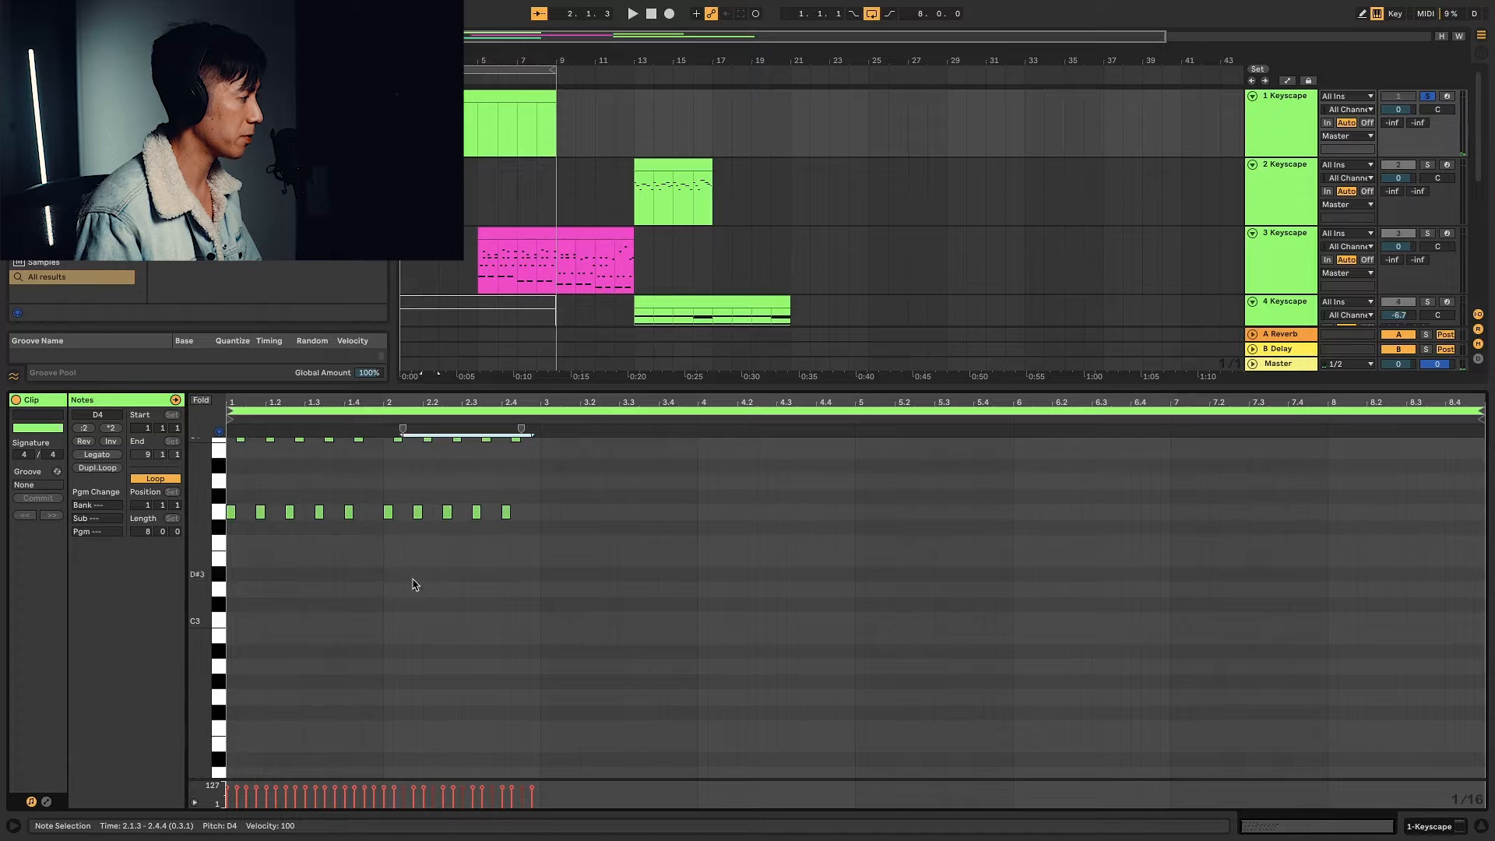
drag(393, 698, 539, 697)
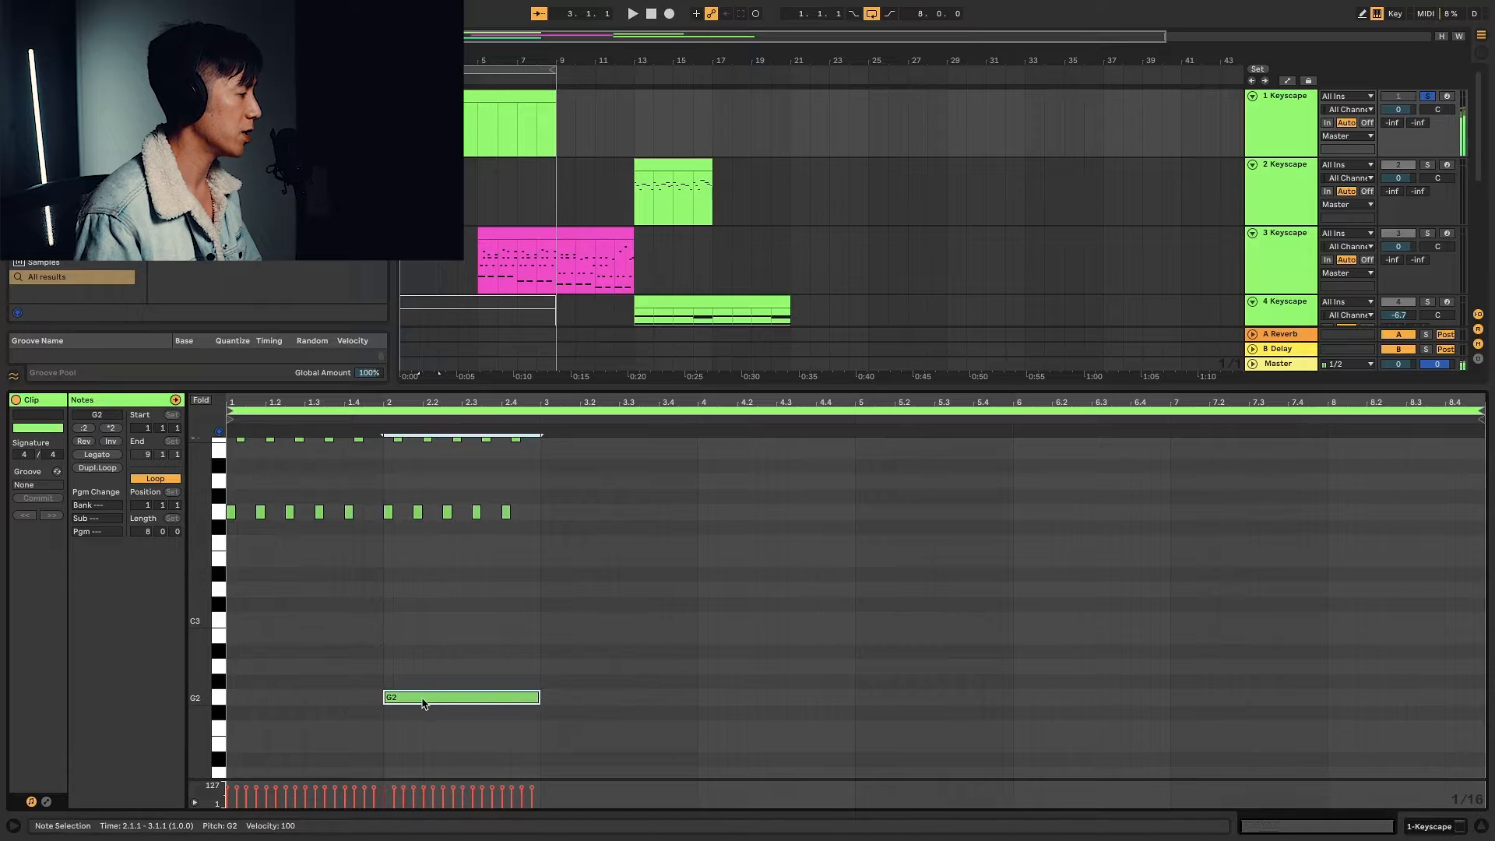
scroll(424, 702, up, 2)
scroll(380, 742, down, 1)
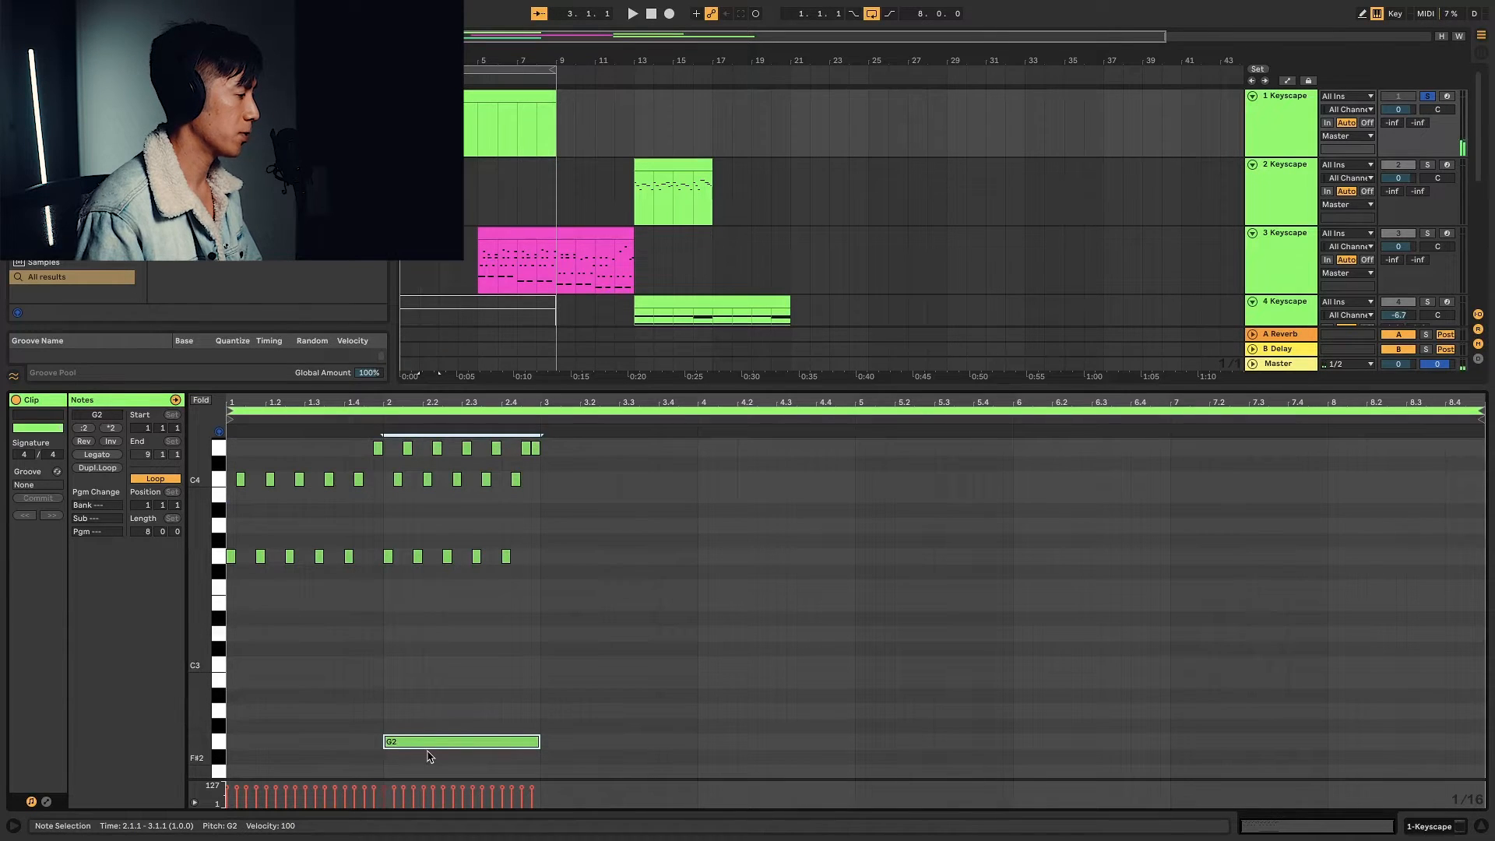
Audition the C4 notes of bar 2 in relation to the G2 bass note
click(394, 720)
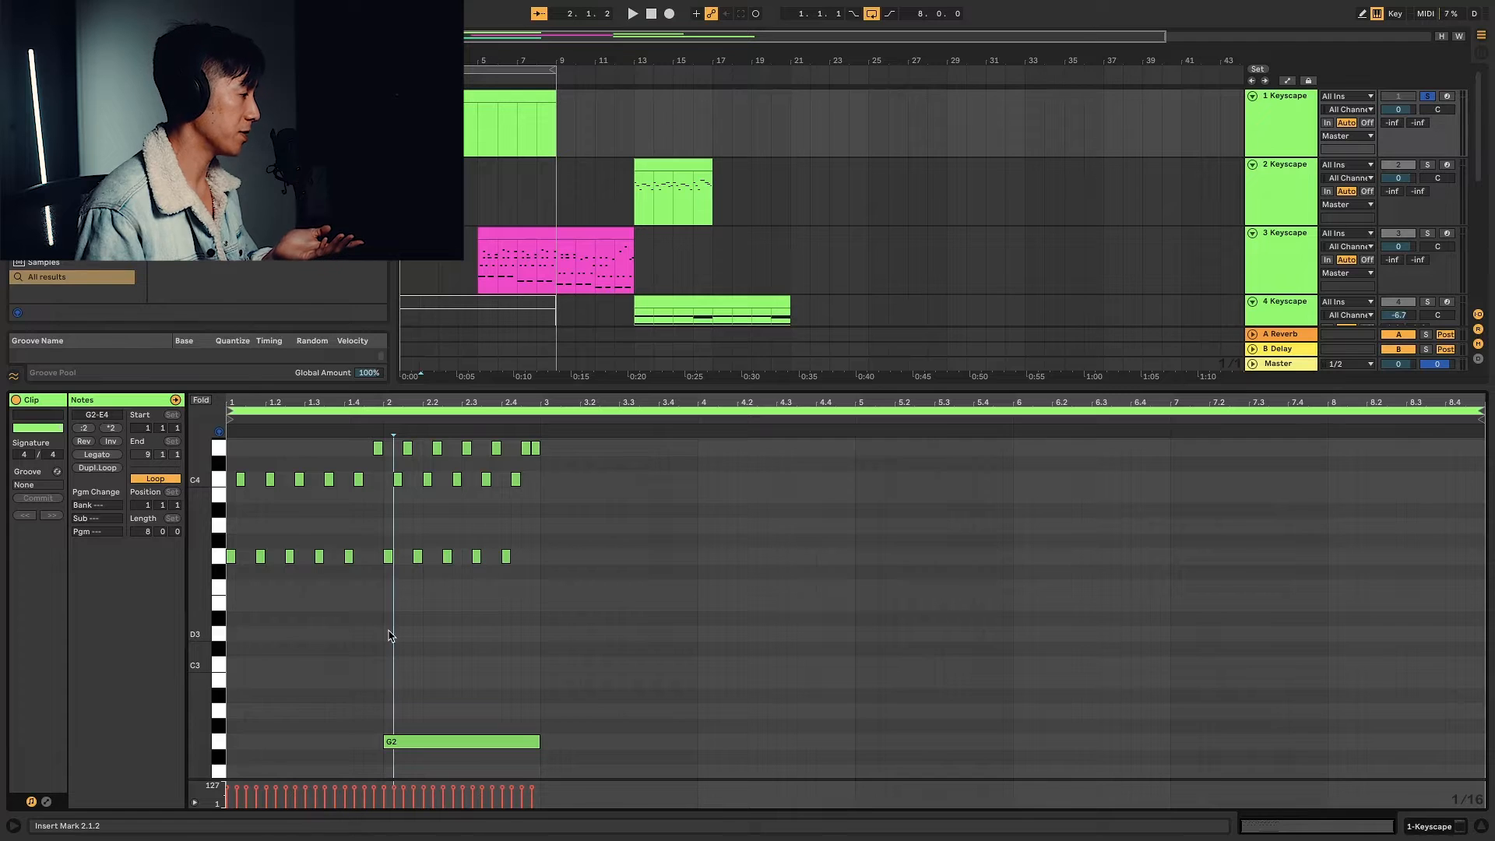
scroll(389, 634, up, 3)
mouse_move(393, 543)
mouse_down()
mouse_move(543, 538)
mouse_move(385, 539)
mouse_up()
scroll(530, 616, down, 1)
scroll(405, 592, down, 1)
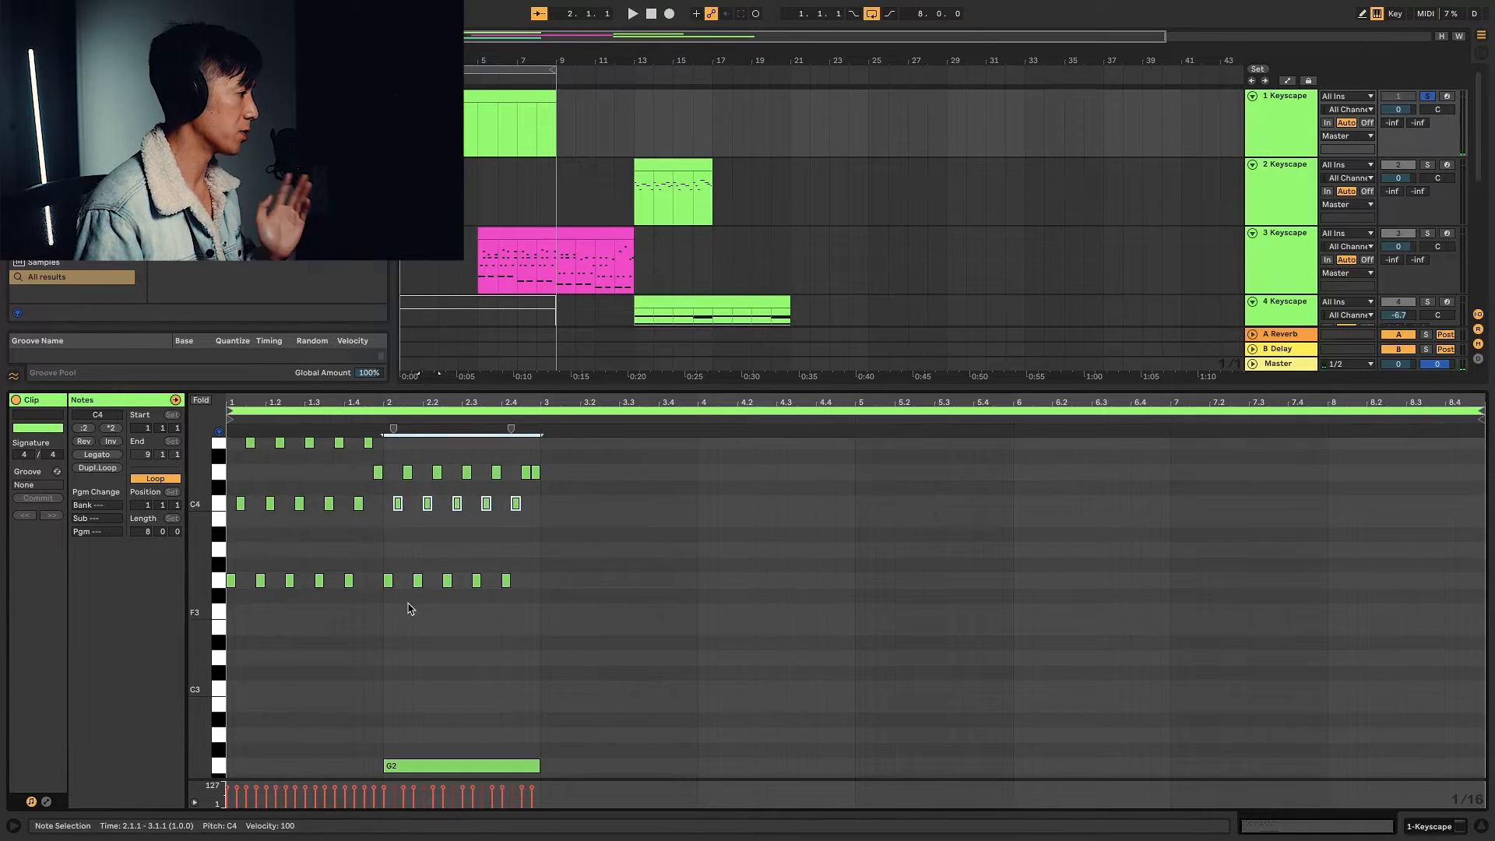
Delete the G2 bass note under bar 2
drag(558, 701, 409, 808)
key(Delete)
scroll(508, 505, up, 2)
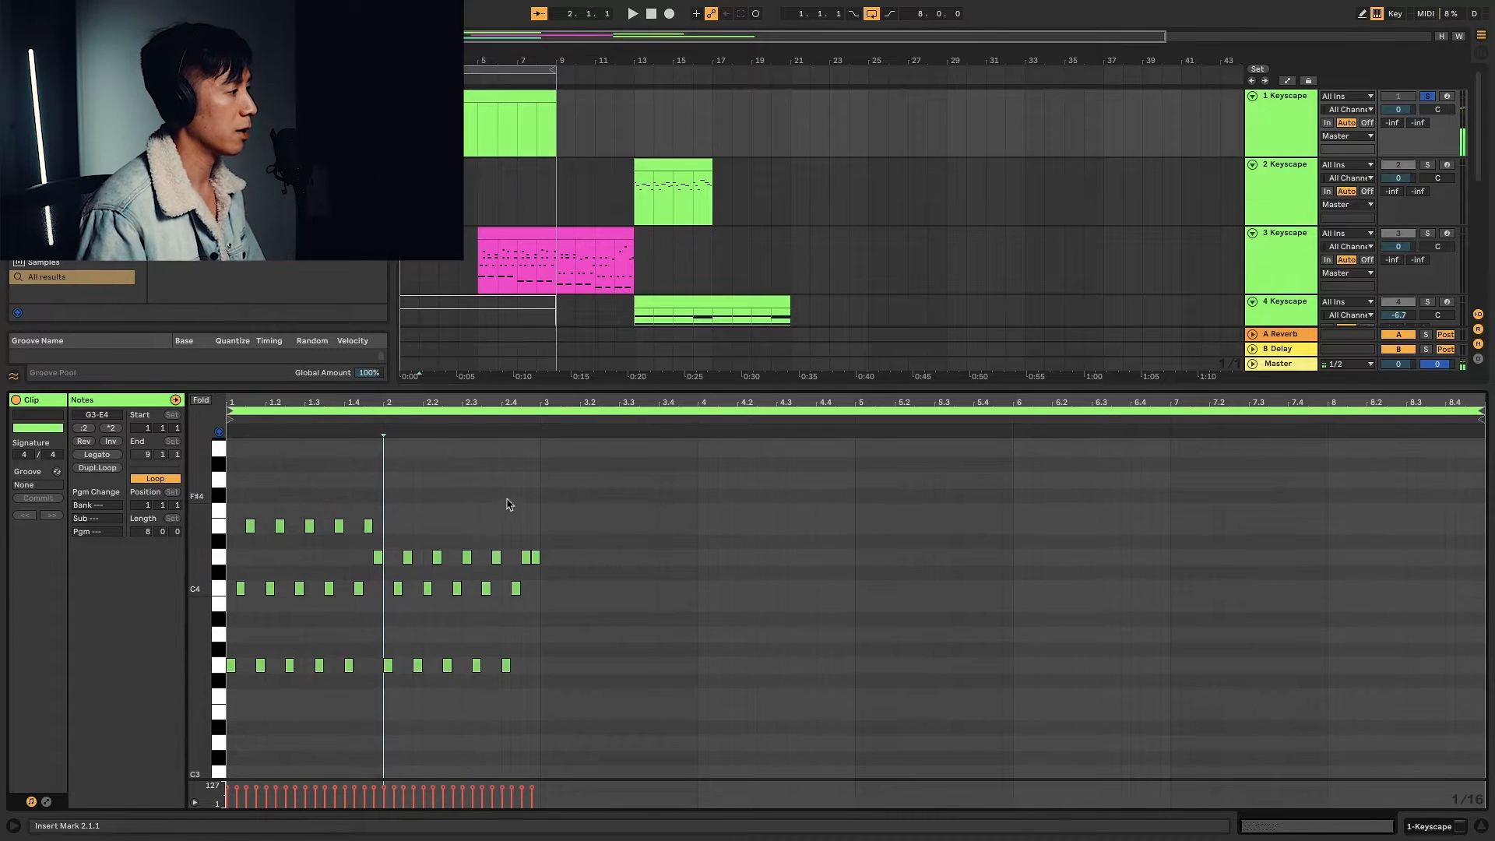
Raise the last note of bar 2, at 2.4.4, to E4 and play back the arpeggio
click(537, 557)
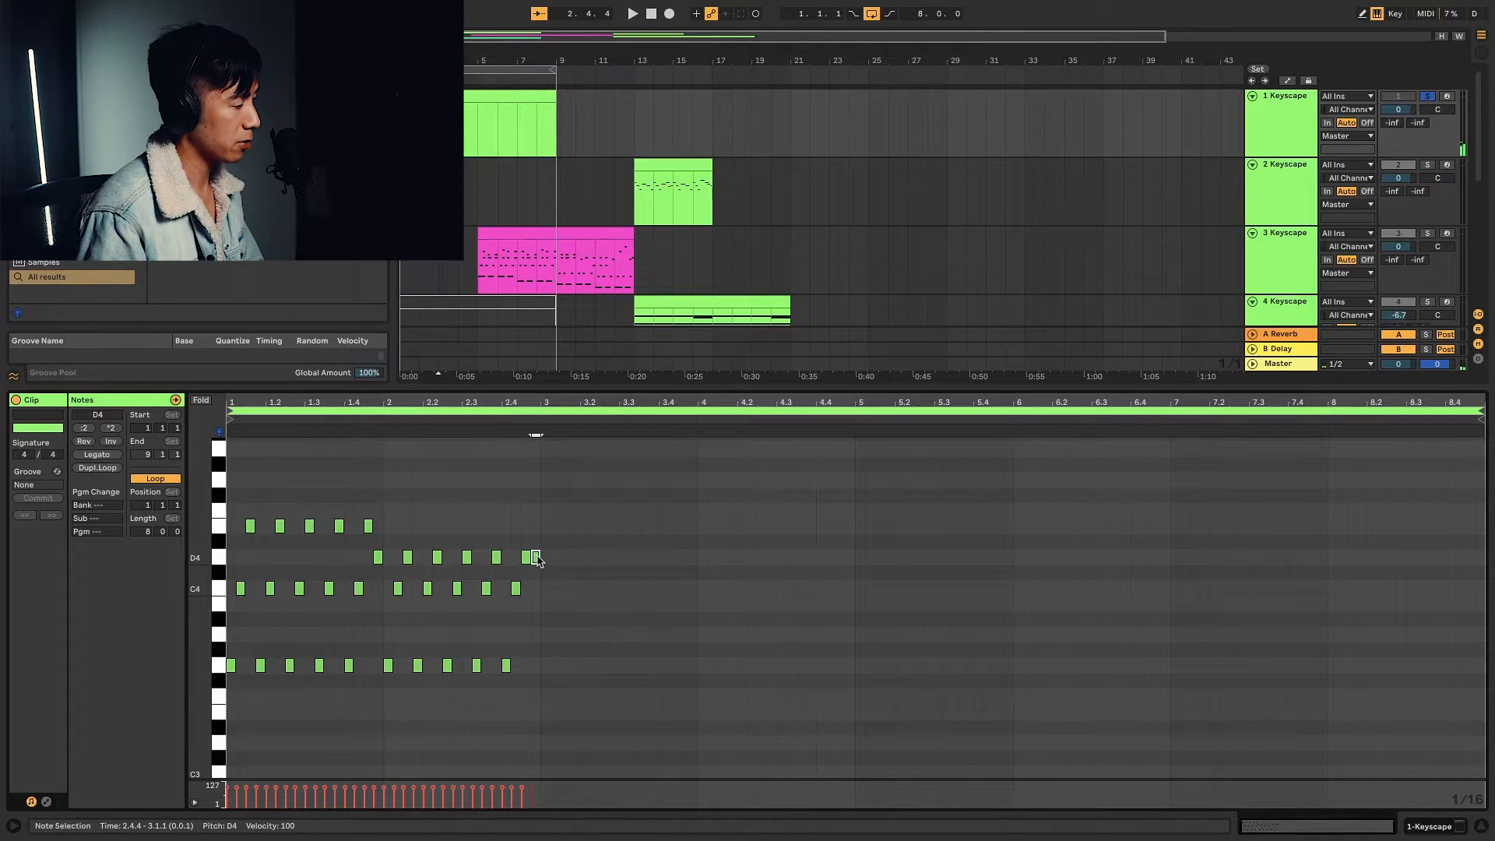
drag(536, 558, 536, 528)
key(space)
scroll(558, 576, down, 2)
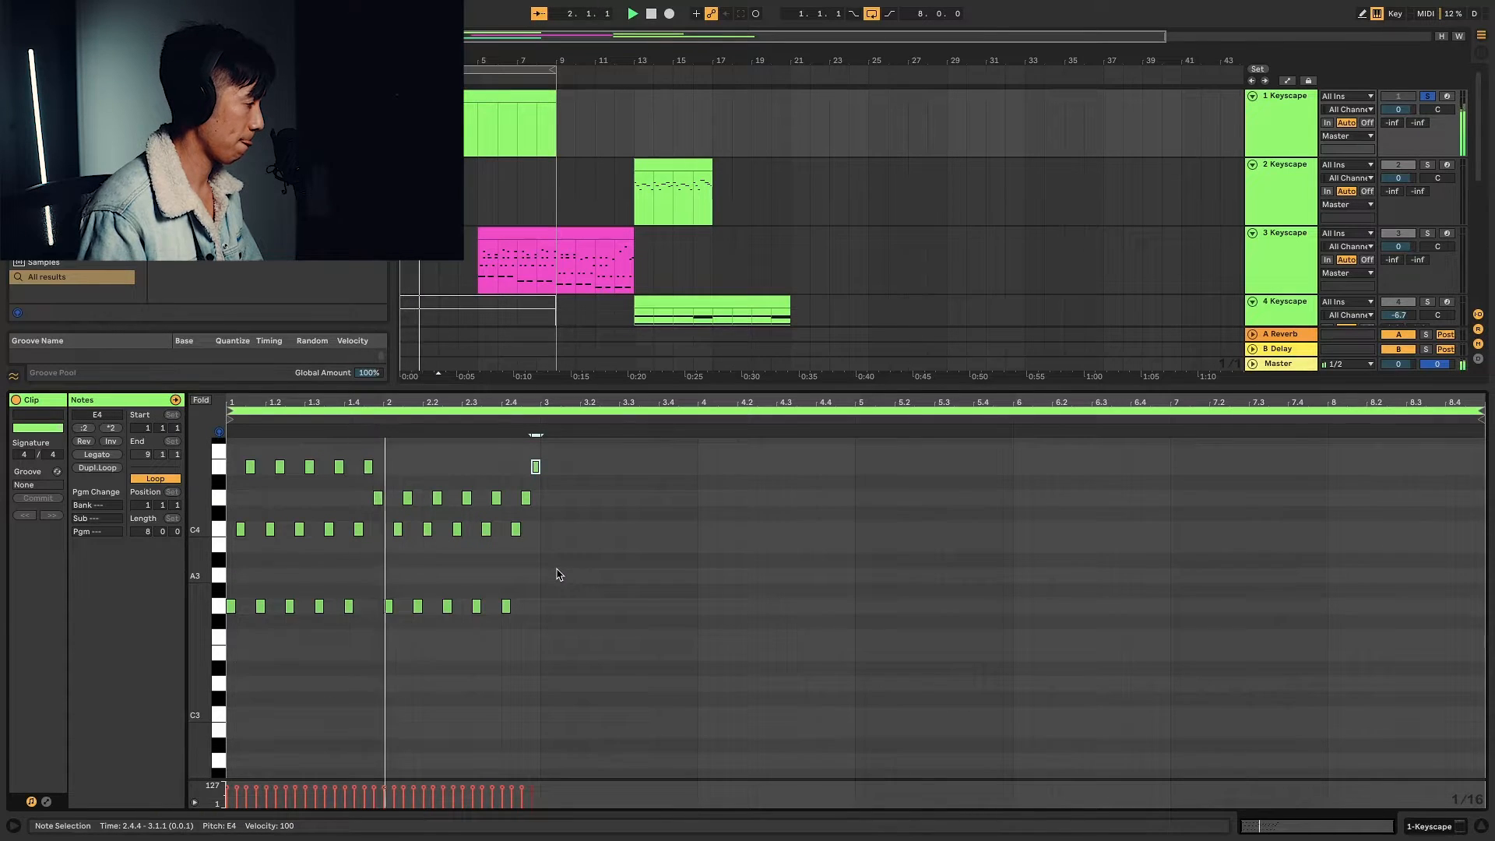
key(space)
Duplicate bar 2 into bar 3, lowering the copy's C4 notes to B3, D4 notes to C4 and final note to D4
drag(537, 470, 384, 648)
key(ctrl+d)
click(640, 582)
drag(698, 569, 729, 544)
key(Down)
key(Down)
key(Down)
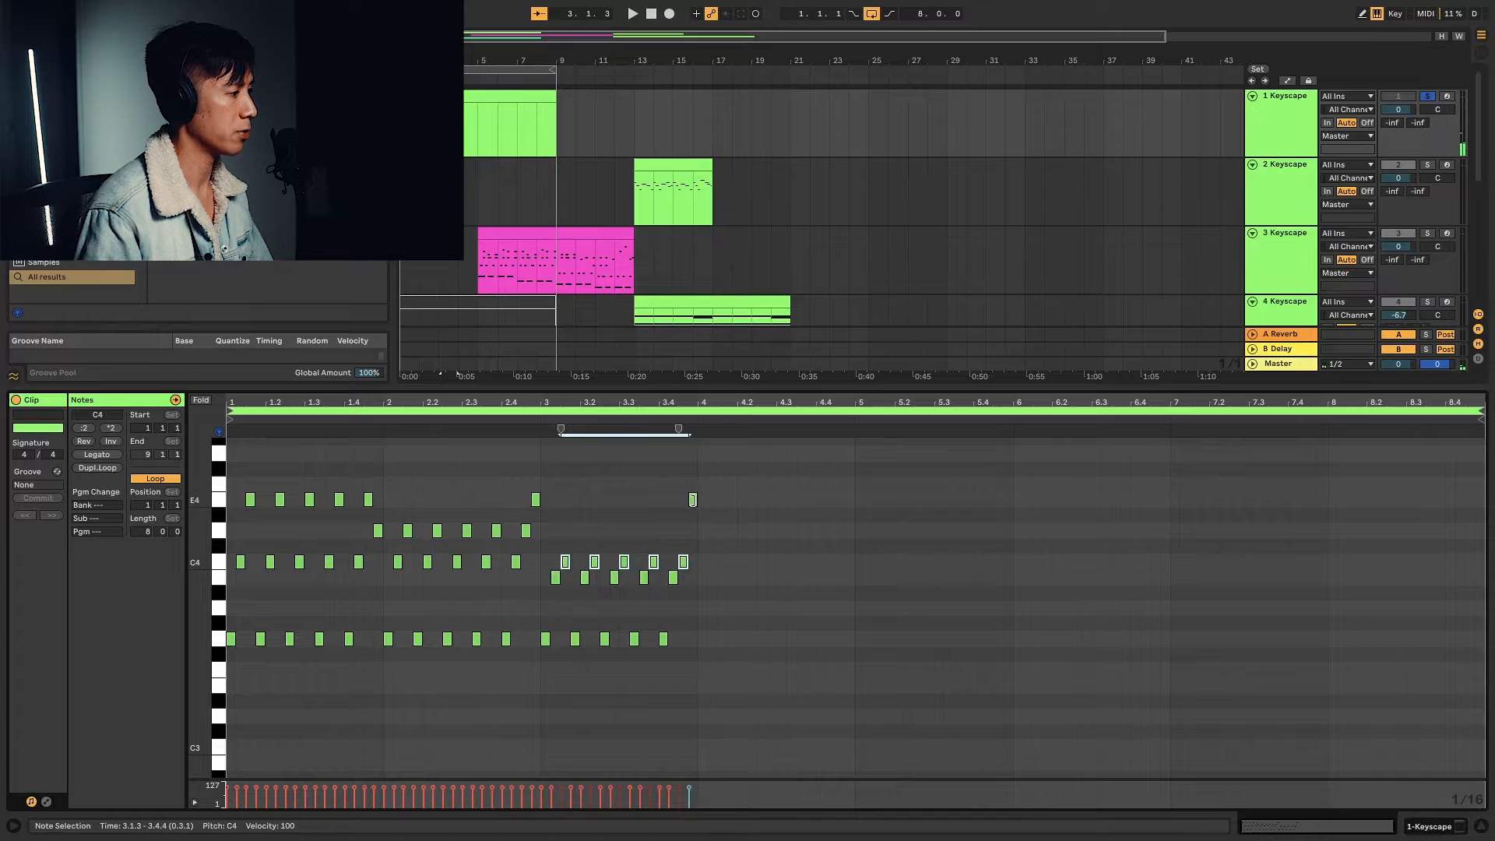
drag(693, 502, 549, 581)
Add a bass note on A2 at 3.1.1 and lengthen it to one full bar
scroll(511, 613, down, 1)
scroll(517, 624, down, 1)
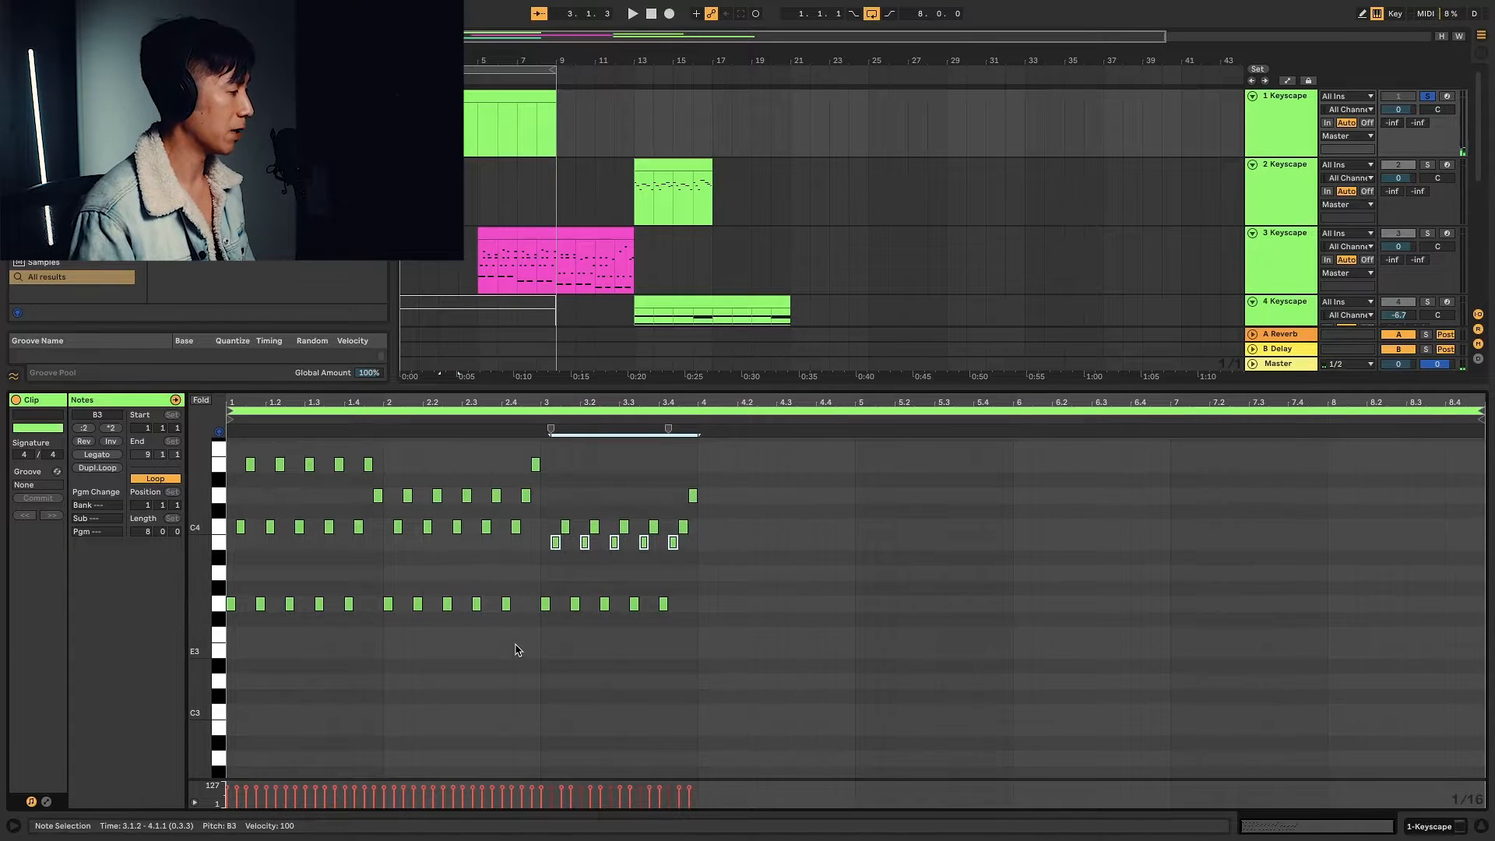
scroll(554, 650, down, 1)
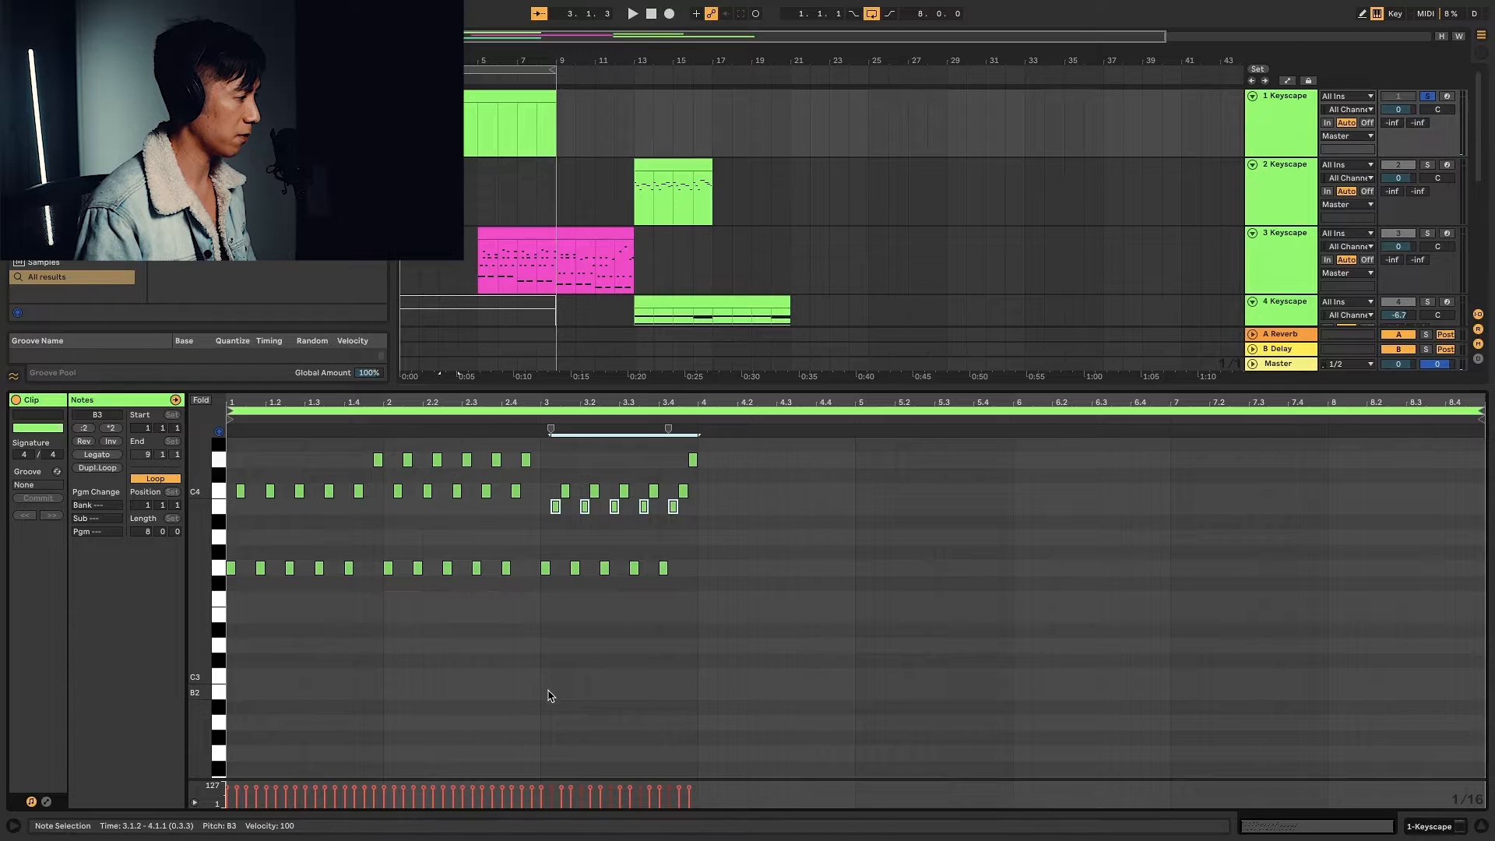
scroll(548, 696, down, 1)
double_click(546, 686)
drag(548, 685, 699, 670)
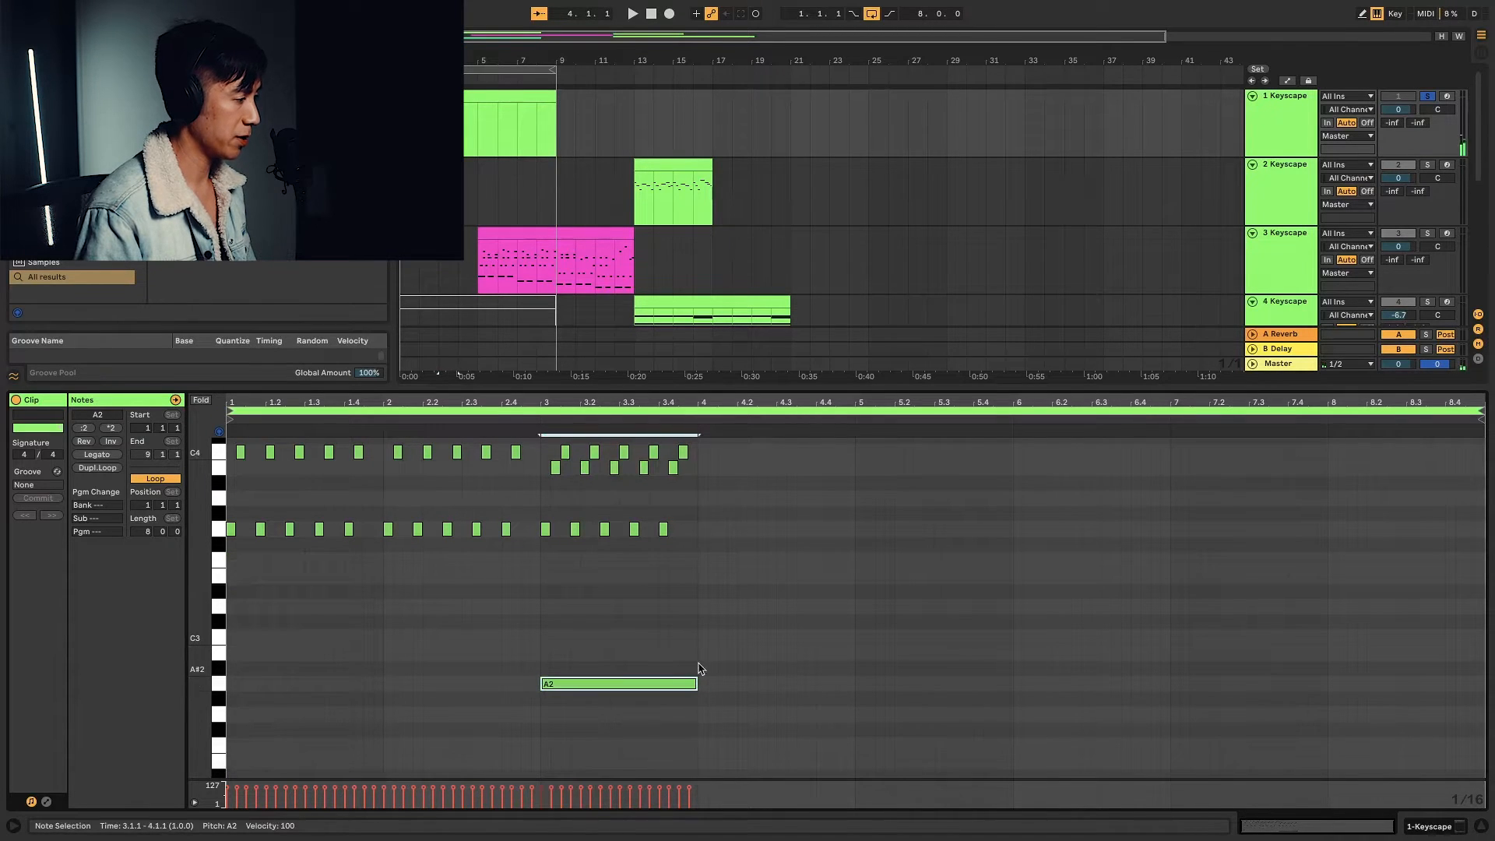
Audition the A2 bass note and the first B3 note of bar 3 to compare their pitches
scroll(545, 665, down, 1)
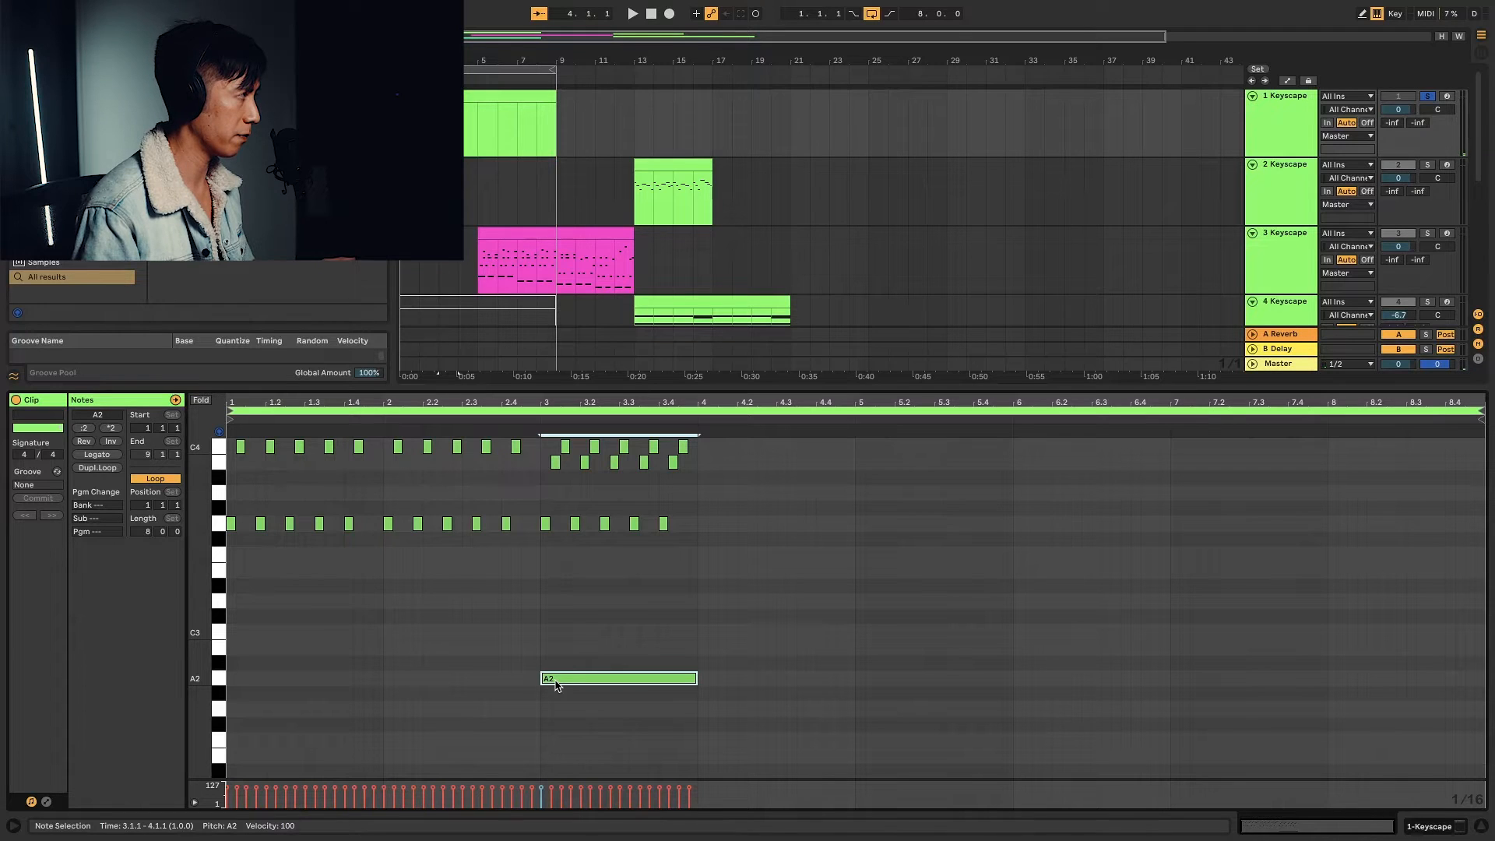
click(555, 681)
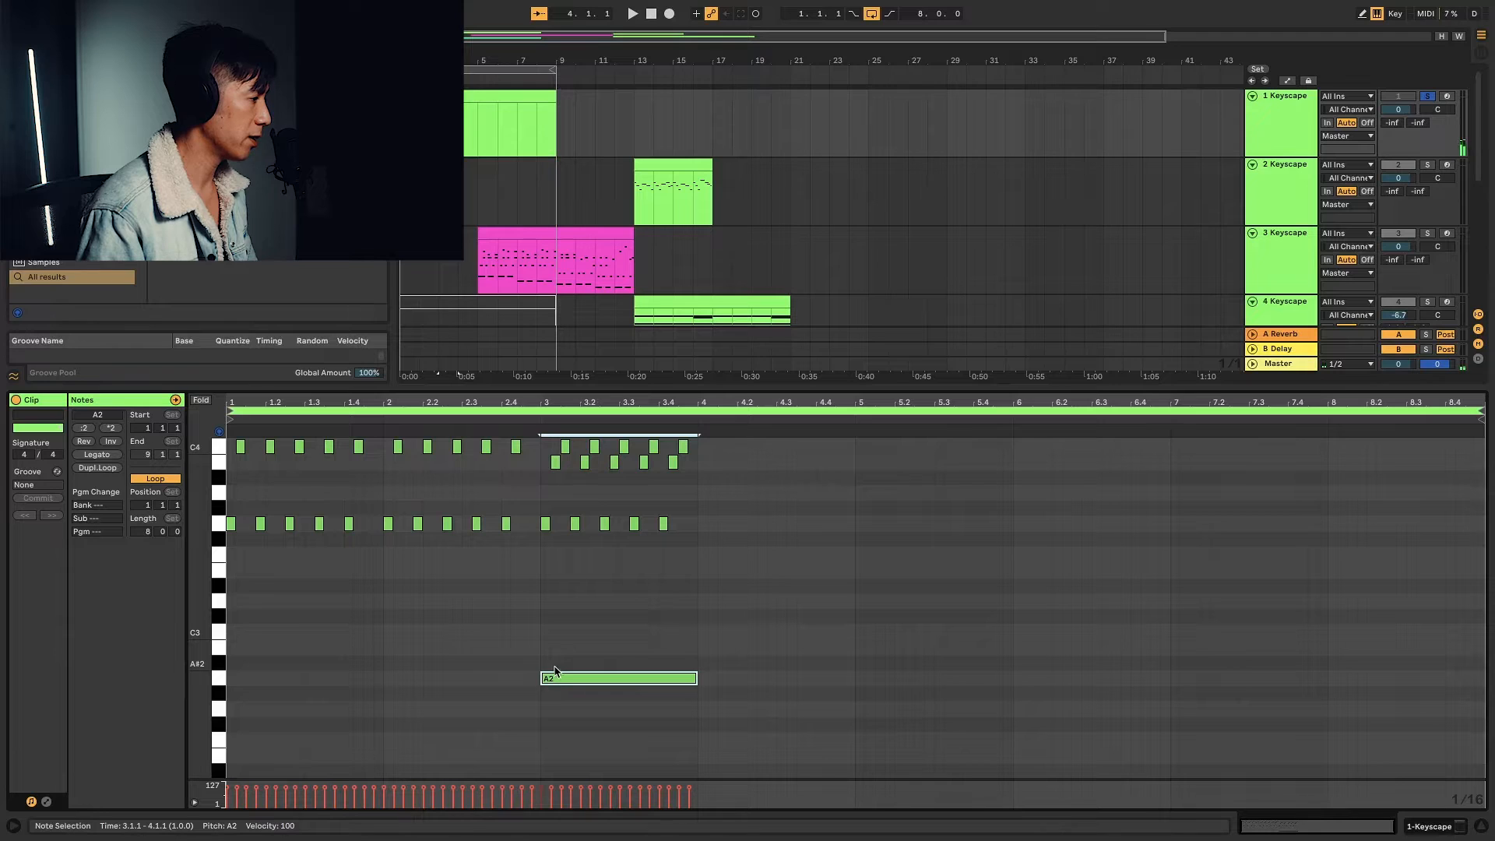
scroll(551, 652, up, 1)
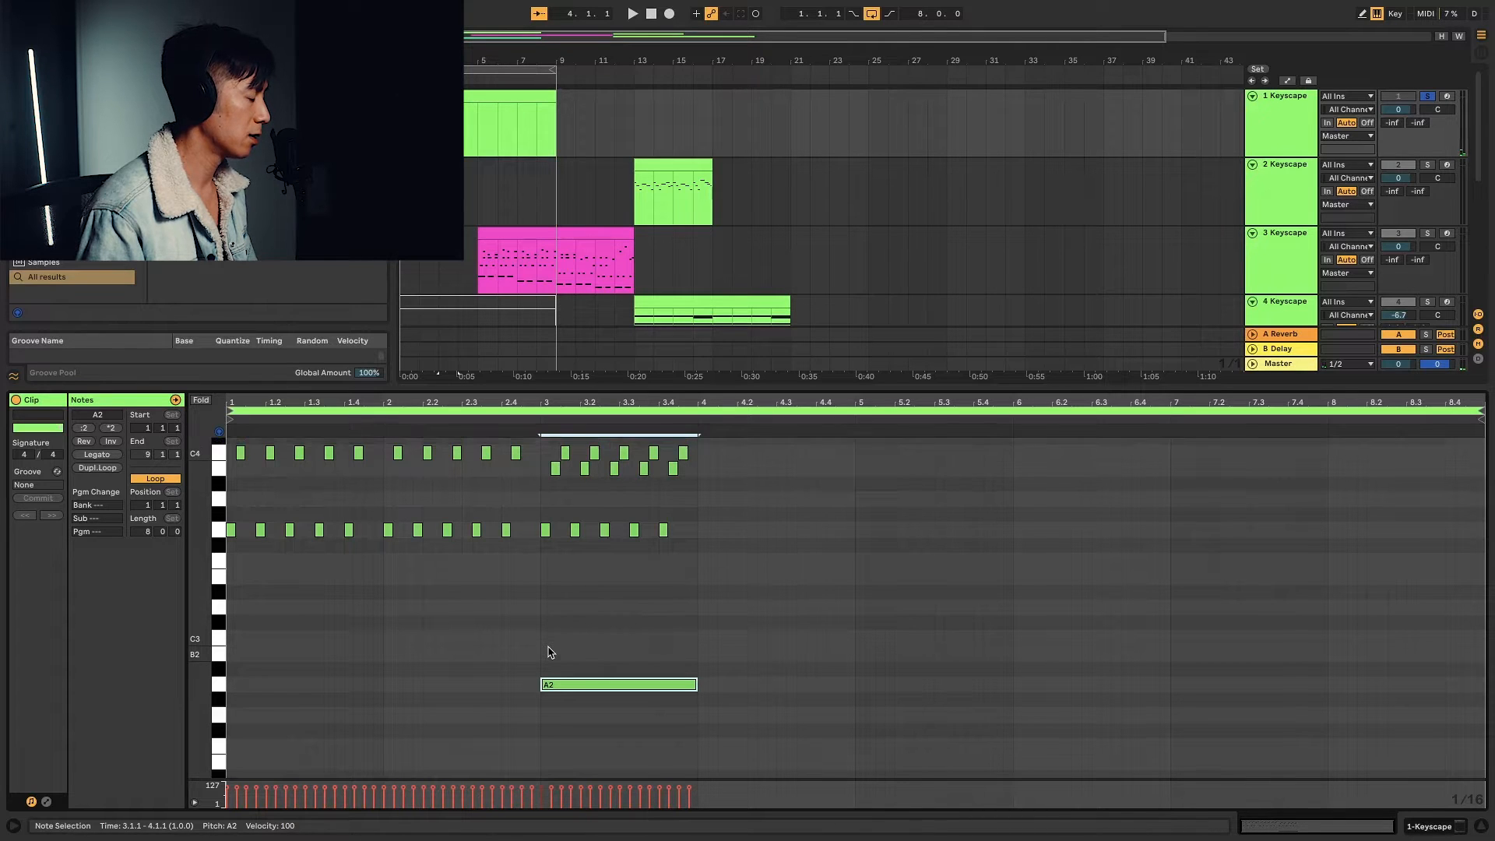
click(550, 646)
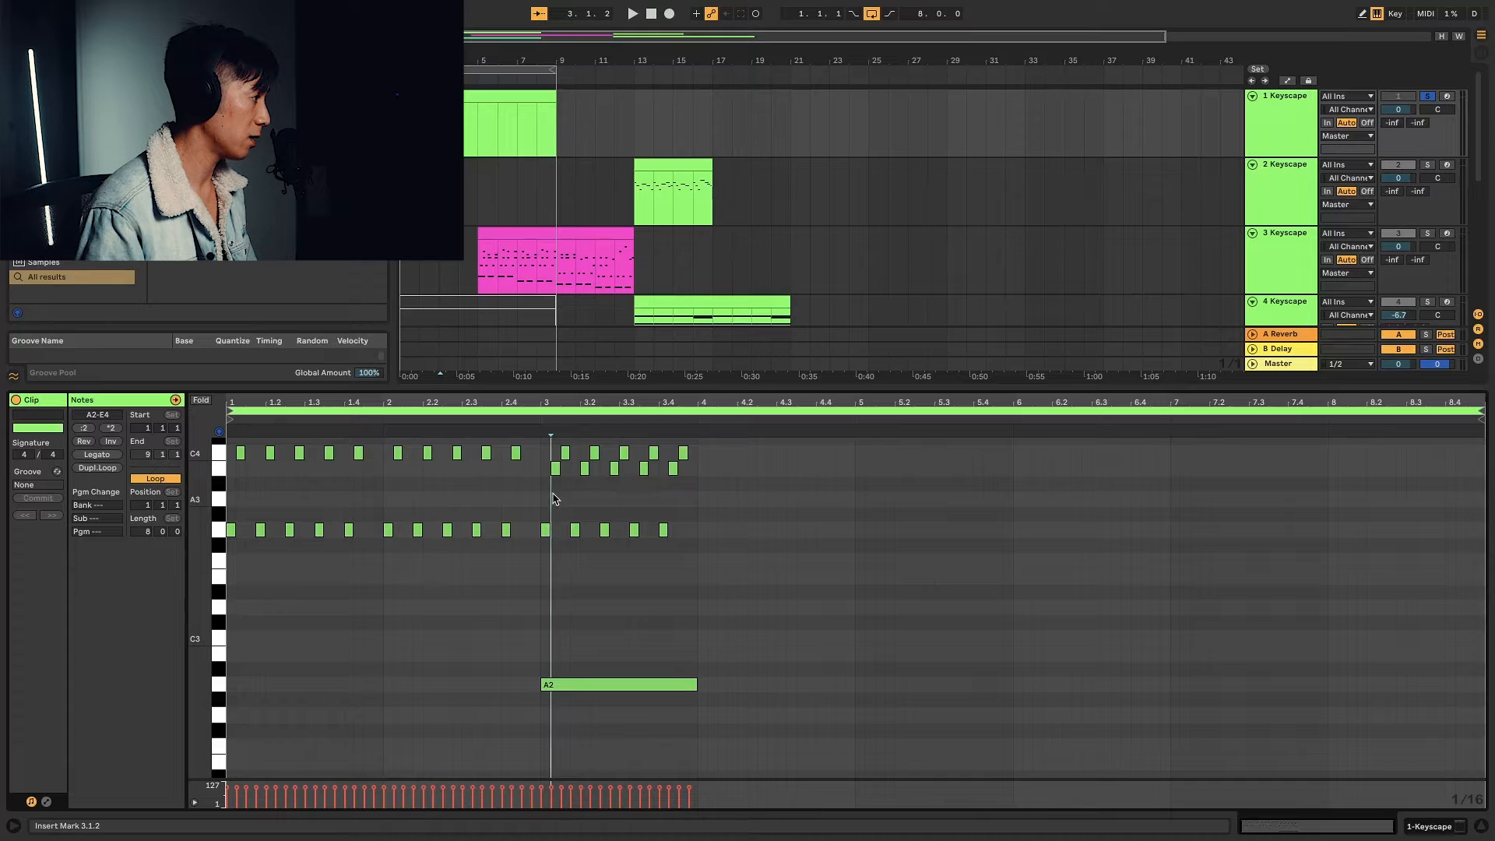
click(554, 469)
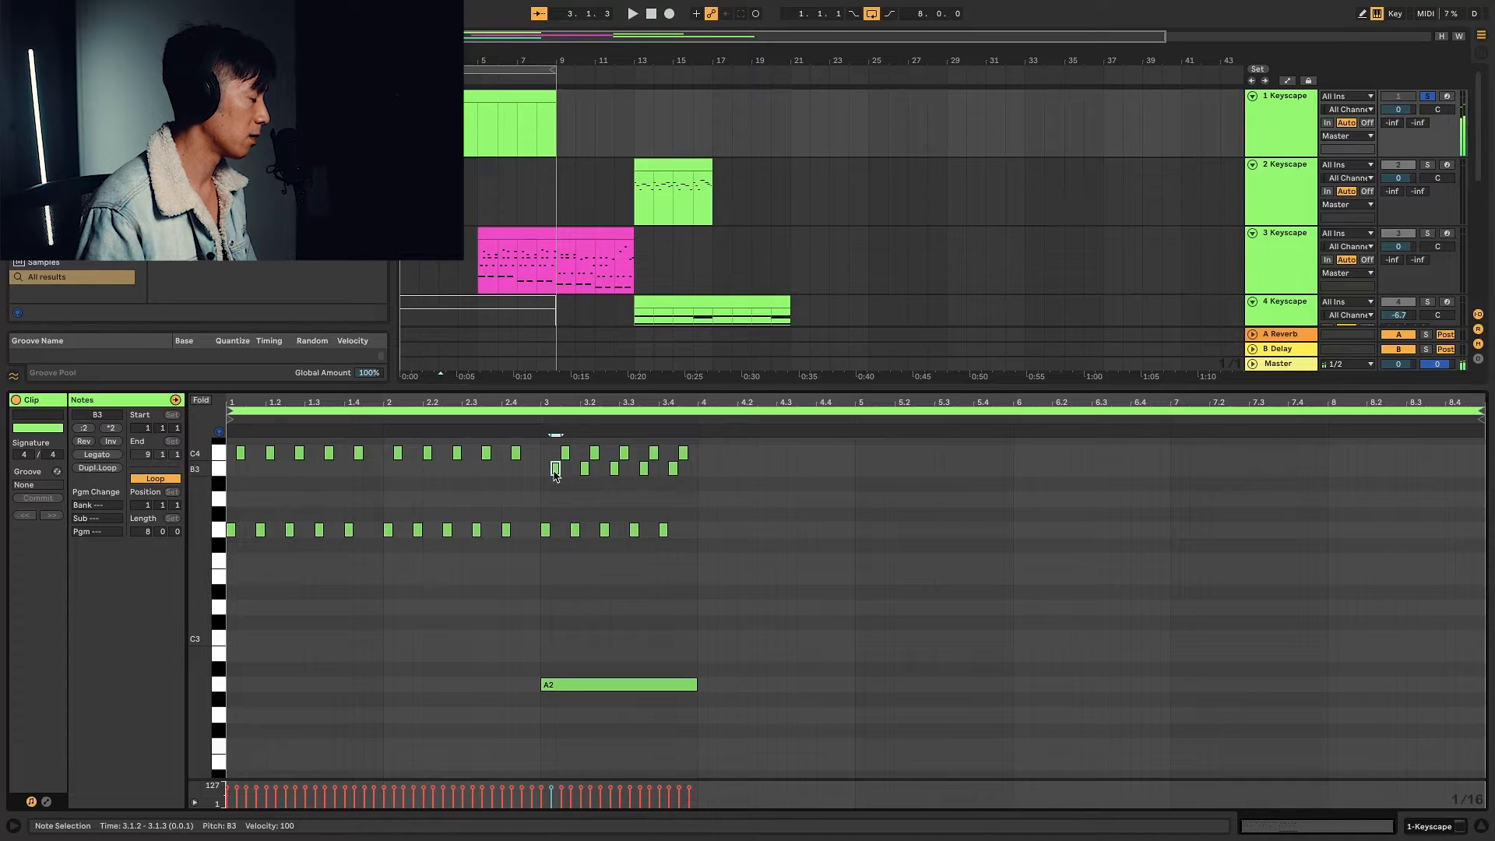
click(550, 656)
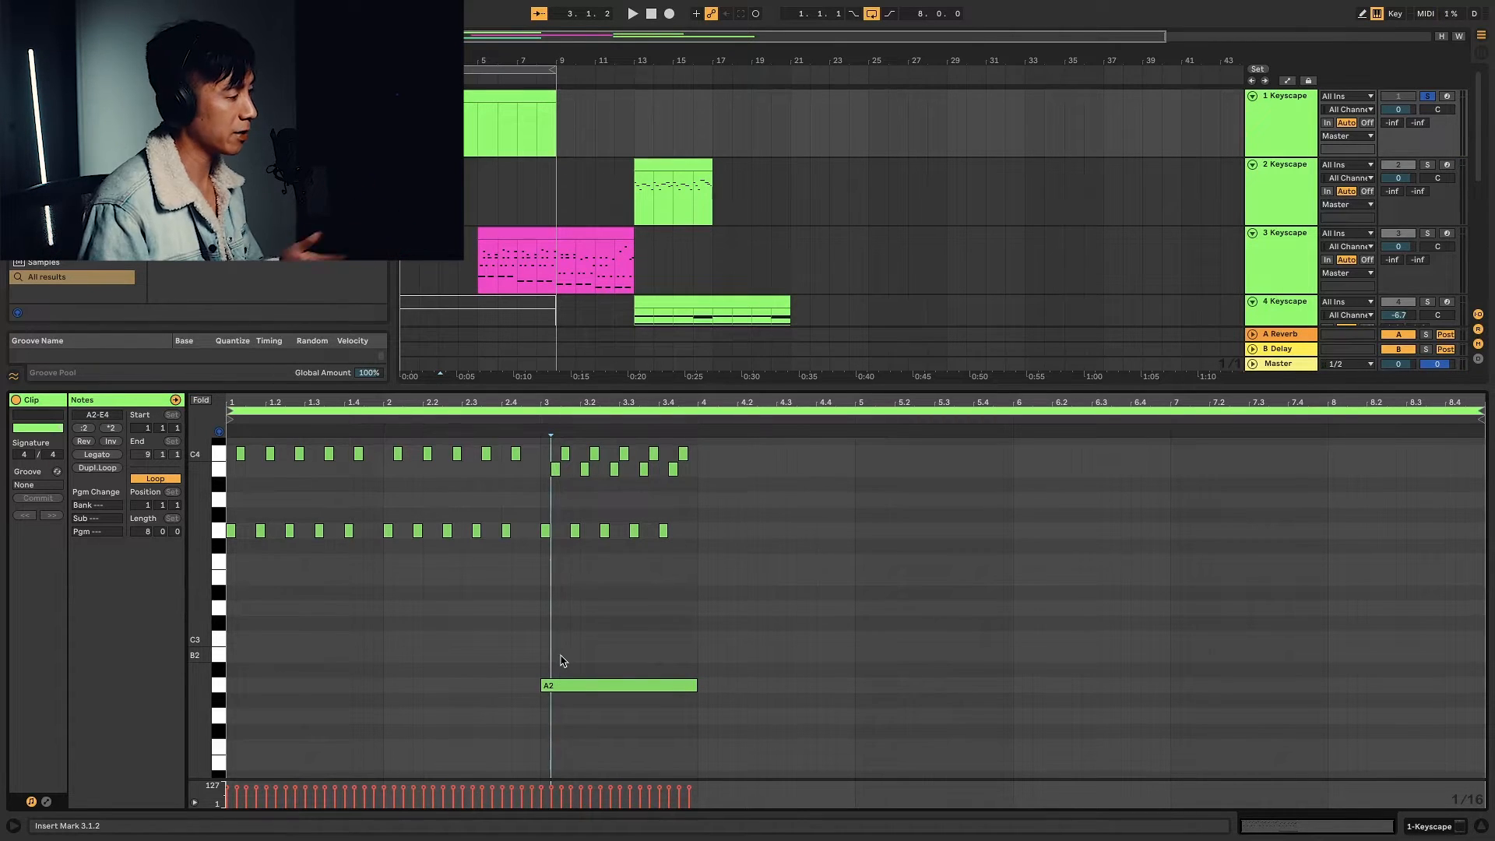
Delete the A2 bass note under bar 3
scroll(579, 680, up, 2)
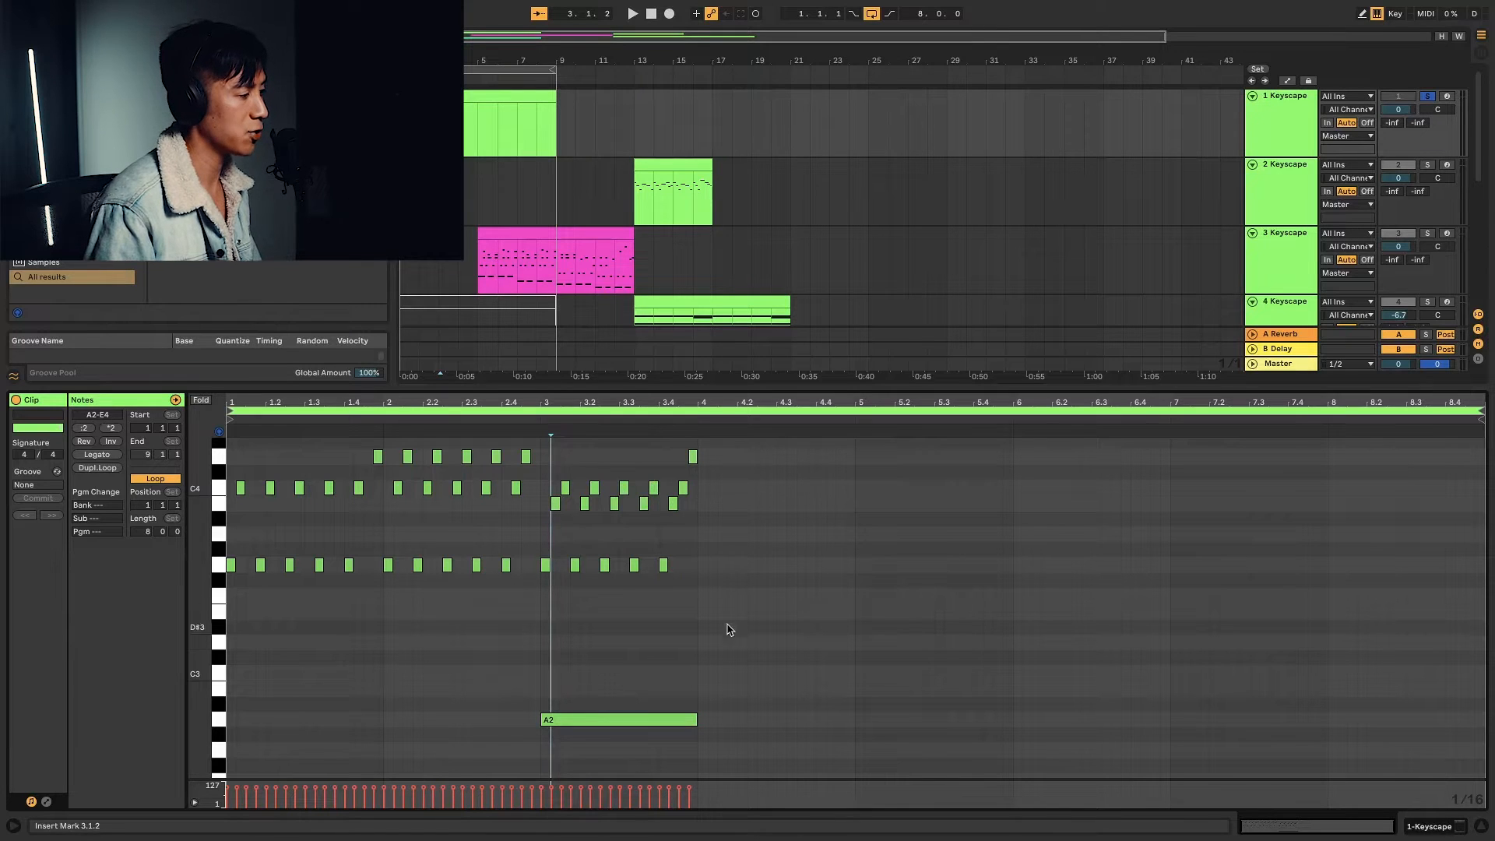
drag(715, 646, 652, 776)
key(Delete)
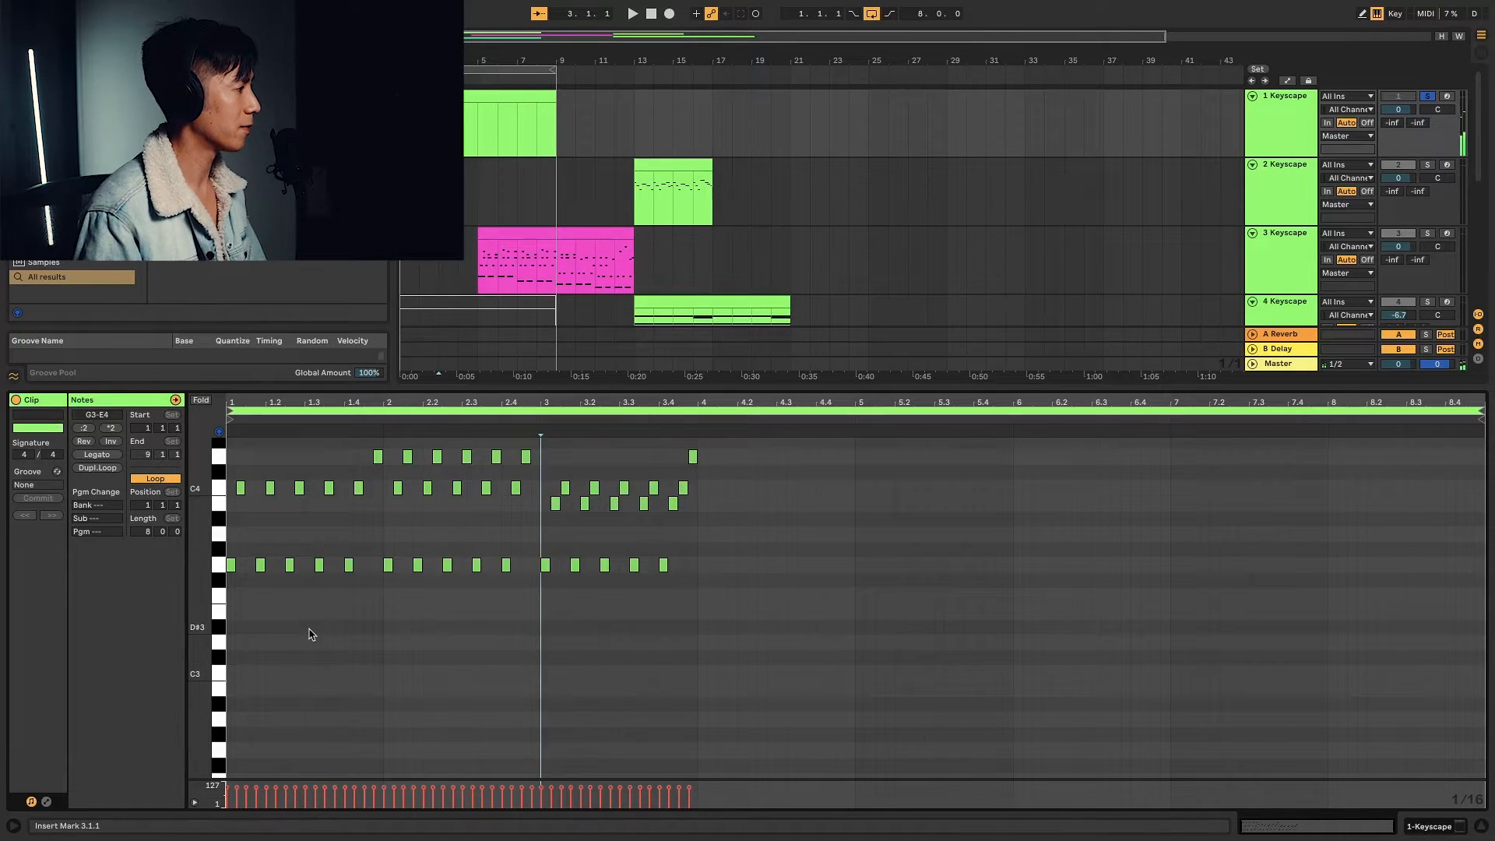
Play bar 3 of the arpeggio and duplicate all its notes into bar 4
scroll(303, 600, up, 2)
click(503, 421)
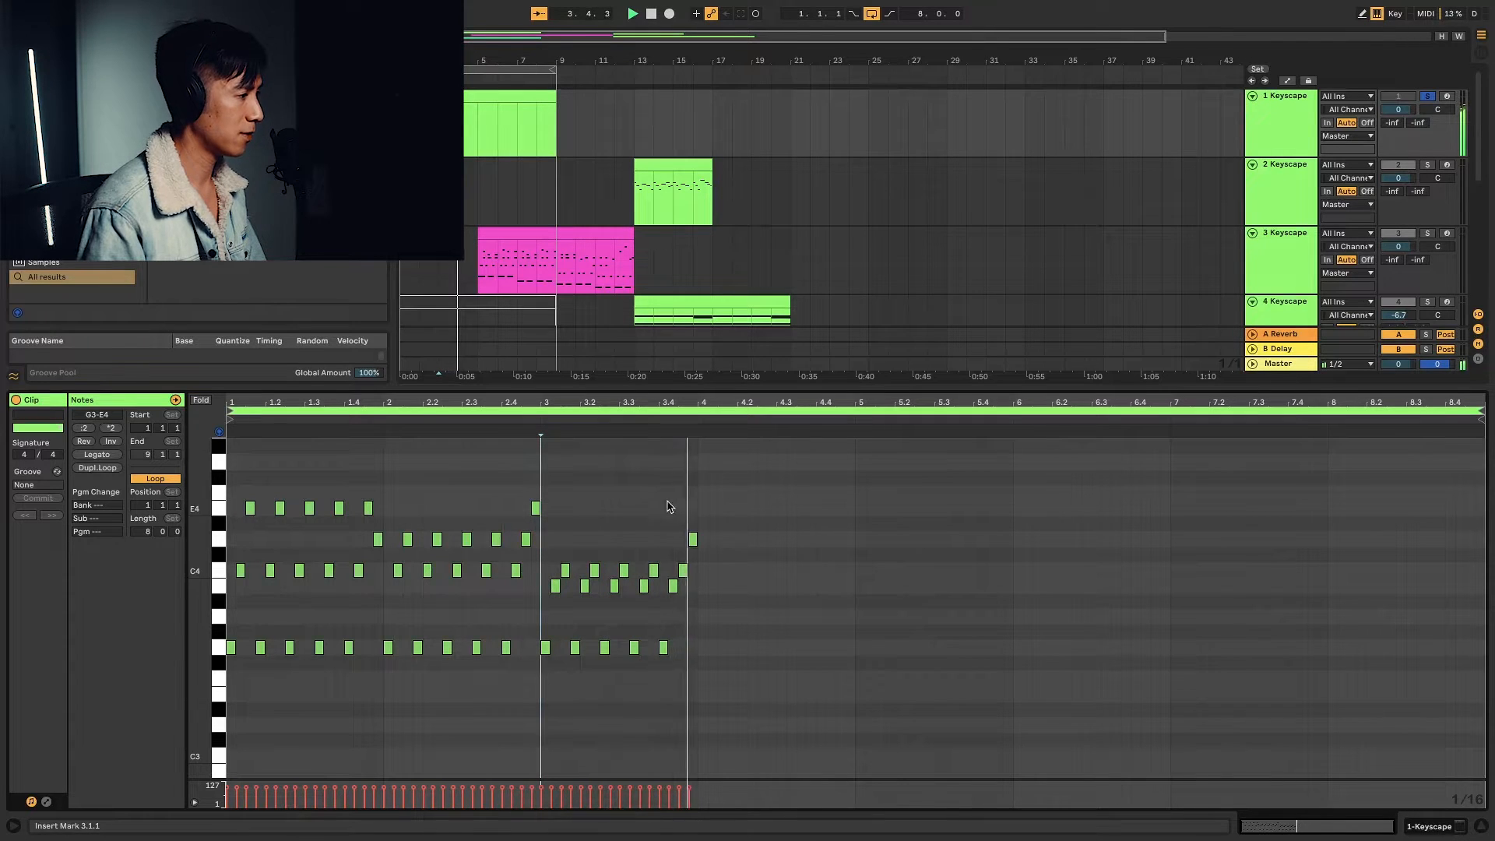
drag(700, 525, 548, 654)
key(ctrl+d)
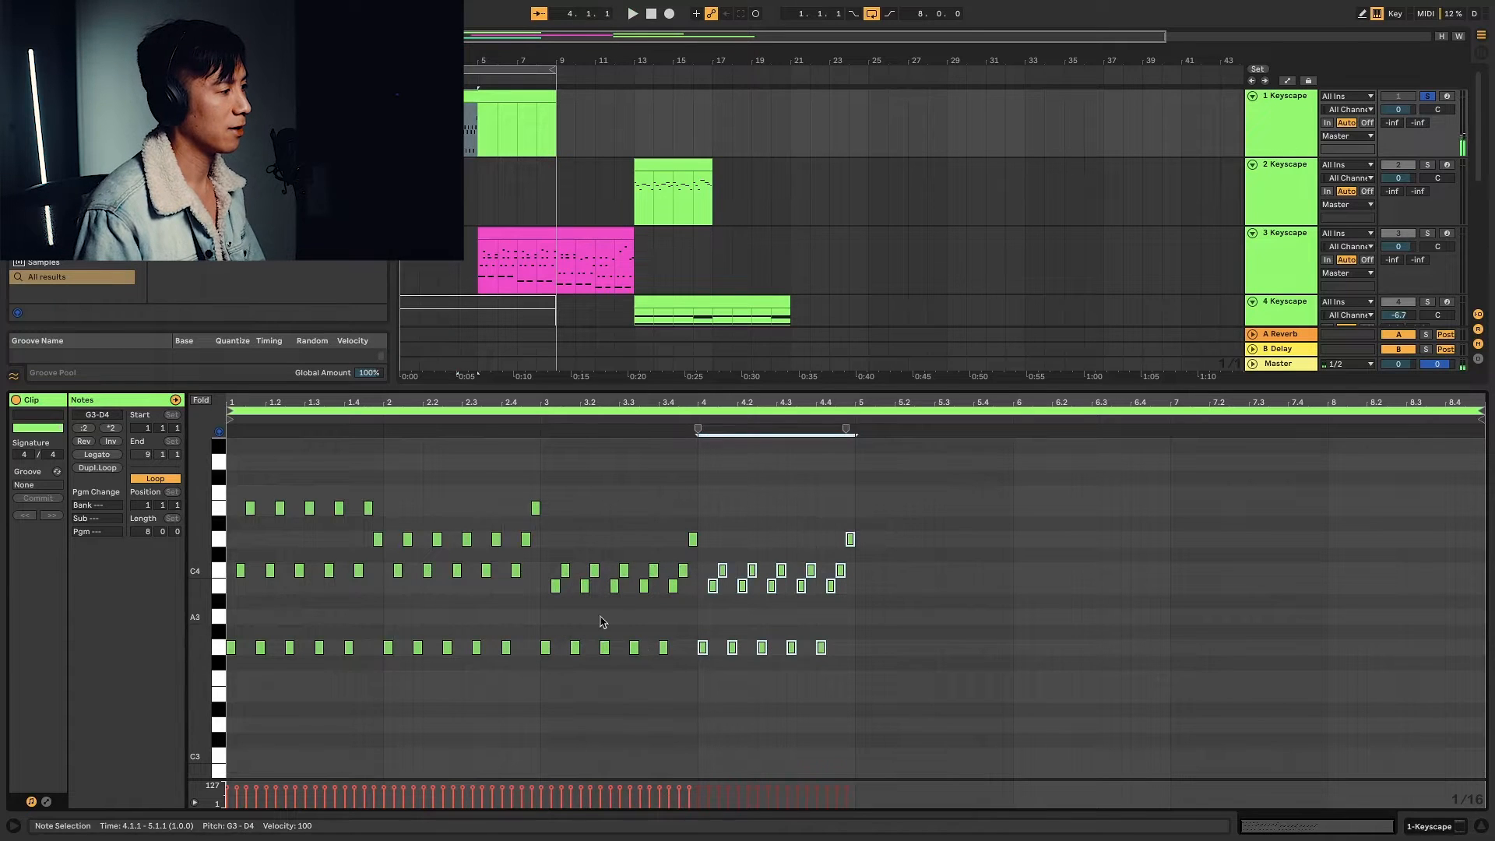
In bar 4, raise the C4 notes to G4 and lower the final D4 note to C4
click(738, 604)
drag(856, 590, 710, 583)
drag(877, 571, 724, 465)
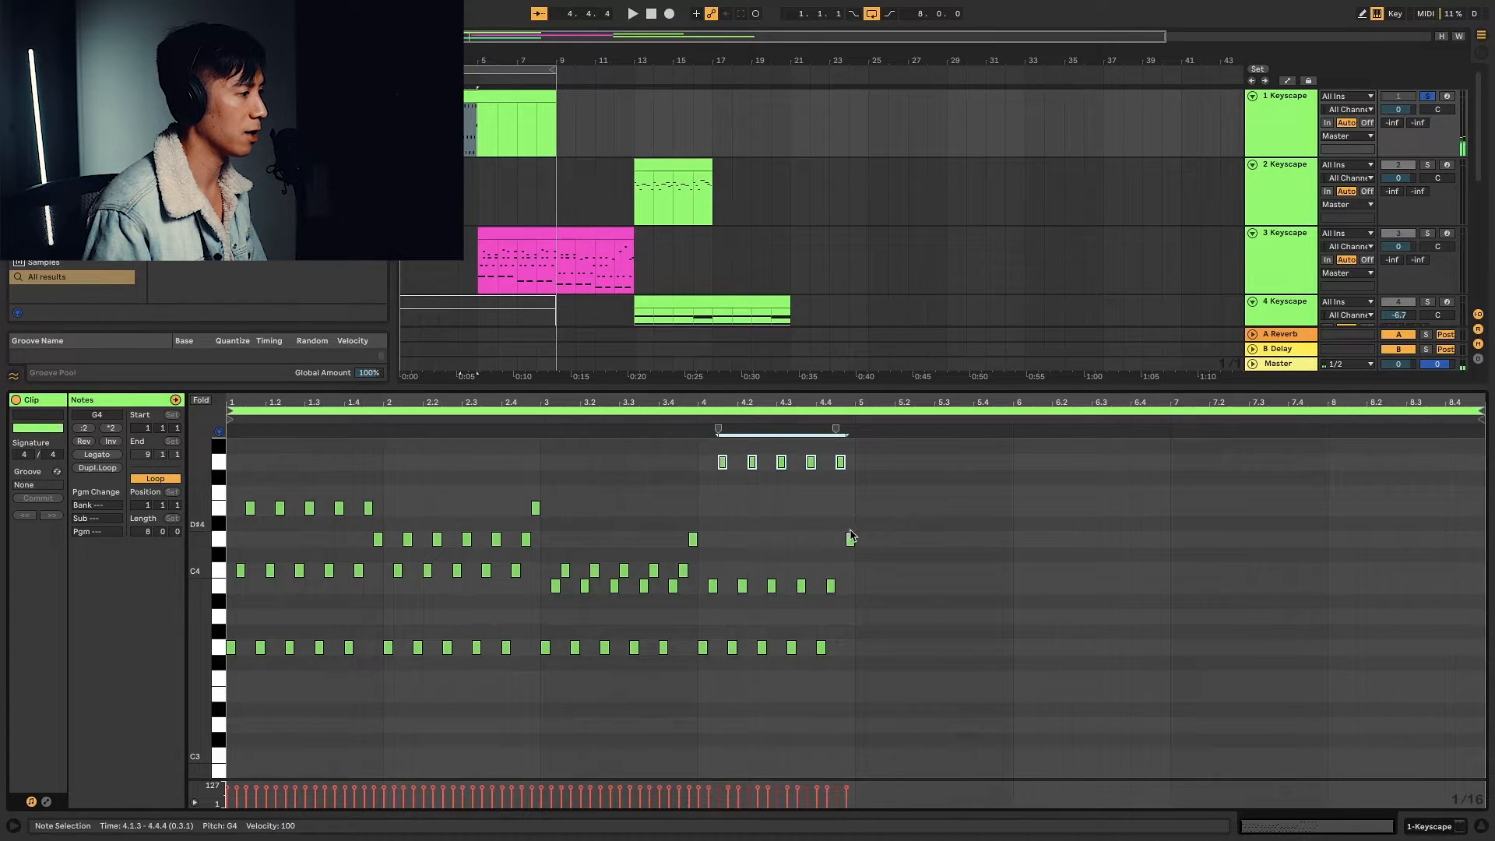
drag(850, 538, 851, 572)
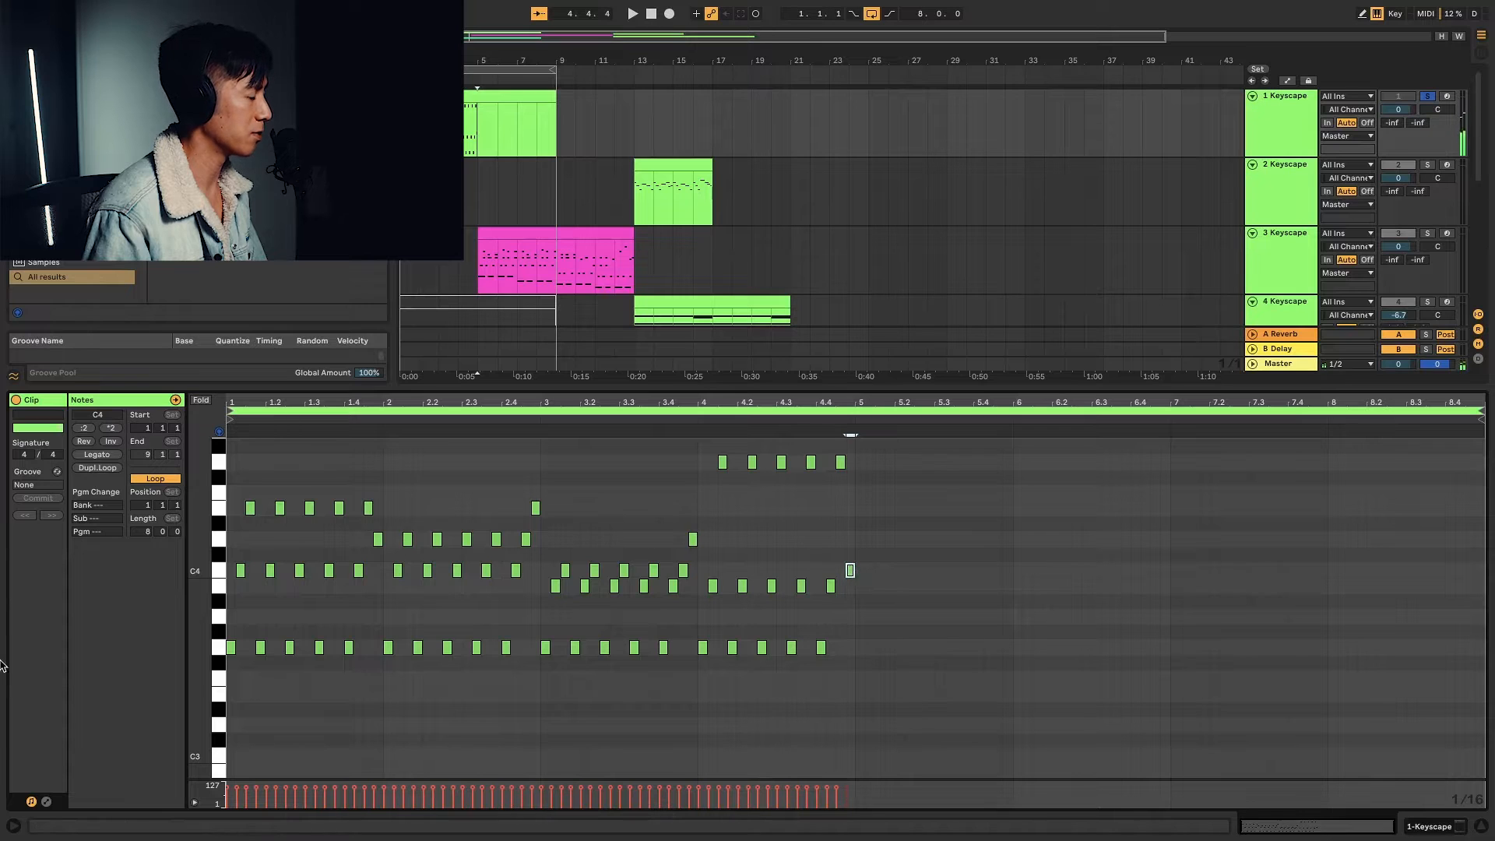
Try a C3 bass note at 4.1.1 beneath bar 4 and remove it again
scroll(736, 686, down, 5)
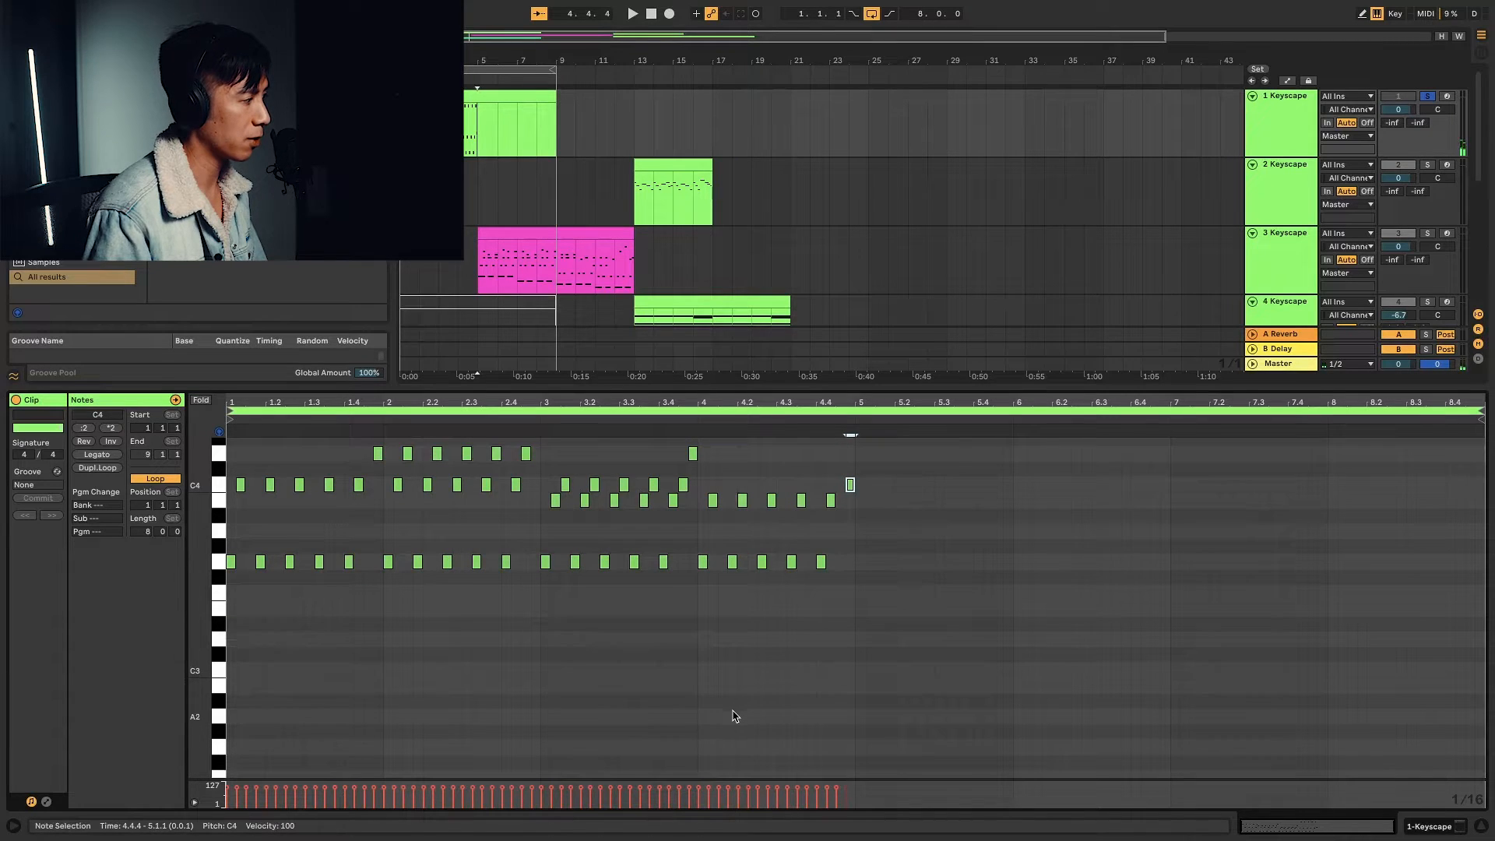
double_click(702, 670)
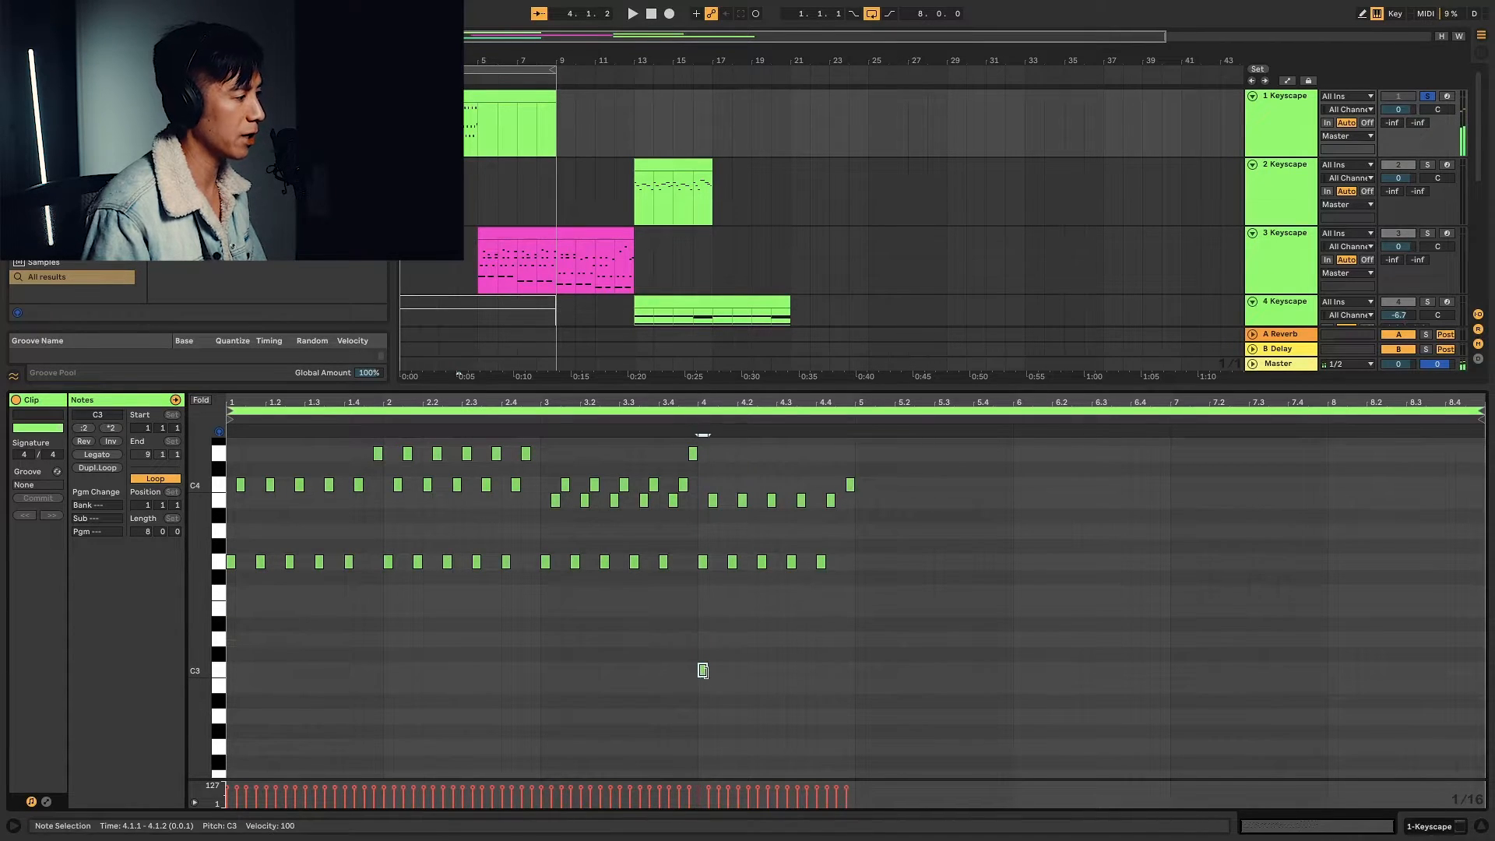
double_click(703, 671)
Select the G4 notes of bar 4 and play the arpeggio to hear them in context
scroll(762, 645, up, 10)
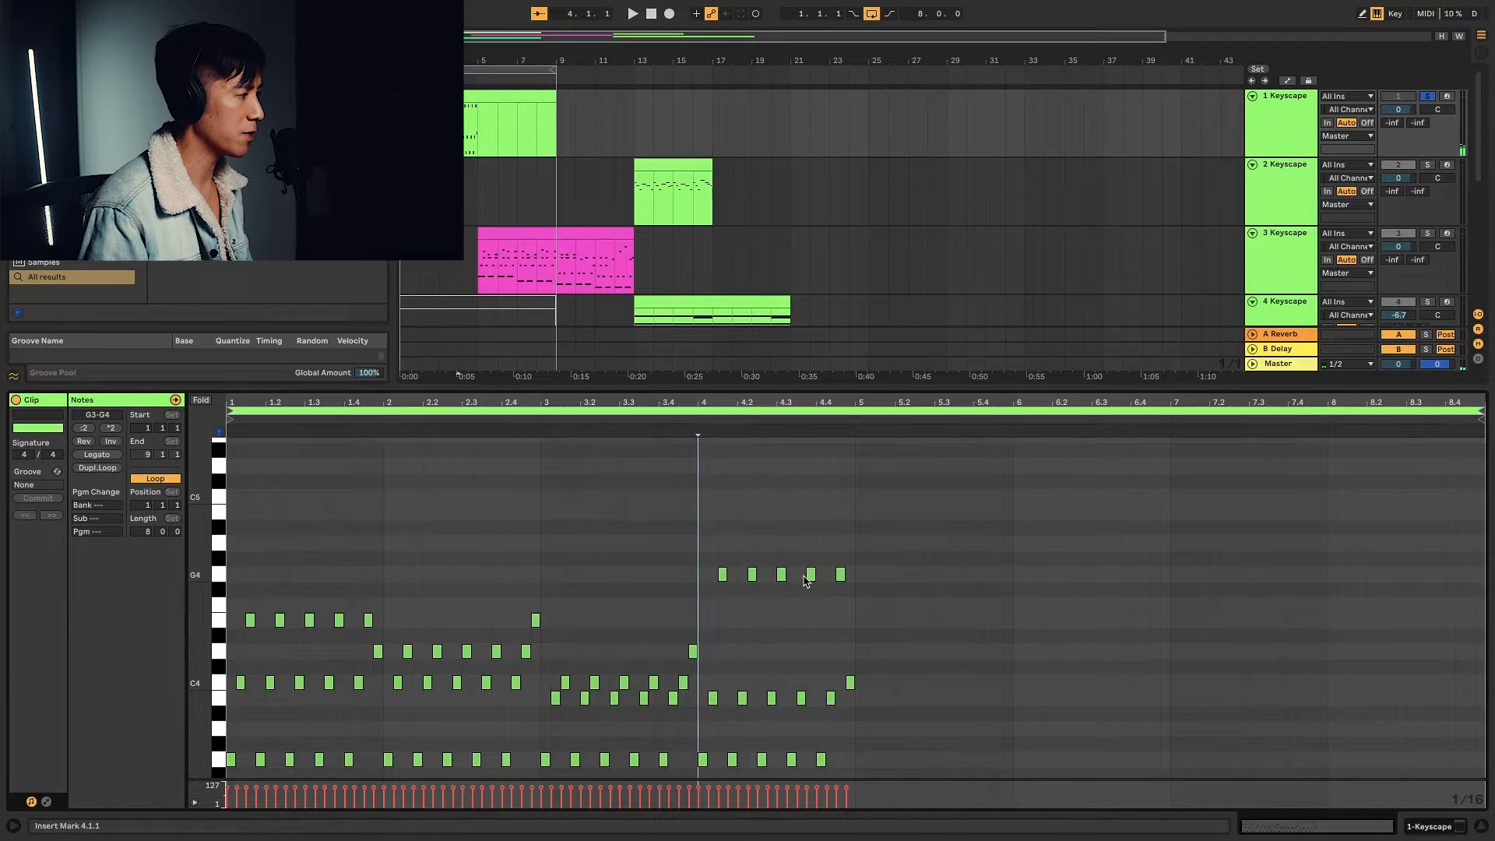
drag(870, 580, 709, 578)
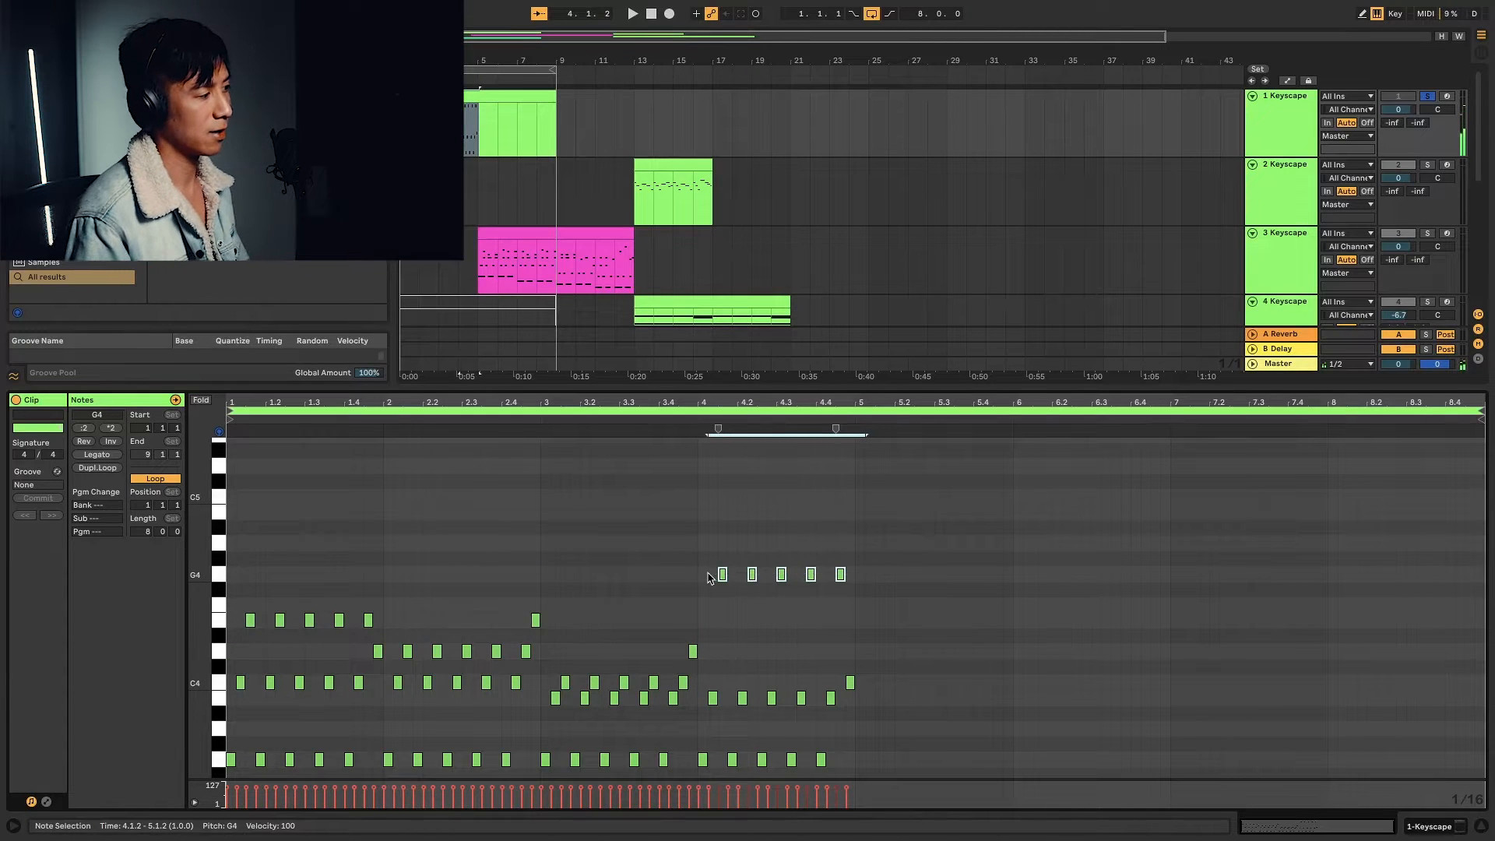
scroll(709, 583, down, 4)
key(space)
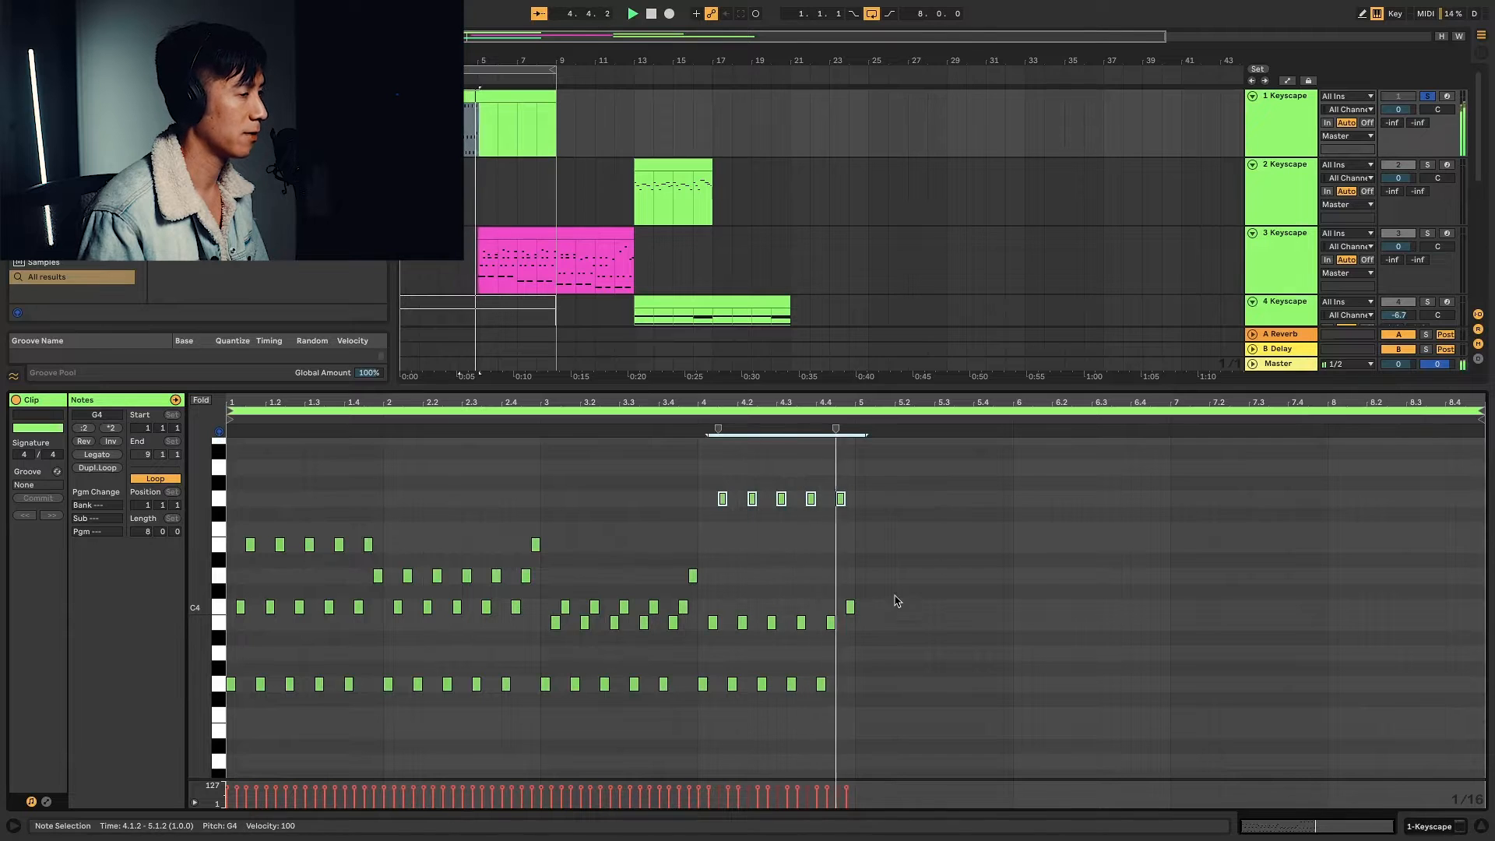
Duplicate the first Keyscape track and clear all notes from the copied clip
right_click(1294, 114)
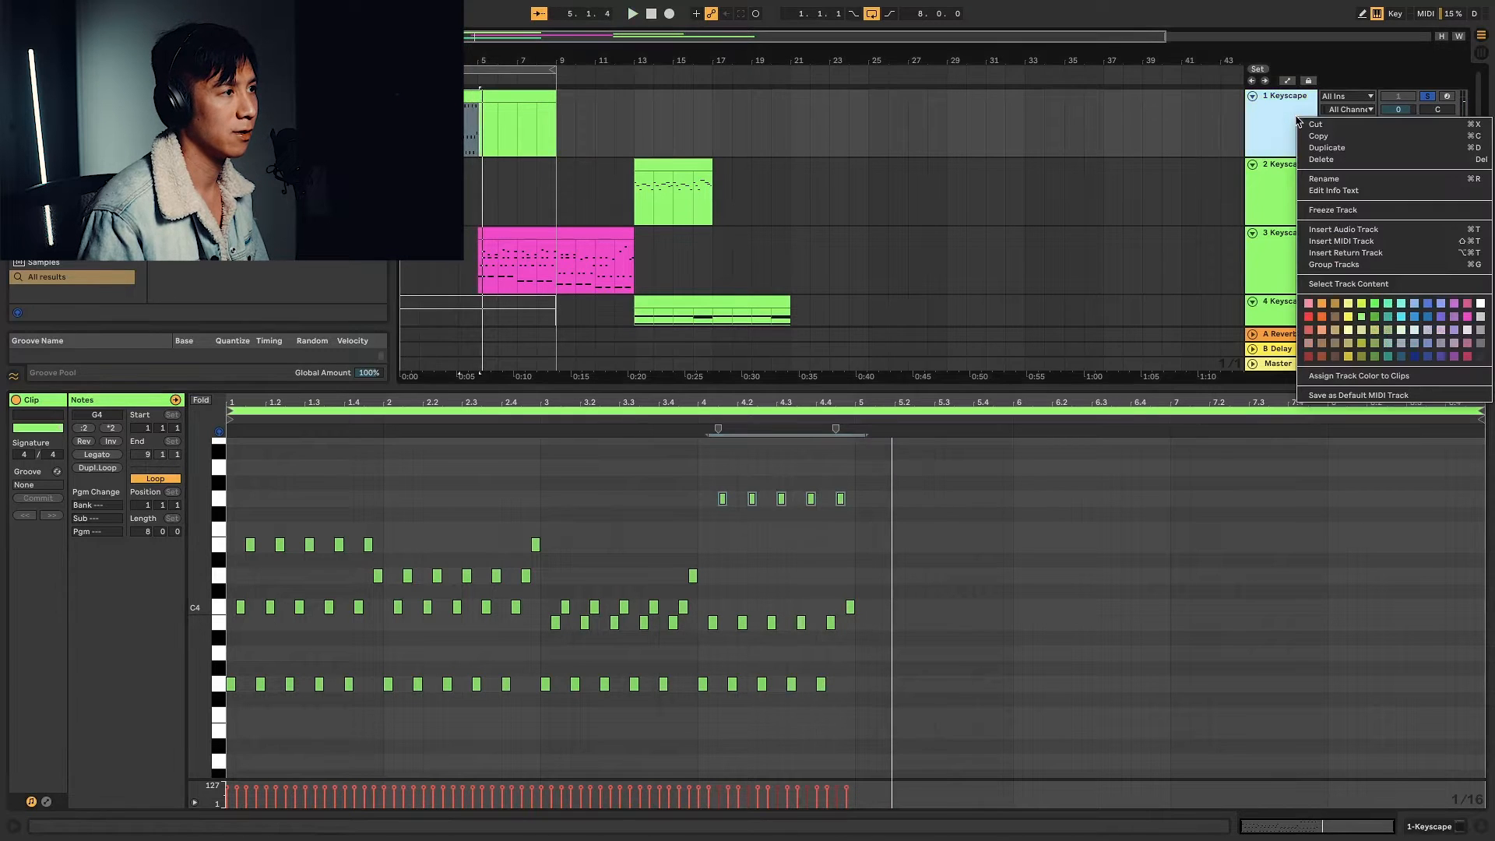
click(1327, 147)
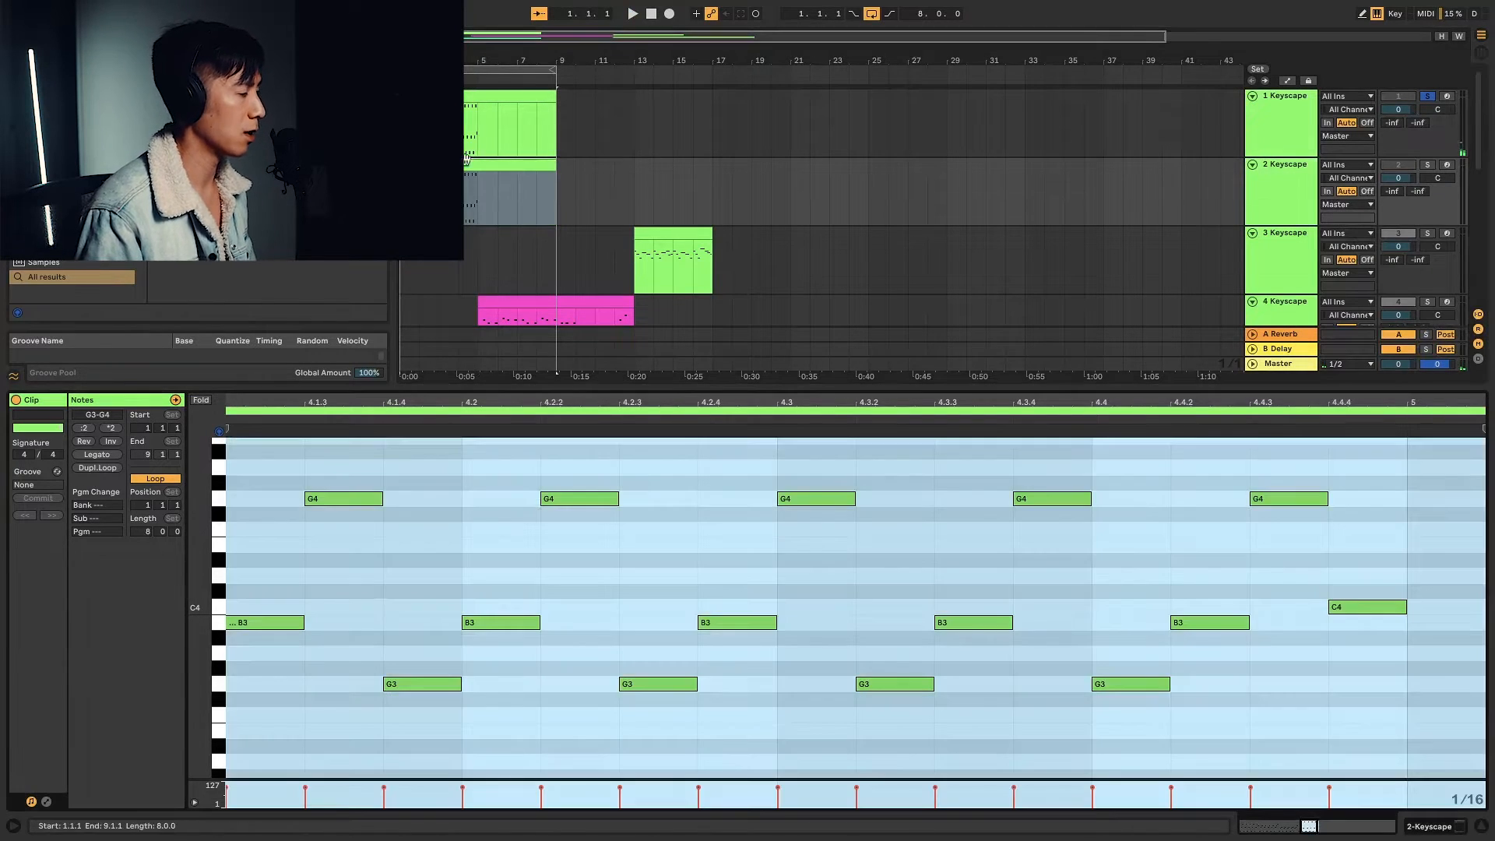
click(644, 515)
key(super+a)
key(Delete)
key(minus)
key(minus)
click(359, 606)
Audition C4, add a C4 note at 1.1.1 in the emptied clip and lengthen it to one full bar
click(222, 610)
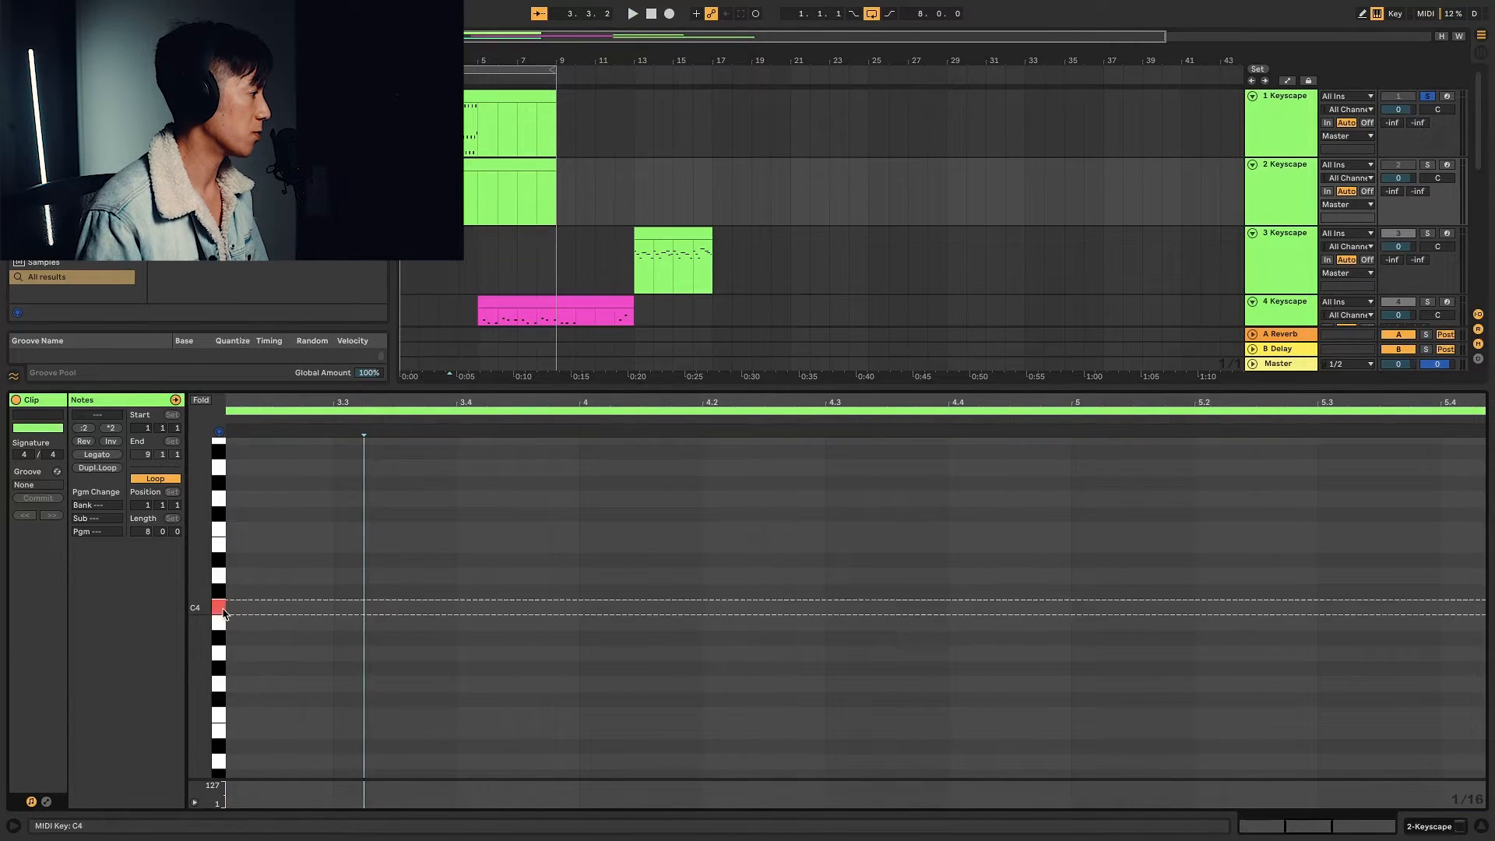
key(space)
double_click(232, 610)
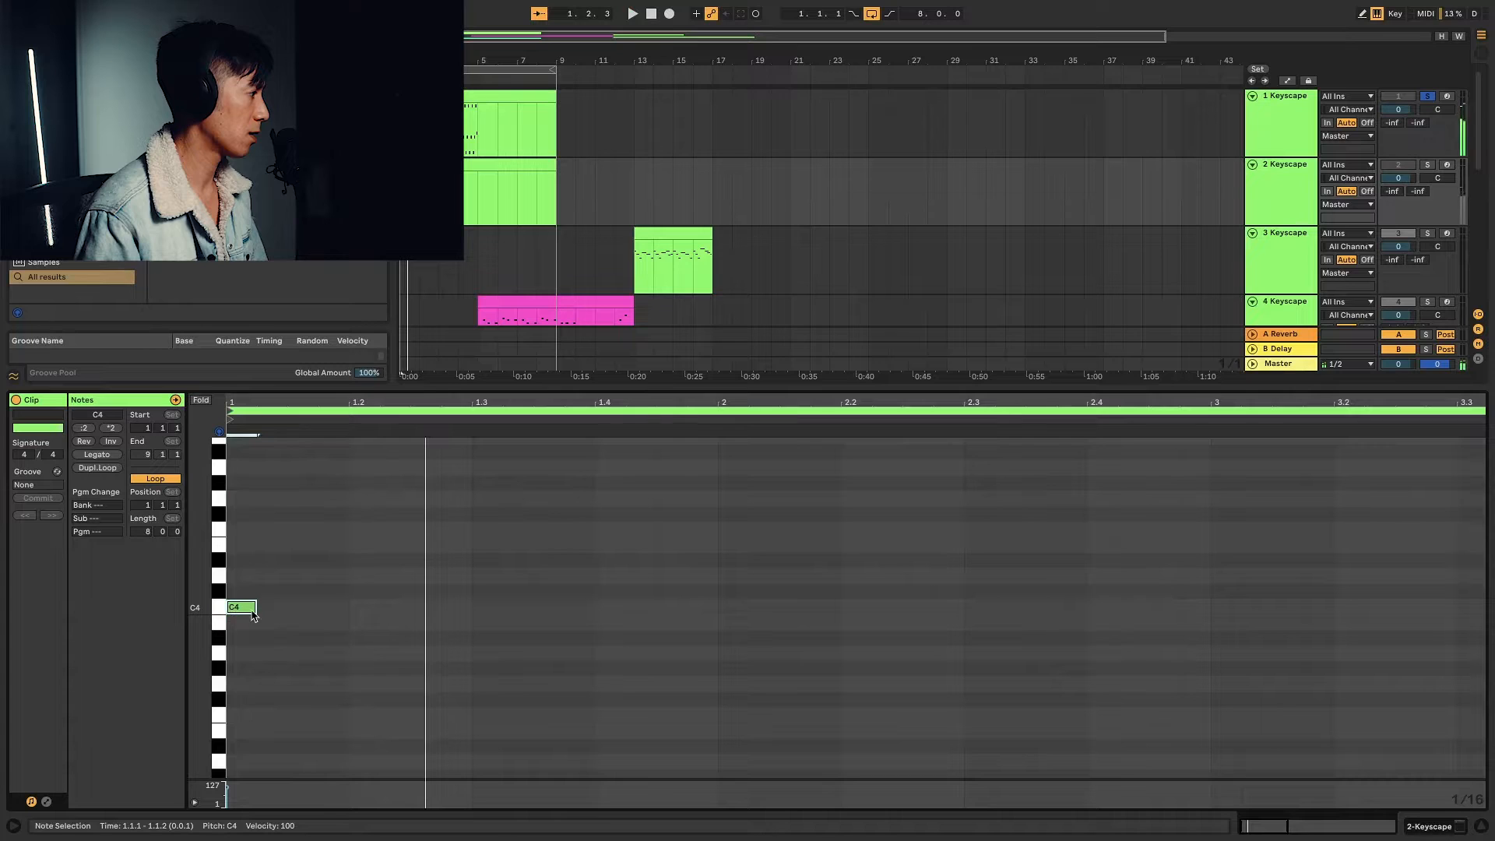
key(minus)
key(minus)
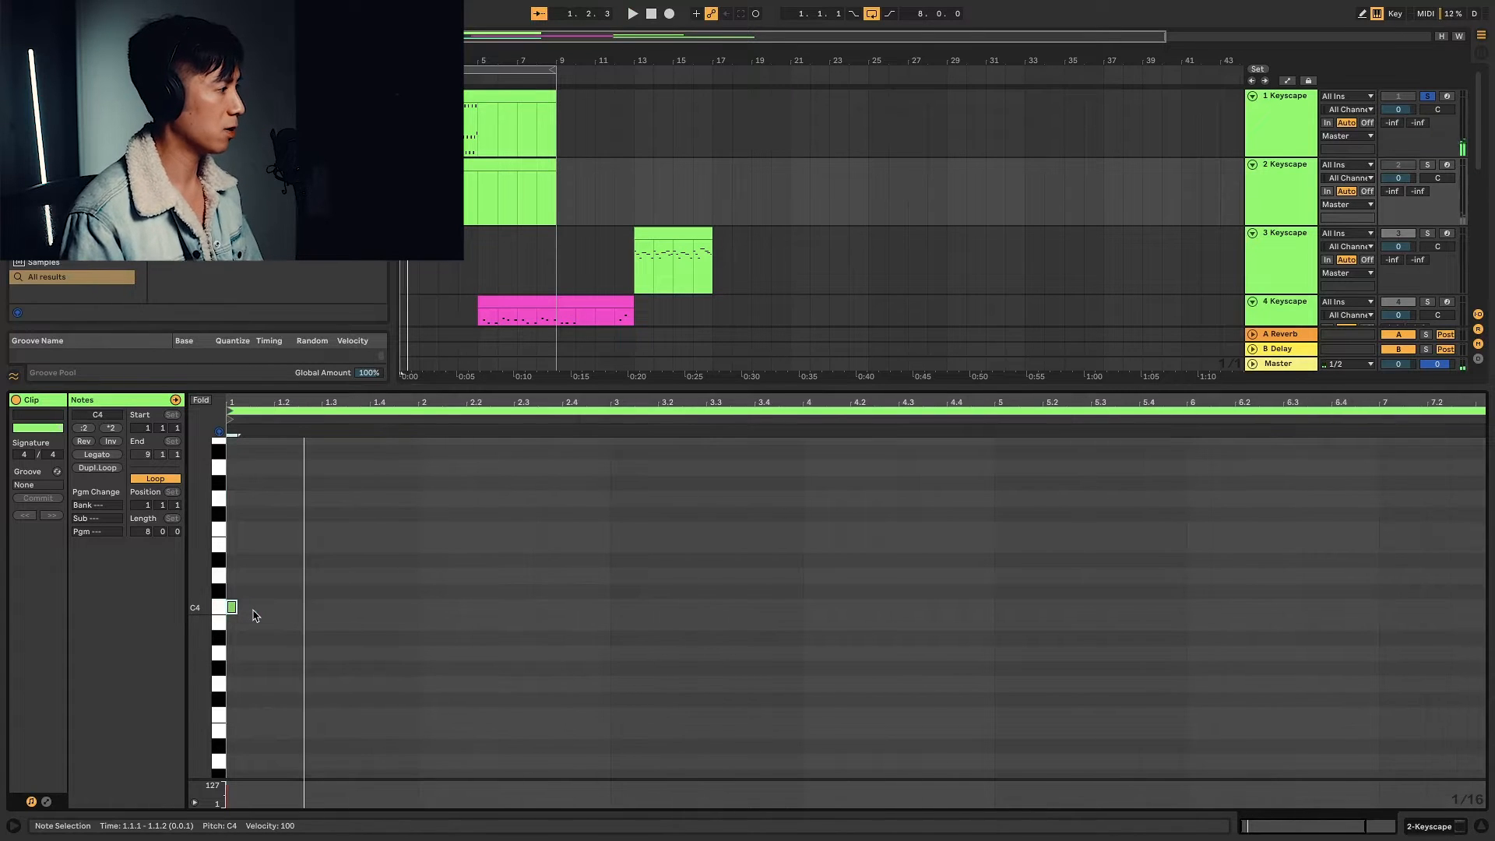
drag(236, 608, 417, 613)
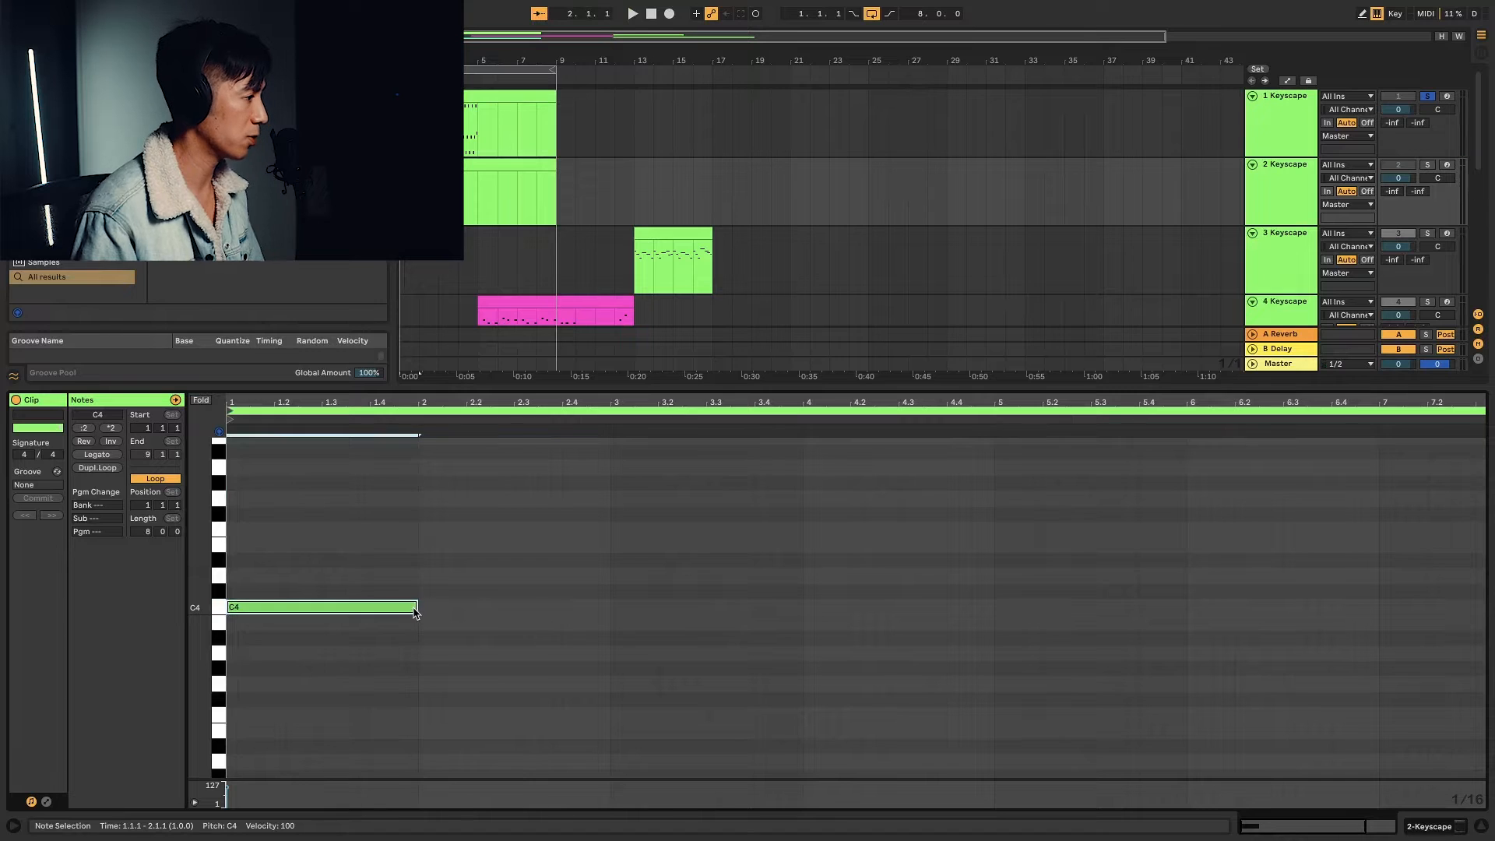
Repeat the one-bar C4 note through bar 4 and copy the four notes down to G3
key(ctrl+d)
key(ctrl+d)
key(ctrl+d)
scroll(818, 747, down, 2)
drag(872, 543, 138, 615)
drag(234, 569, 237, 658)
scroll(348, 658, down, 4)
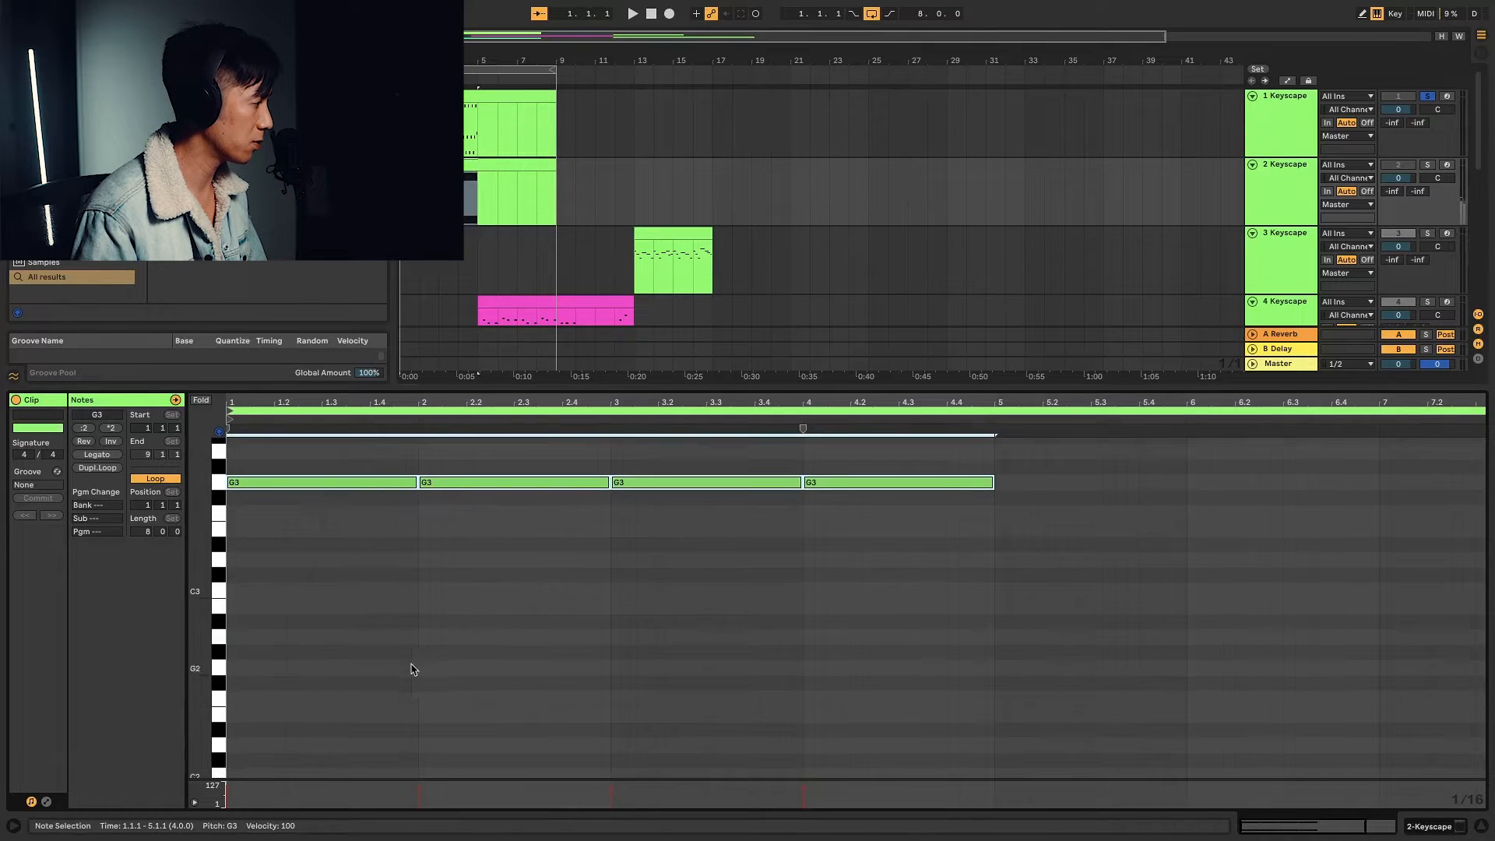
Build a bass line of one-bar notes beneath the held chord notes, with D2, E2 and G2 in bars 2 to 4
scroll(237, 704, down, 3)
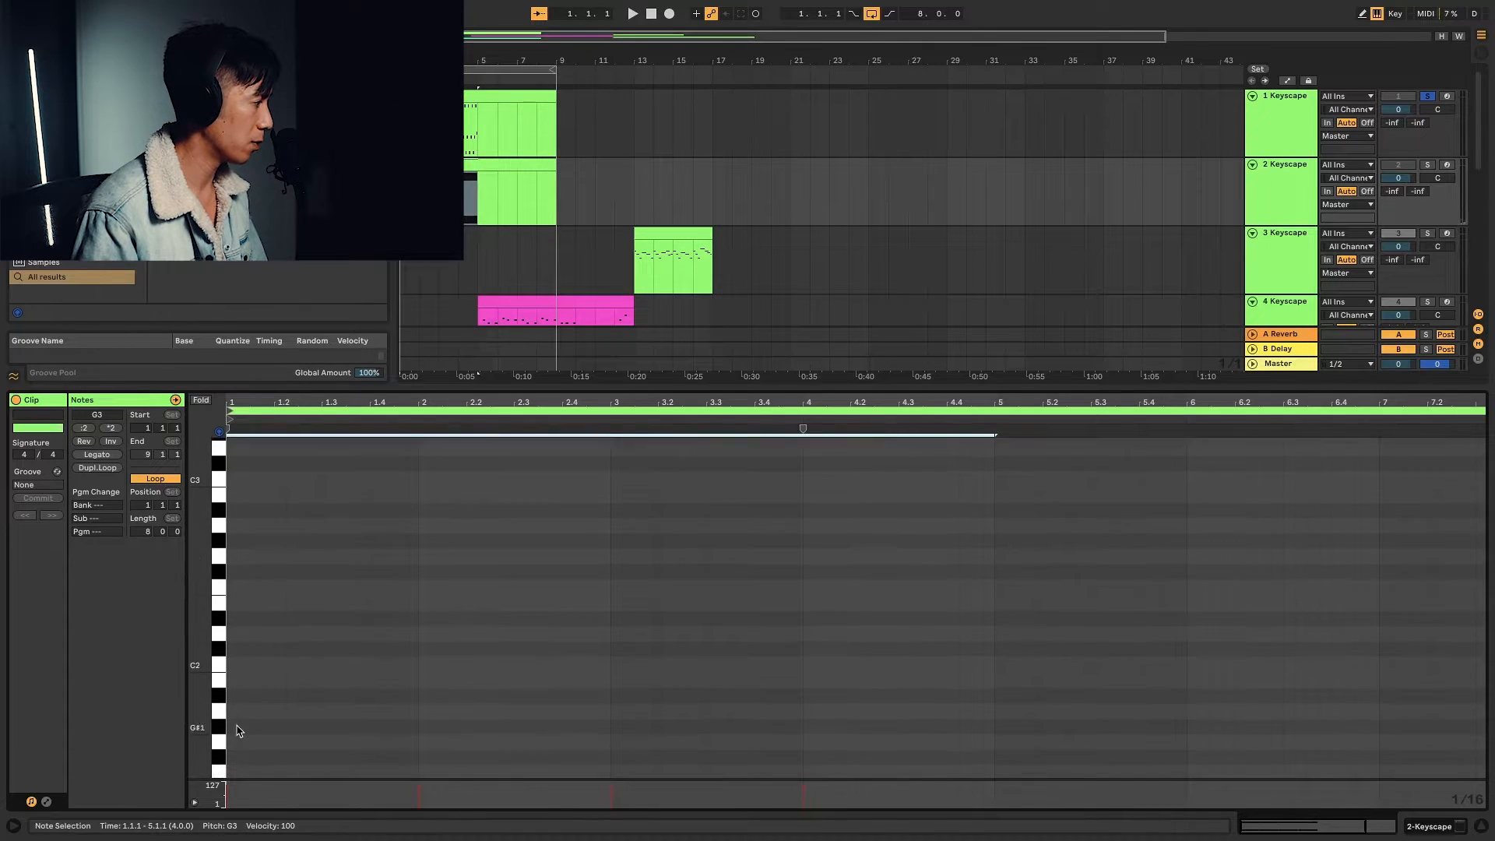
double_click(232, 751)
drag(236, 750, 415, 725)
scroll(415, 725, down, 4)
drag(384, 640, 576, 610)
drag(577, 609, 769, 580)
drag(769, 580, 960, 534)
key(ctrl+a)
drag(334, 634, 328, 720)
scroll(325, 701, up, 3)
drag(324, 670, 334, 568)
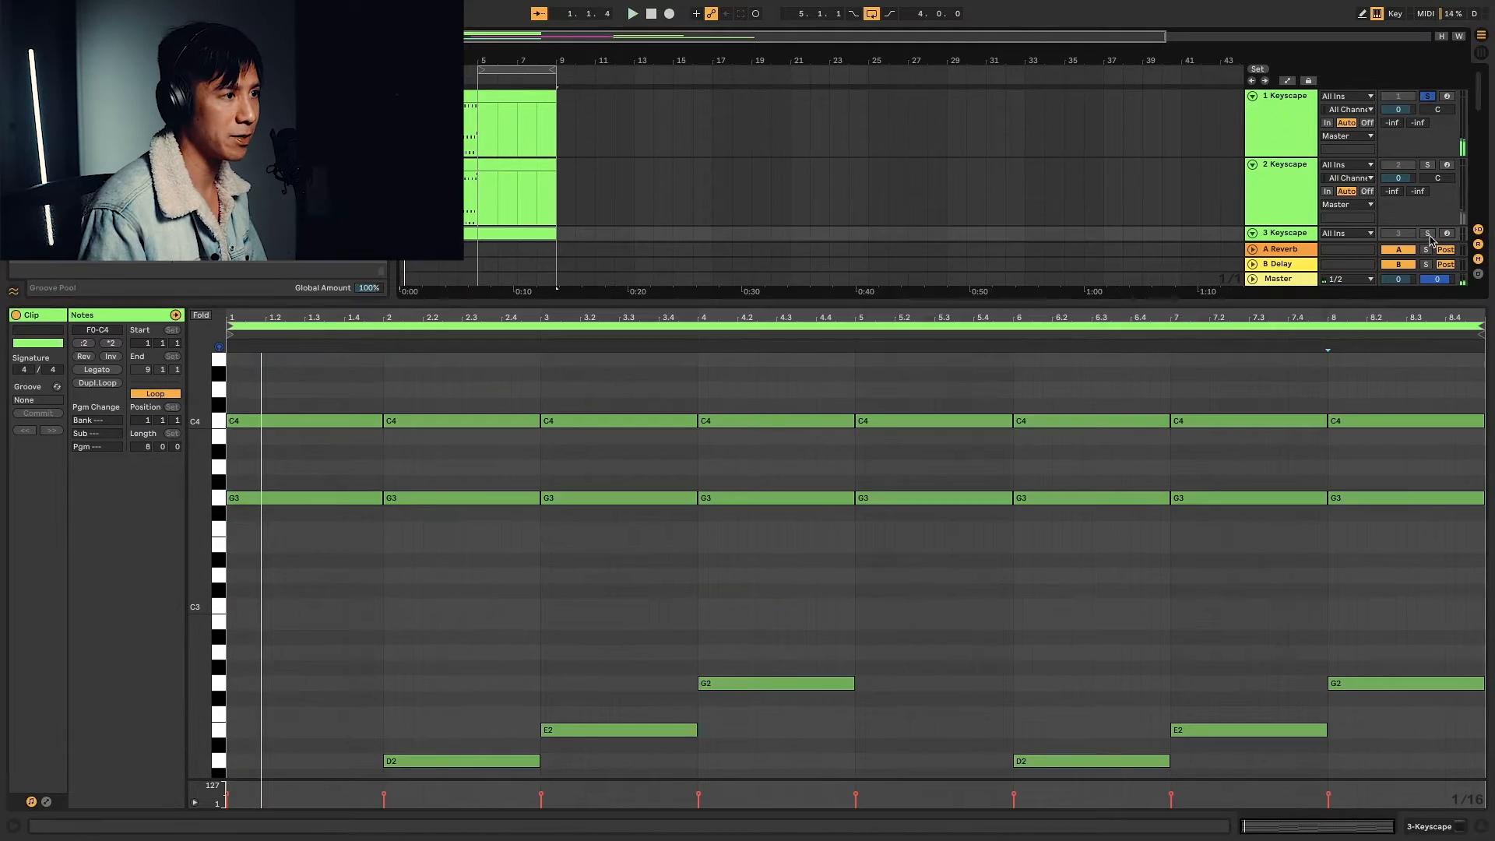
Solo the third Keyscape track and play its held chord and bass clip
click(1428, 234)
key(space)
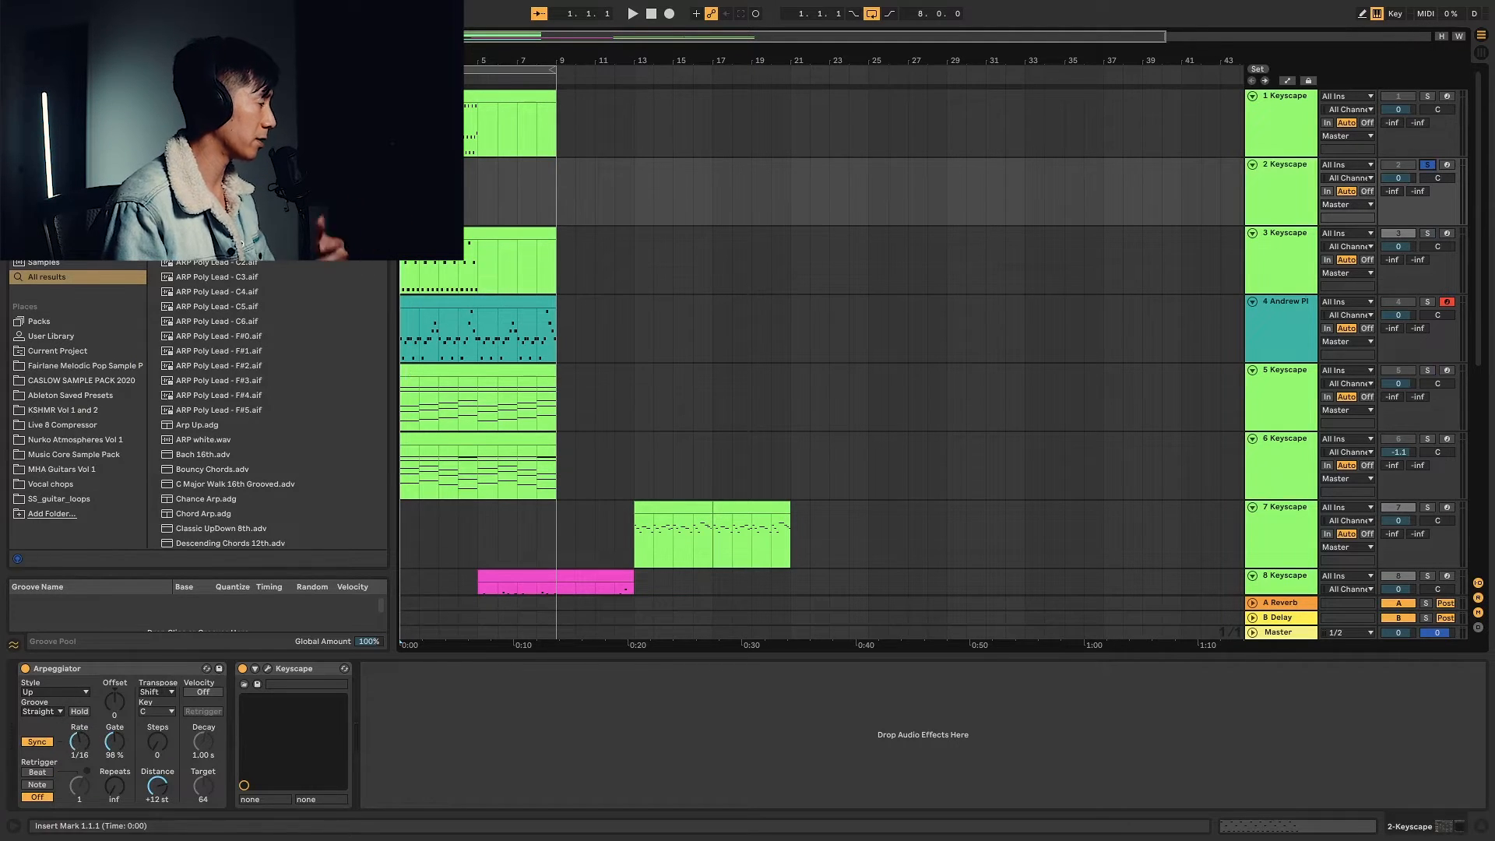
View the first track's arpeggio clip and insert an empty four-bar MIDI clip at 1.1.1 on the second Keyscape track
click(436, 97)
key(shift+Tab)
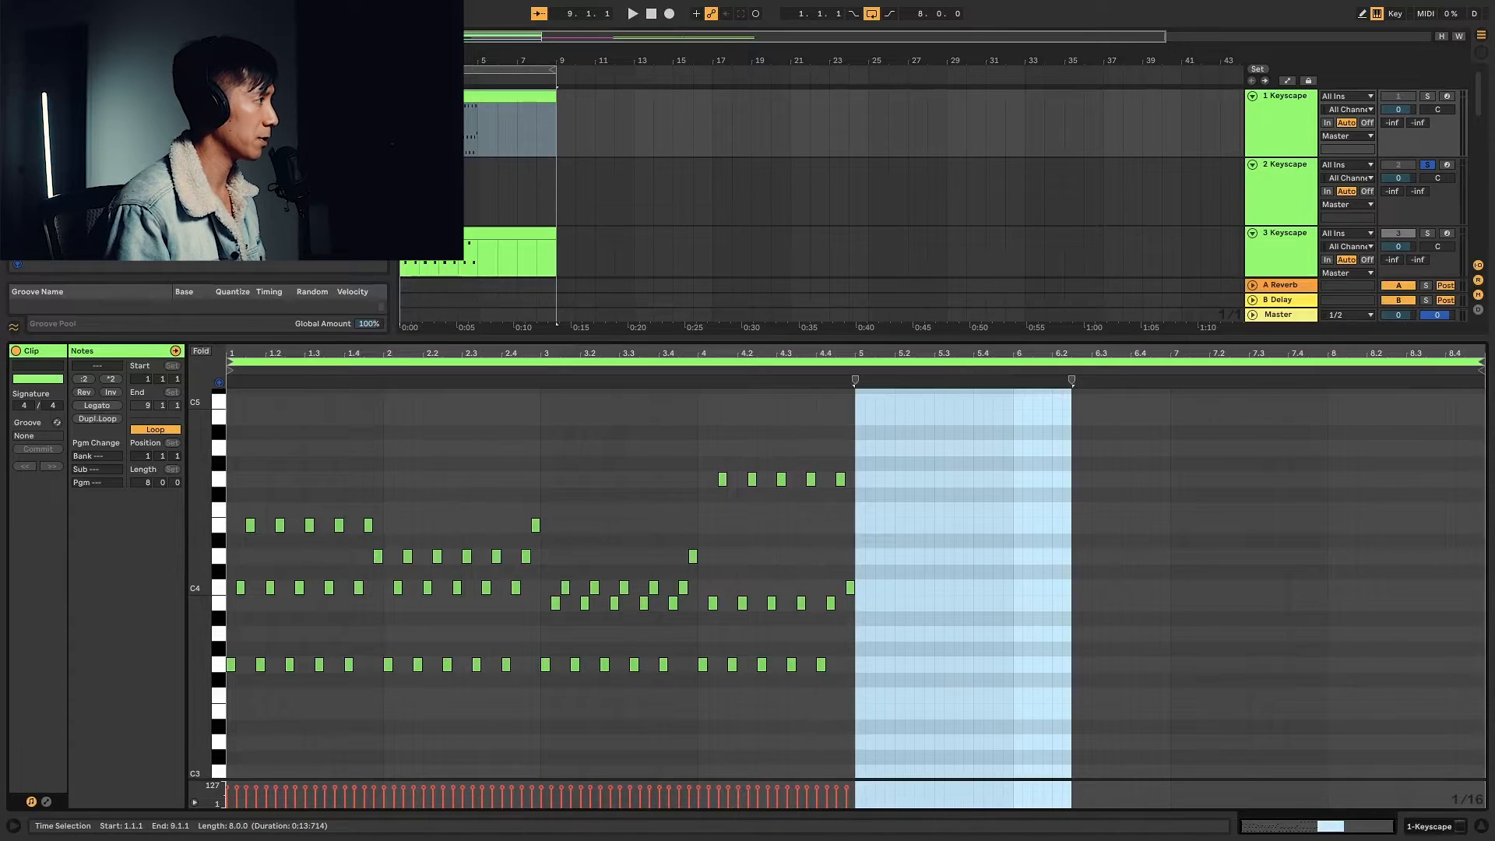
click(422, 193)
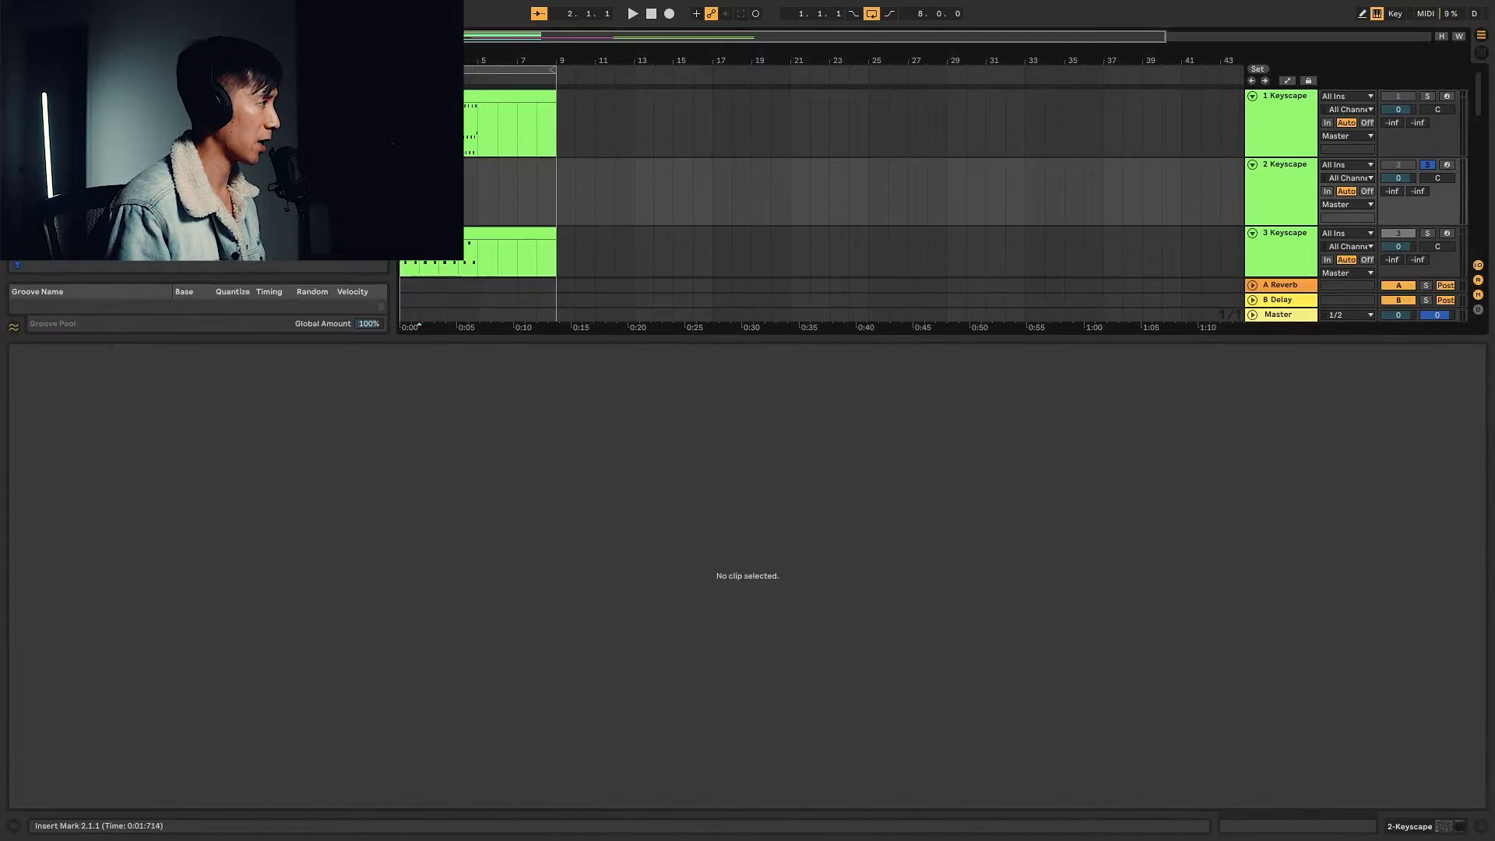
right_click(481, 186)
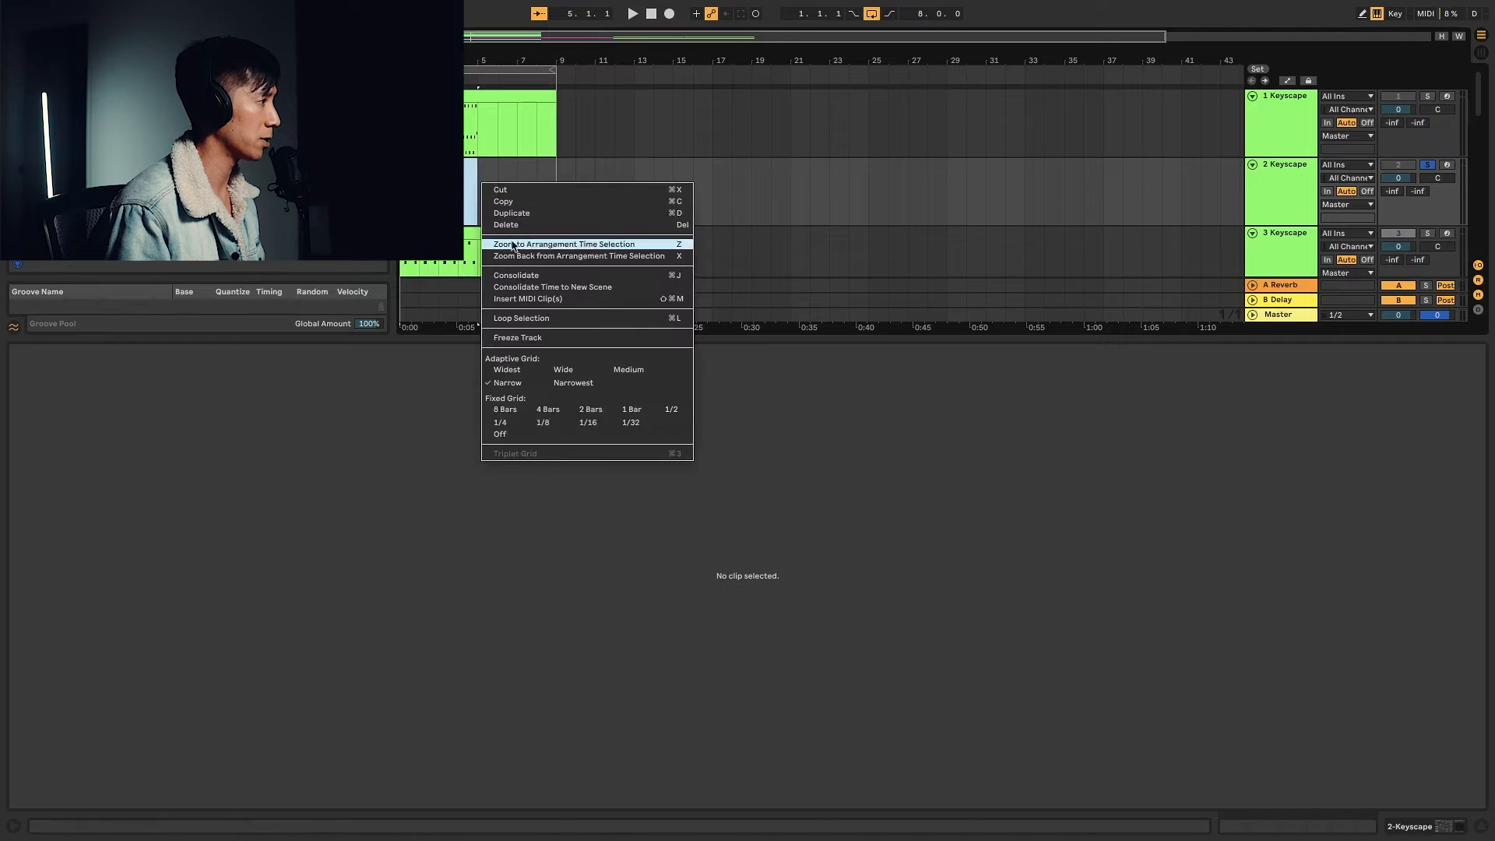
click(522, 300)
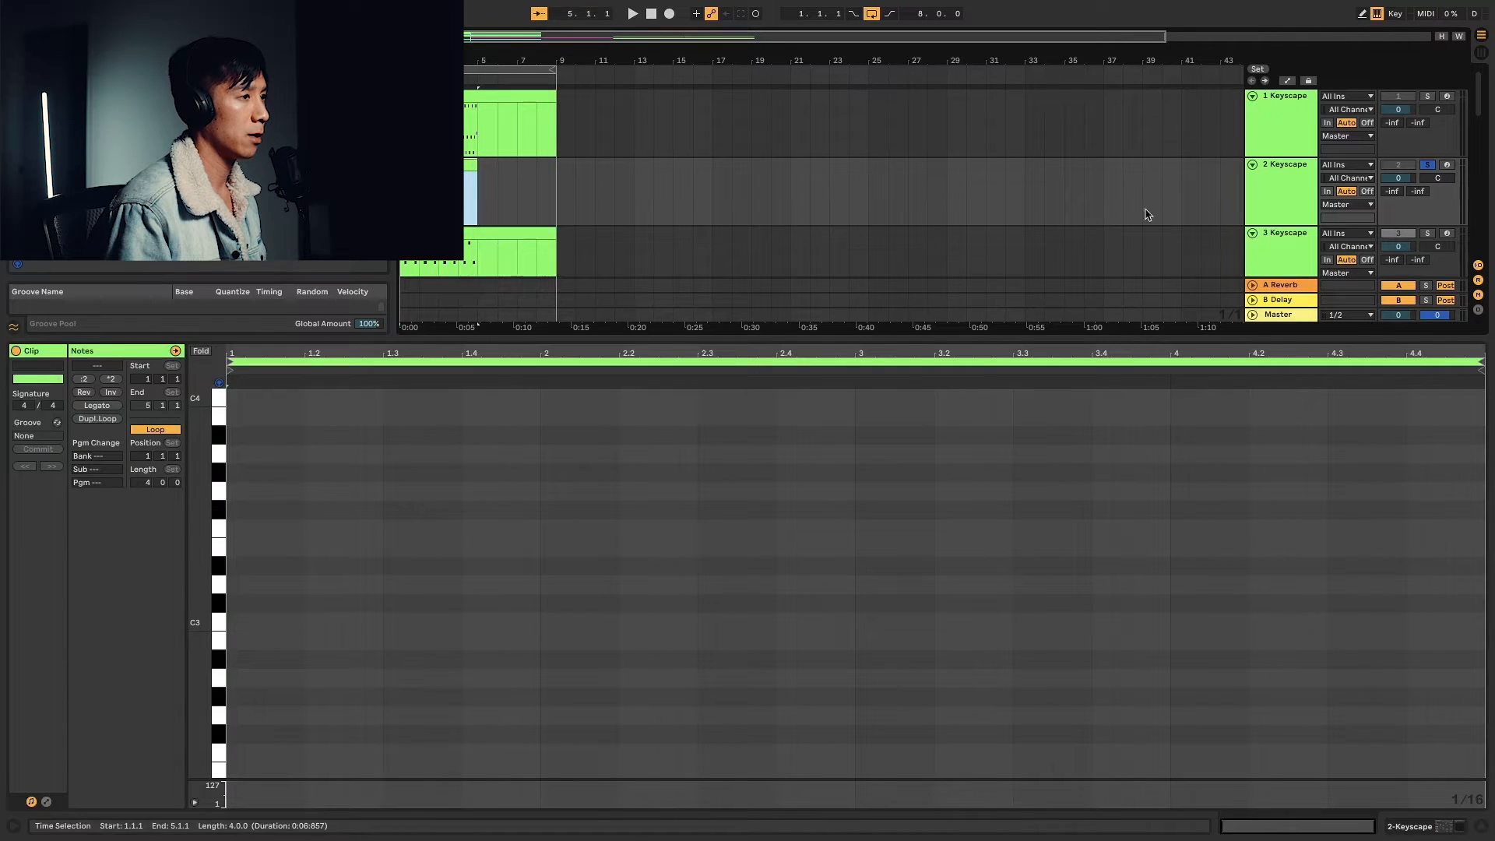
Show the second Keyscape track's Arpeggiator device and solo the fifth Keyscape track
double_click(1255, 195)
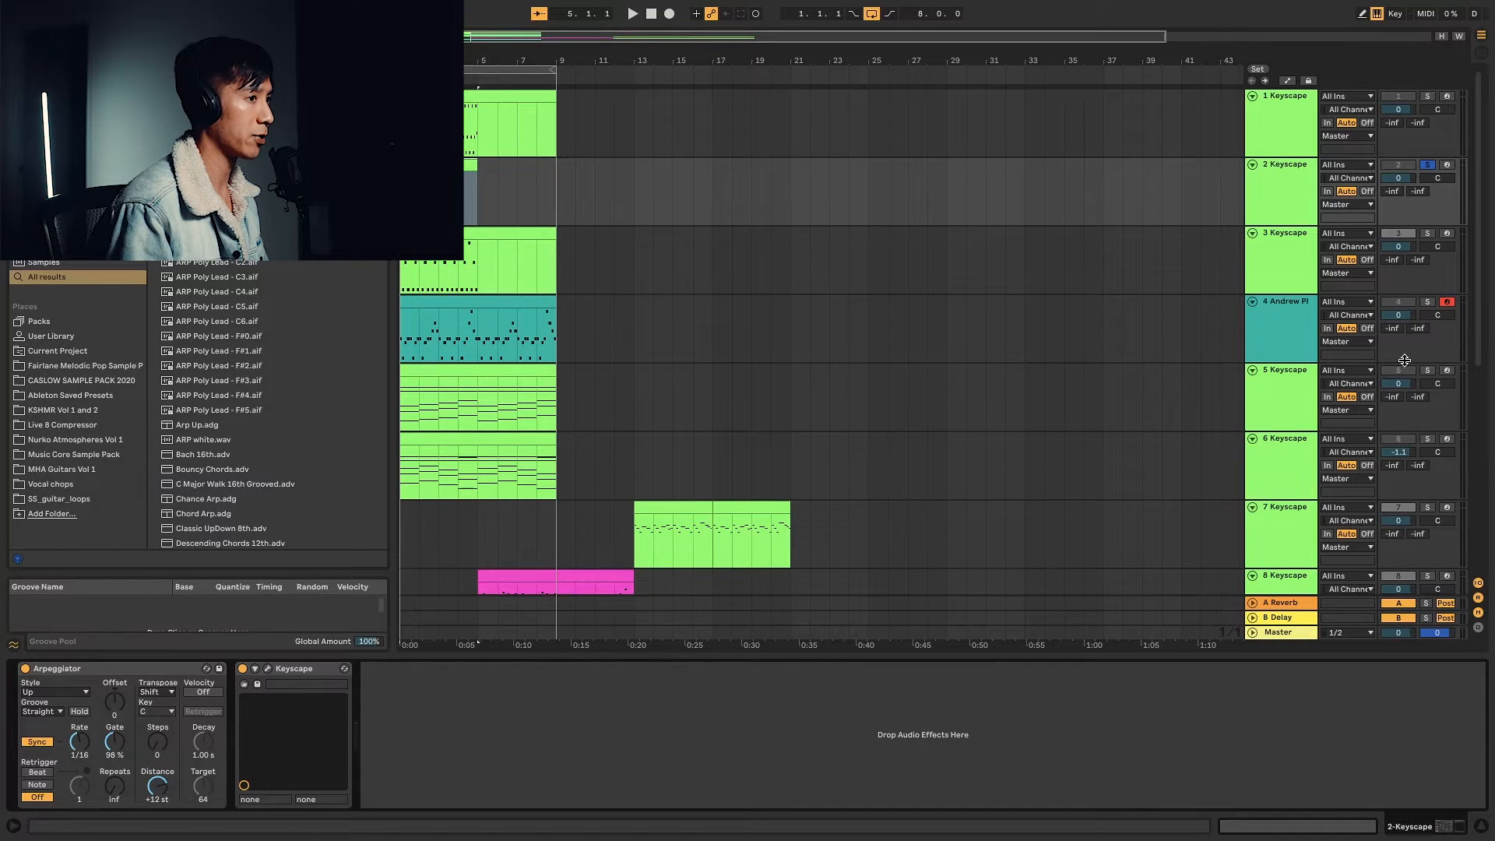
click(1429, 370)
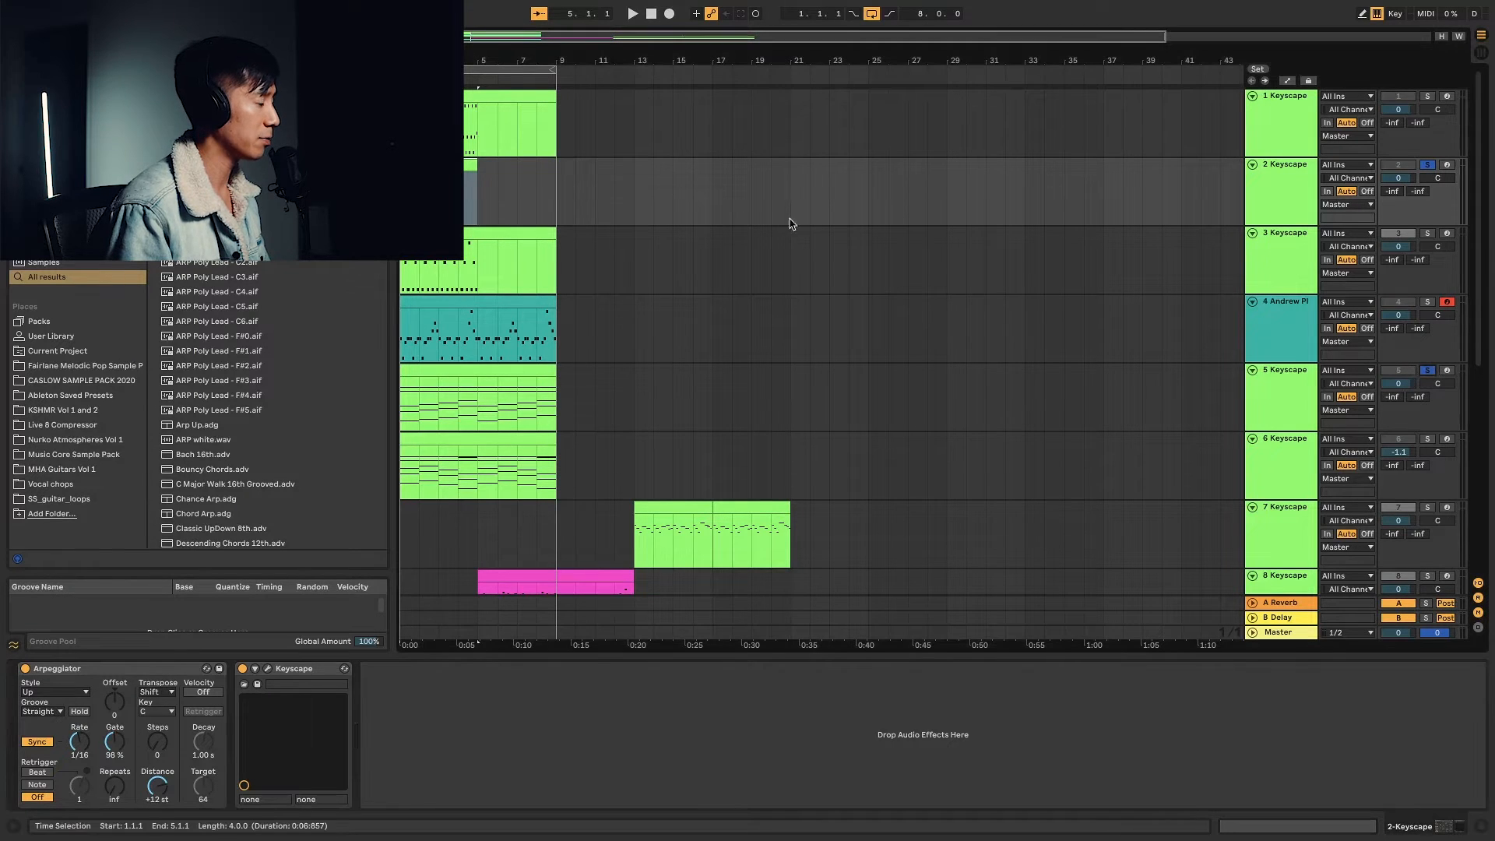
Add a G3 note at 1.1.1 in the new clip, extend it to four bars and play it through the arpeggiator
double_click(472, 175)
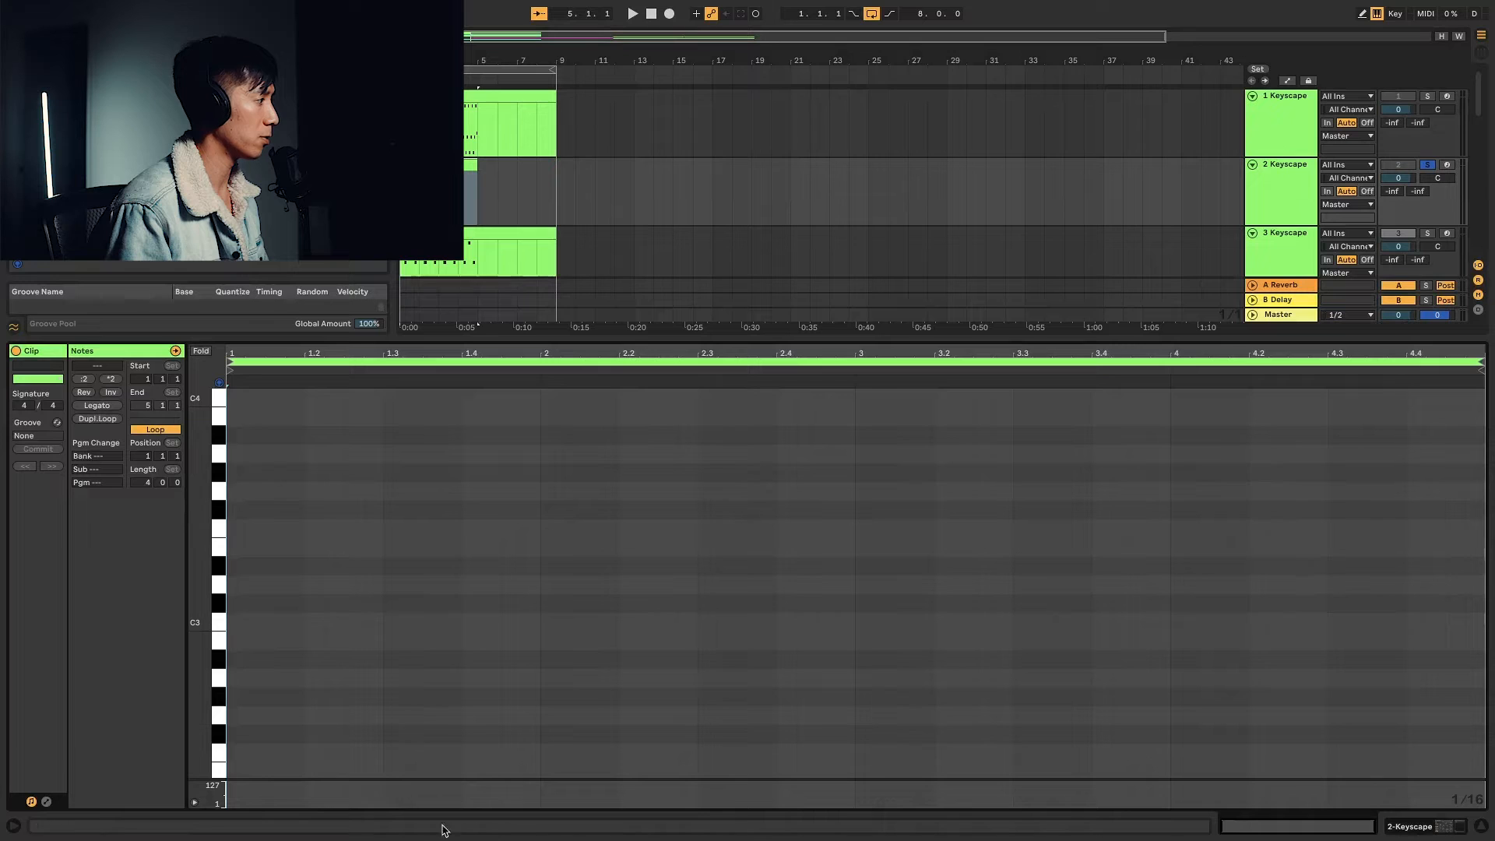
double_click(239, 498)
drag(241, 492, 1463, 484)
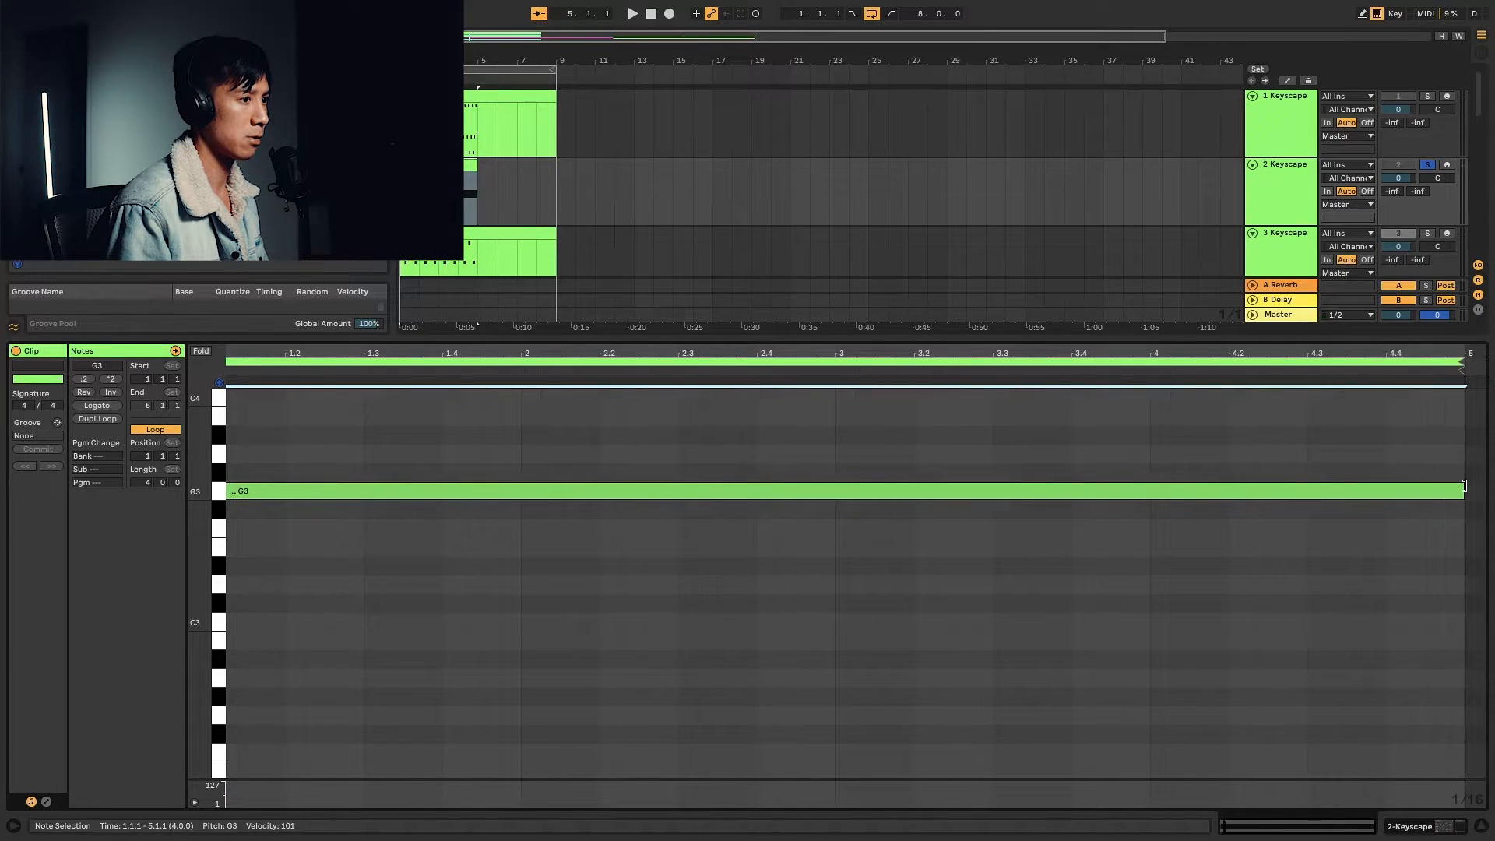
key(space)
Add a two-bar C4 note and a one-bar E4 note at 1.1.1 above the G3, and play the chord
scroll(623, 468, up, 2)
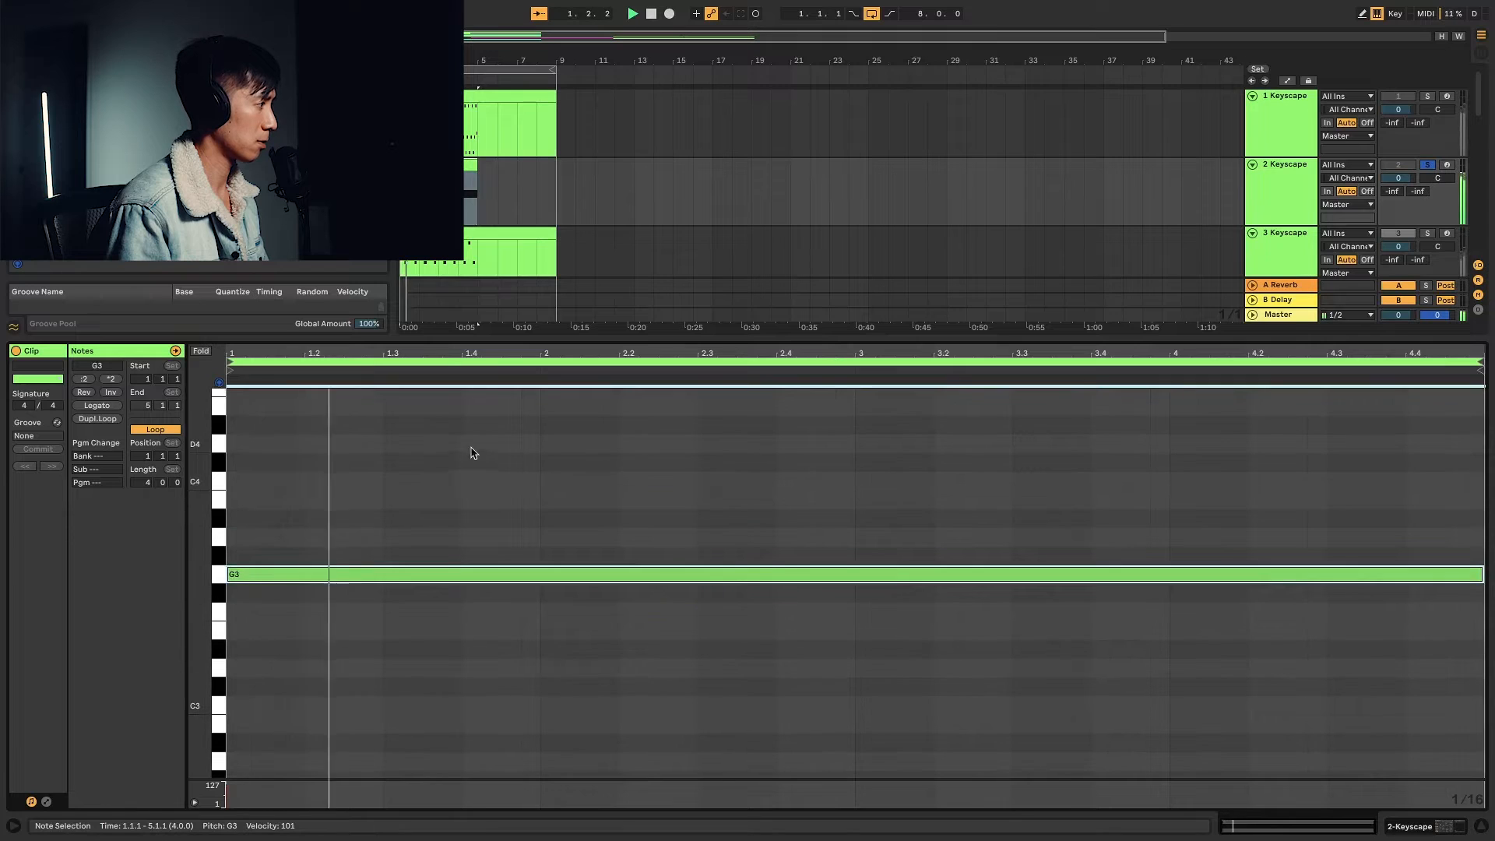
double_click(238, 481)
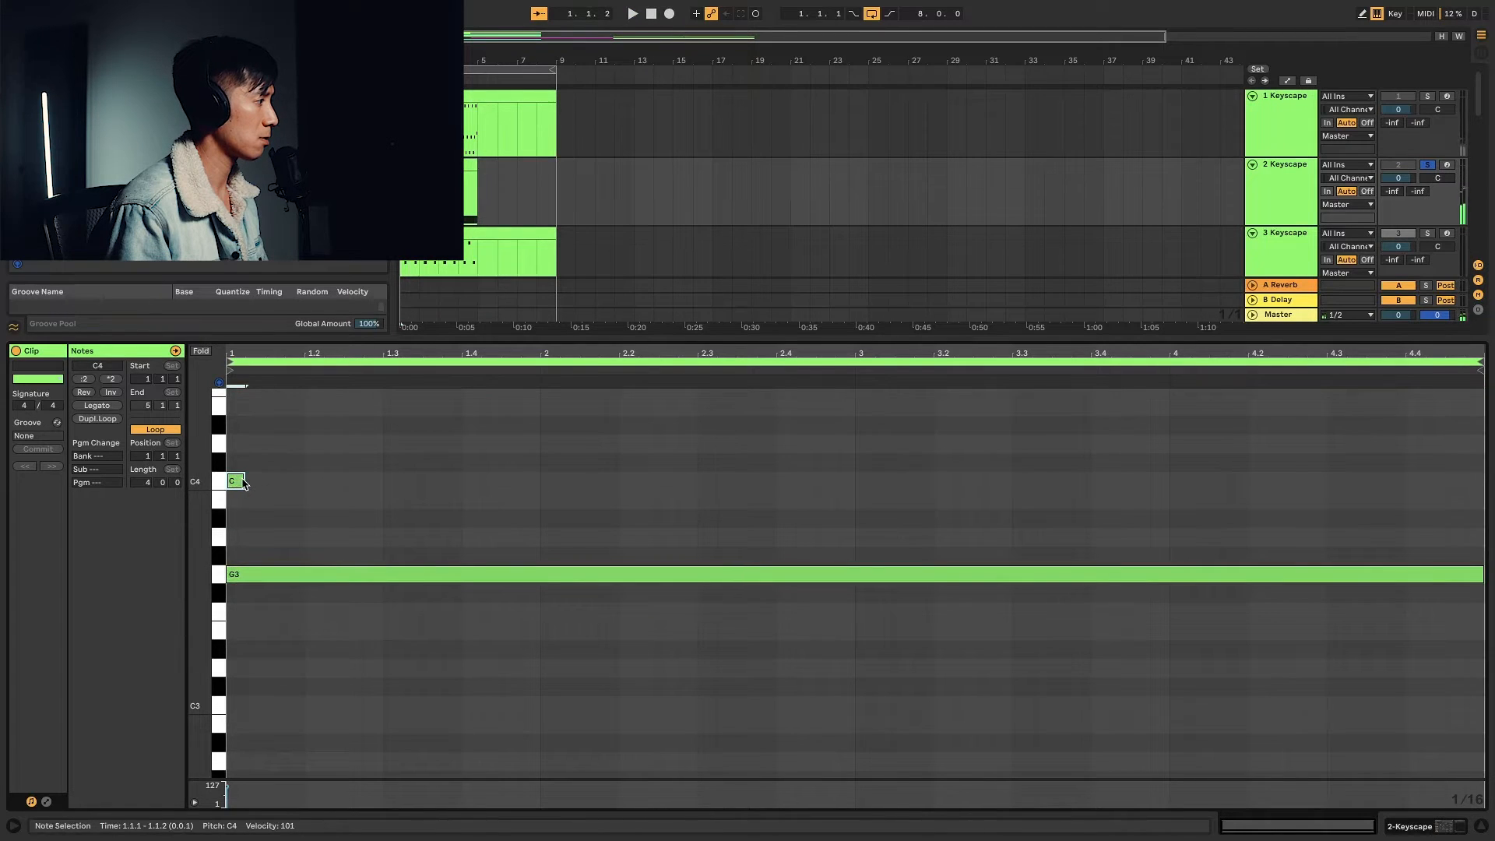
drag(242, 481, 857, 494)
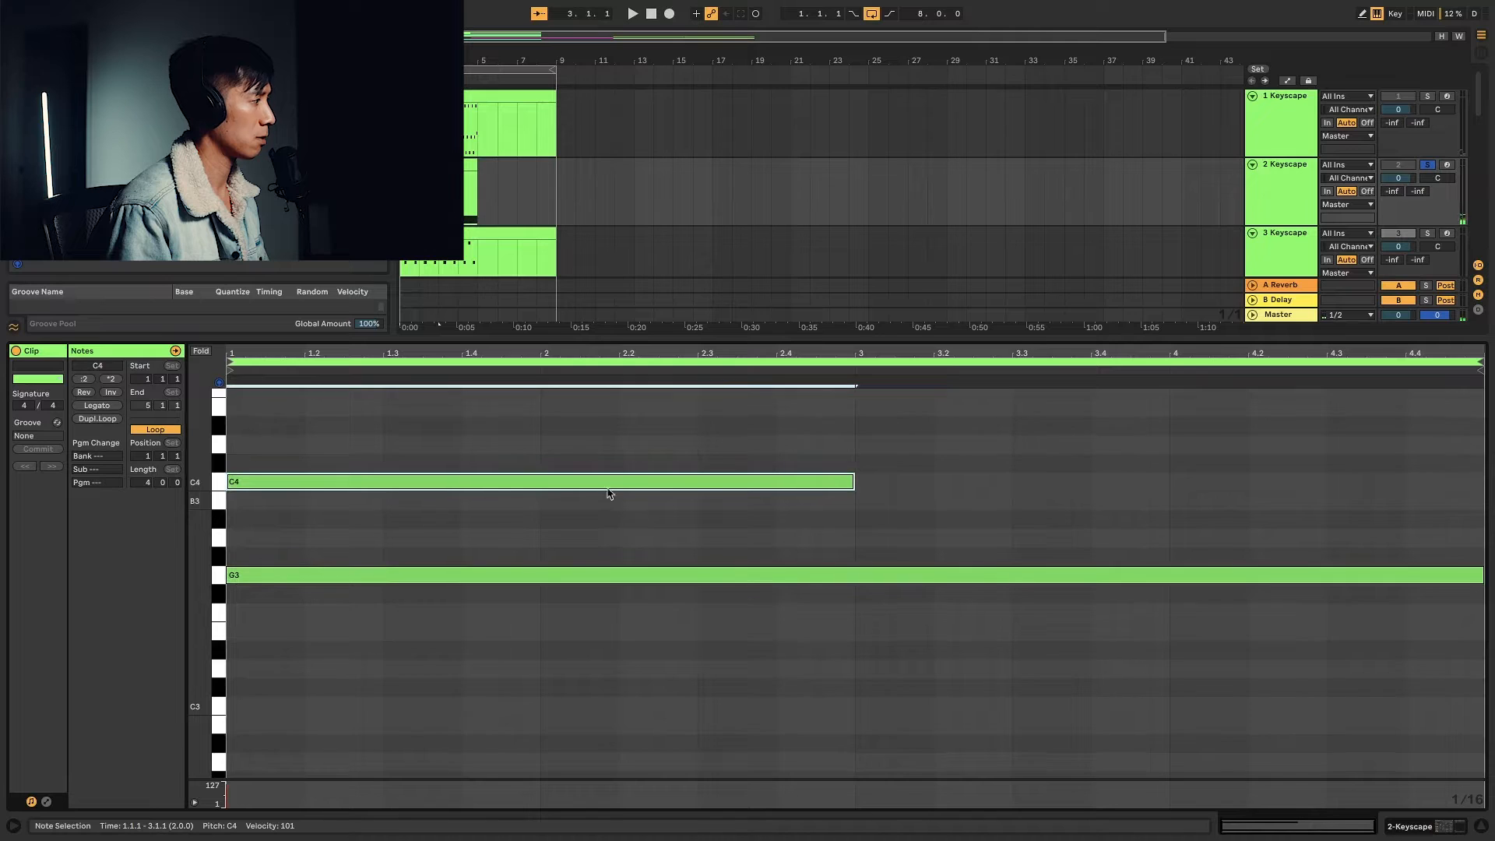
scroll(350, 410, up, 1)
double_click(249, 442)
drag(248, 442, 542, 450)
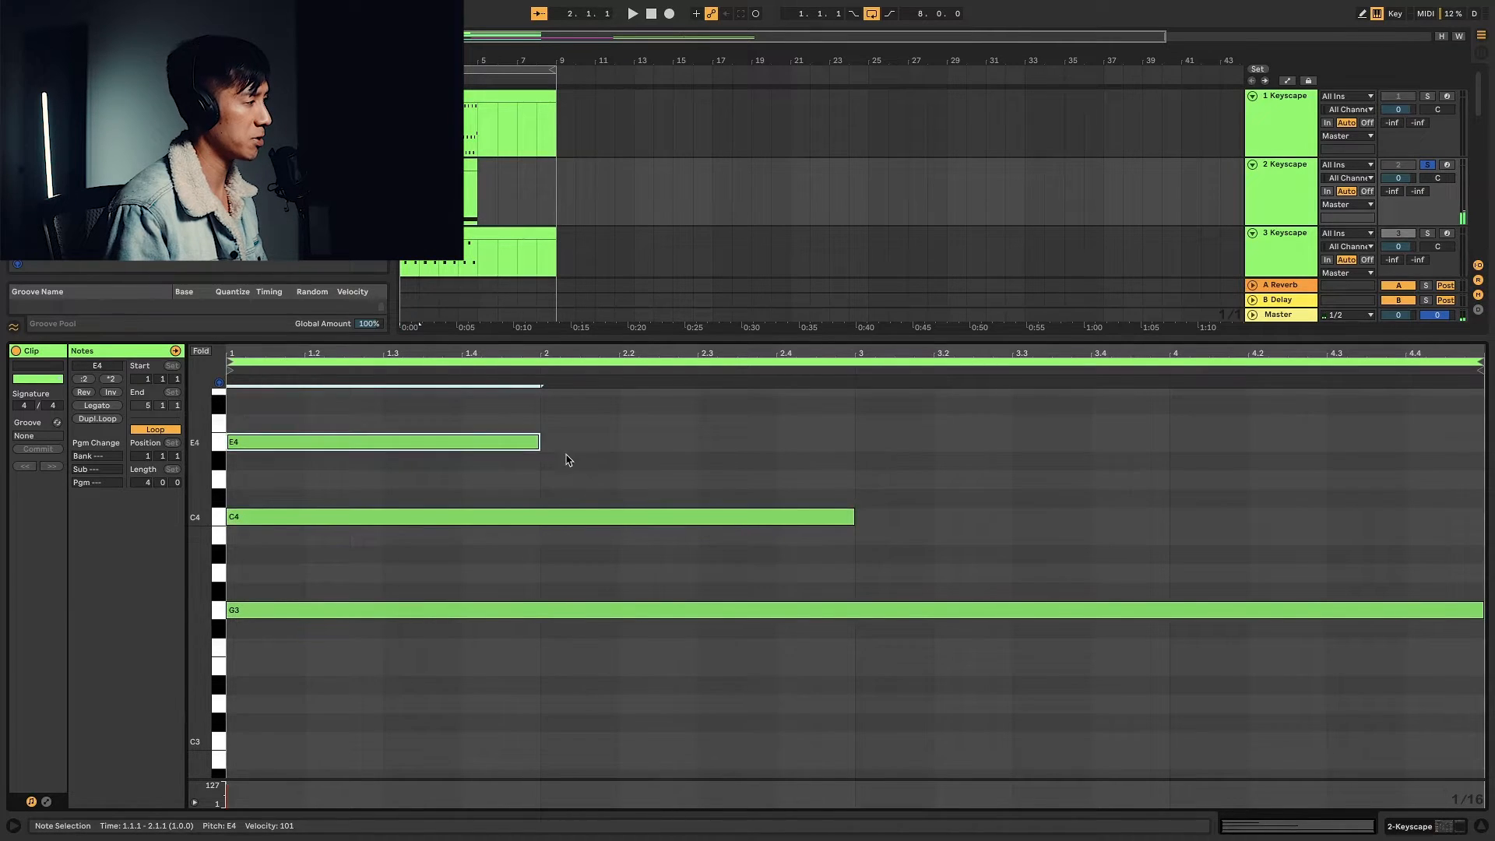
scroll(596, 497, up, 2)
key(space)
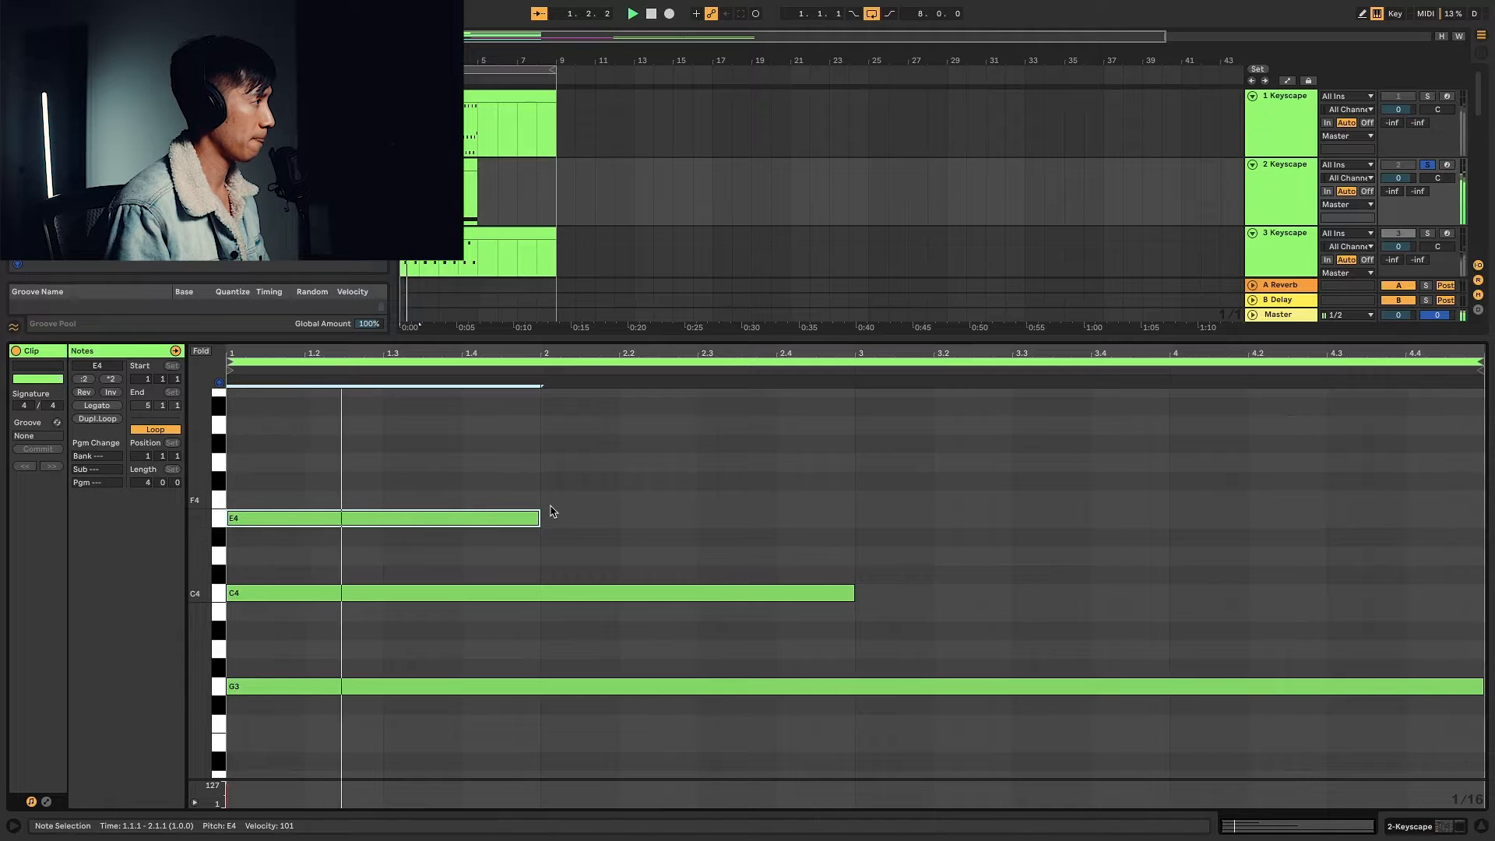
Add a B4 note at 2.1.1, lengthen it to one bar and play the clip to hear the change
scroll(553, 473, up, 2)
click(548, 429)
double_click(548, 429)
drag(558, 430, 857, 432)
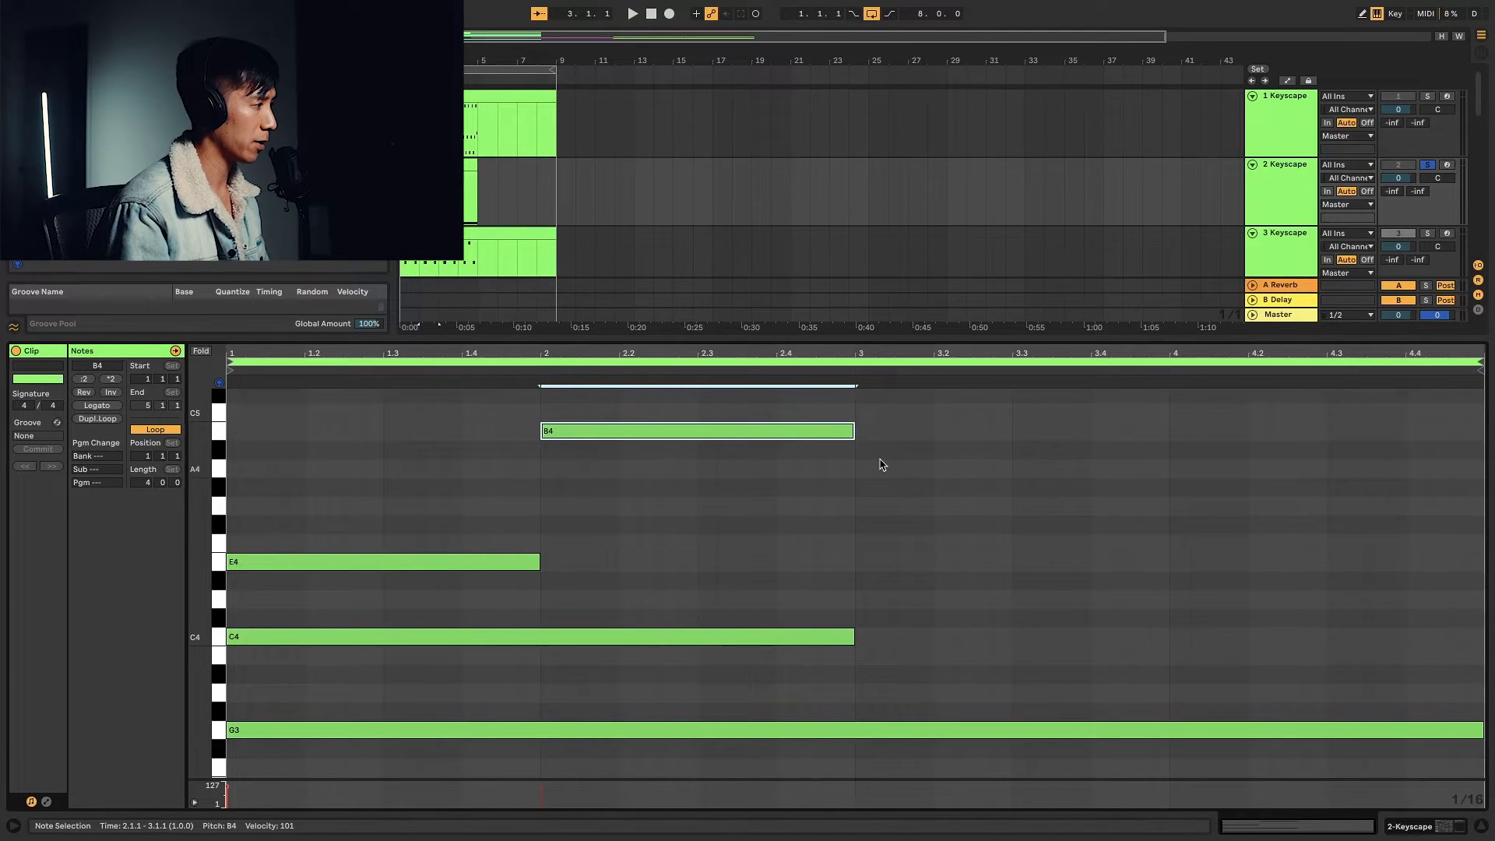
scroll(882, 465, up, 2)
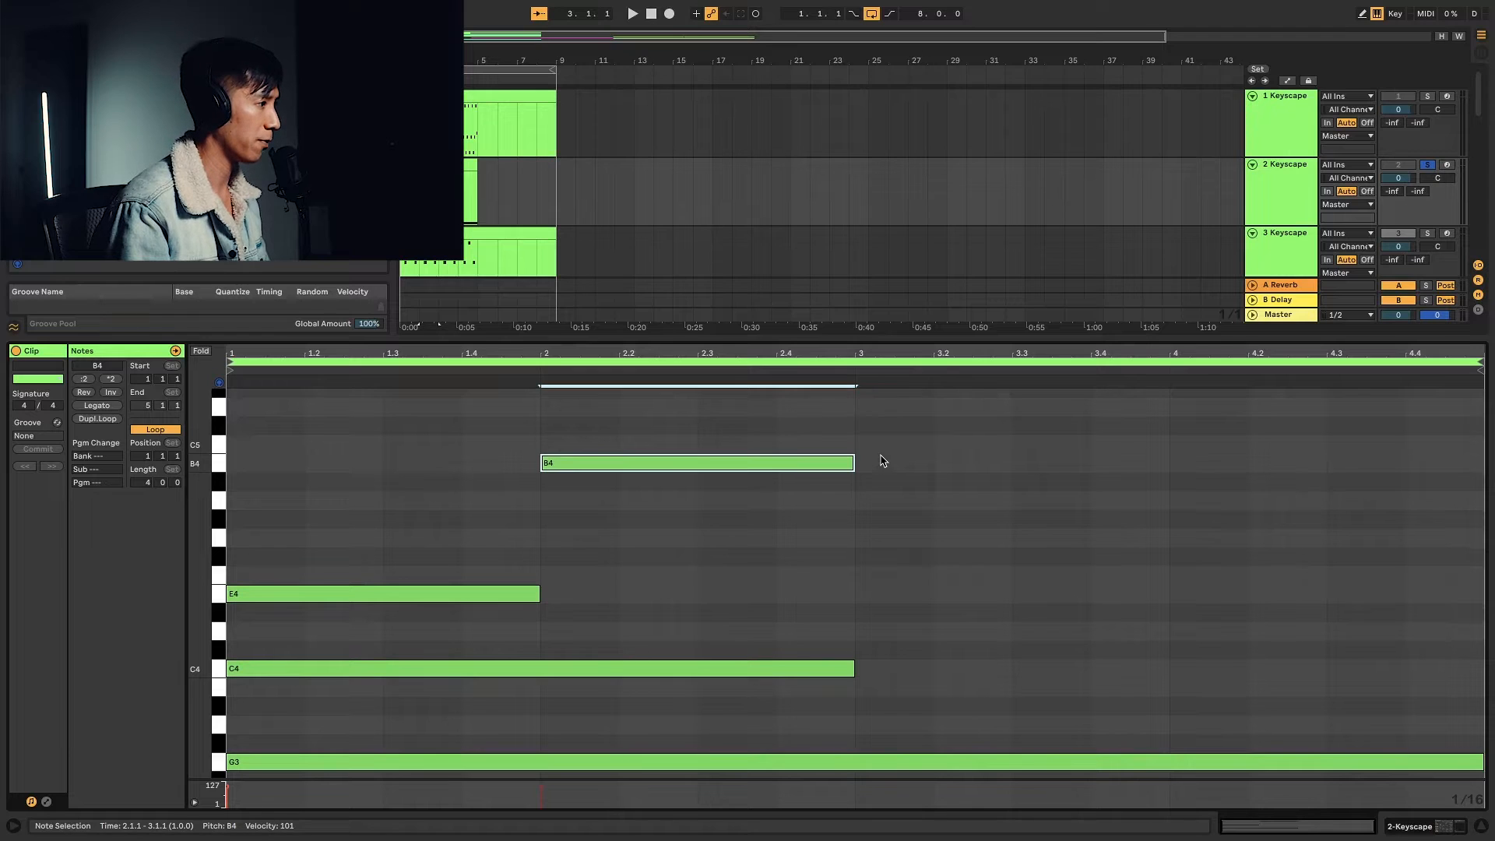
key(space)
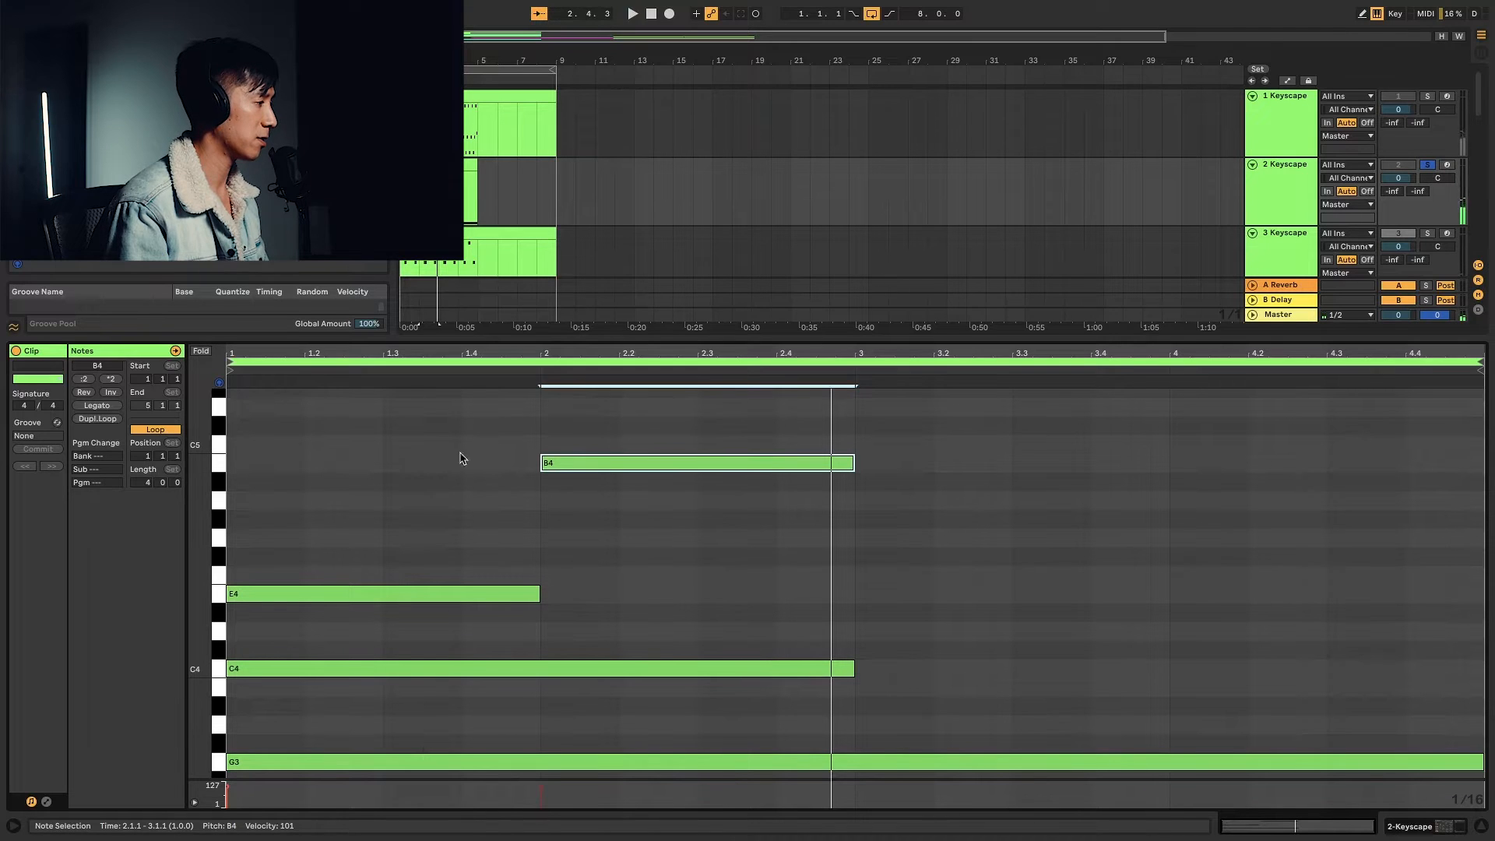
Audition keys around G4, add a one-bar C5 note at 3.1.1 and play the clip
click(221, 537)
click(221, 538)
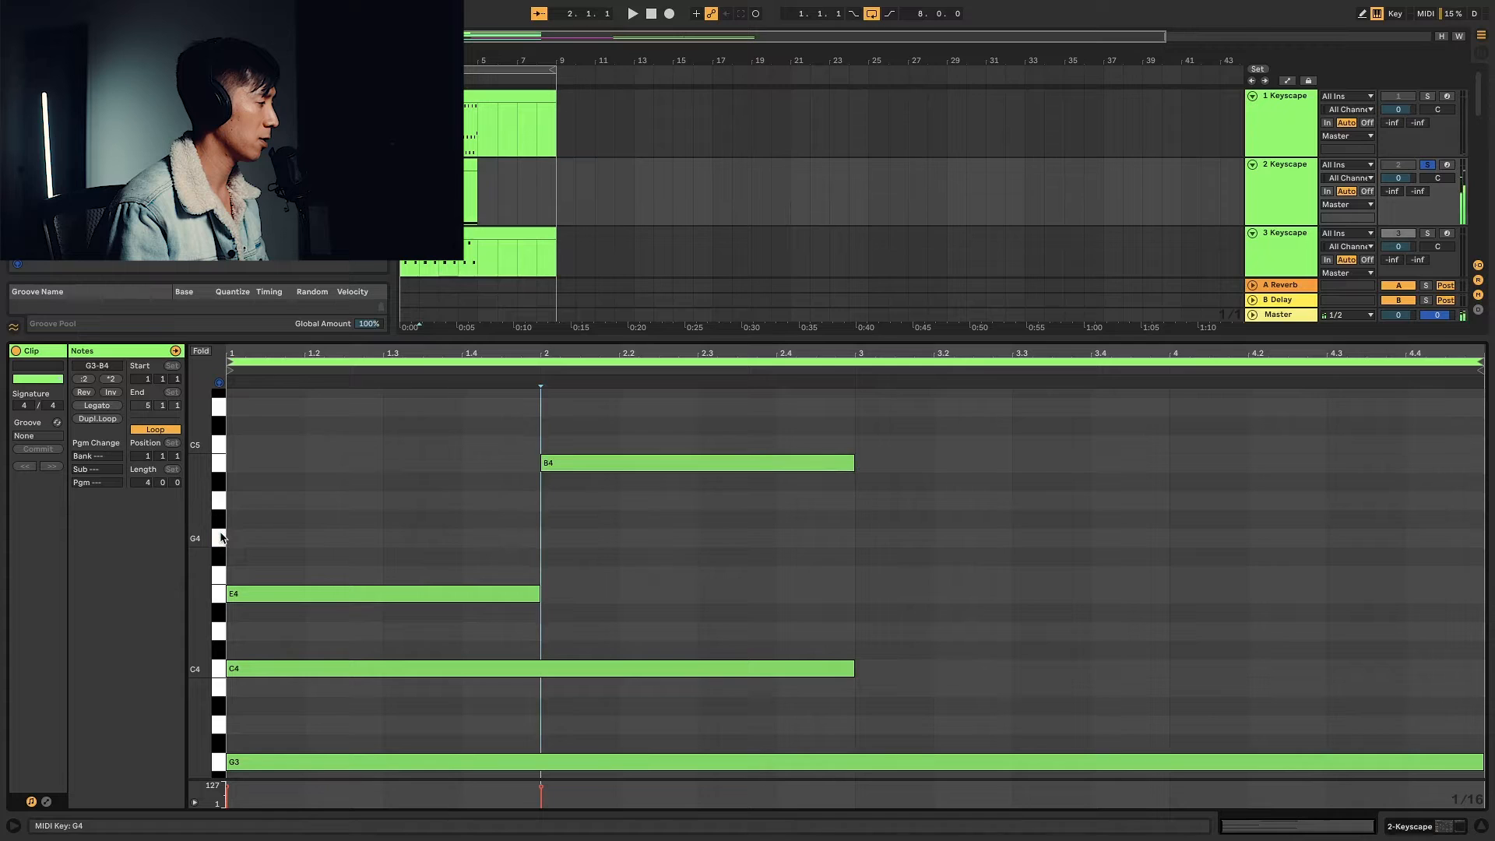
click(229, 514)
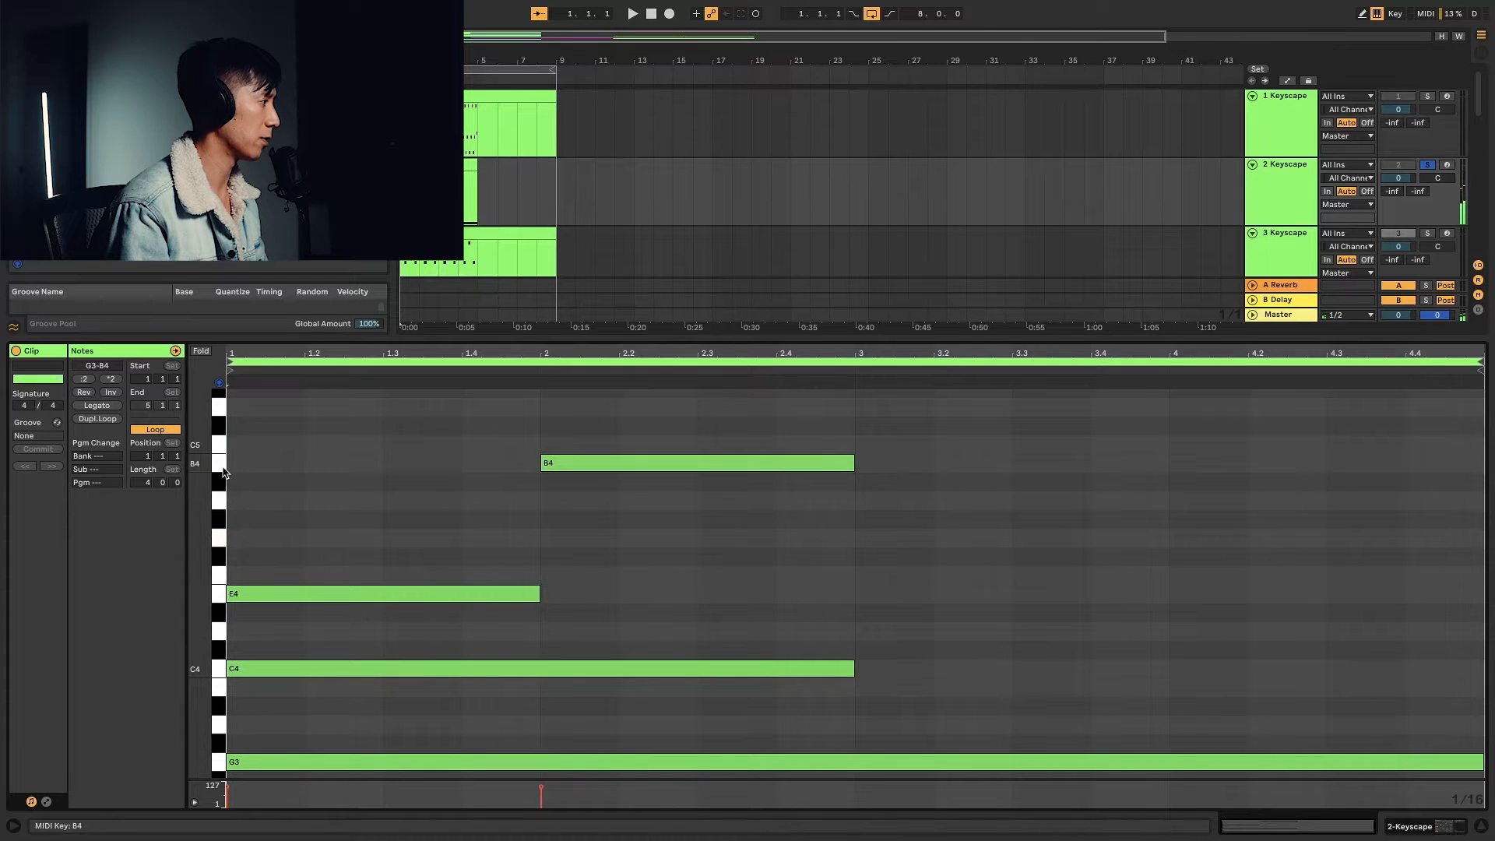
click(771, 466)
double_click(865, 447)
drag(874, 444, 1159, 463)
scroll(950, 546, down, 2)
scroll(927, 549, up, 1)
key(space)
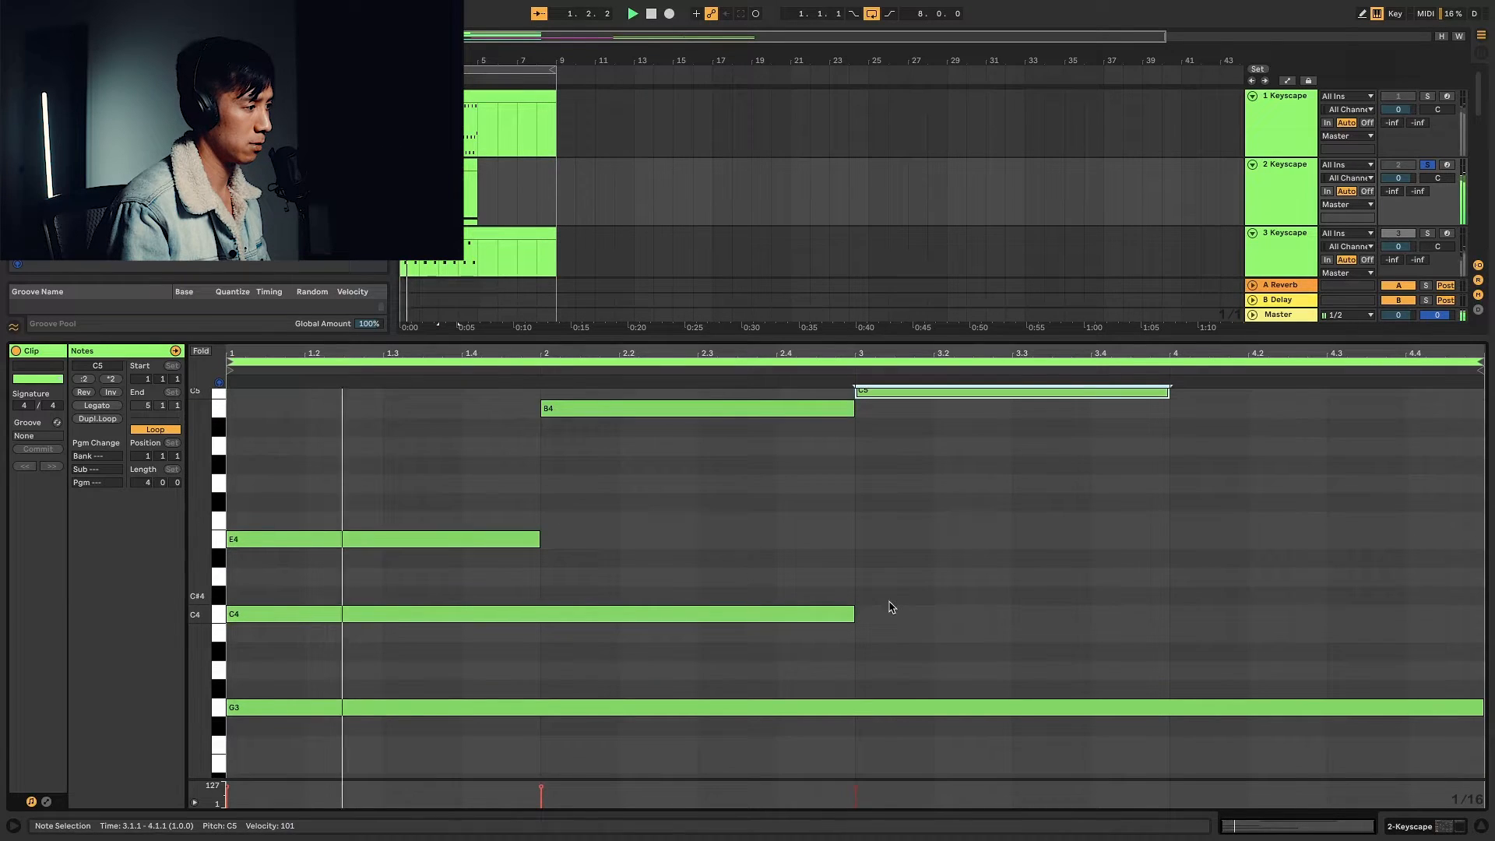
key(space)
Add a one-bar B3 note at 3.1.1 below the C5 and play the chord change
click(865, 633)
double_click(864, 634)
drag(872, 633, 1168, 632)
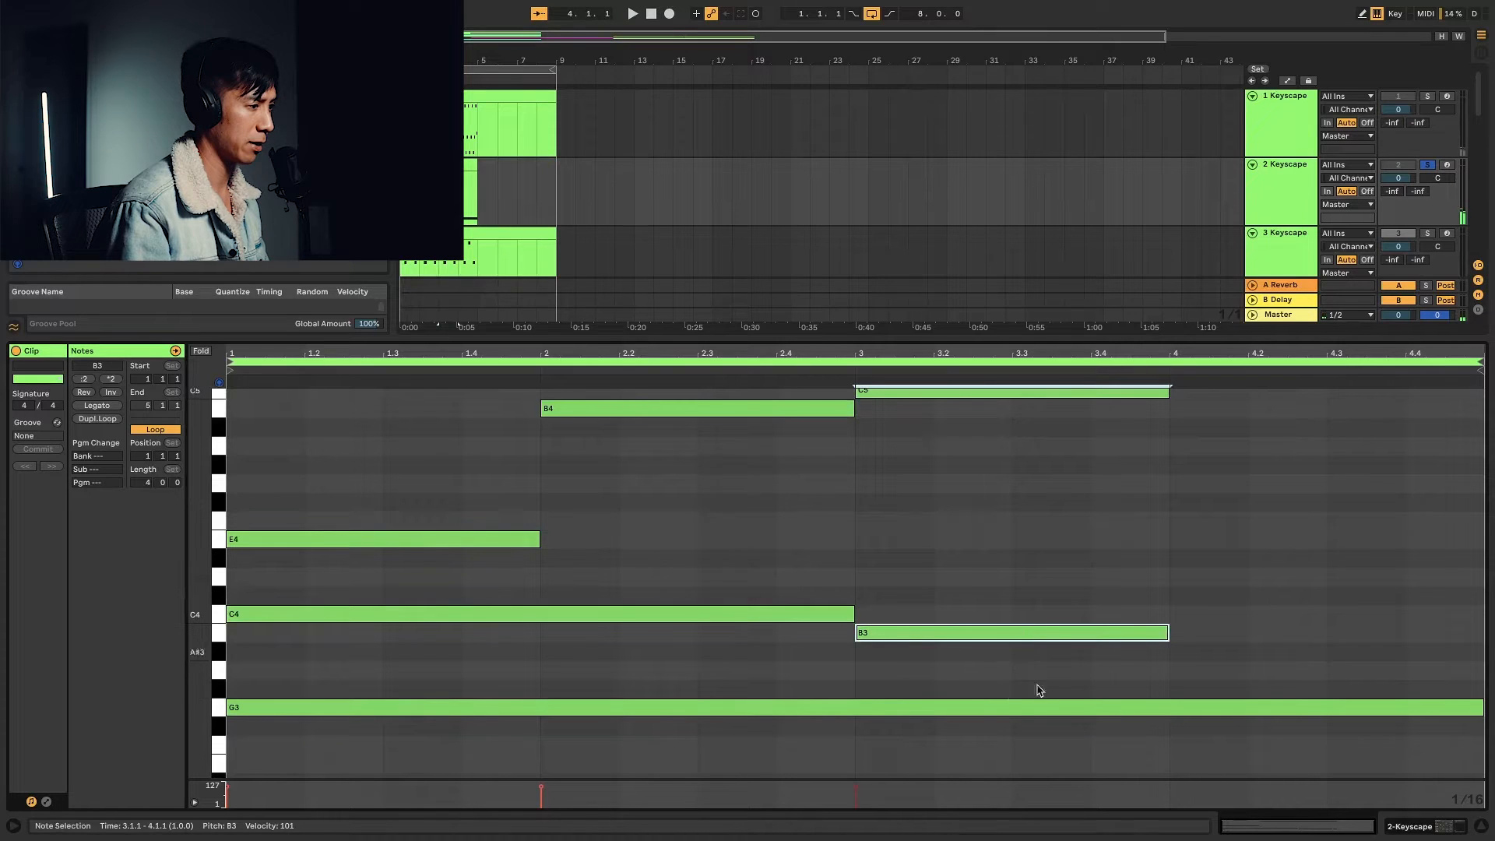
key(space)
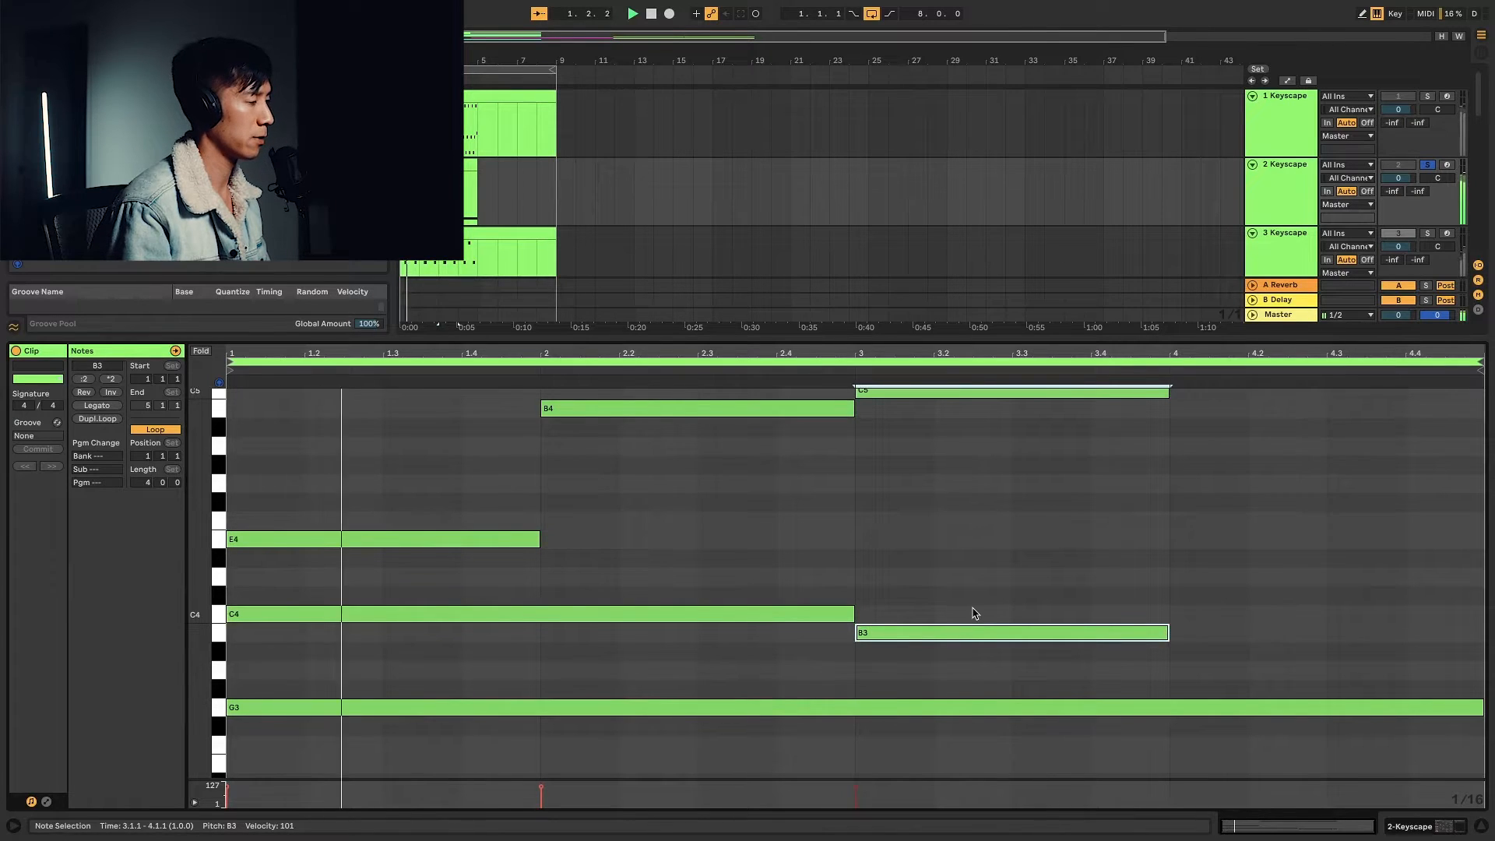
scroll(974, 613, up, 3)
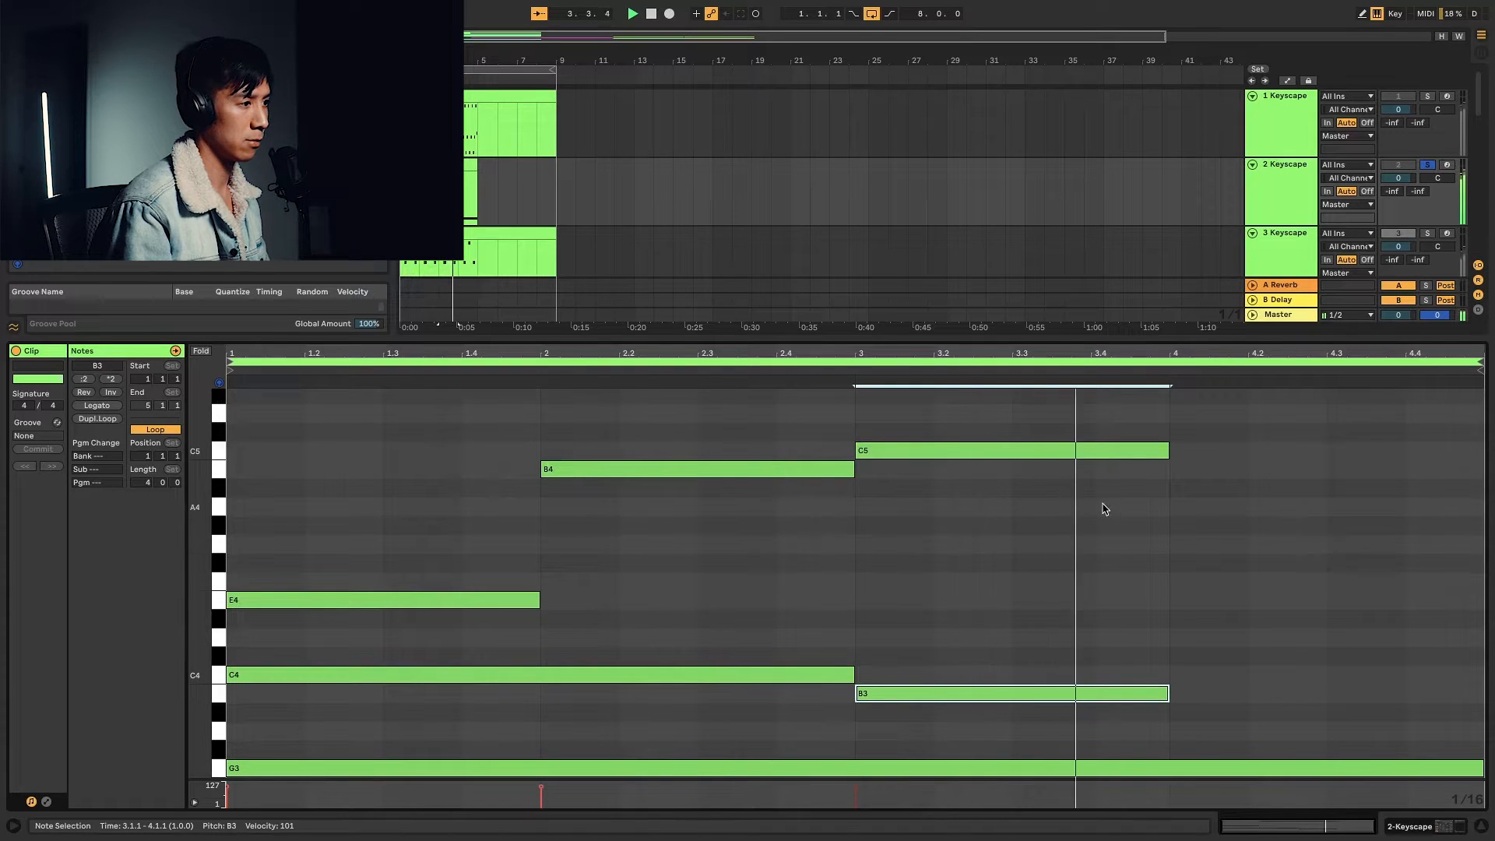
scroll(1178, 641, down, 2)
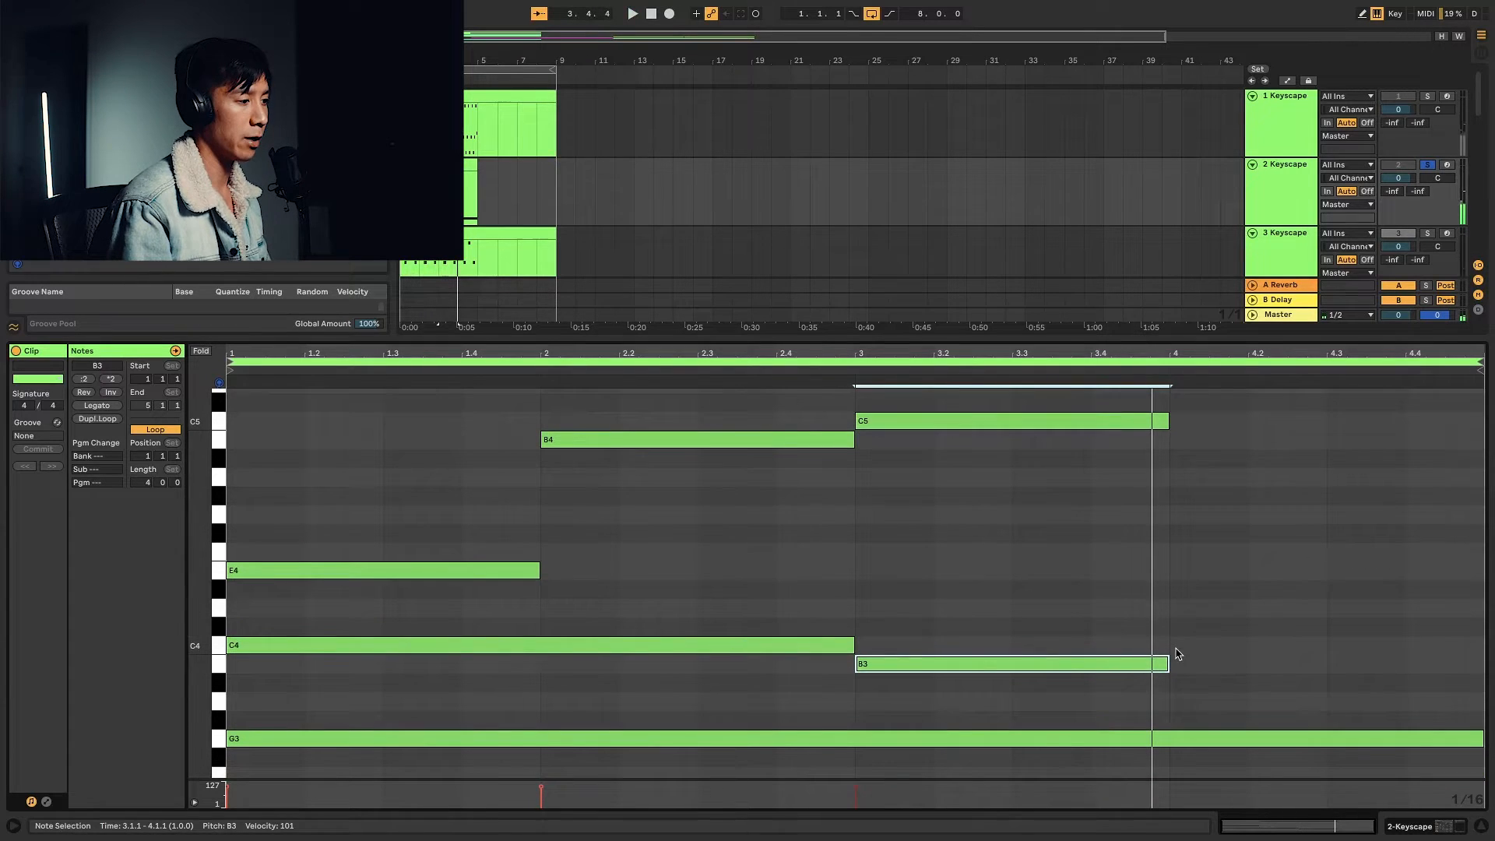
Try a one-bar C4 note at 3.1.1 above the B3, and delete it again
double_click(865, 645)
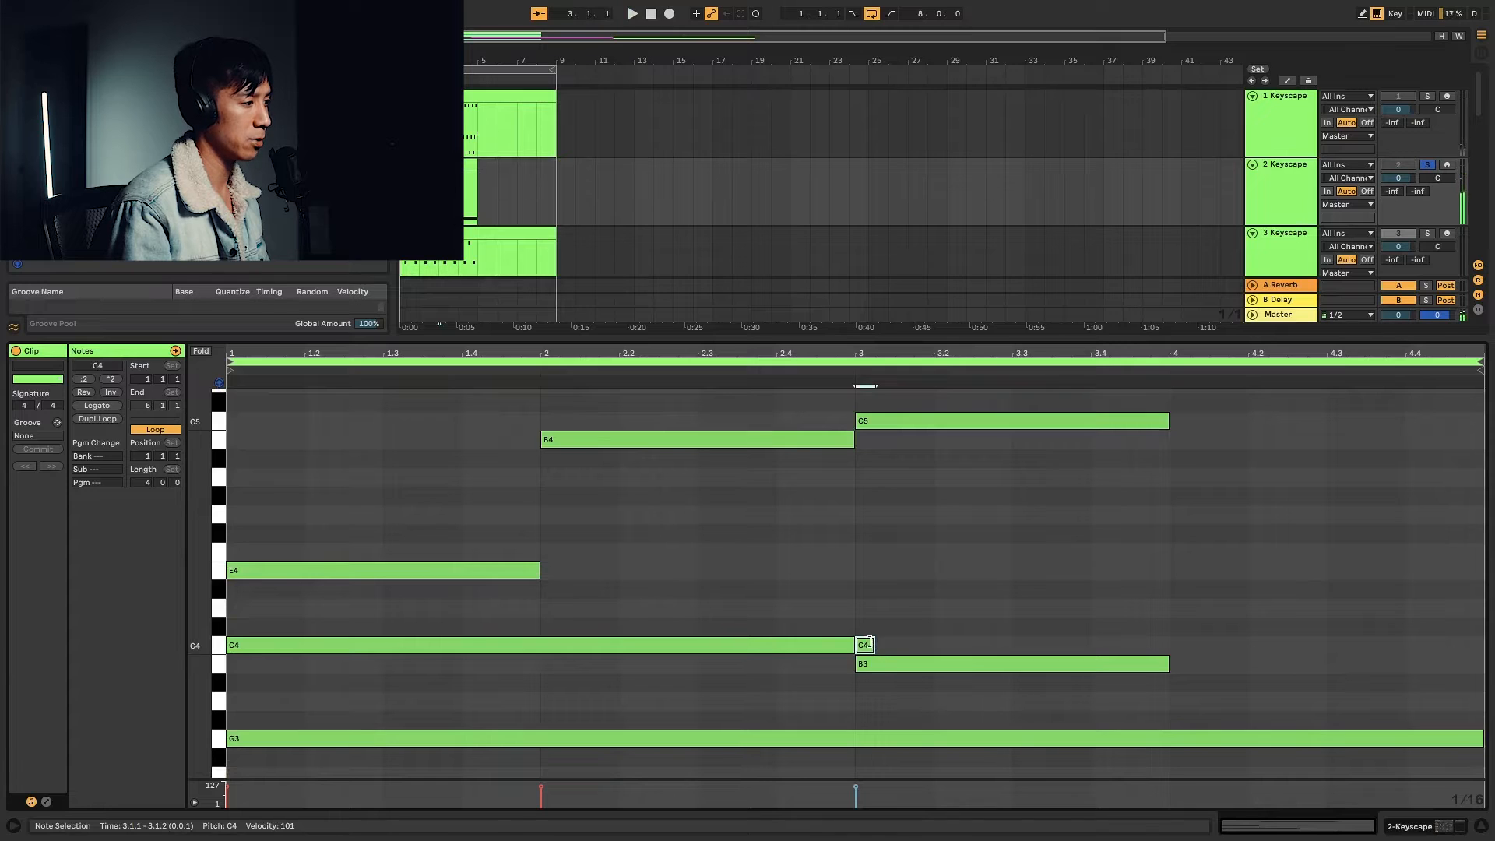
drag(873, 645, 1169, 645)
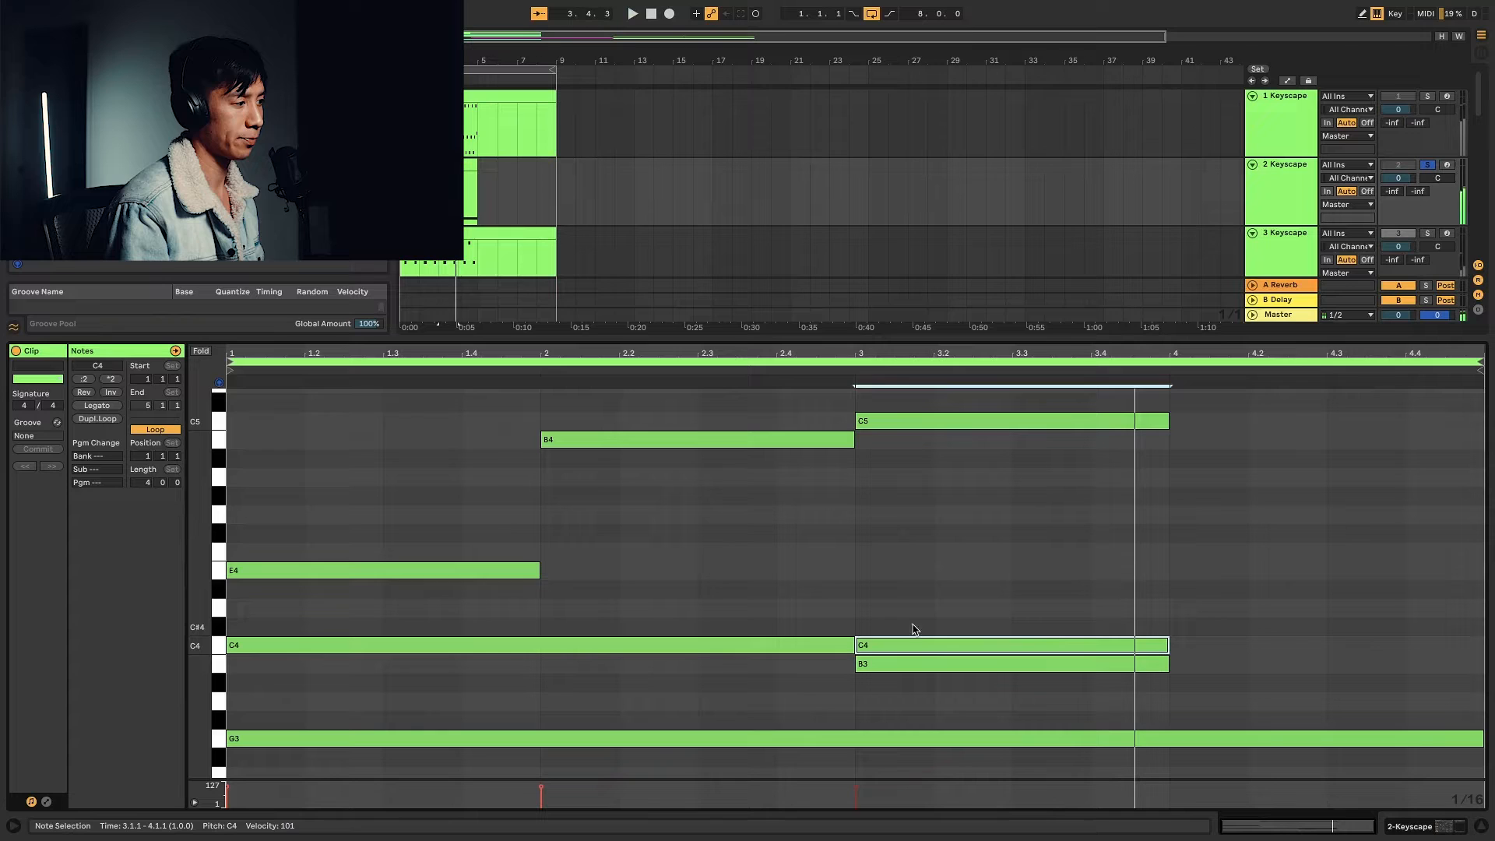
key(Delete)
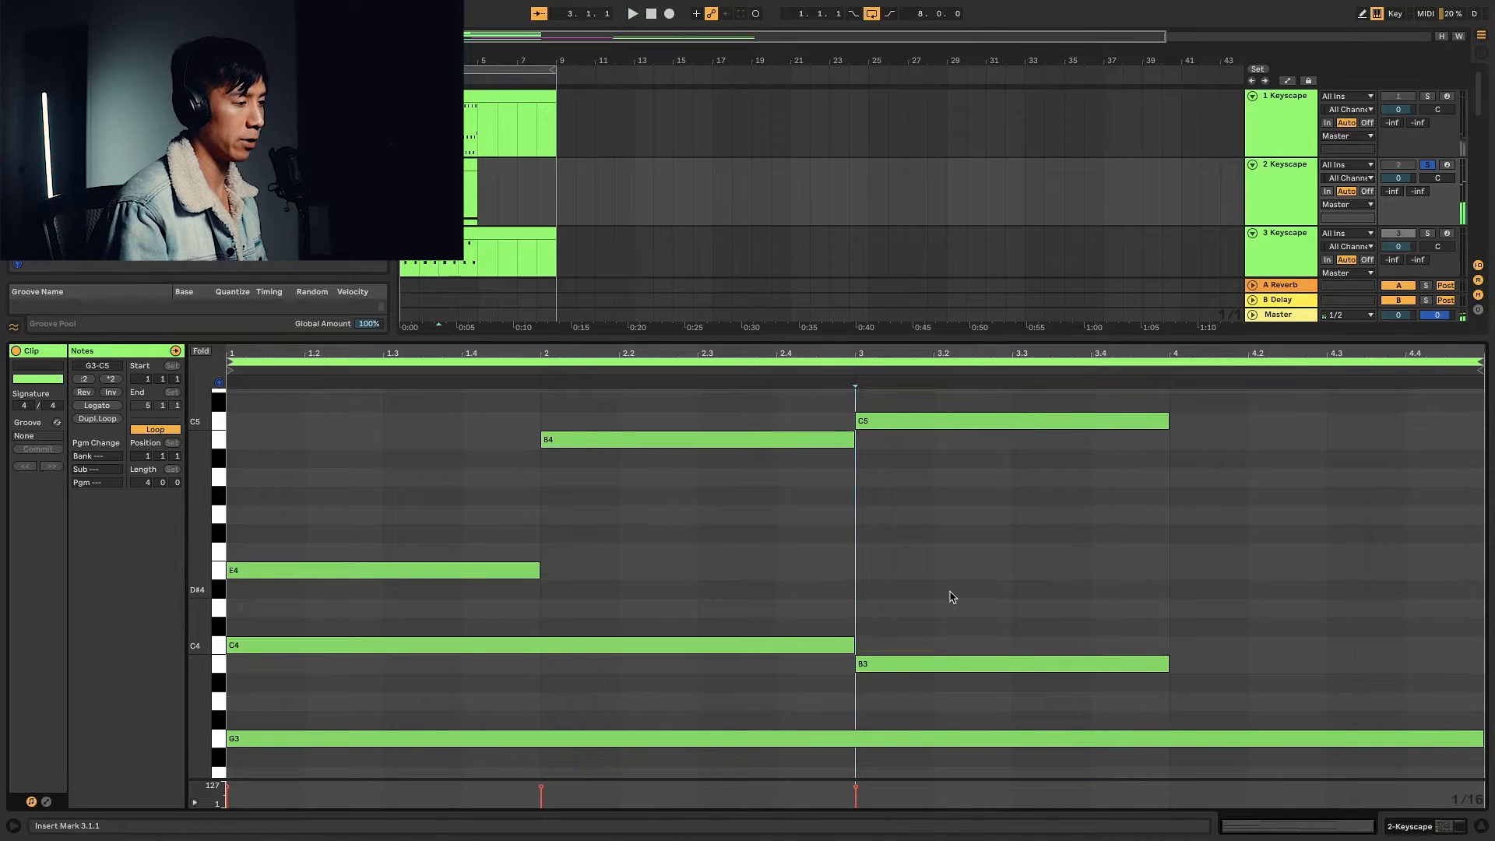
Add one-bar B3 and G4 notes at 4.1.1 and play the clip through the arpeggiator
scroll(1120, 636, down, 1)
scroll(1151, 640, right, 1)
click(1135, 648)
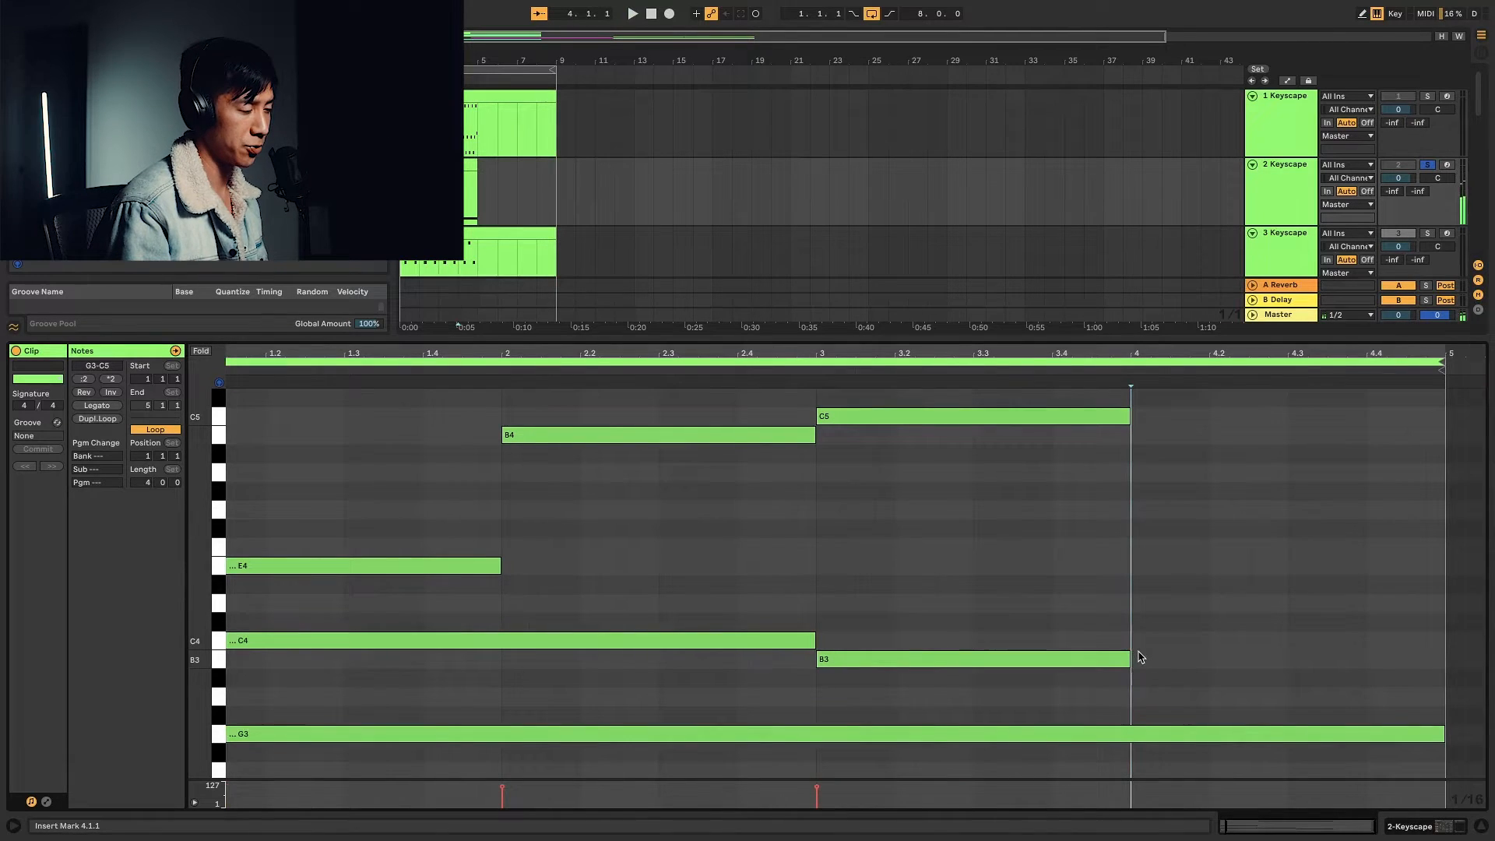
double_click(1139, 659)
drag(1150, 656, 1445, 659)
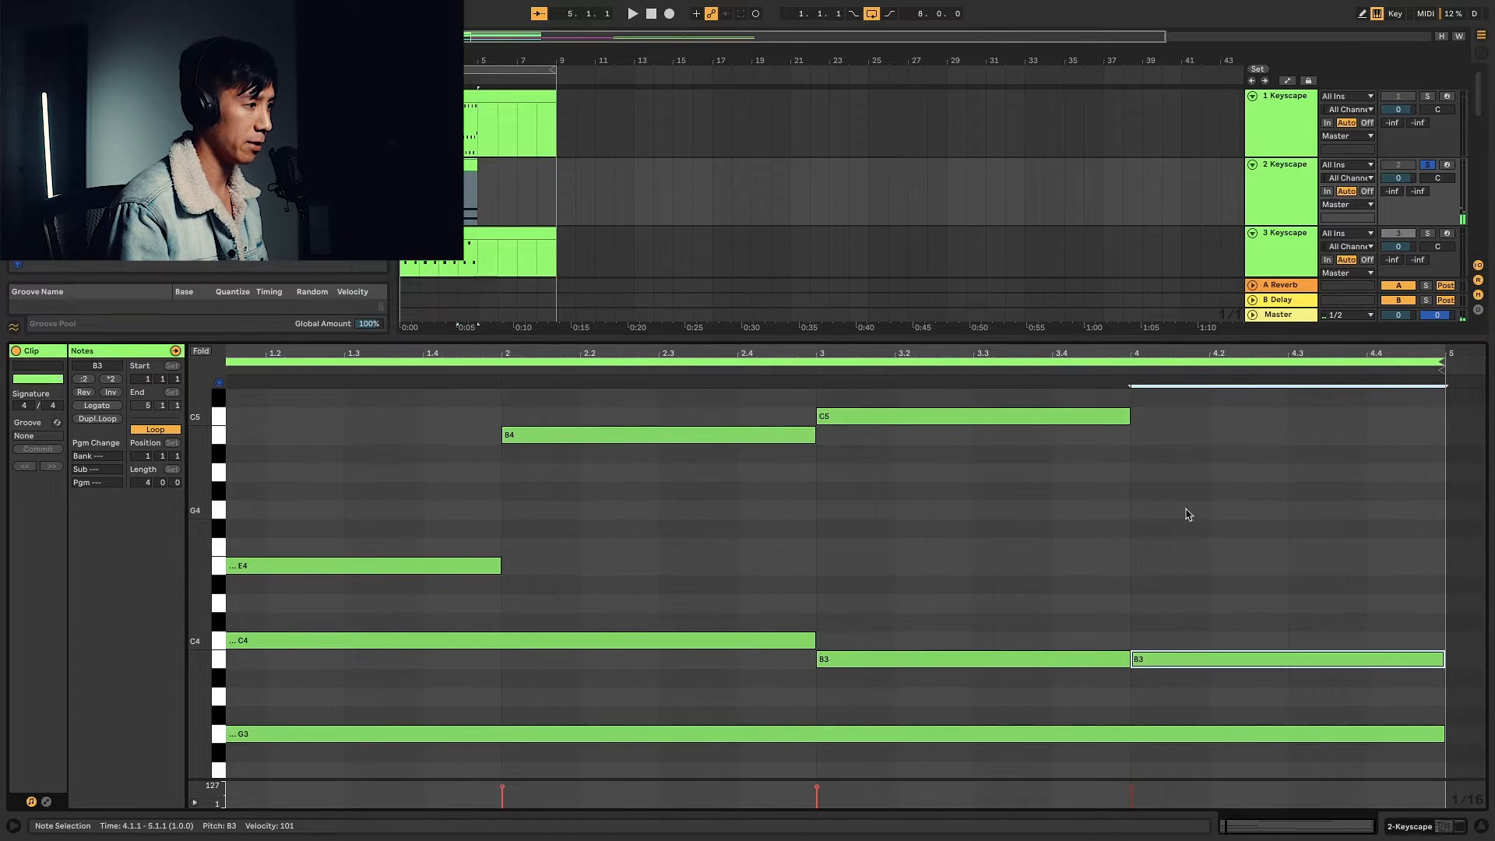
double_click(1143, 512)
drag(1149, 511, 1425, 518)
key(space)
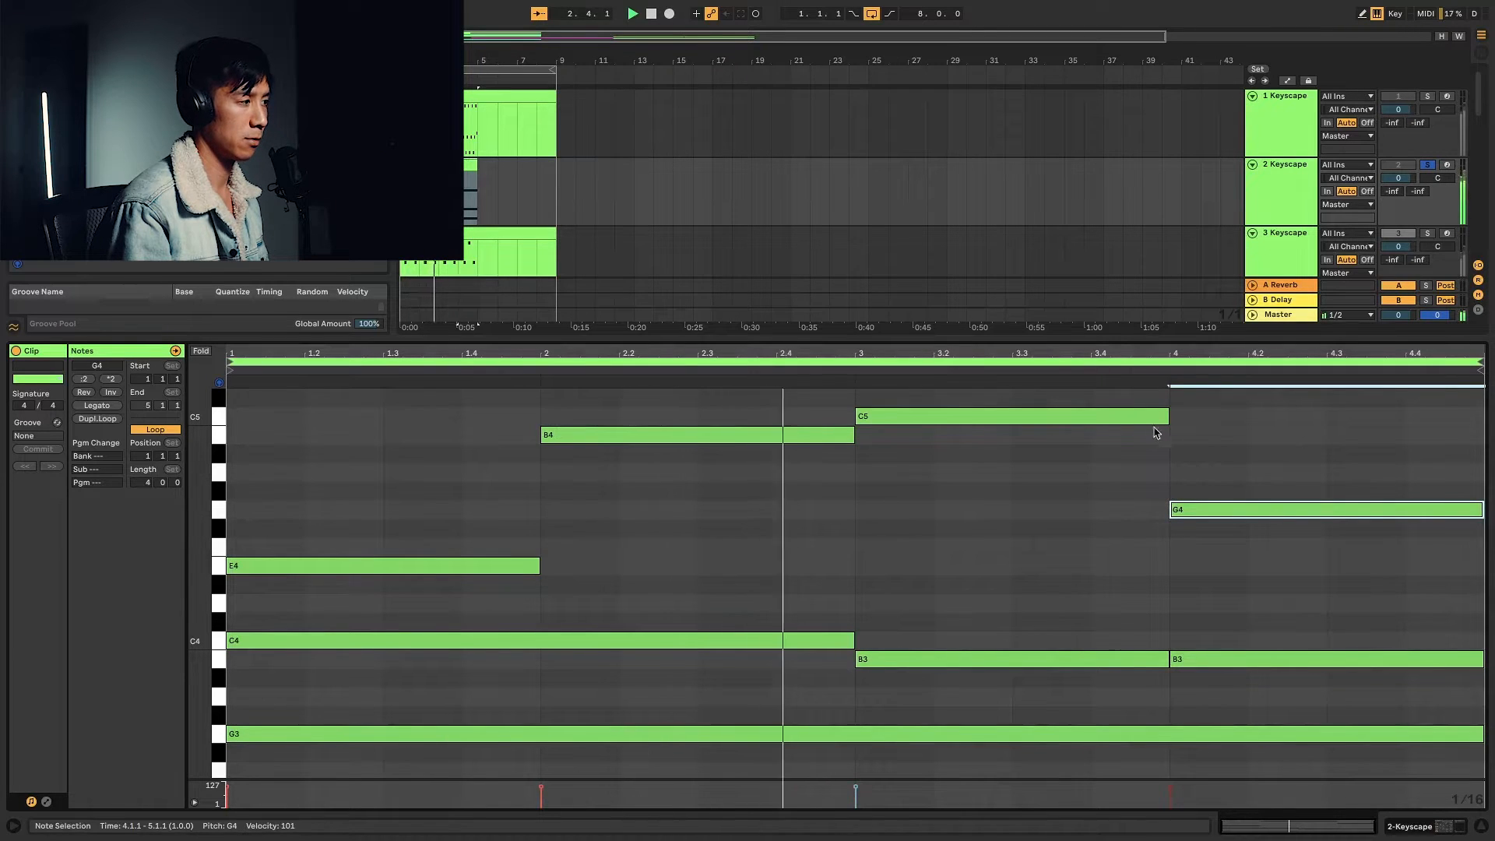
scroll(1249, 506, up, 3)
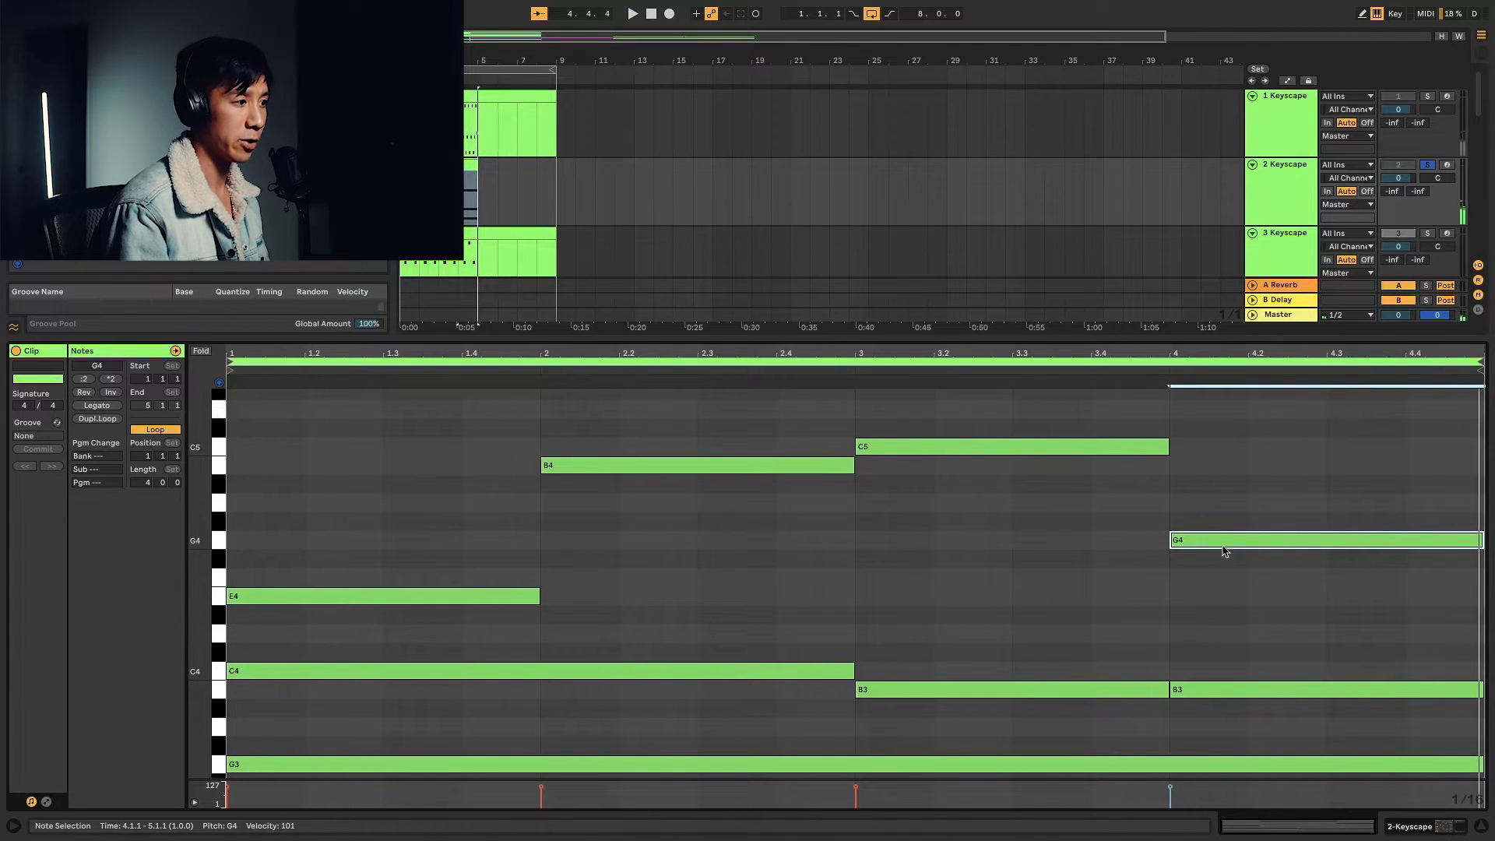
Raise the bar 4 G4 note to D5 and play the clip
drag(1221, 546, 1222, 410)
scroll(1197, 658, down, 2)
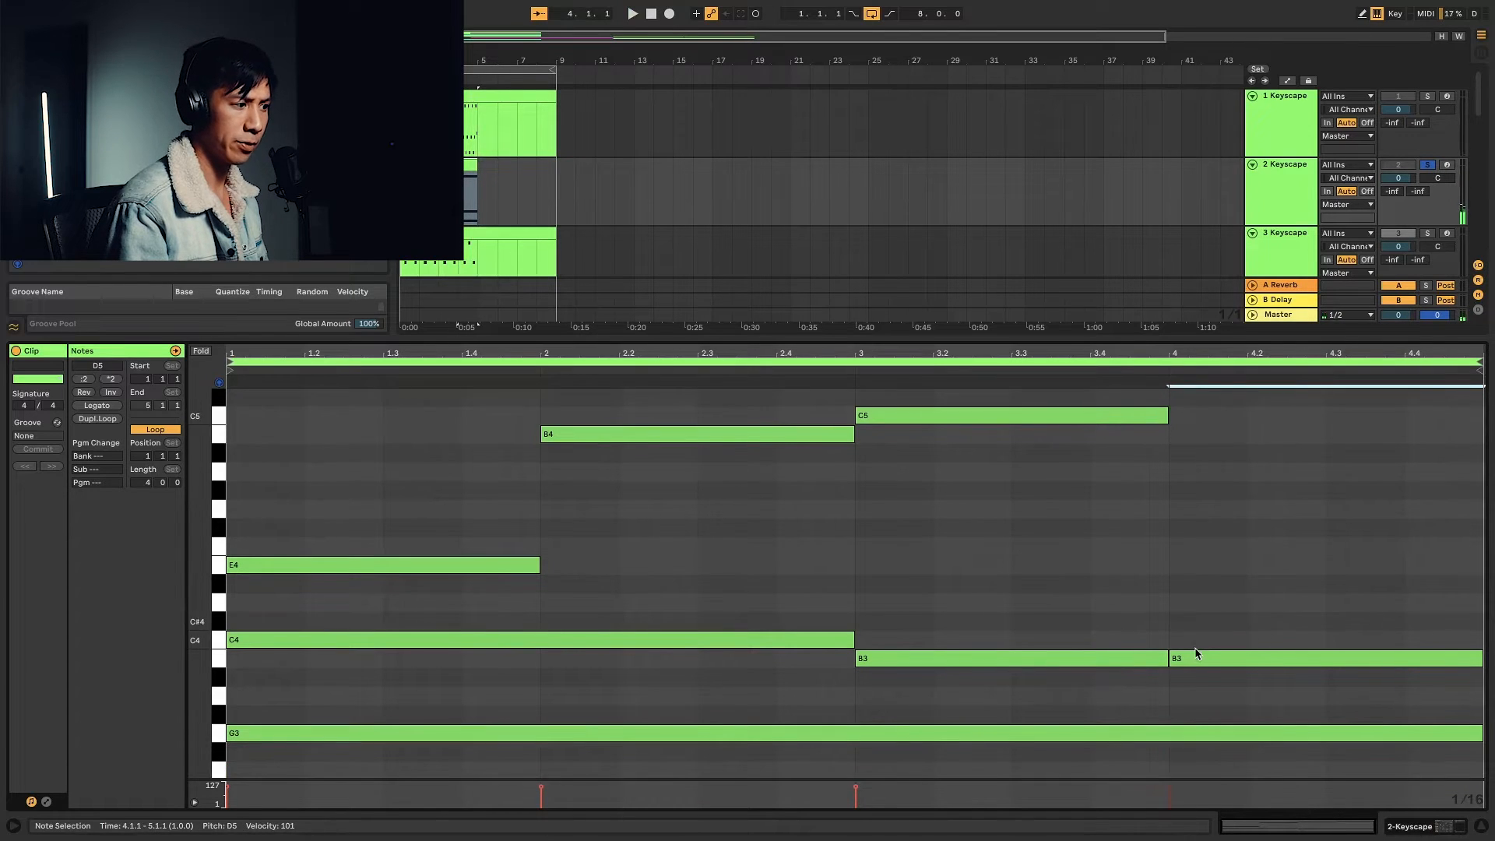
scroll(1198, 653, up, 1)
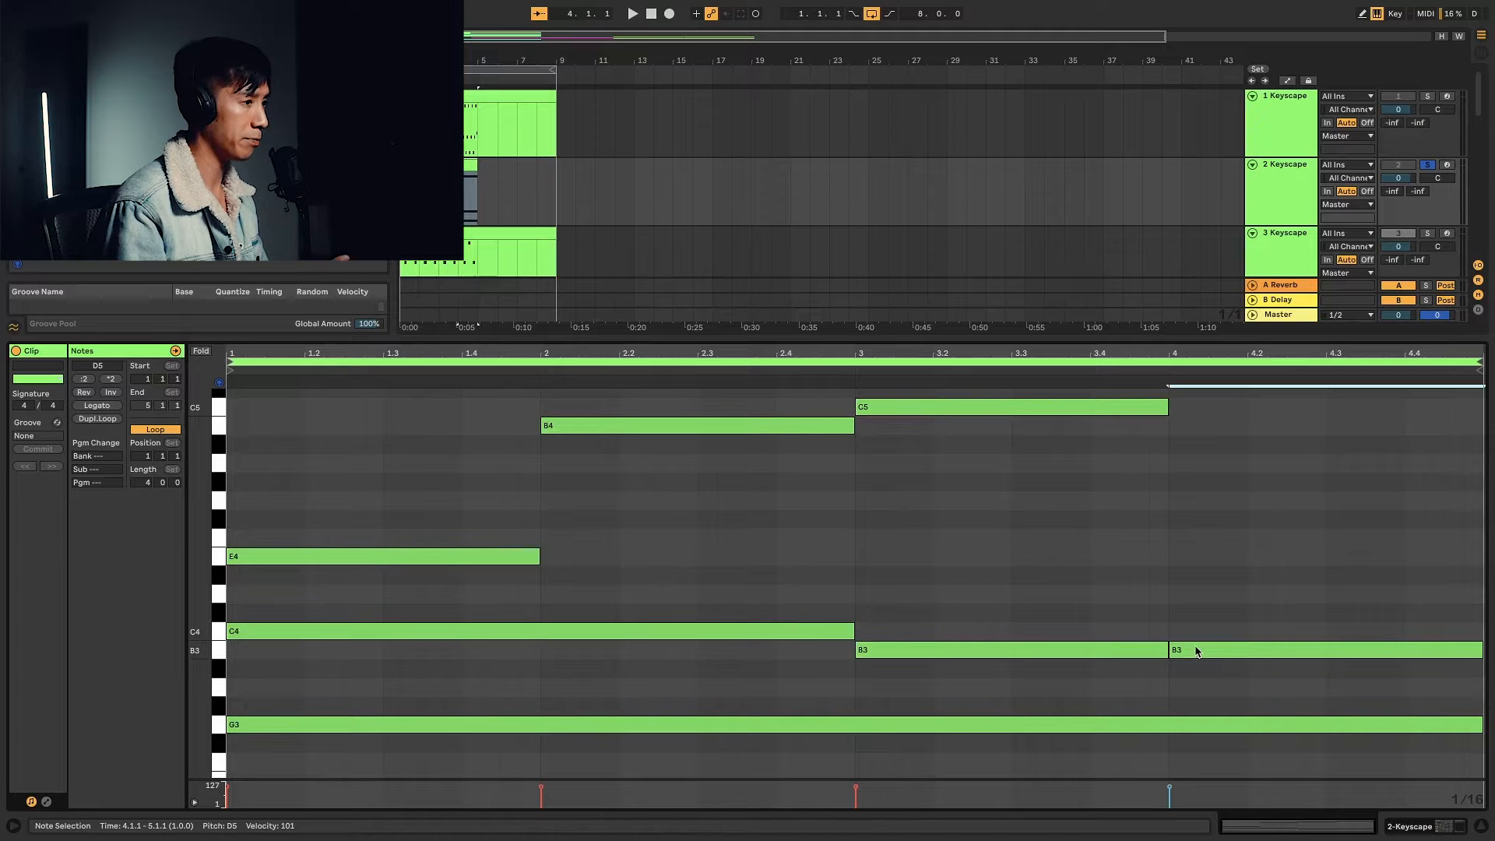
scroll(1203, 502, up, 2)
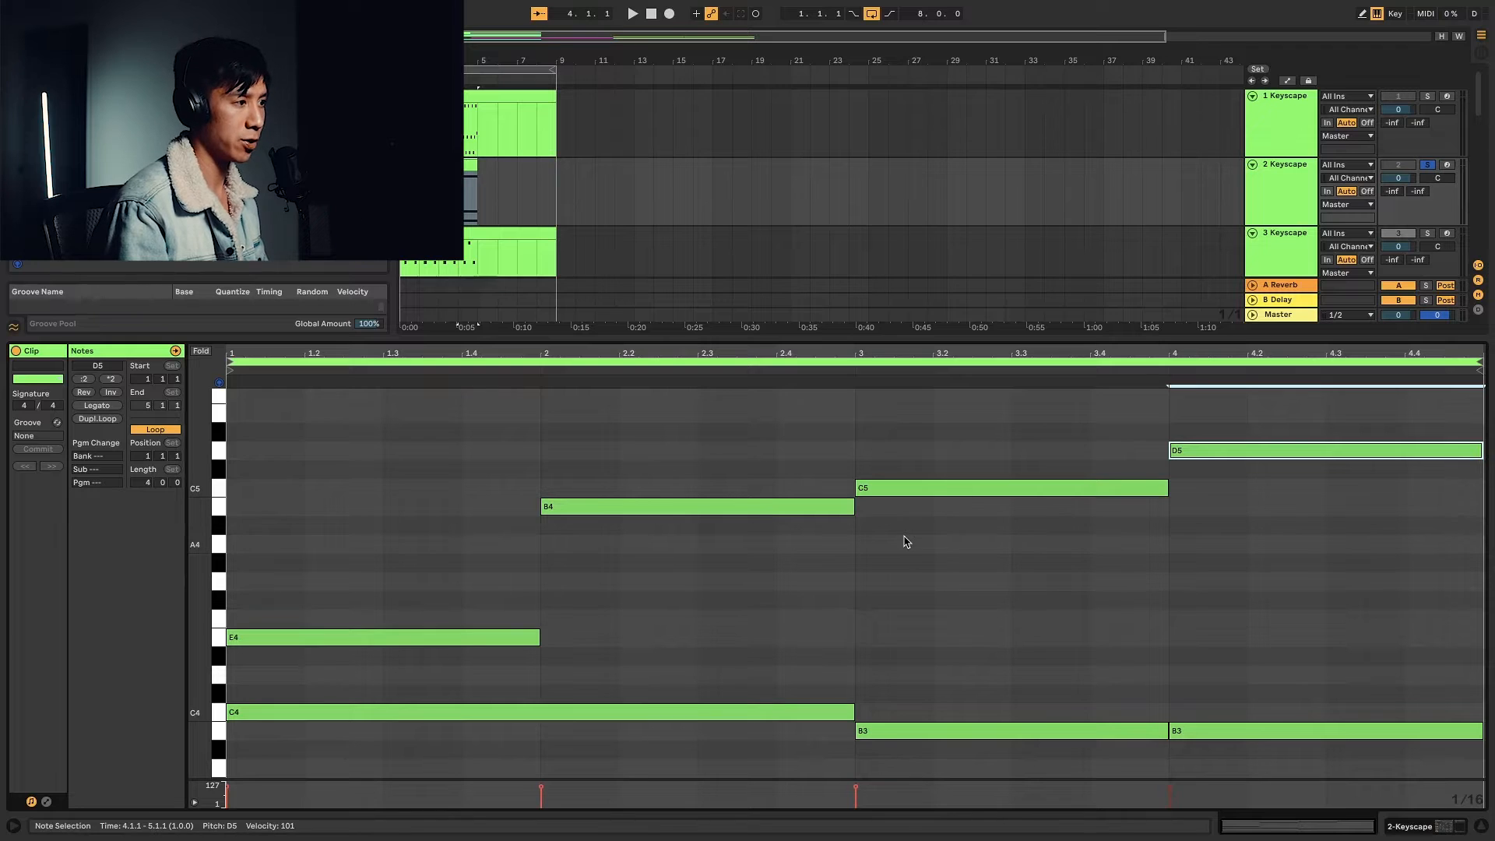
scroll(1082, 545, down, 1)
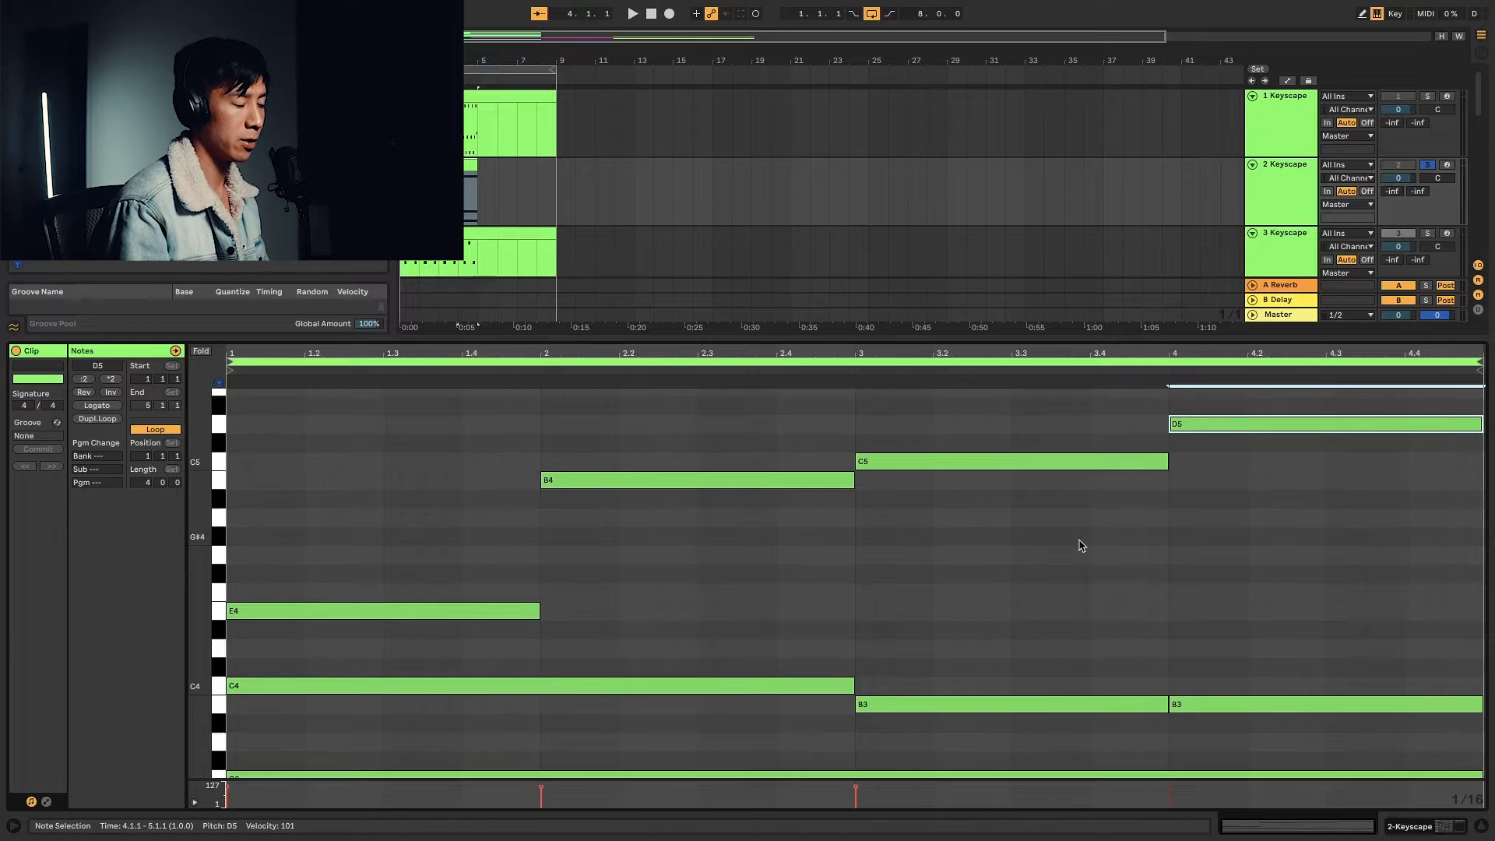
click(816, 380)
key(space)
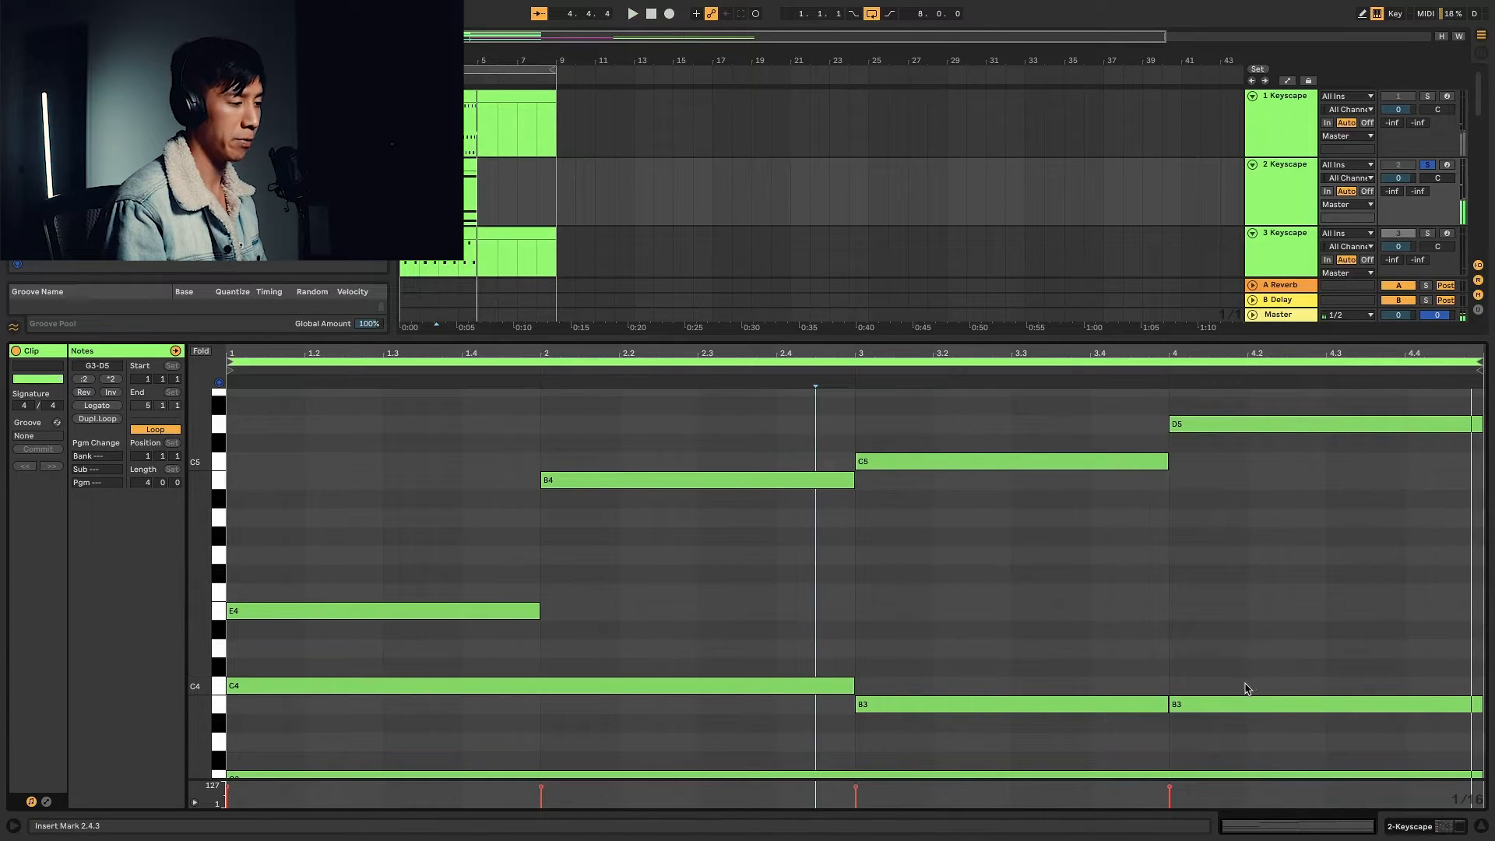
Raise the B3 note at 4.1.1 by one semitone to C4 and play the last bars
click(1212, 704)
key(Up)
click(997, 362)
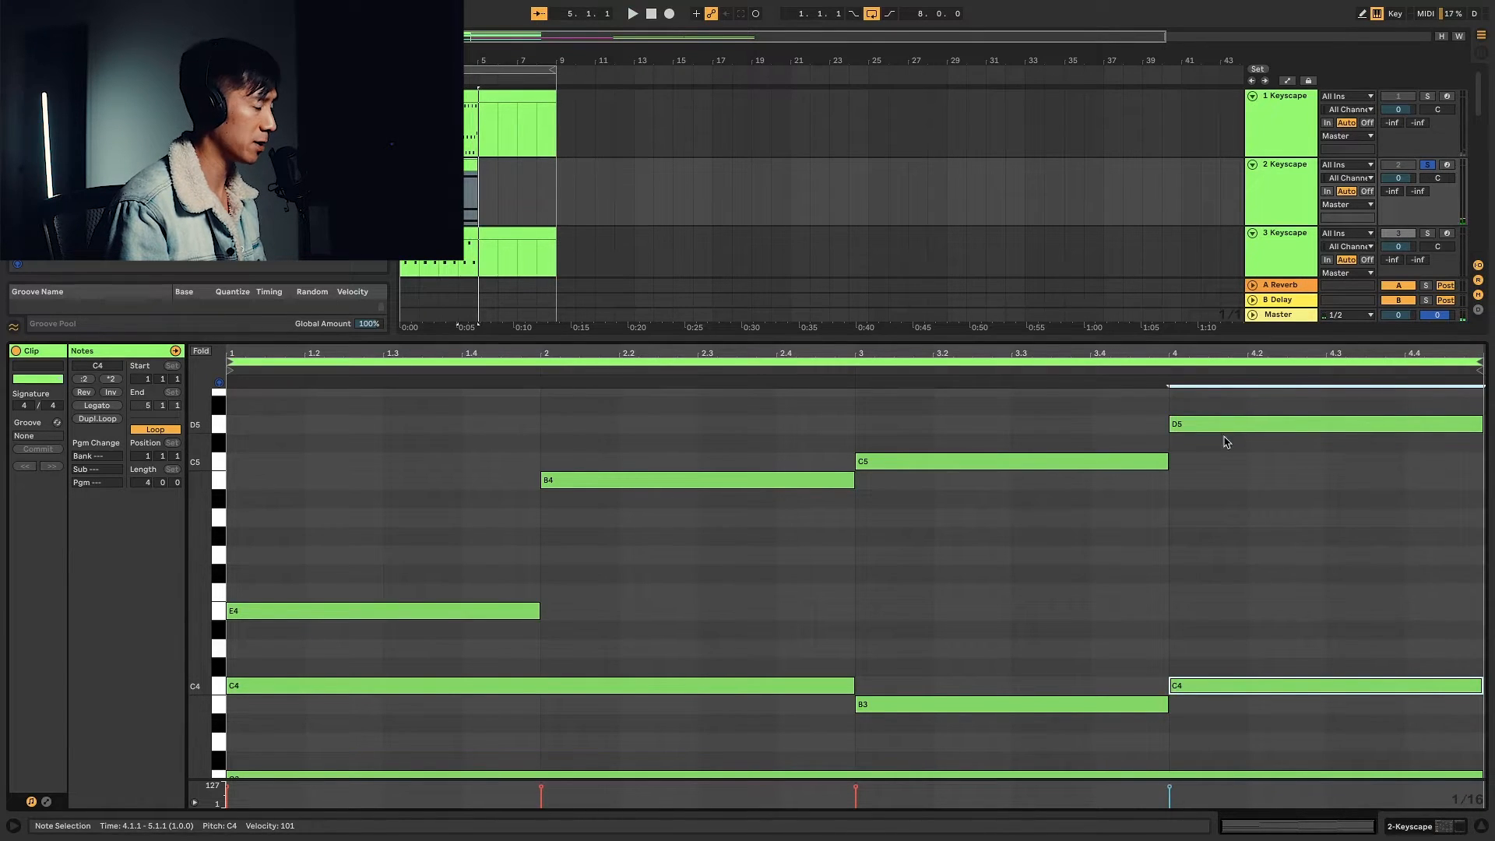
Move the bar 4 C4 note down to B3 and the D5 note down to G4, and play the clip
scroll(1209, 478, down, 2)
drag(1200, 655, 1205, 674)
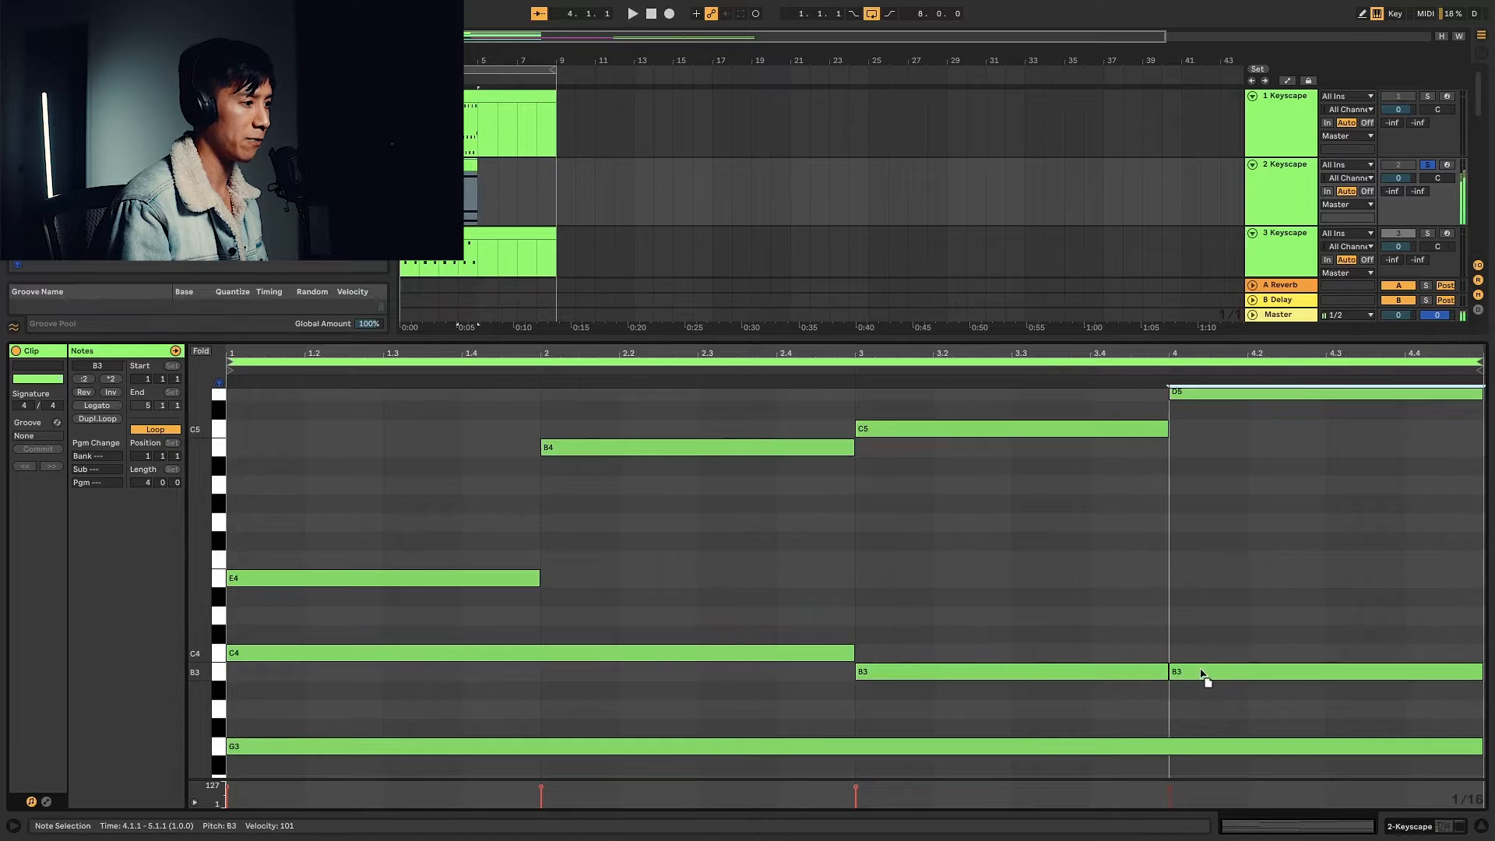
drag(1181, 402, 1186, 529)
key(space)
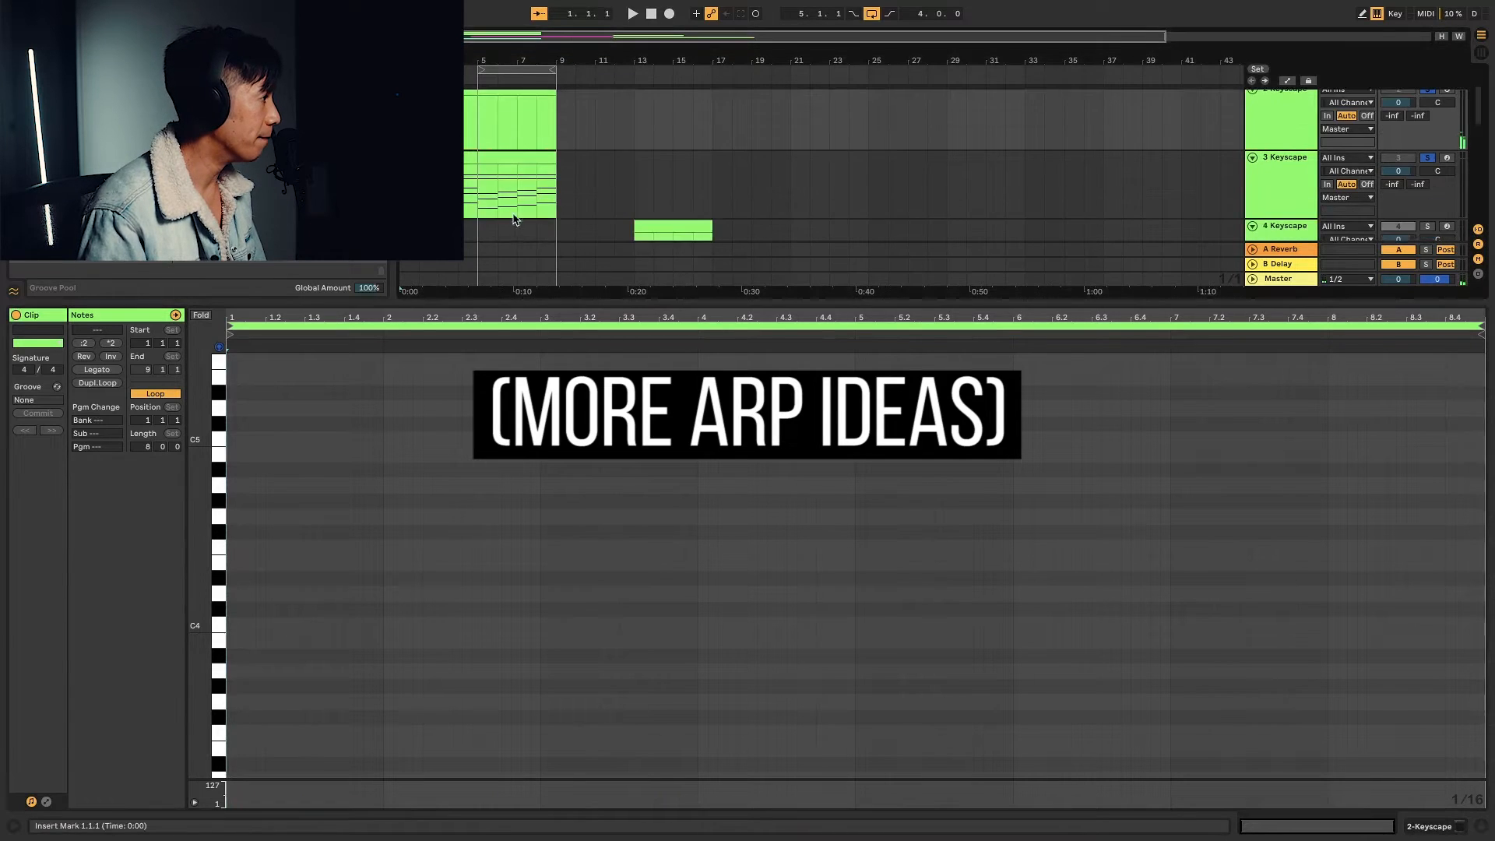
Add consecutive sixteenth notes C3, G3 and C4 from 1.1.1 in the empty clip on the second Keyscape track
scroll(514, 211, up, 2)
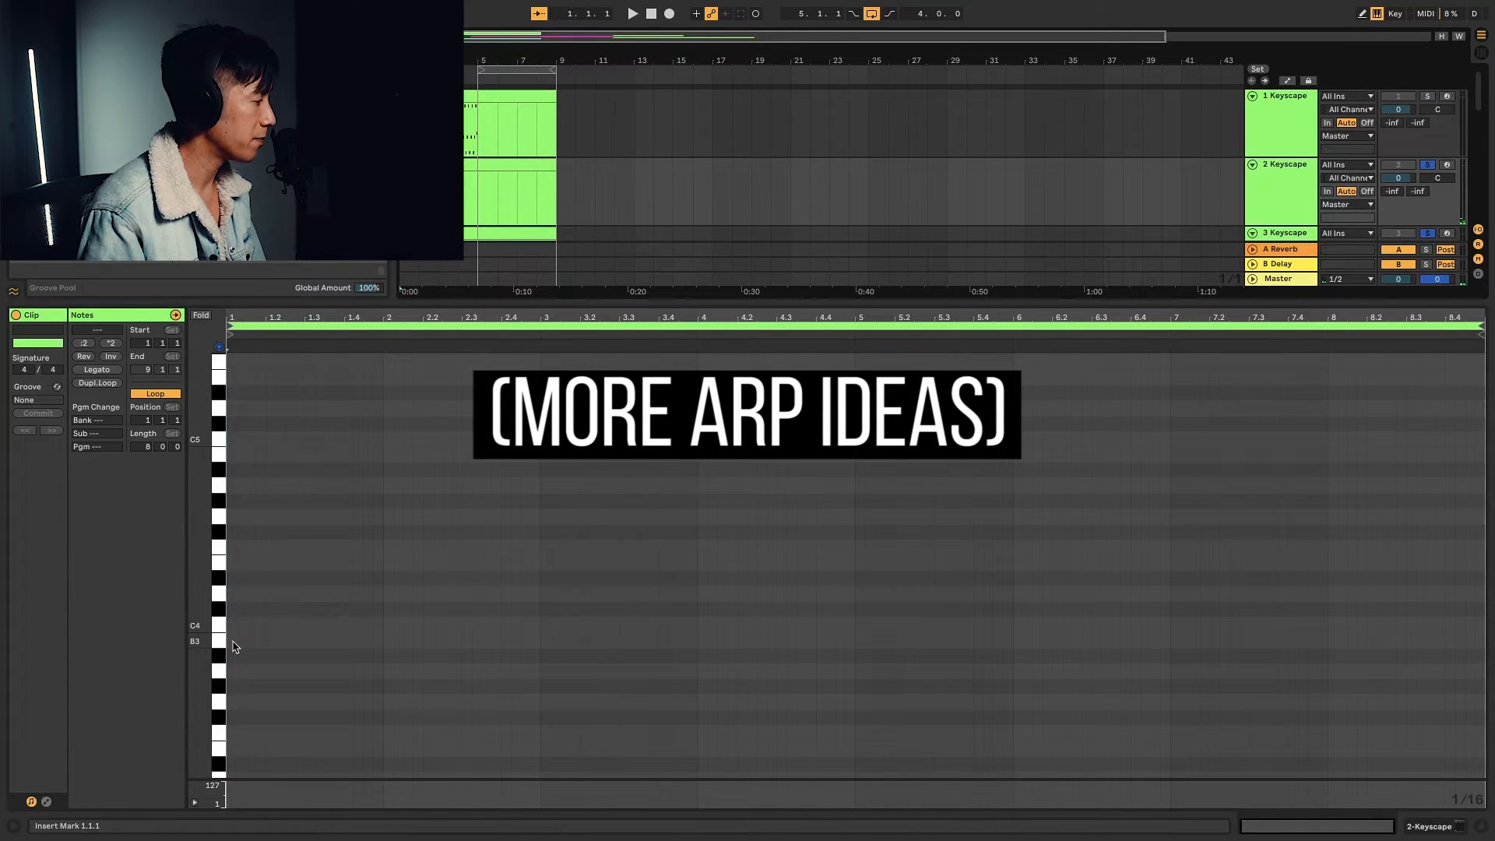
scroll(241, 678, down, 2)
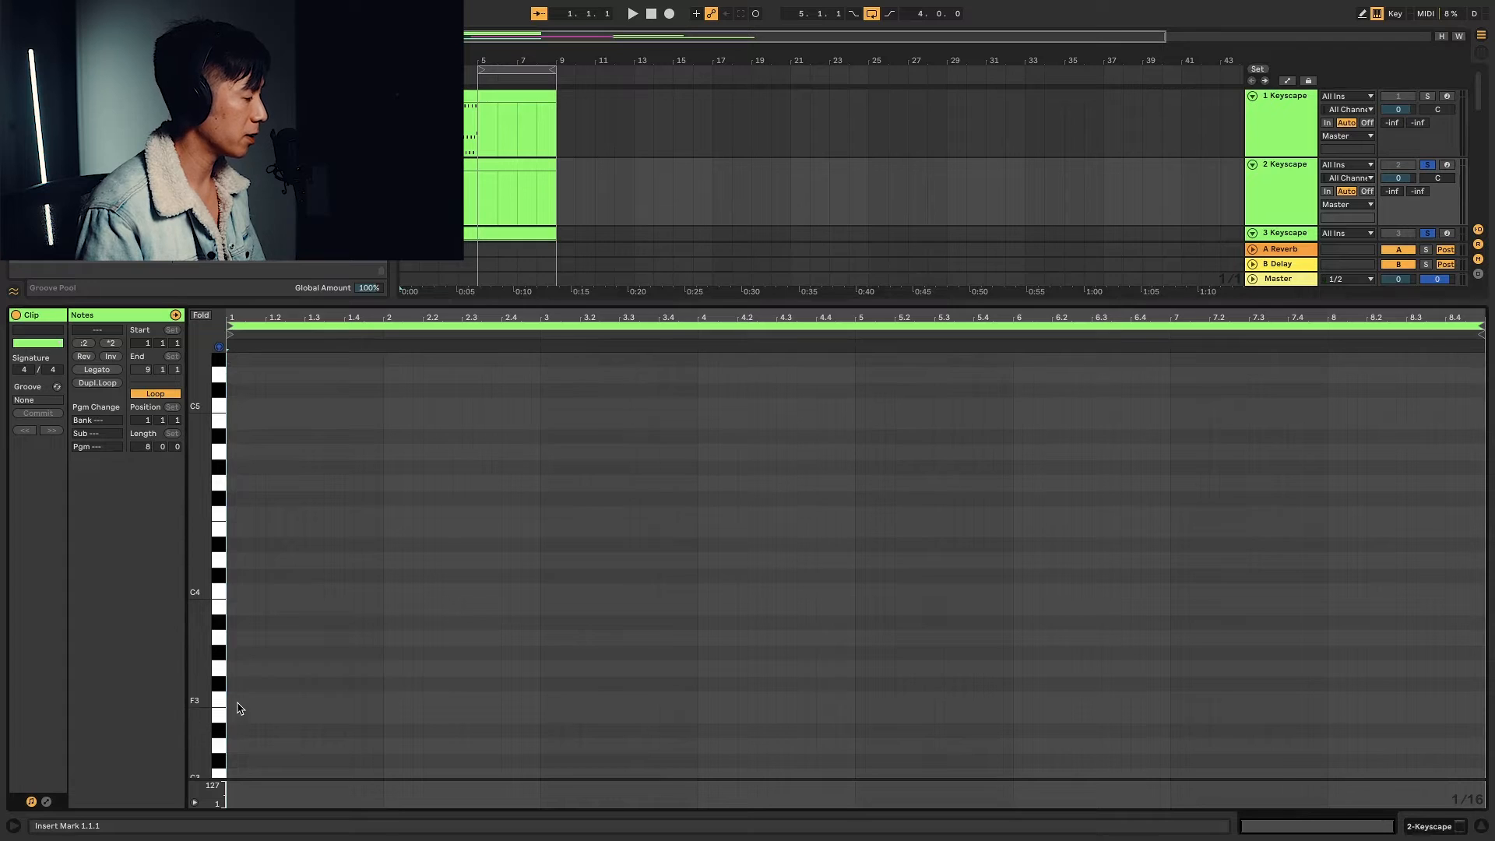
scroll(240, 712, down, 2)
click(237, 750)
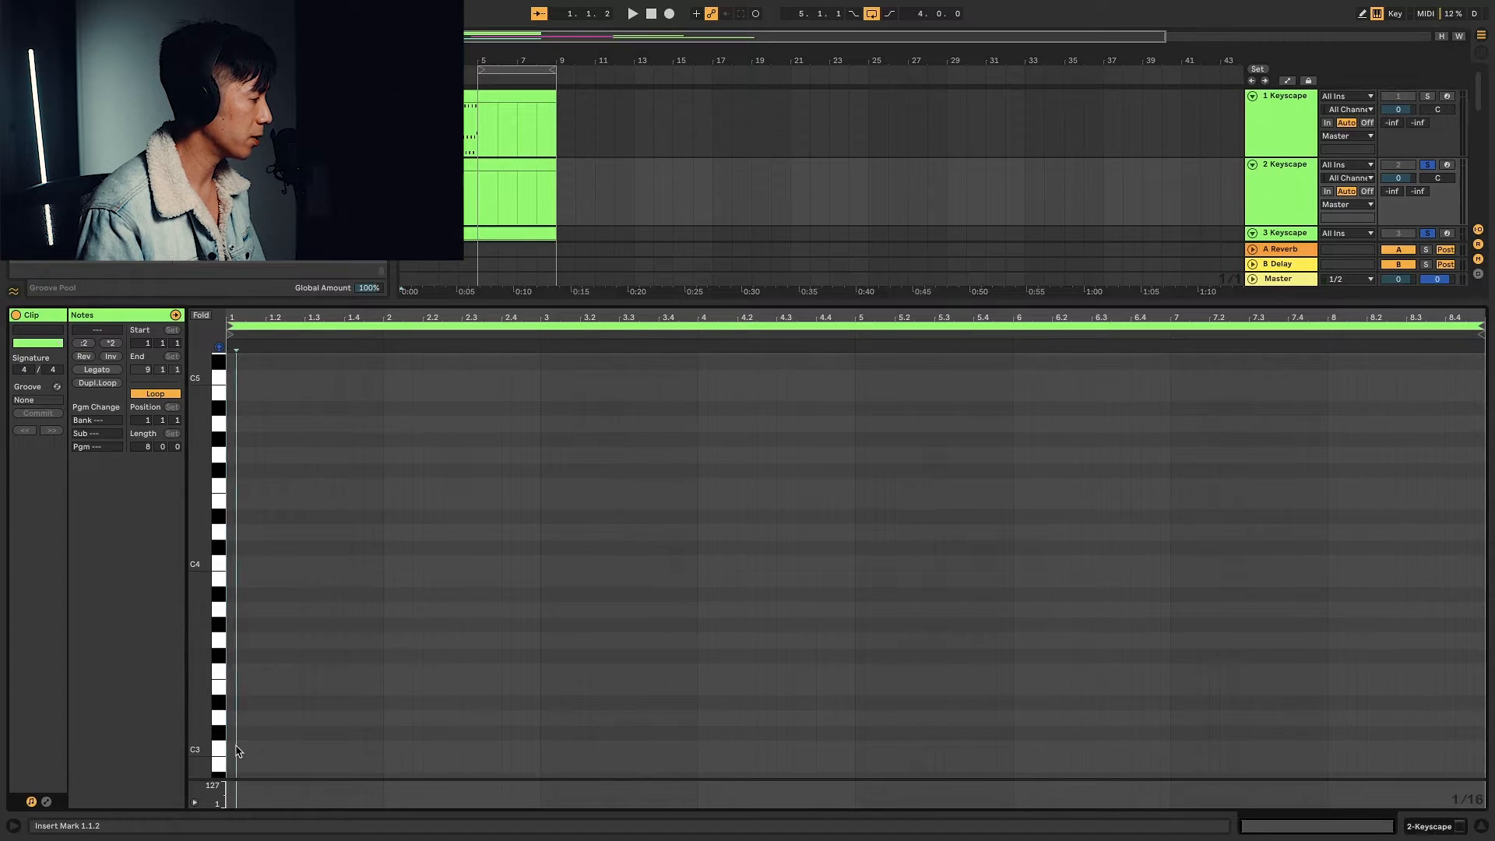
double_click(238, 750)
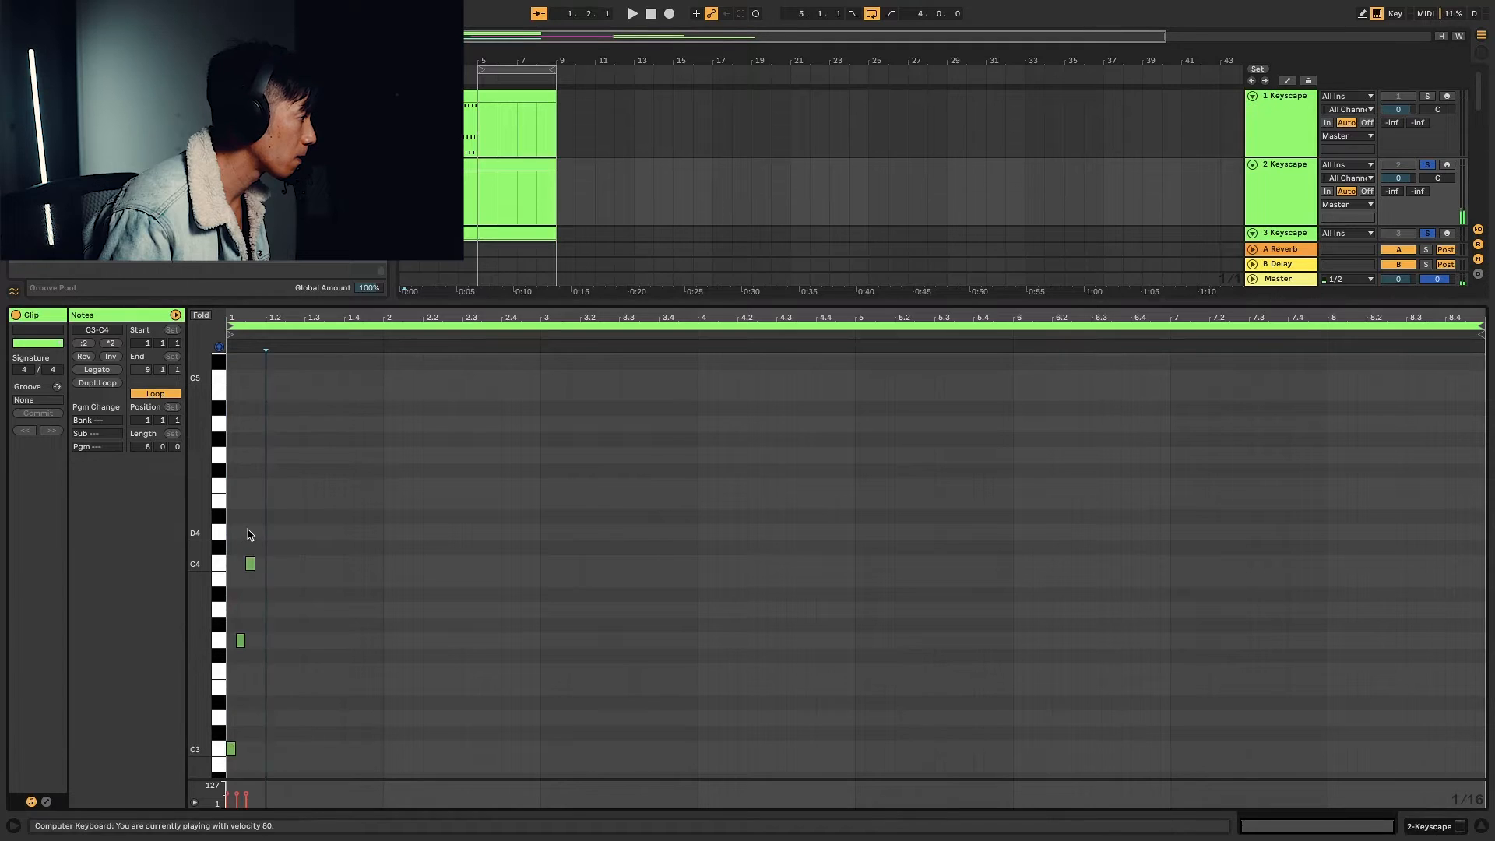
Duplicate the three-note group repeatedly to fill bars 1 and 2, and delete the surplus C4 at 3.1.1
drag(251, 534, 184, 749)
key(ctrl+d)
key(ctrl+d)
key(ctrl+d)
key(ctrl+d)
key(ctrl+d)
key(ctrl+d)
key(ctrl+d)
key(ctrl+d)
key(ctrl+d)
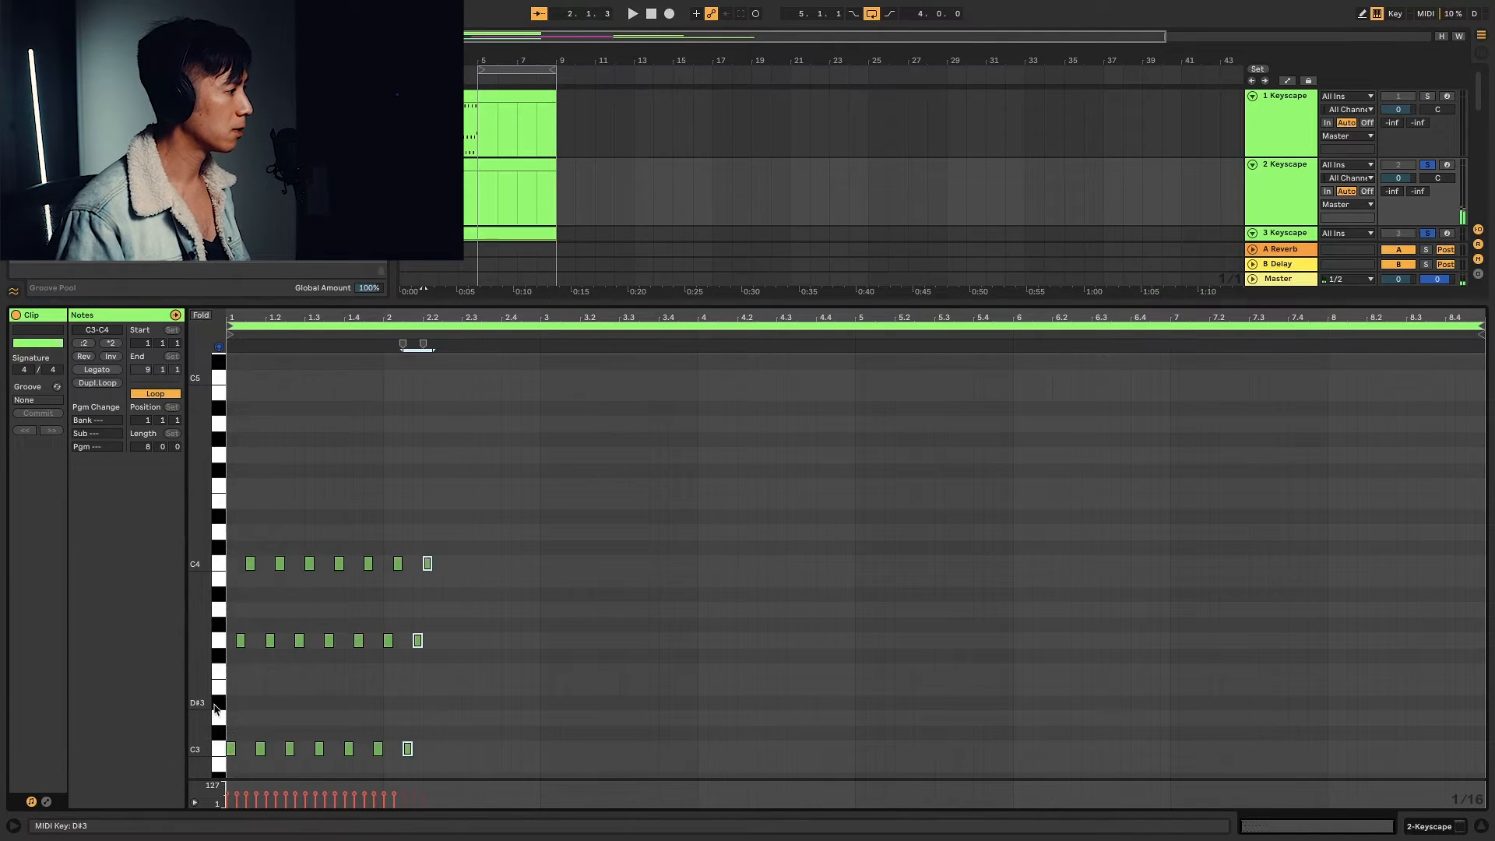
click(620, 534)
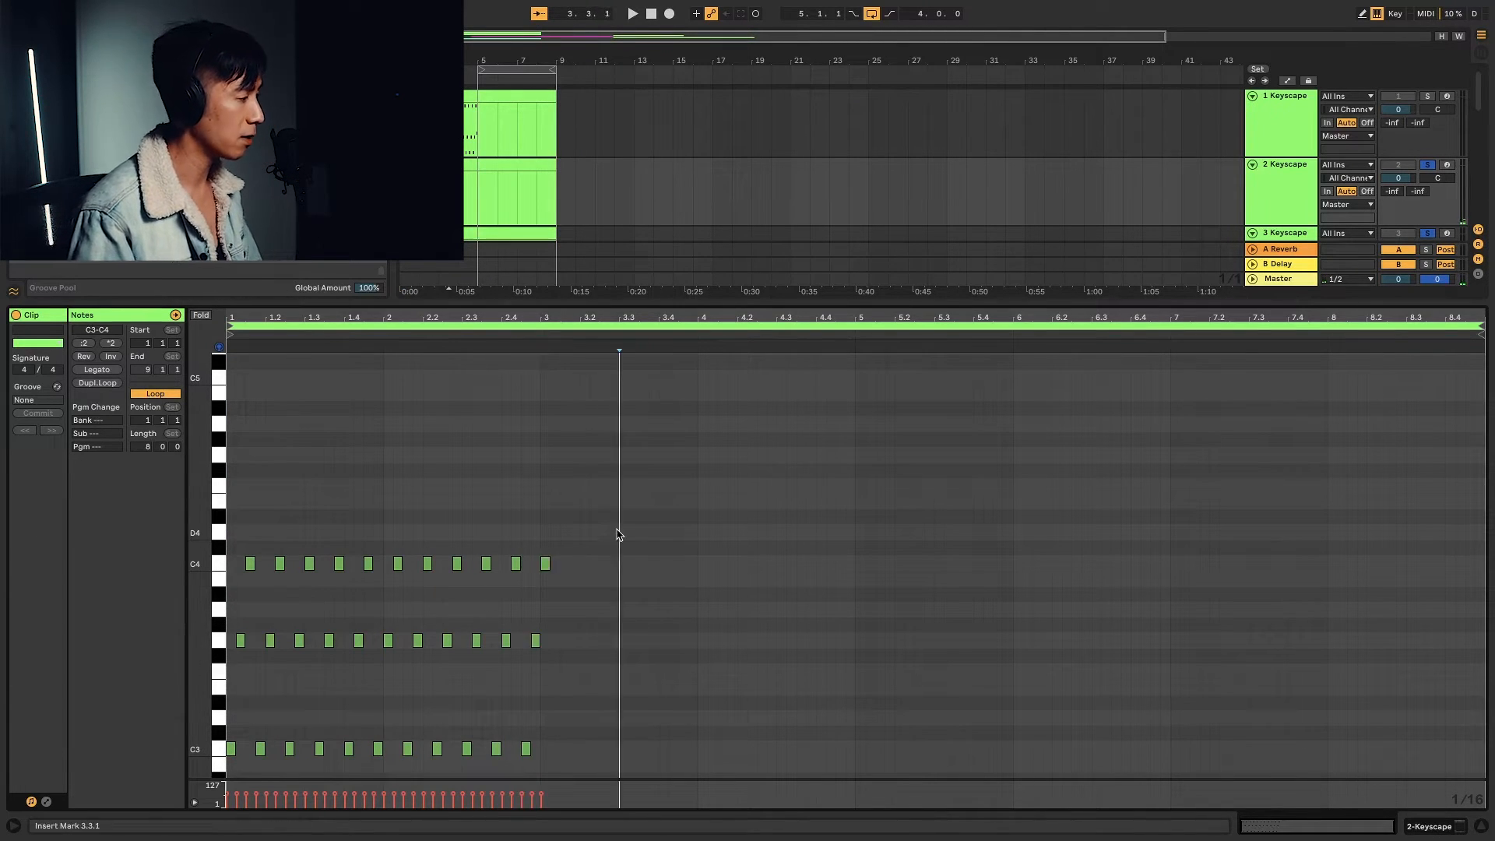
click(547, 564)
key(Delete)
Play the pattern and raise the last G3 note at 2.4.4 to D4
key(space)
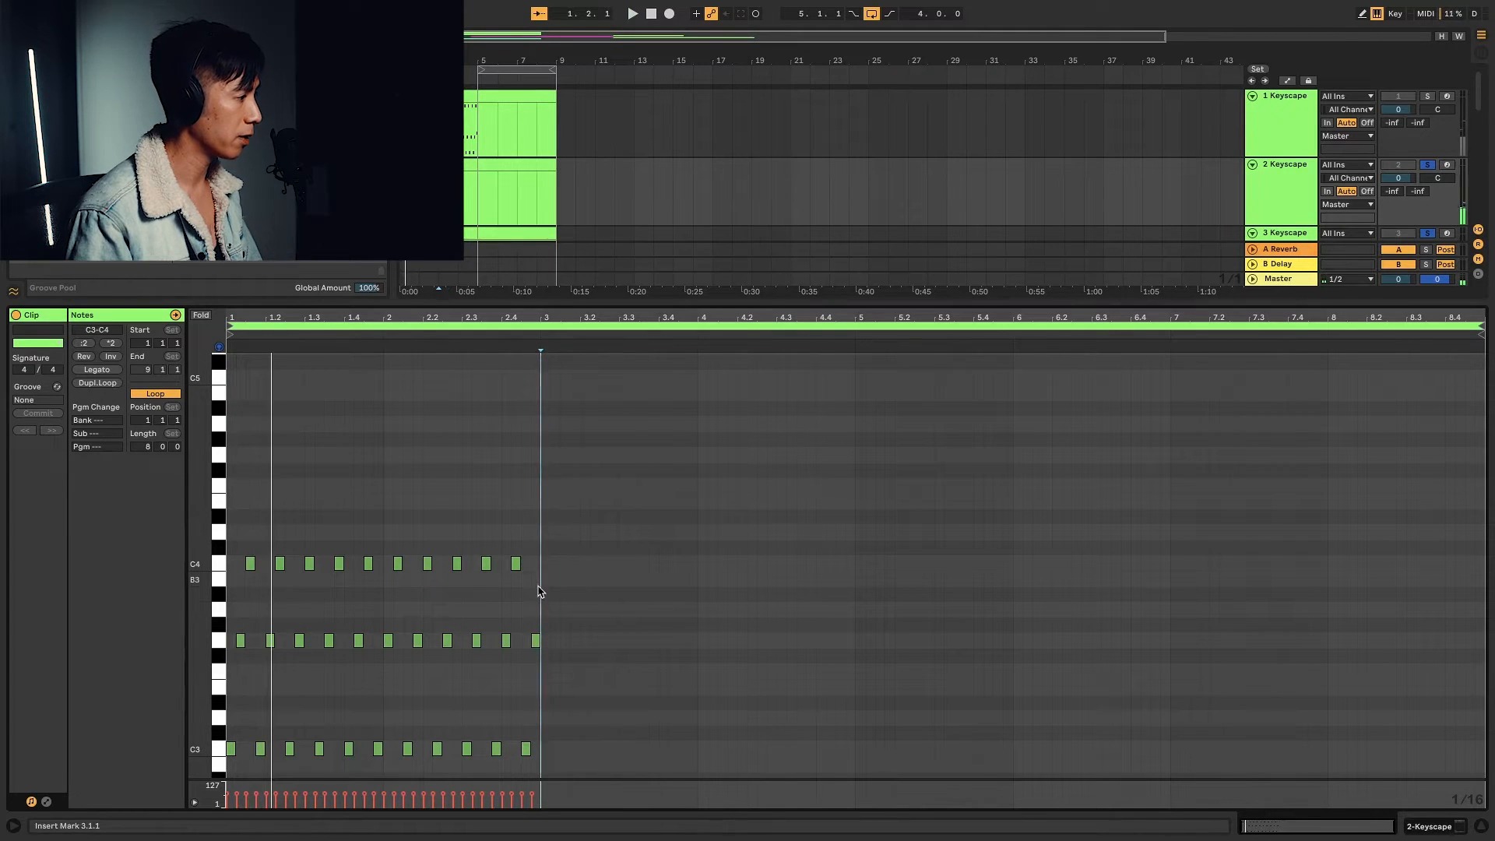
drag(540, 642, 537, 535)
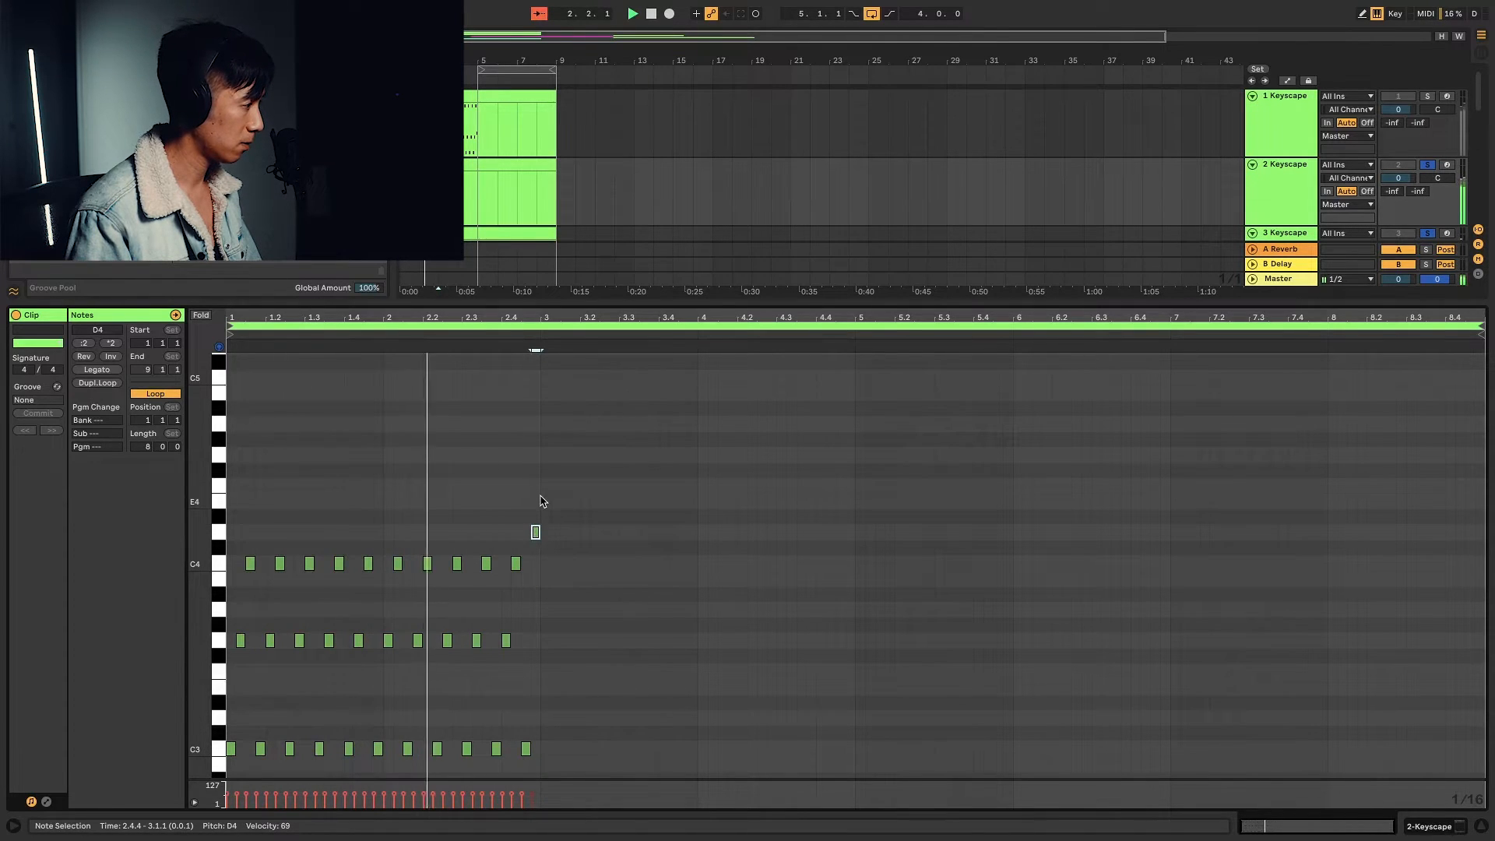
key(space)
Duplicate the whole two-bar pattern into bars 3 and 4 and play the clip
key(ctrl+a)
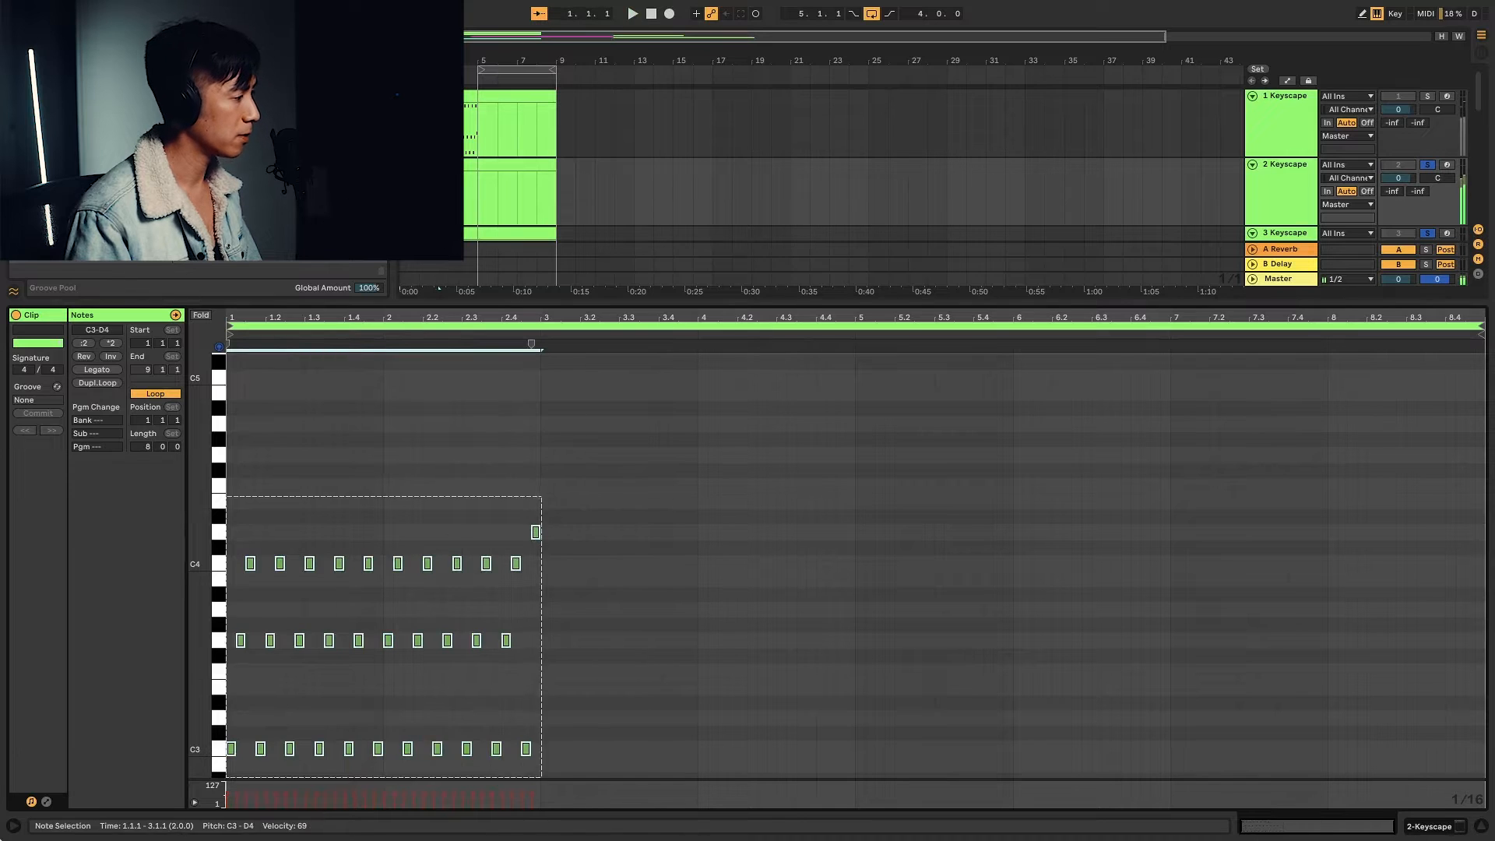
click(627, 615)
key(ctrl+d)
key(space)
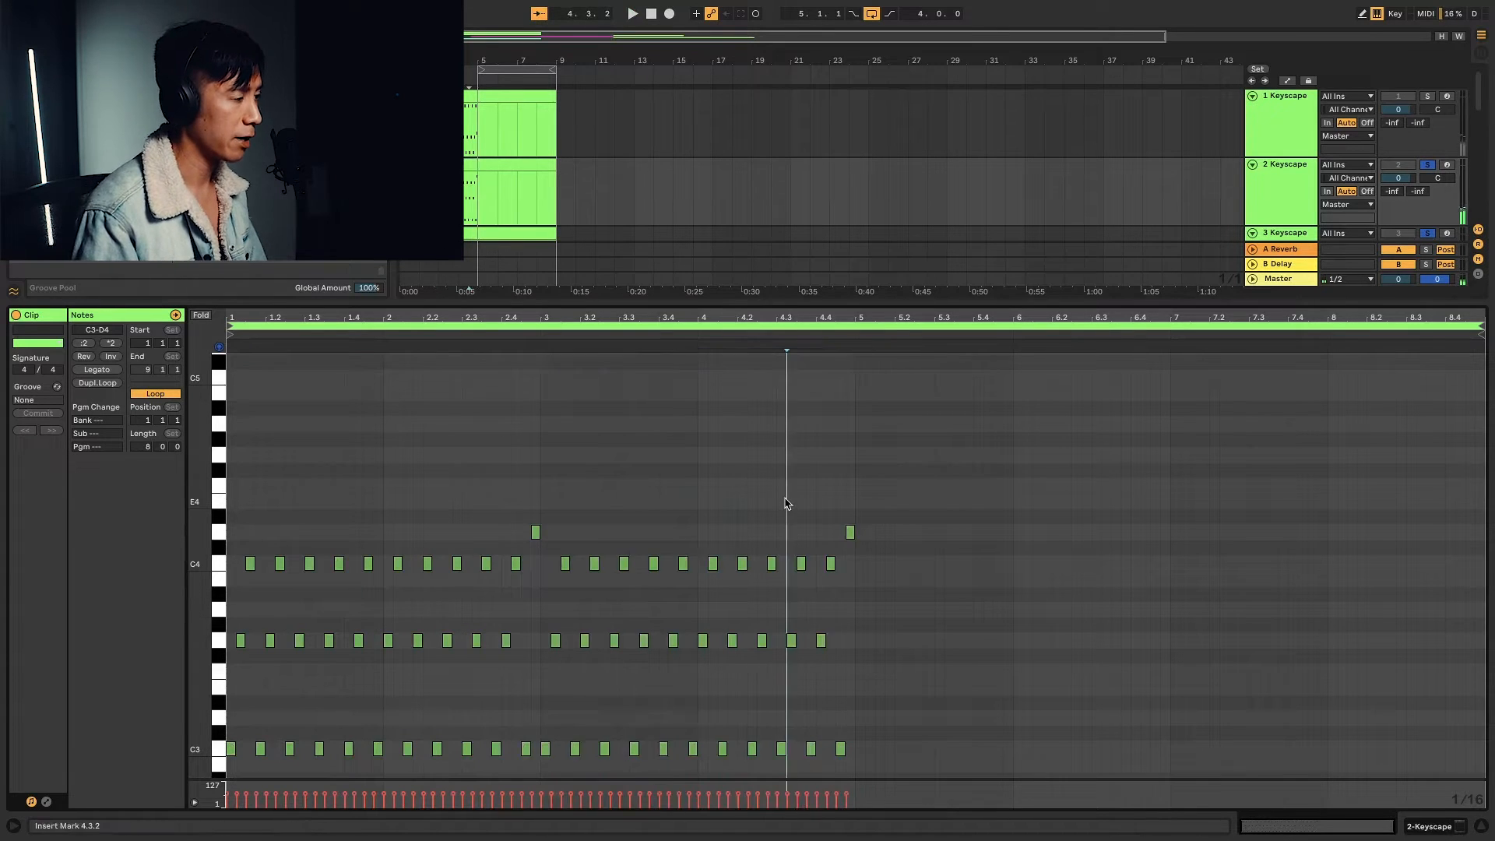
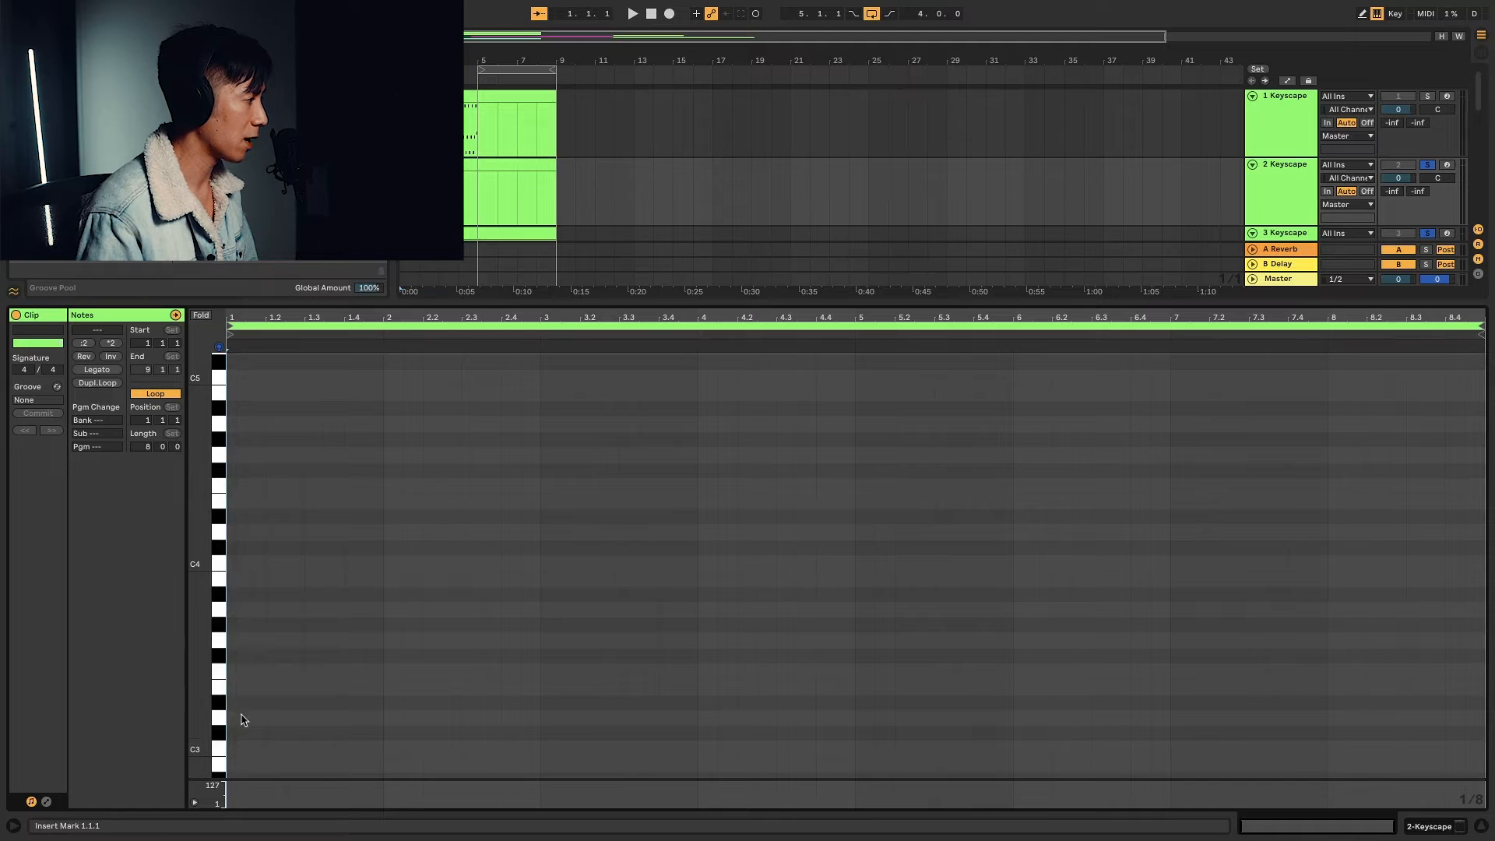
Add consecutive eighth notes C4, C3, G3 and C3 from 1.1.1 in the empty clip on the second Keyscape track
double_click(246, 564)
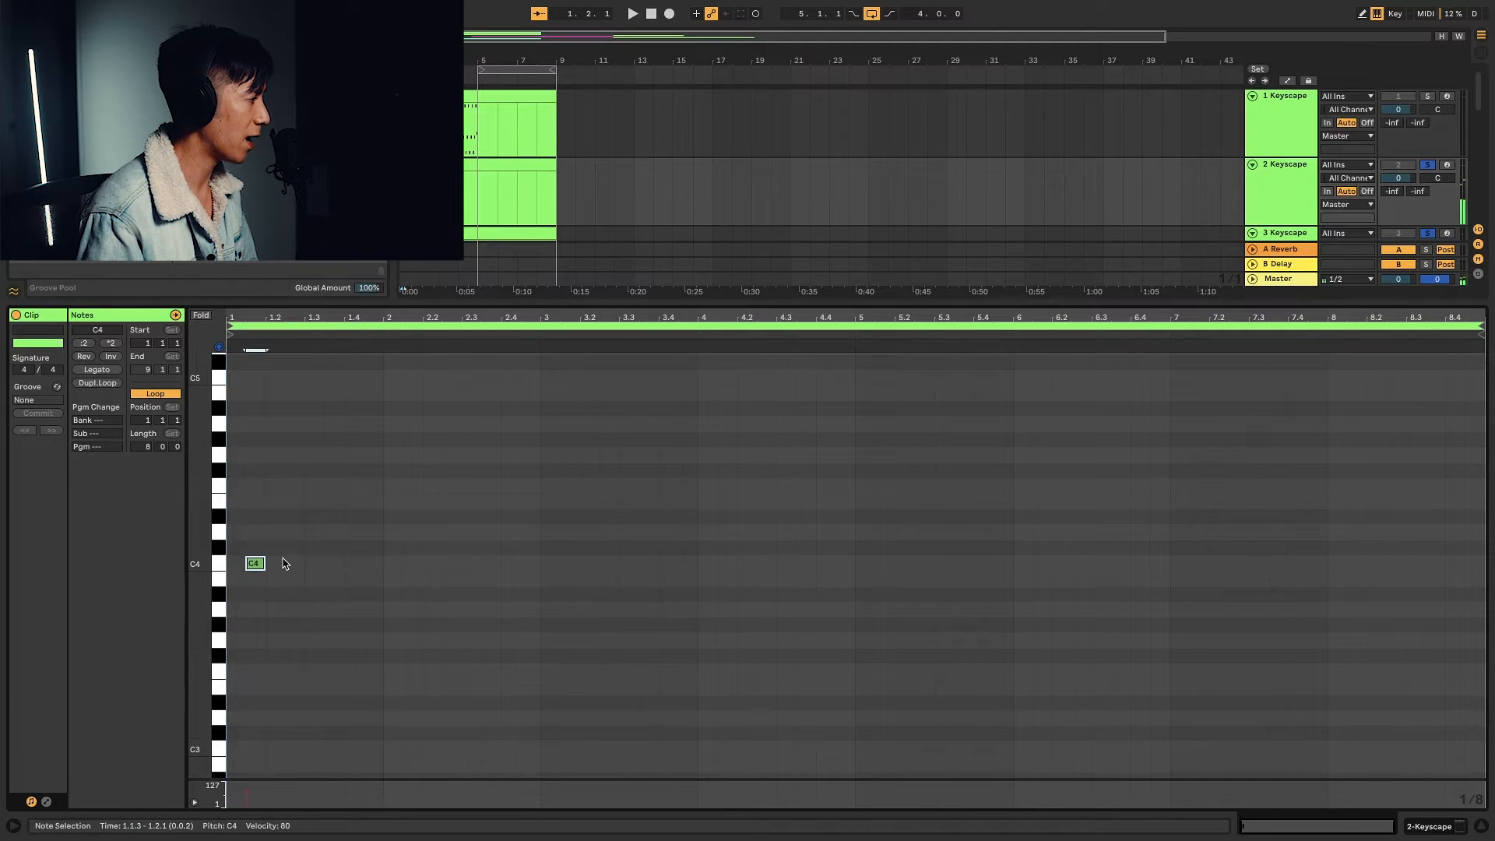
drag(260, 567, 240, 568)
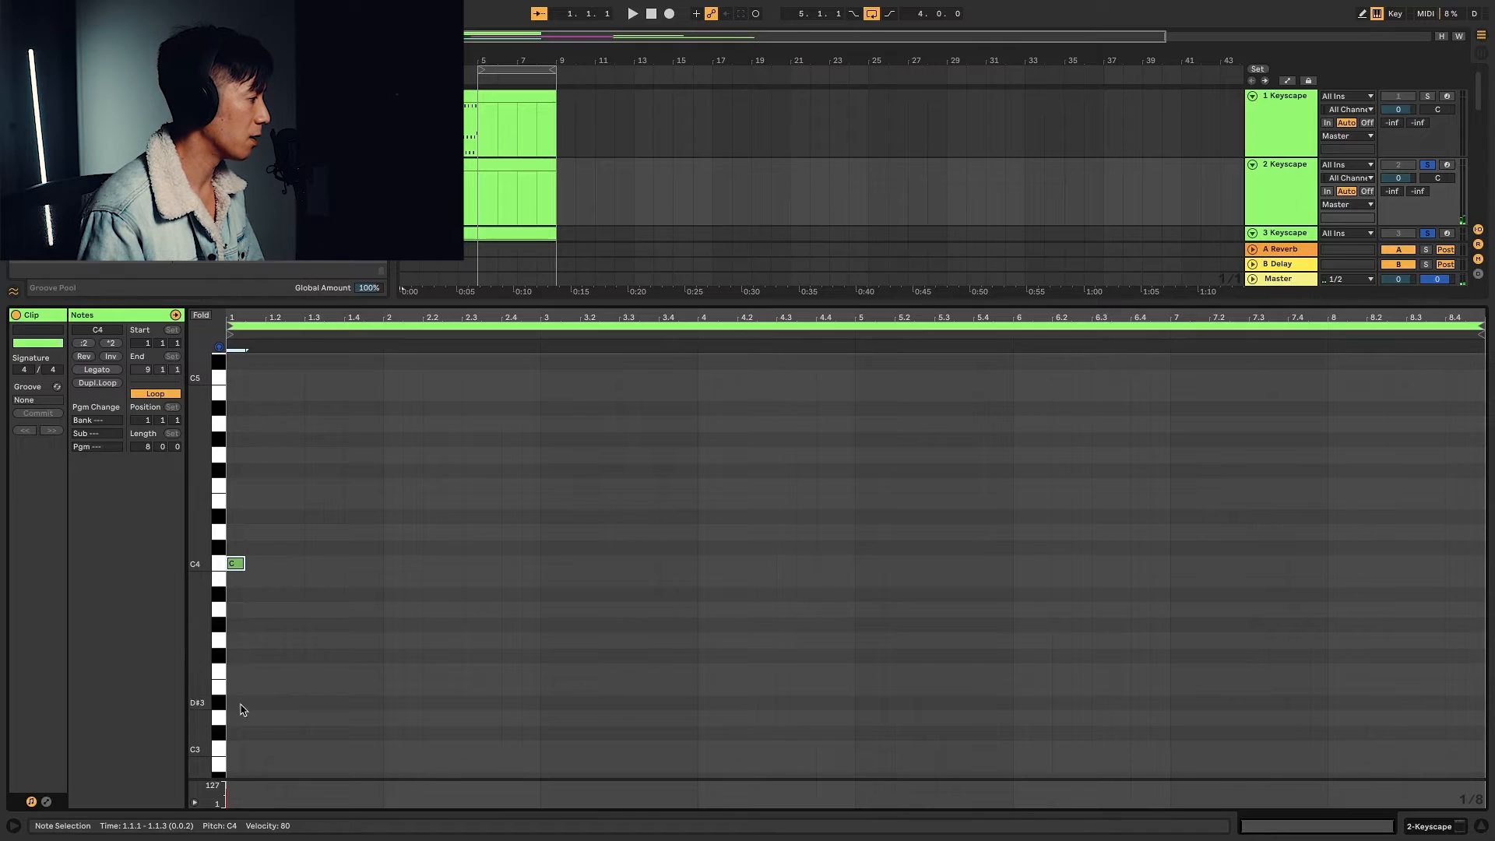
double_click(257, 751)
double_click(271, 643)
double_click(290, 748)
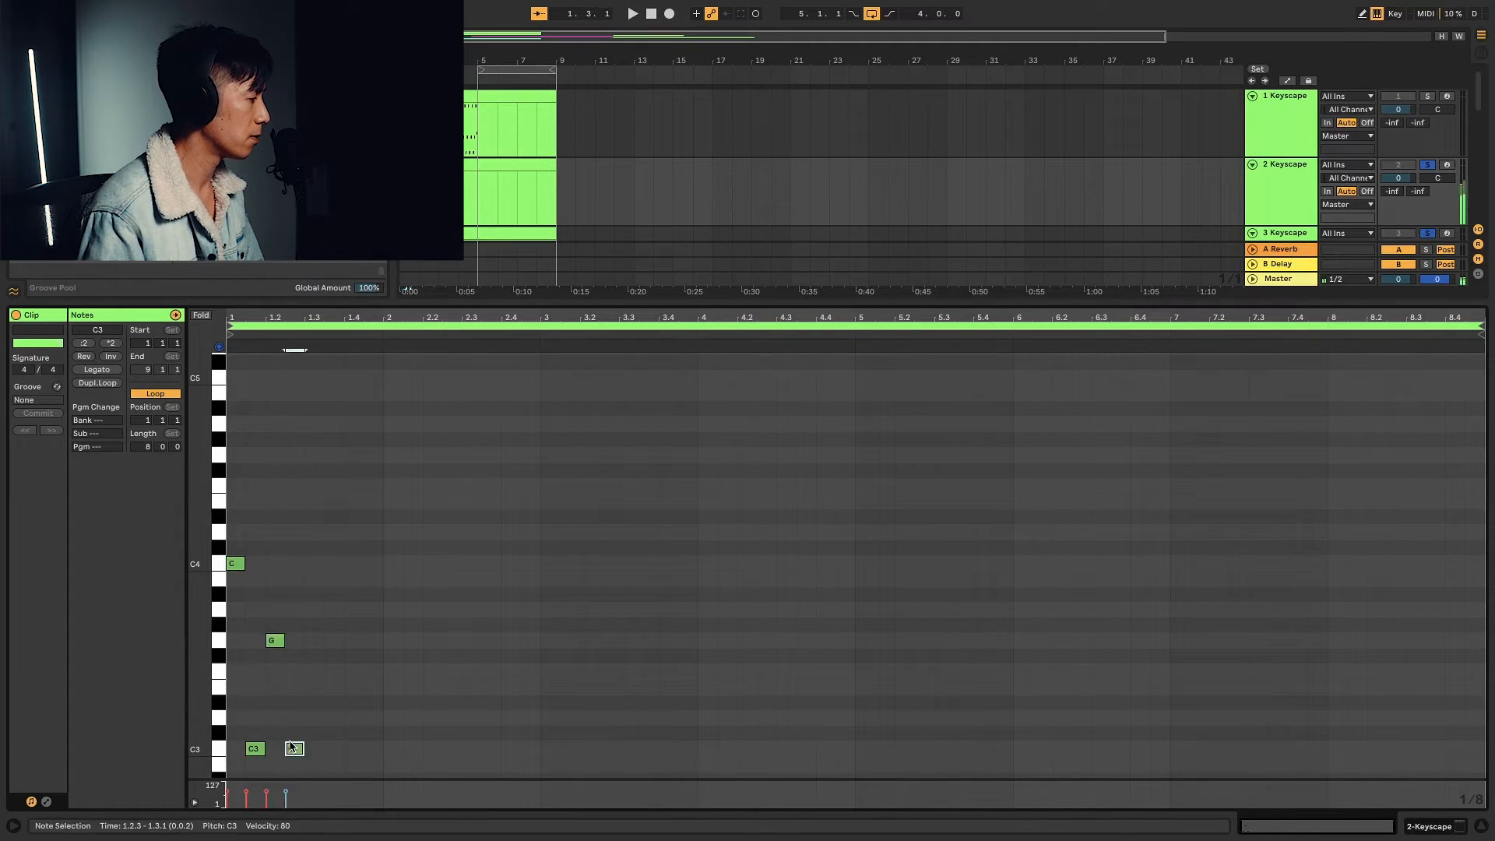
Duplicate the four-note group to fill bar 1, transpose all notes up an octave, and start playback
drag(297, 539, 232, 760)
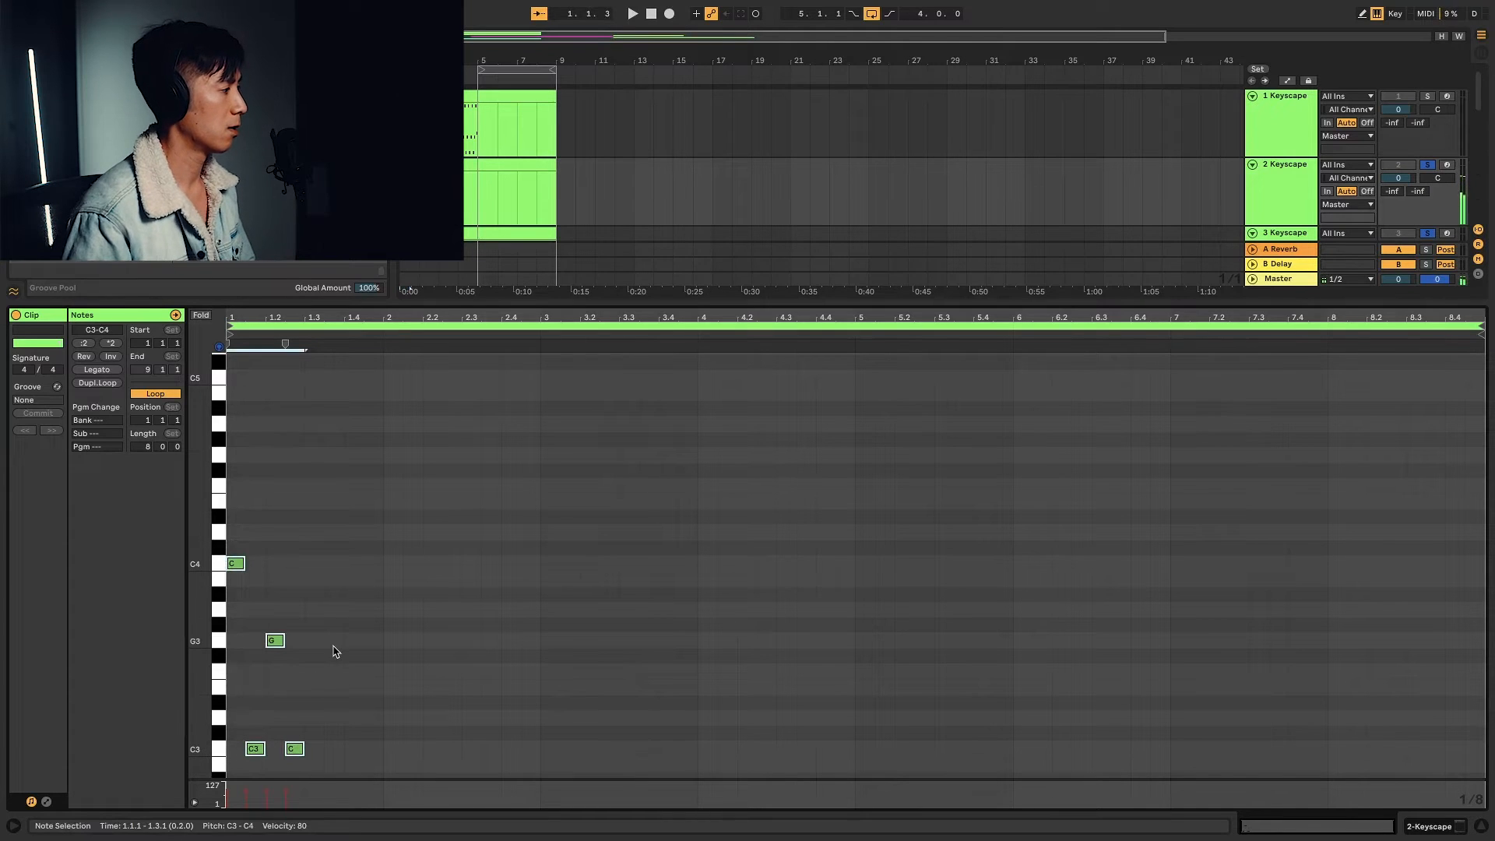
key(ctrl+d)
key(ctrl+a)
key(shift+Up)
key(space)
Duplicate the one-bar pattern three times to fill bars 2 to 4
key(ctrl+d)
key(ctrl+d)
key(ctrl+d)
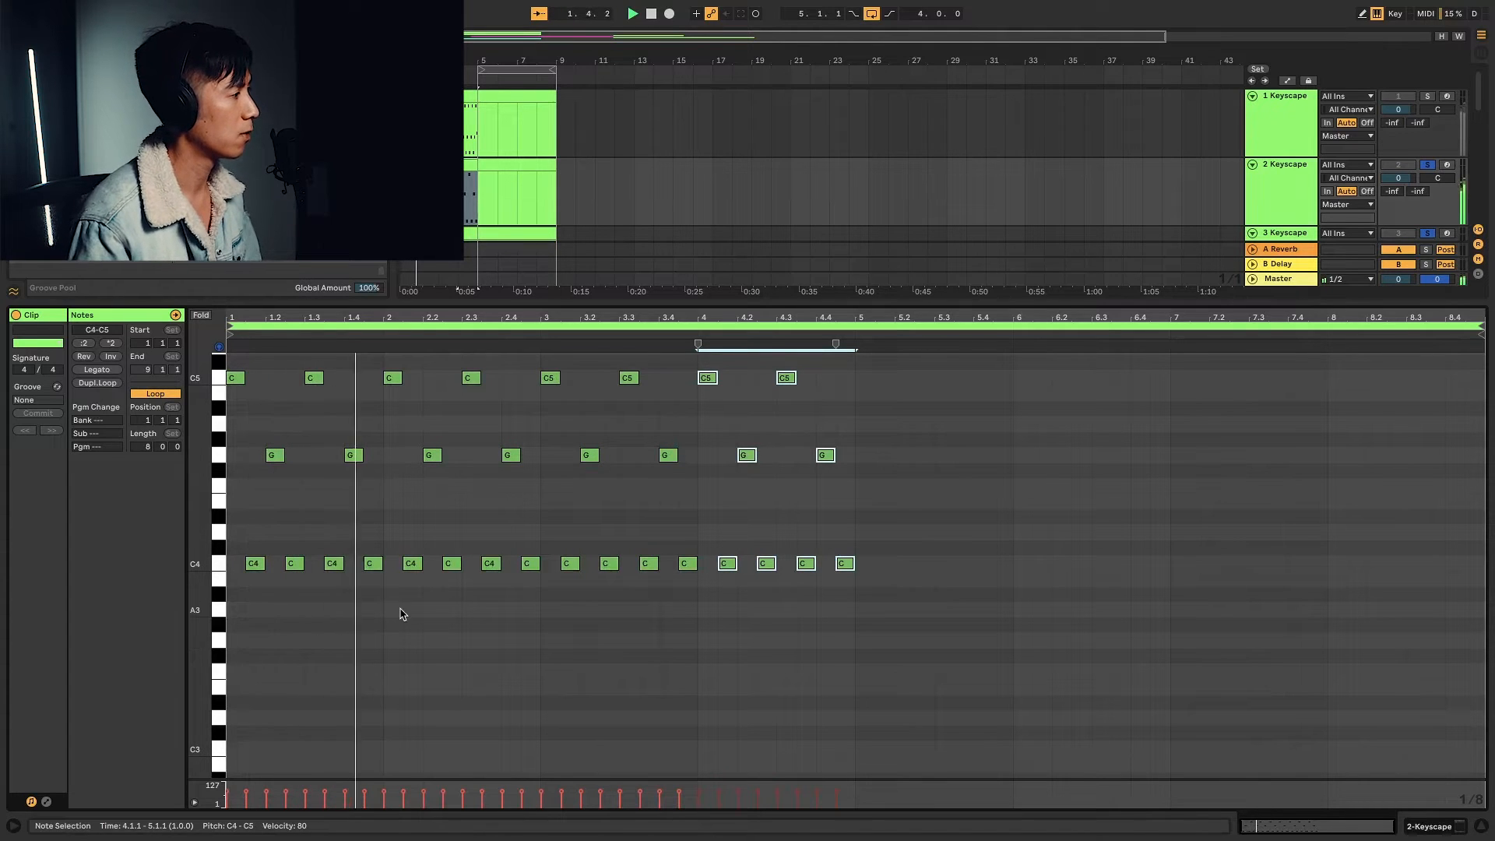
scroll(397, 610, up, 3)
click(779, 534)
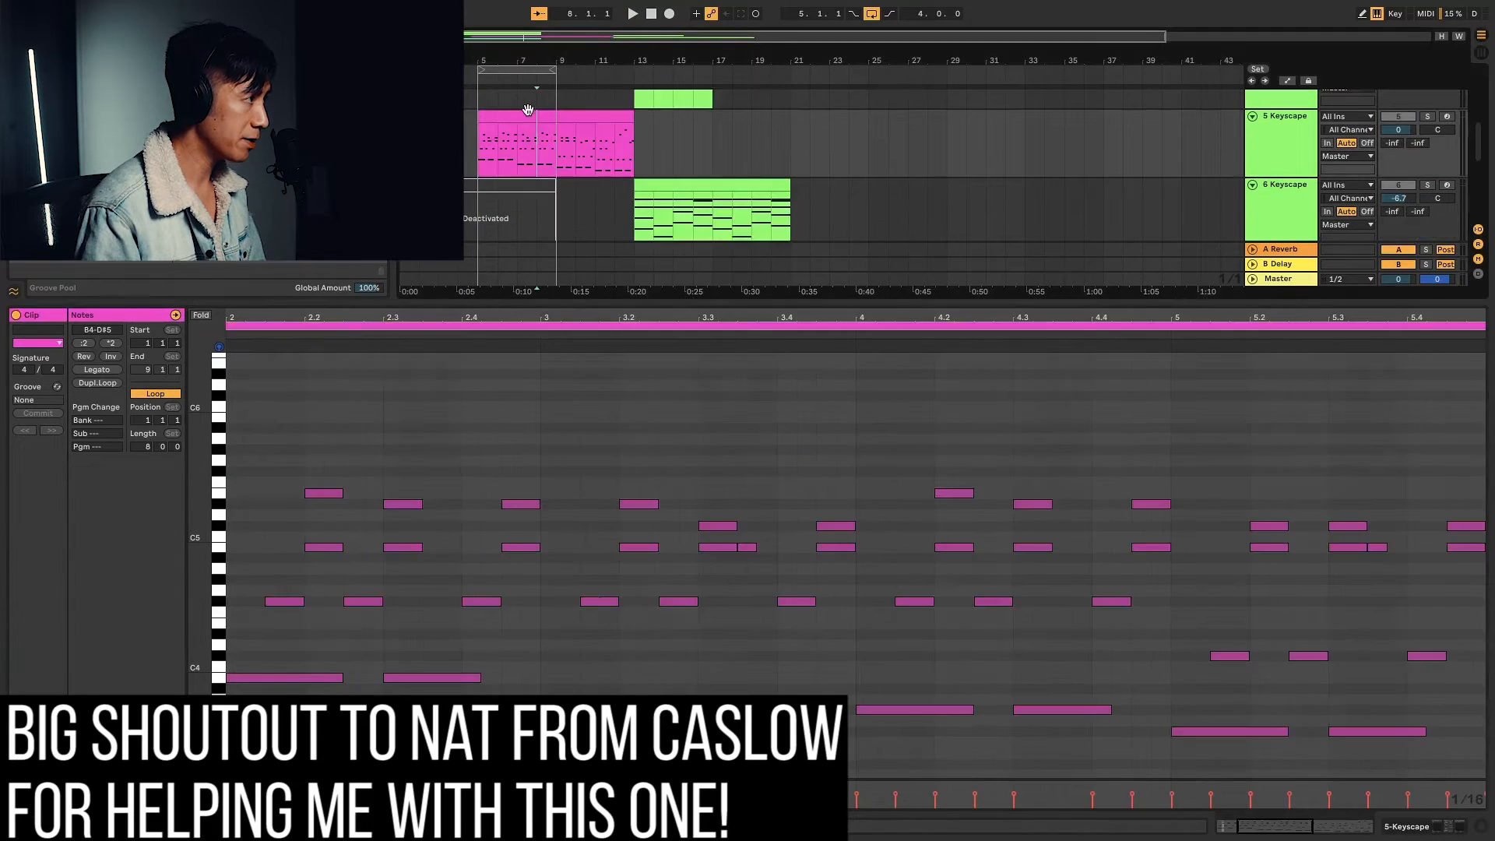
Open the magenta clip on the fifth Keyscape track and solo that track
click(528, 109)
scroll(530, 117, up, 3)
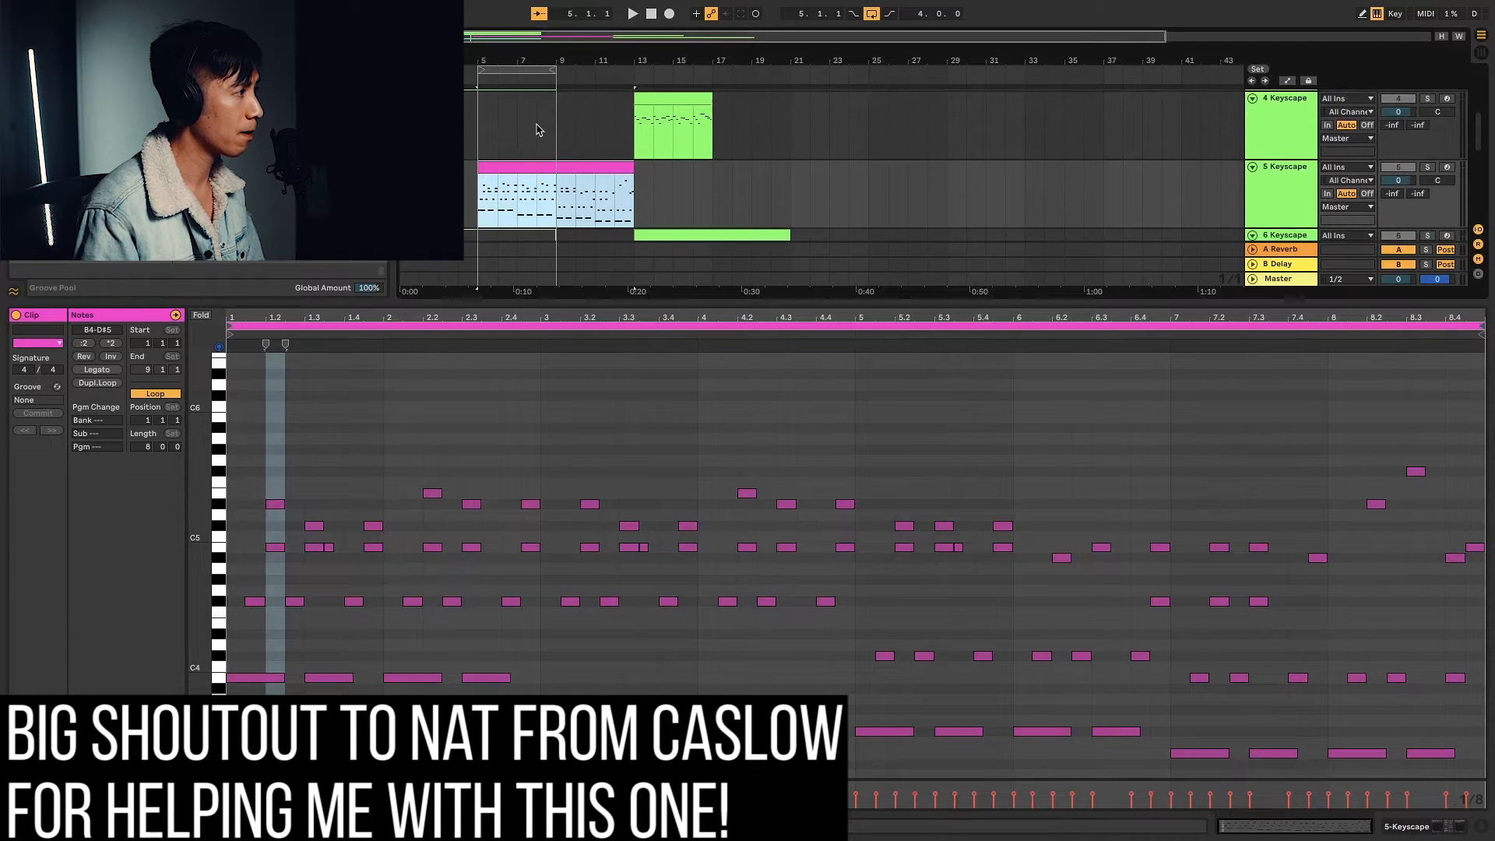
click(1430, 167)
Examine the low bass notes and the repeated F#4 notes in the magenta clip
drag(238, 652, 810, 740)
drag(875, 702, 1114, 740)
drag(243, 592, 830, 610)
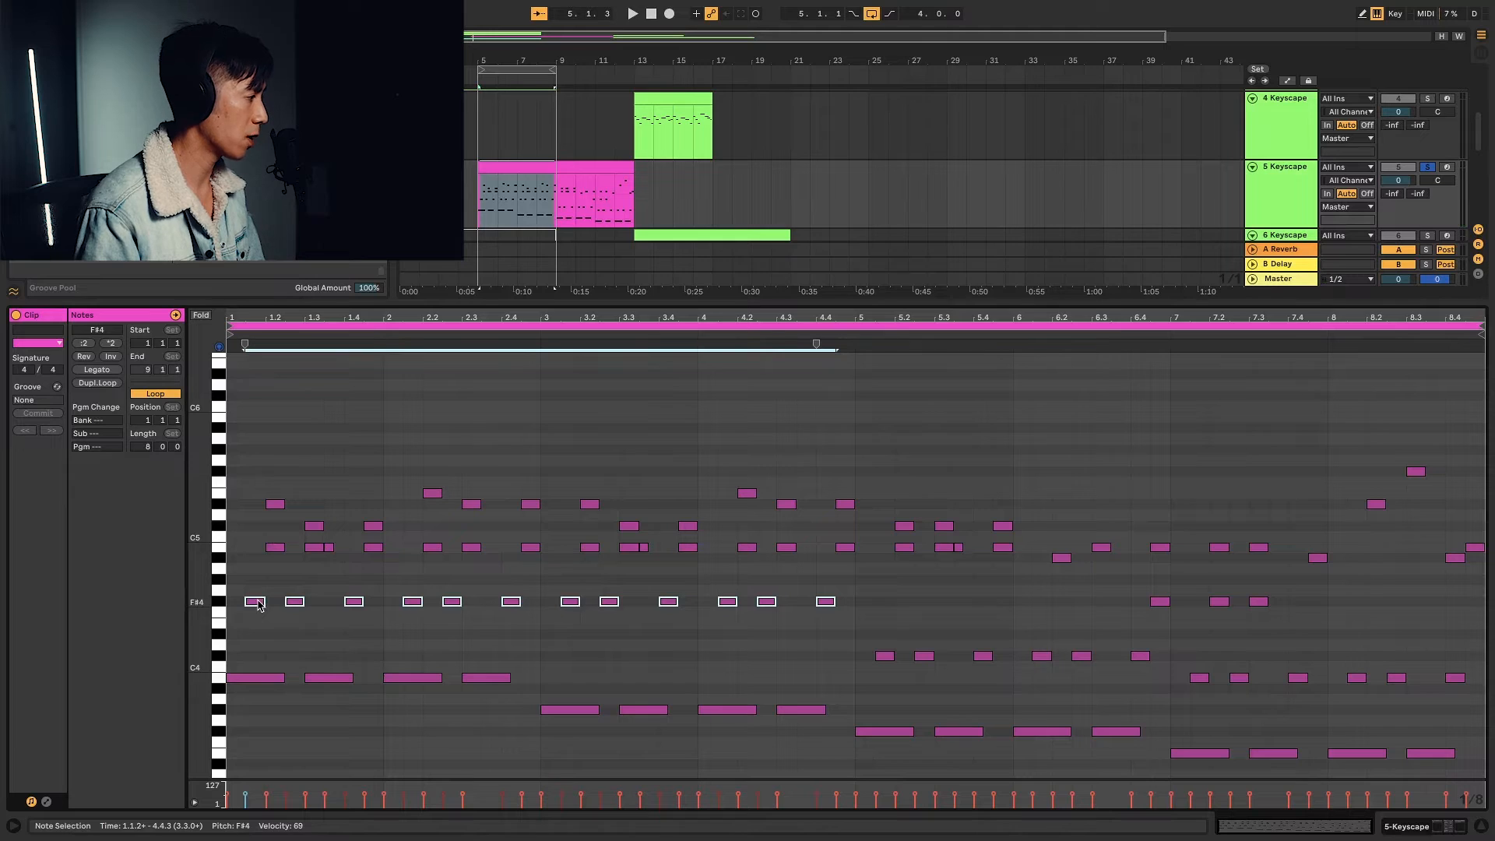
Audition the upper melody notes across bars 1 to 4 of the magenta clip one after another
click(274, 549)
click(280, 505)
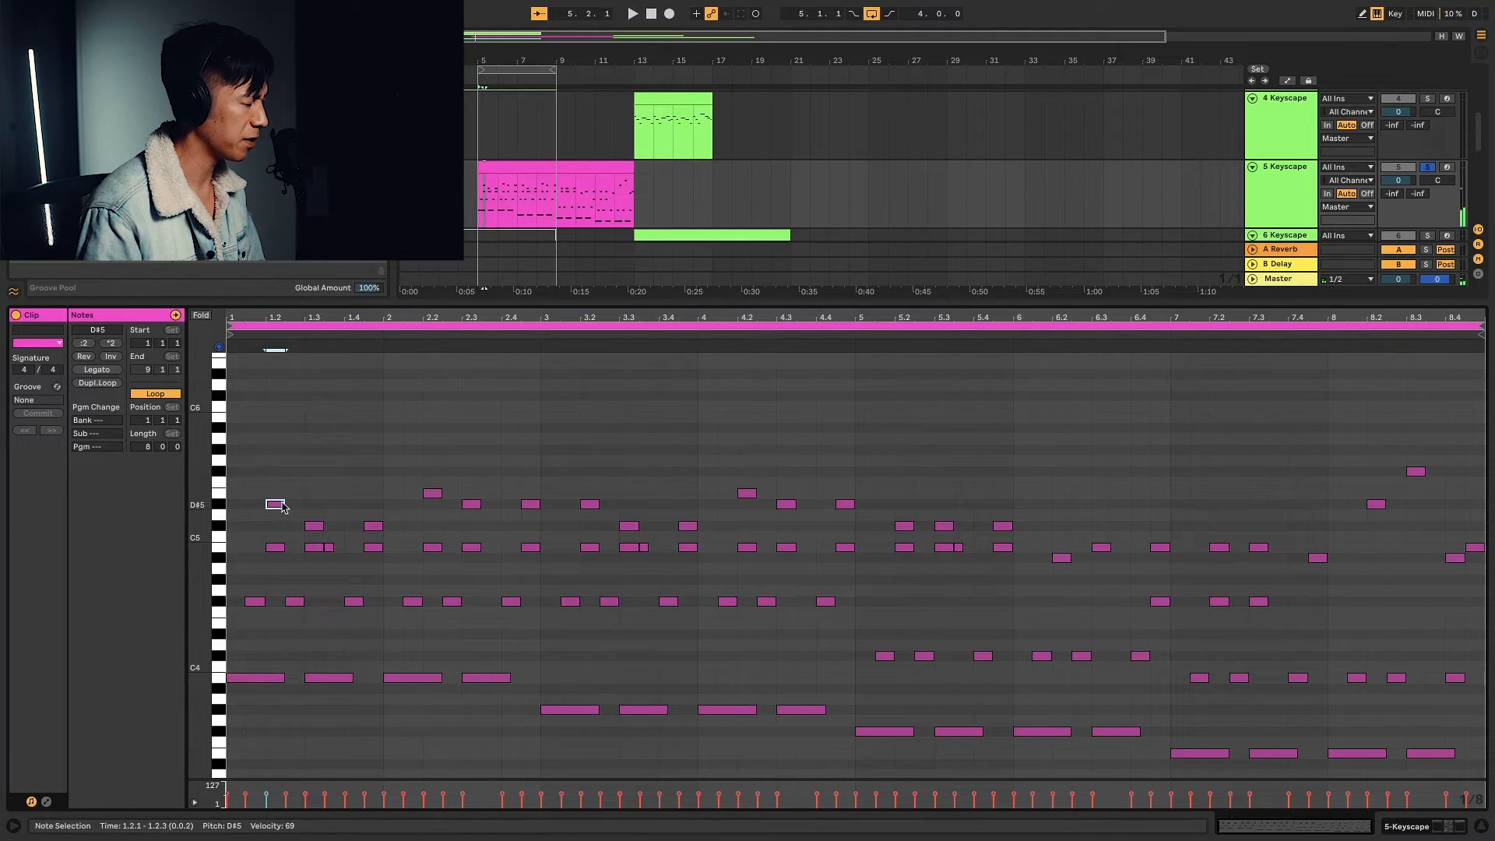
click(375, 521)
click(376, 525)
click(430, 493)
click(483, 506)
click(473, 505)
click(531, 505)
click(600, 506)
click(629, 525)
click(687, 526)
click(699, 515)
click(689, 526)
drag(736, 460, 836, 527)
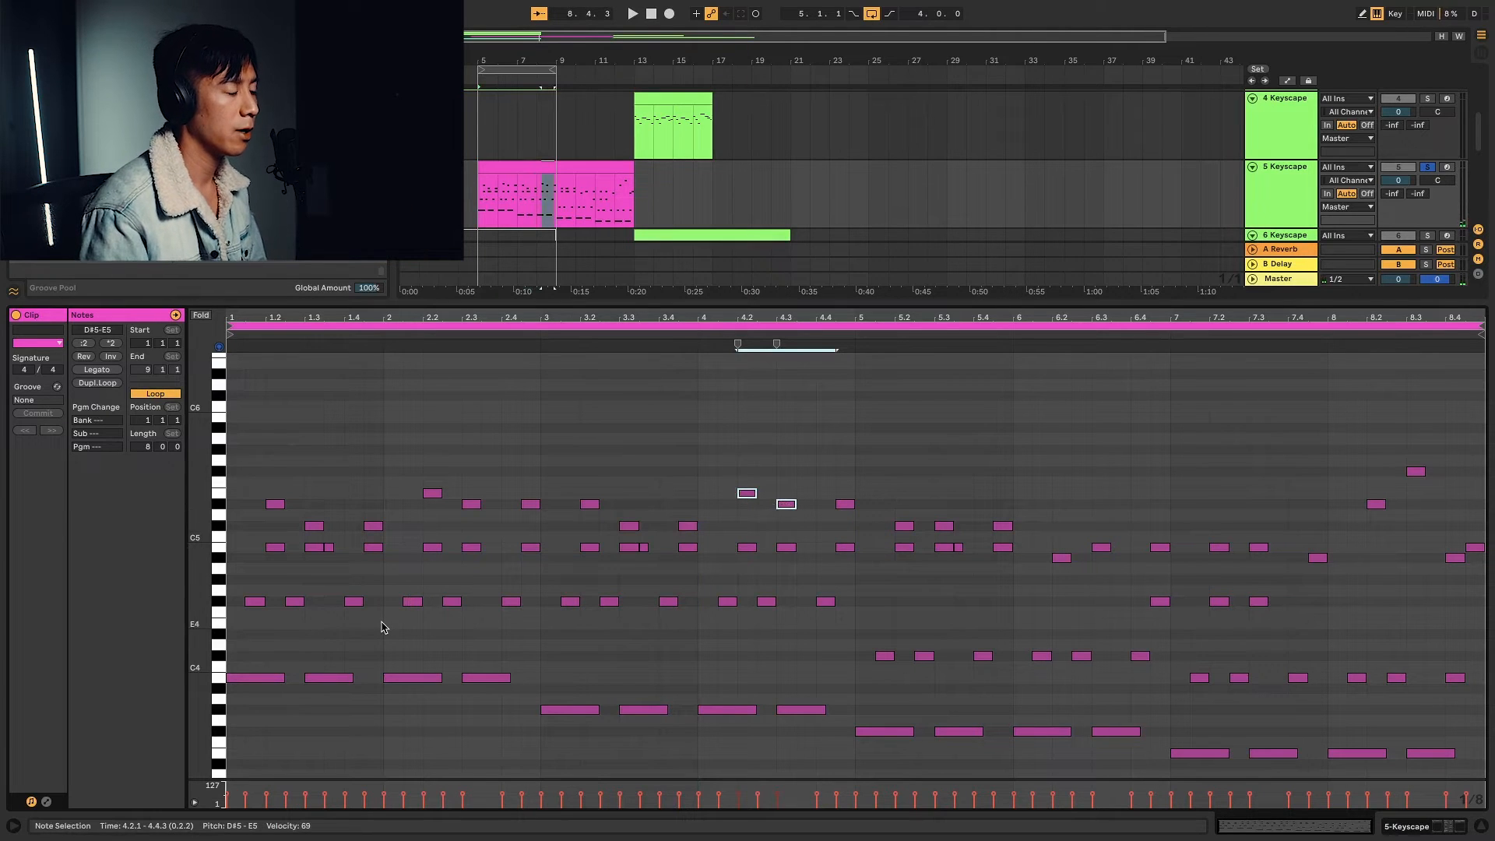
Examine how the upper melody notes vary from bar 6 to the end of bar 8
scroll(1020, 520, down, 2)
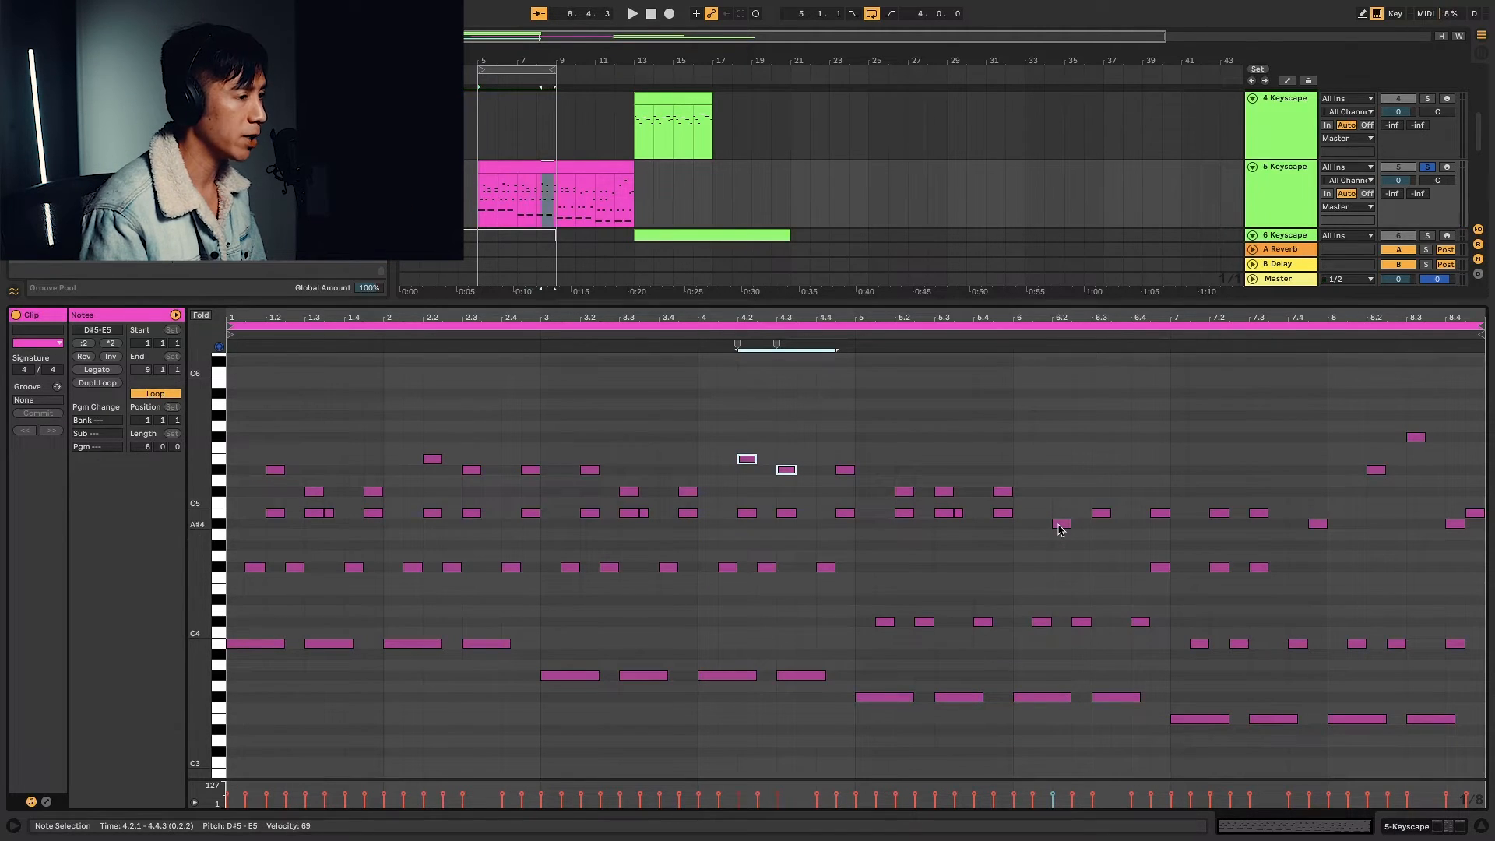
click(1061, 523)
click(1111, 483)
click(1099, 512)
click(1073, 489)
drag(1073, 489, 1064, 539)
drag(1156, 458, 1099, 530)
drag(1245, 456, 1235, 520)
drag(1295, 484, 1322, 530)
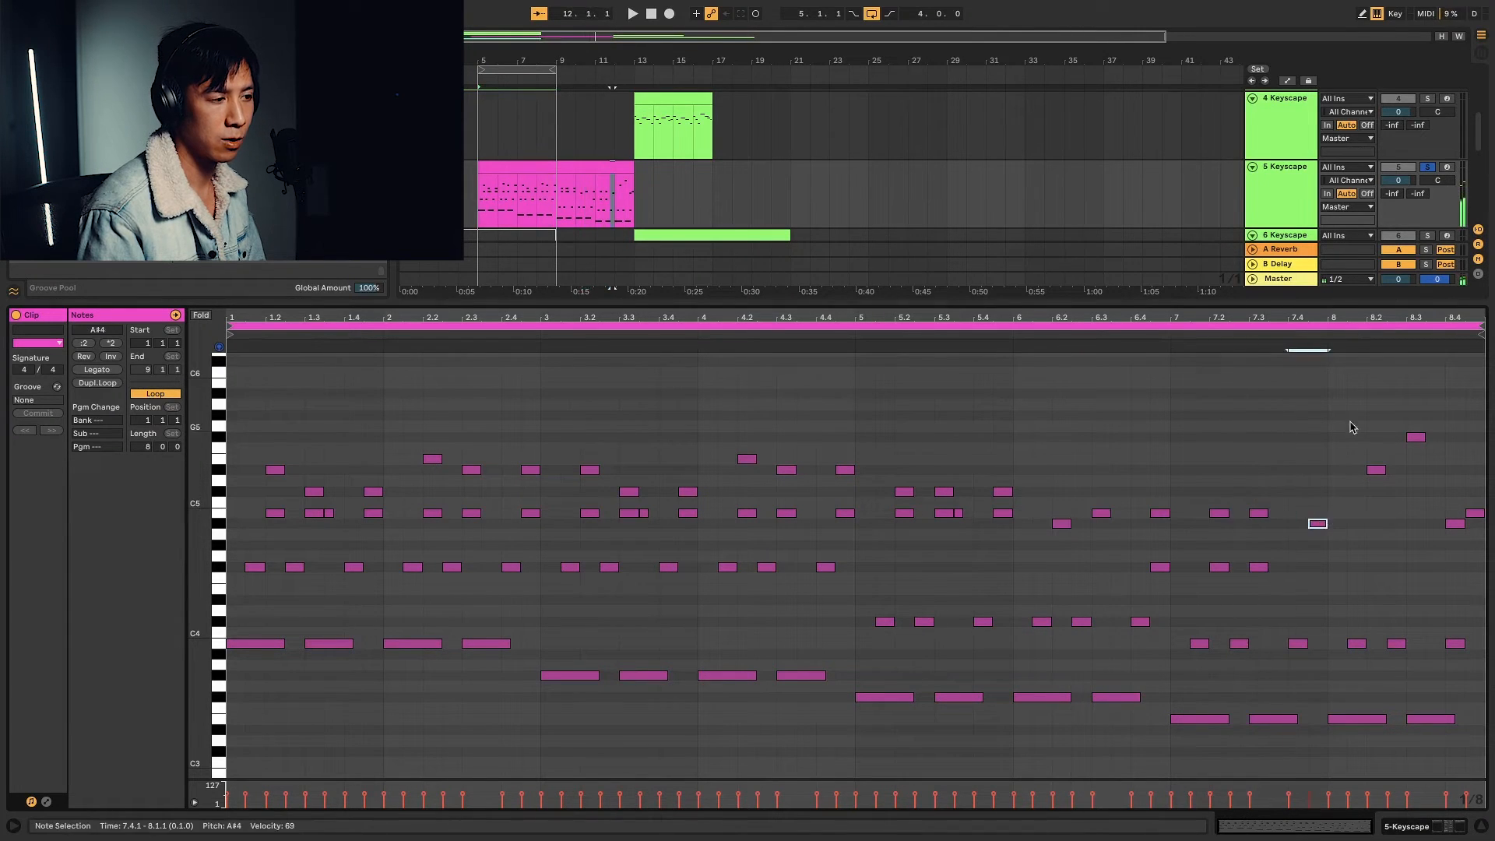
drag(1350, 436, 1369, 462)
drag(1368, 411, 1480, 532)
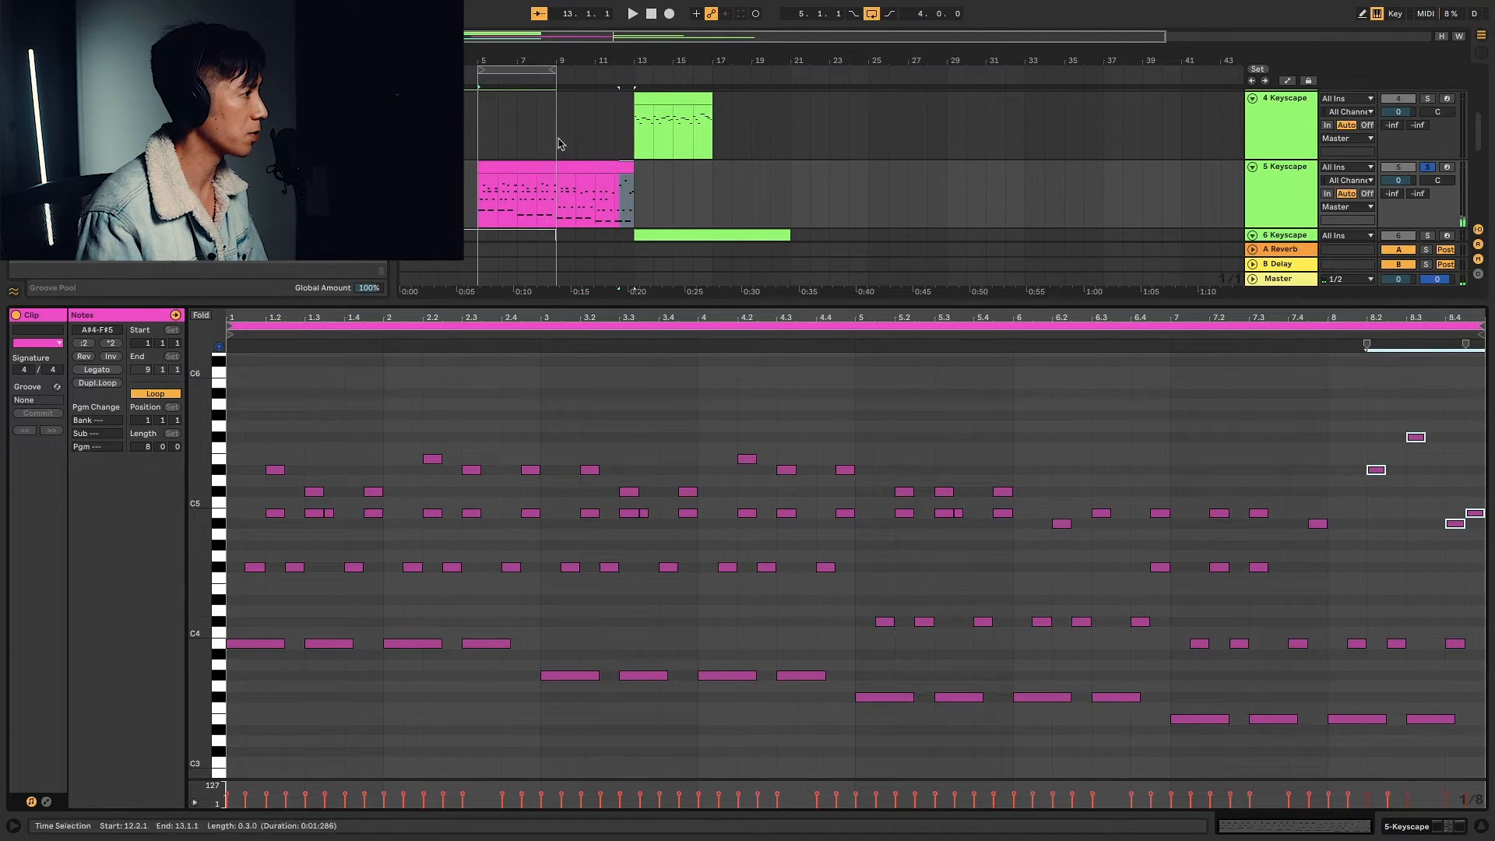
Loop the arrangement over the whole eight-bar magenta clip and play it
click(505, 164)
key(ctrl+l)
key(space)
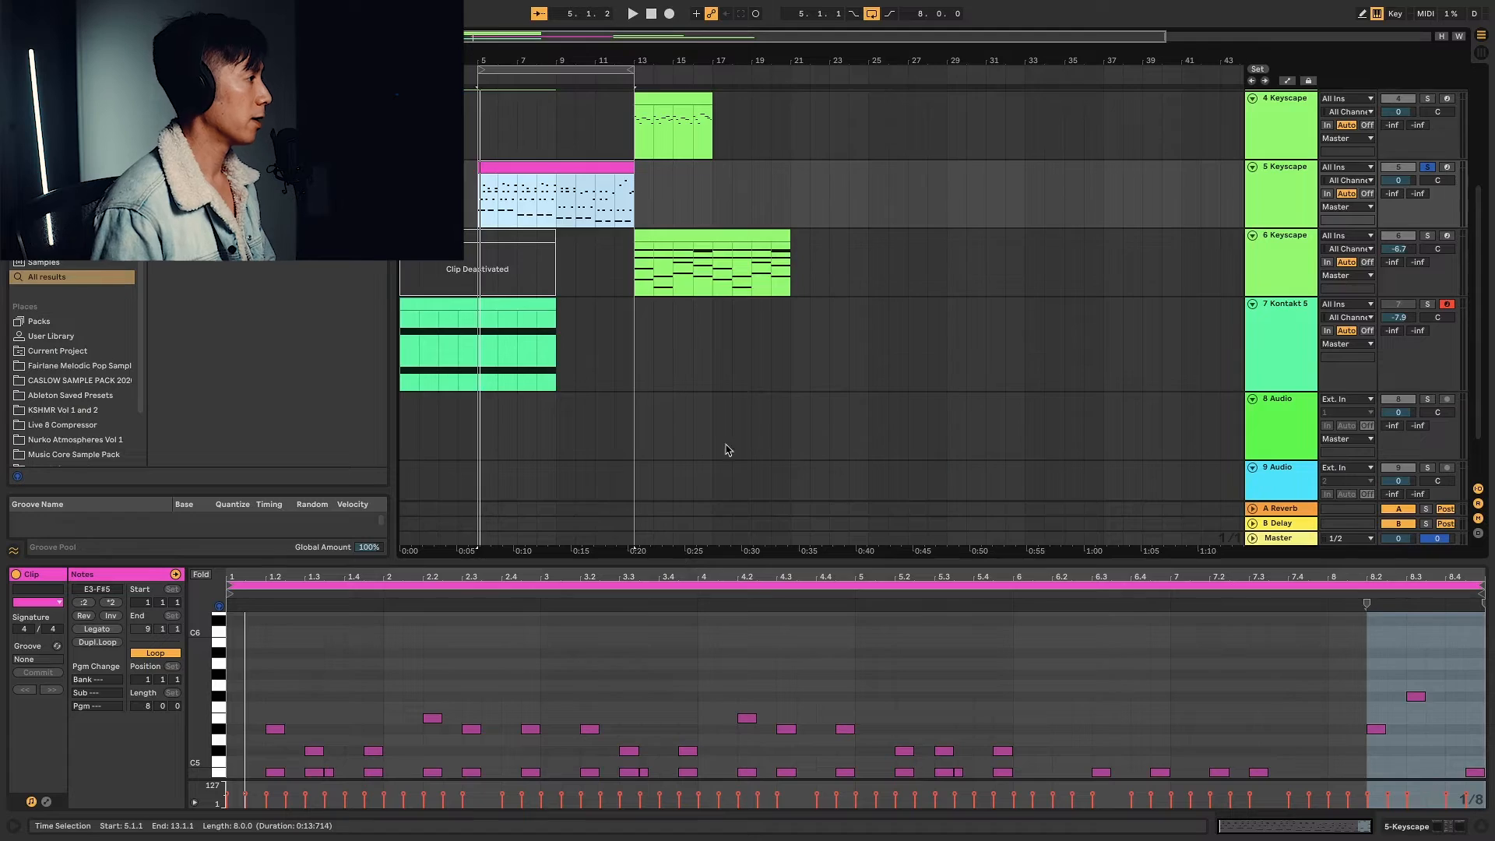
Extend the start of the arrangement loop back to 1.1.1
scroll(768, 250, up, 5)
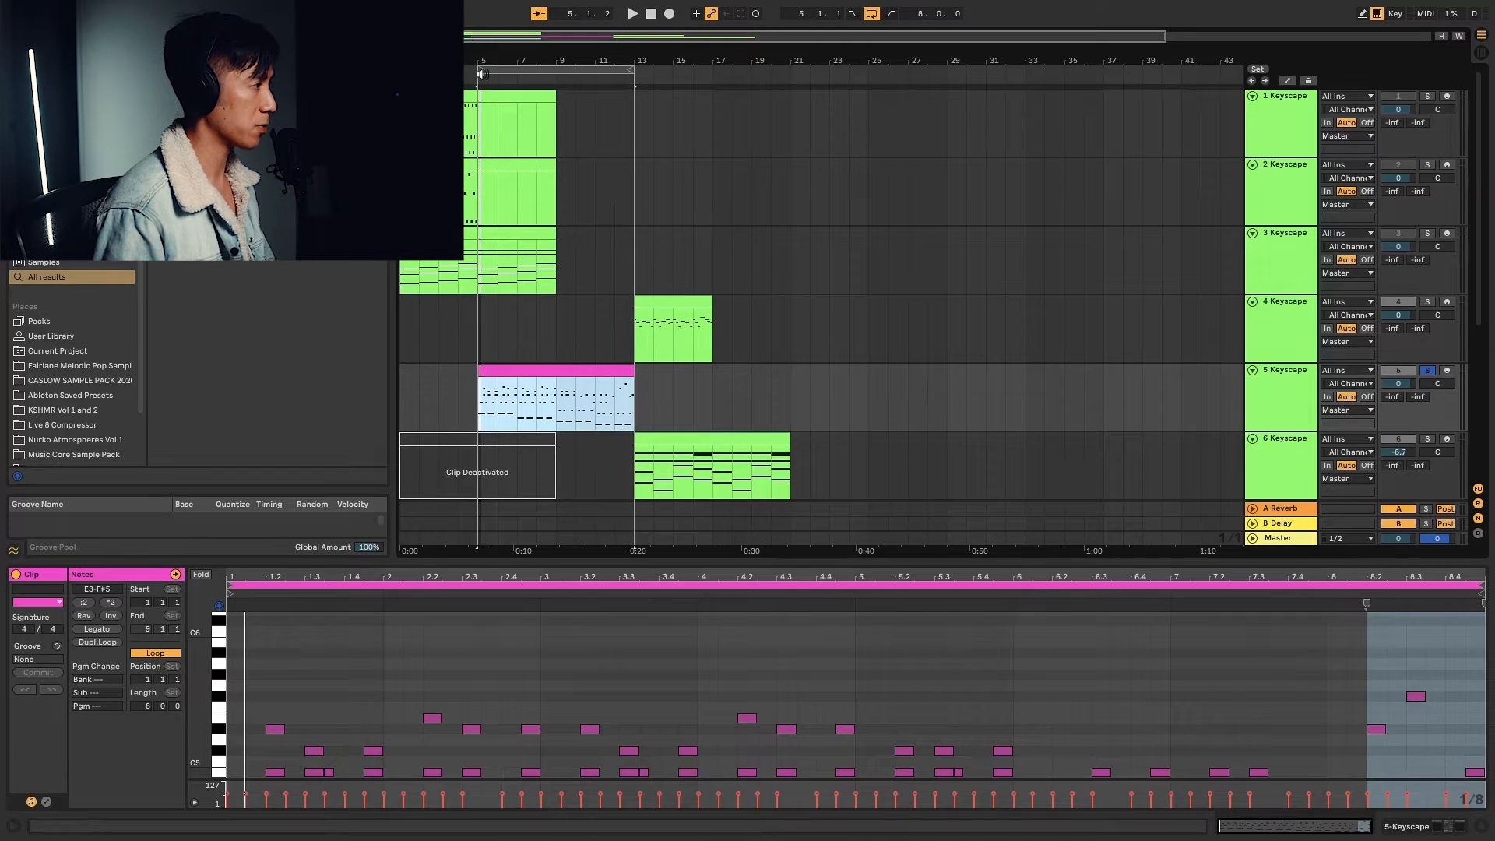
drag(482, 70, 404, 70)
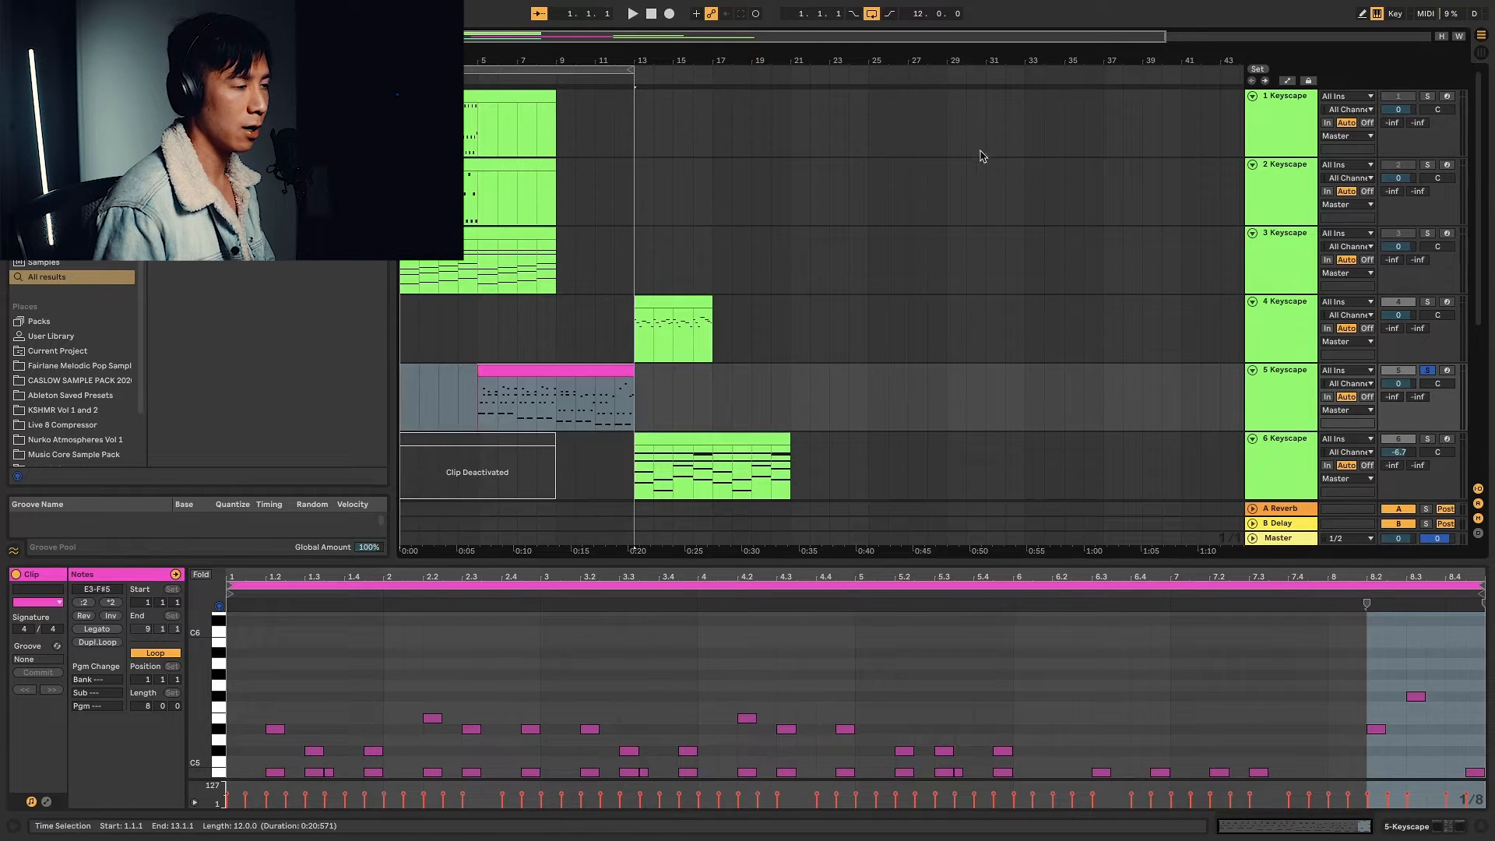
Insert a new MIDI track below the second Keyscape track and load the Plucky Arp instrument rack on it
right_click(1305, 197)
click(1355, 307)
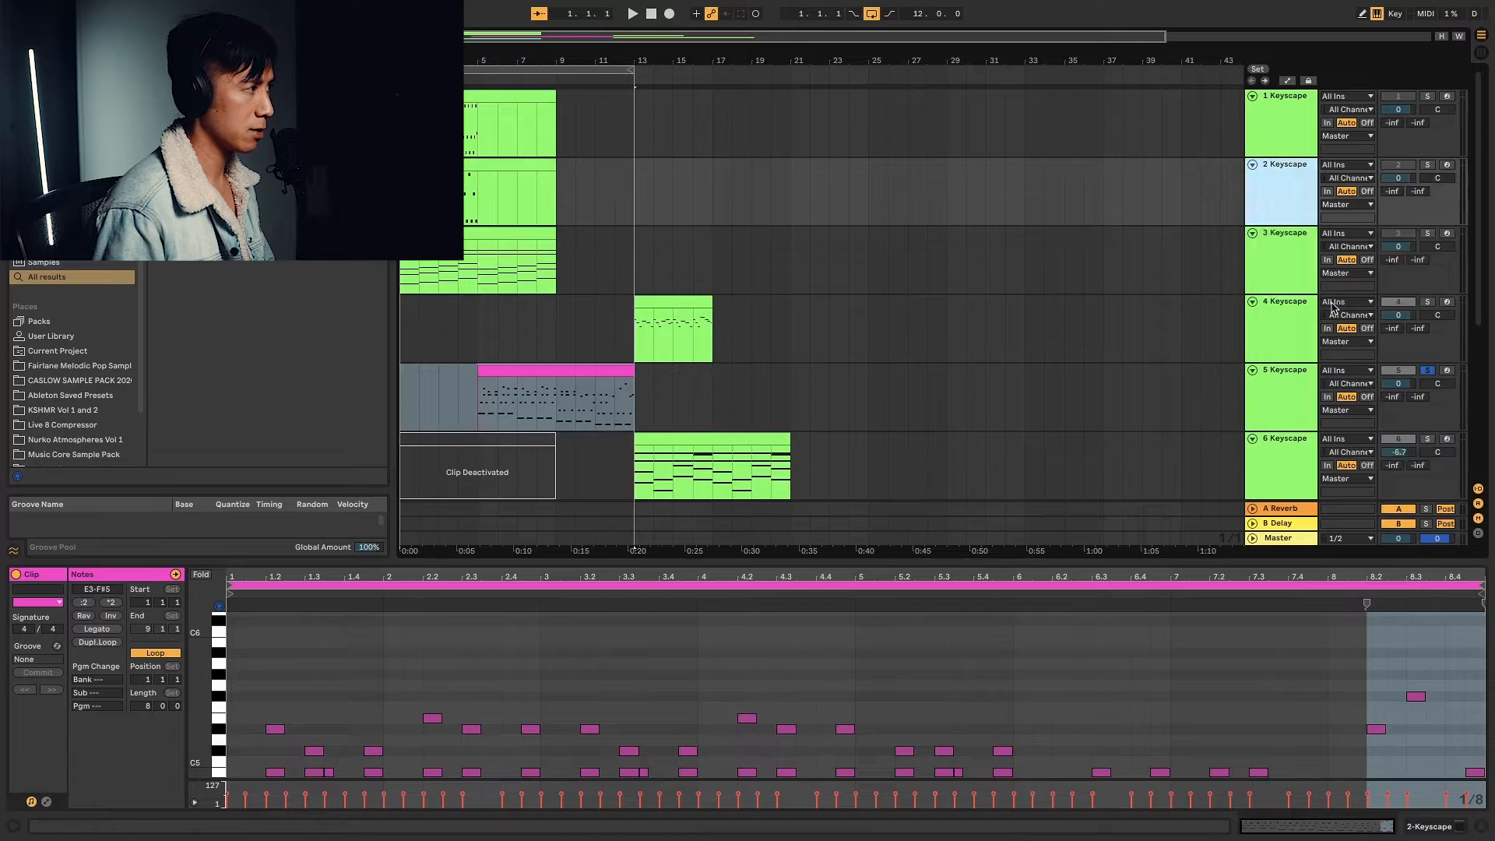
click(407, 267)
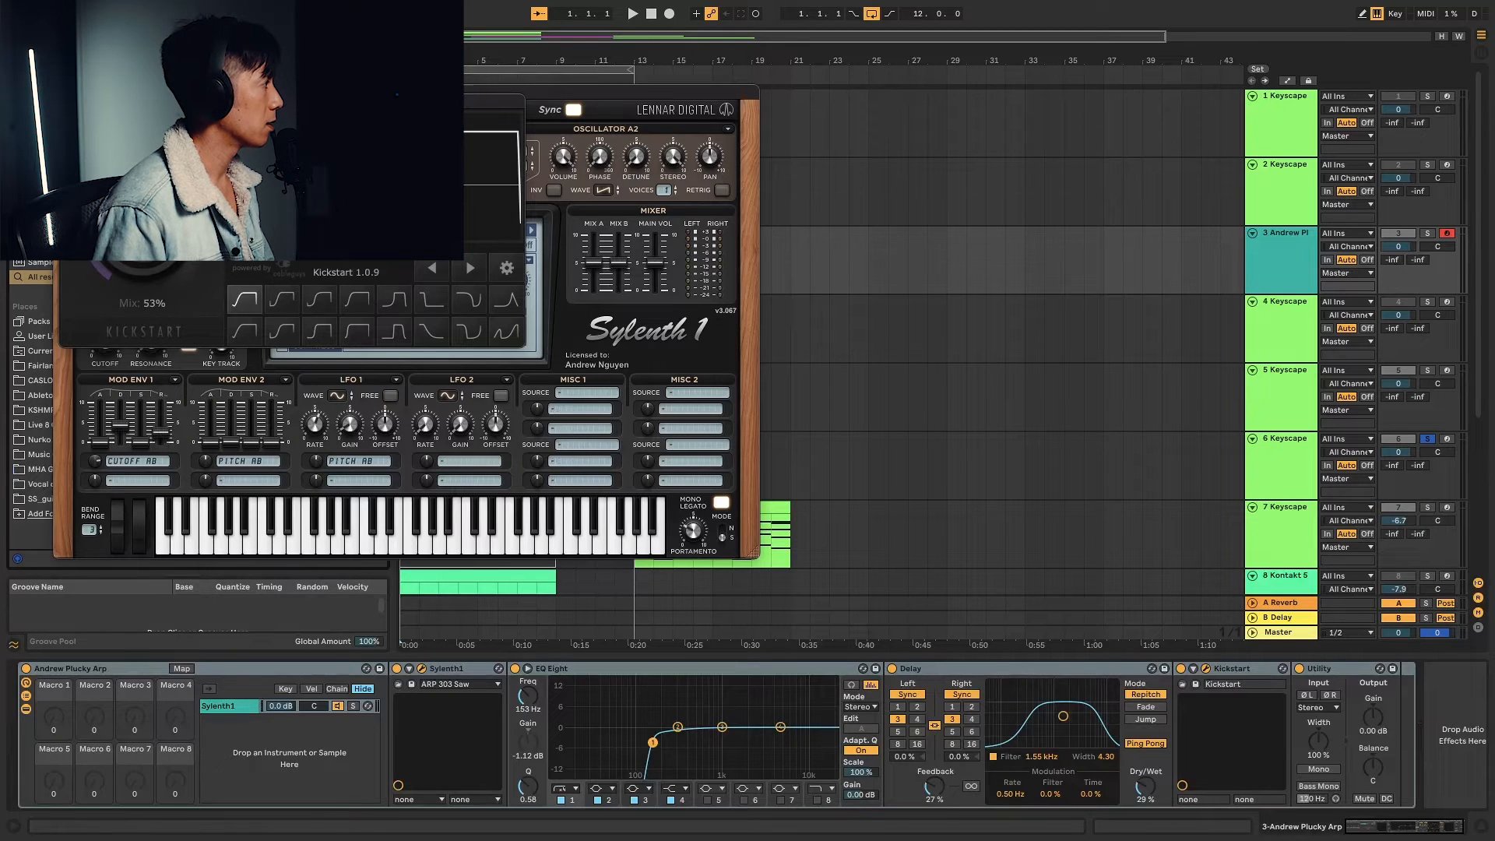
Close the Kickstart window, switch off the Kickstart device, and move the Sylenth1 window clear for viewing
click(68, 102)
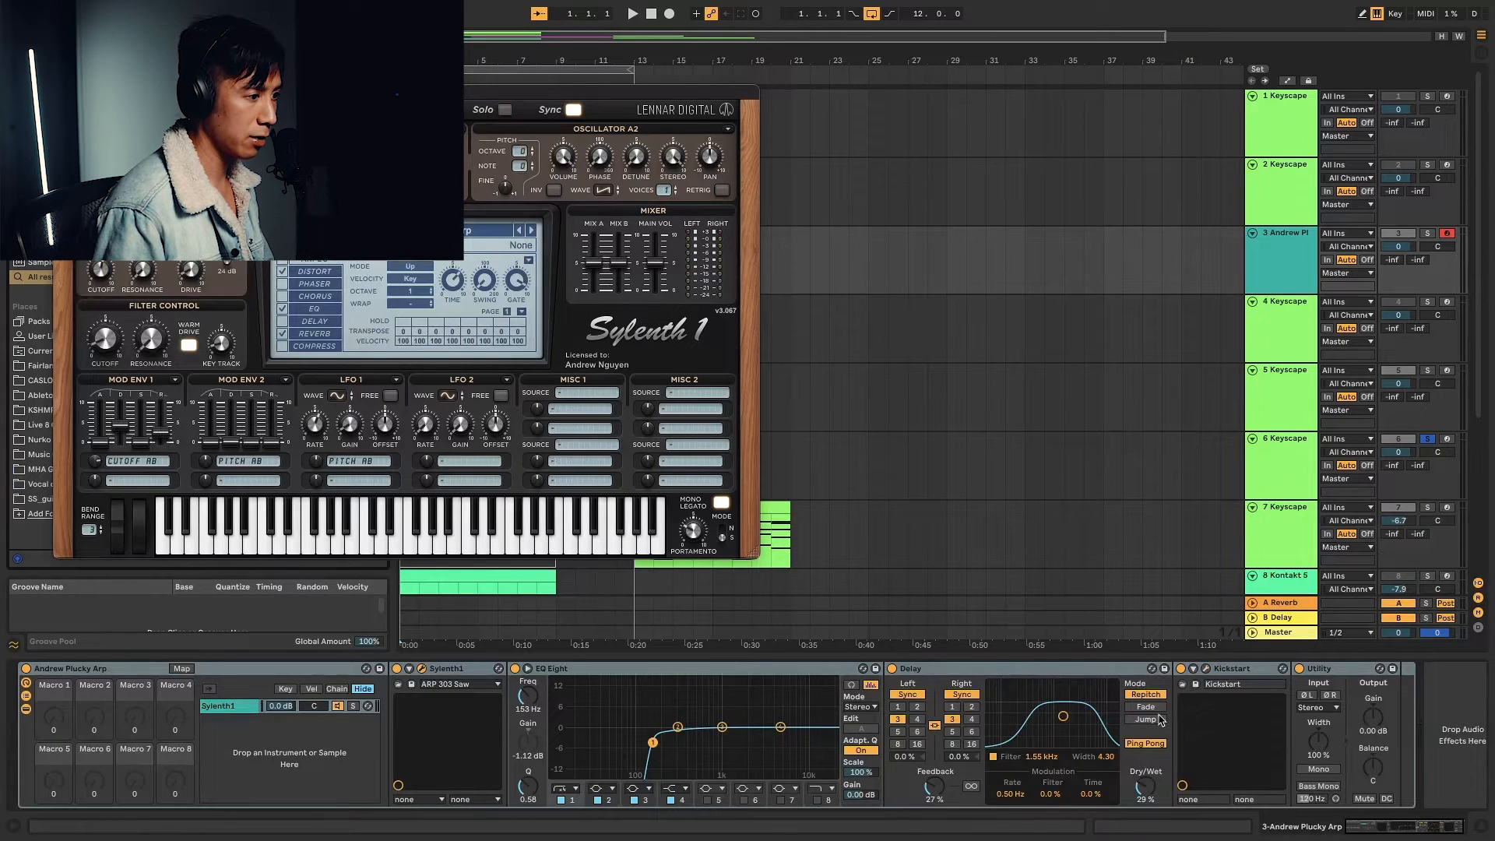
click(1182, 669)
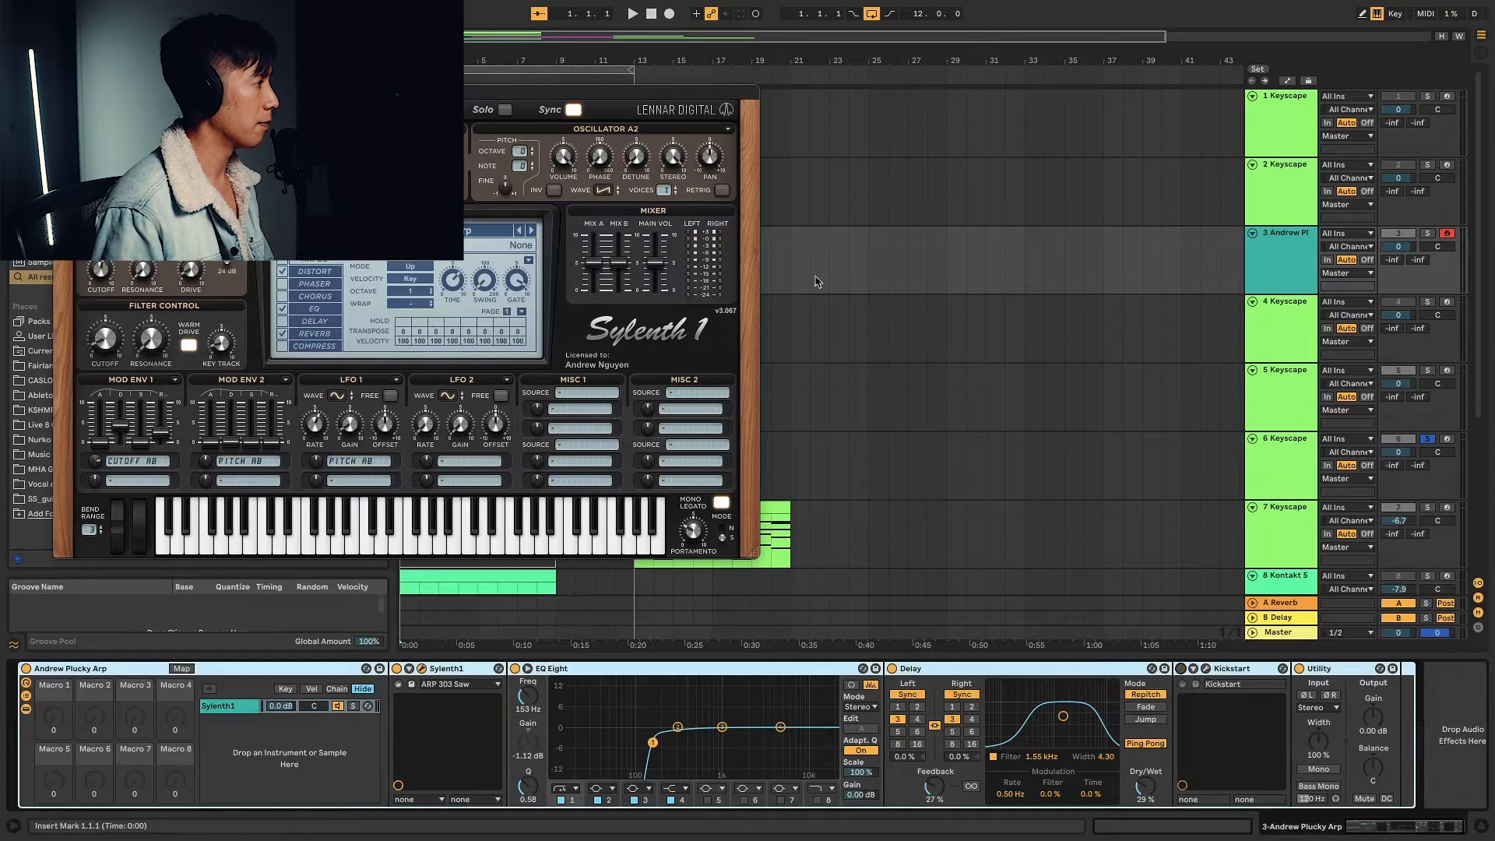
drag(532, 102, 826, 185)
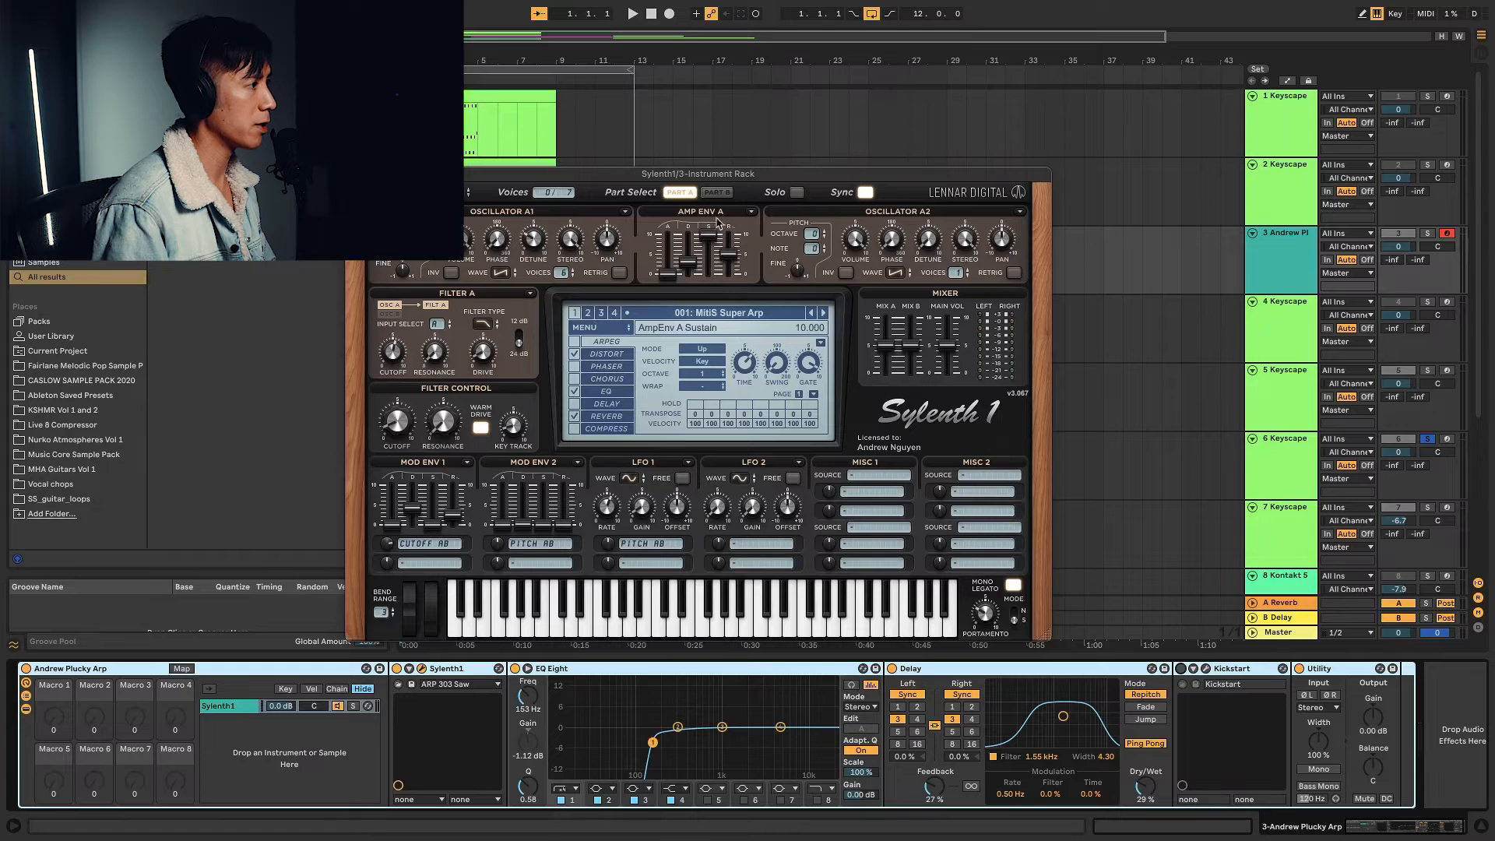
Examine the Sylenth1 patch: Part B and Part A, the Filter A type options, and the distortion, EQ and reverb settings
click(718, 193)
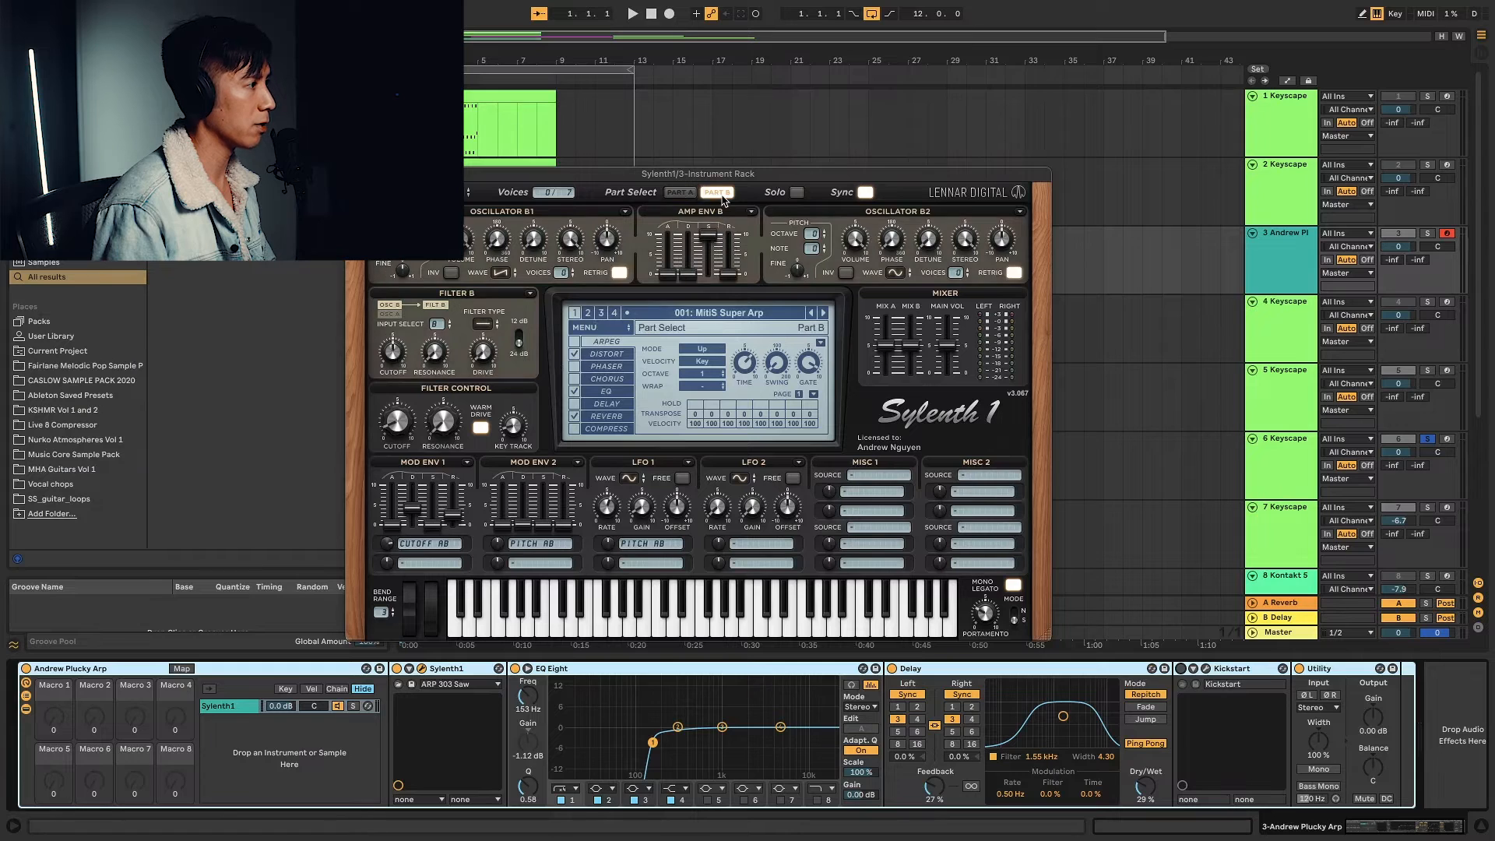
click(679, 193)
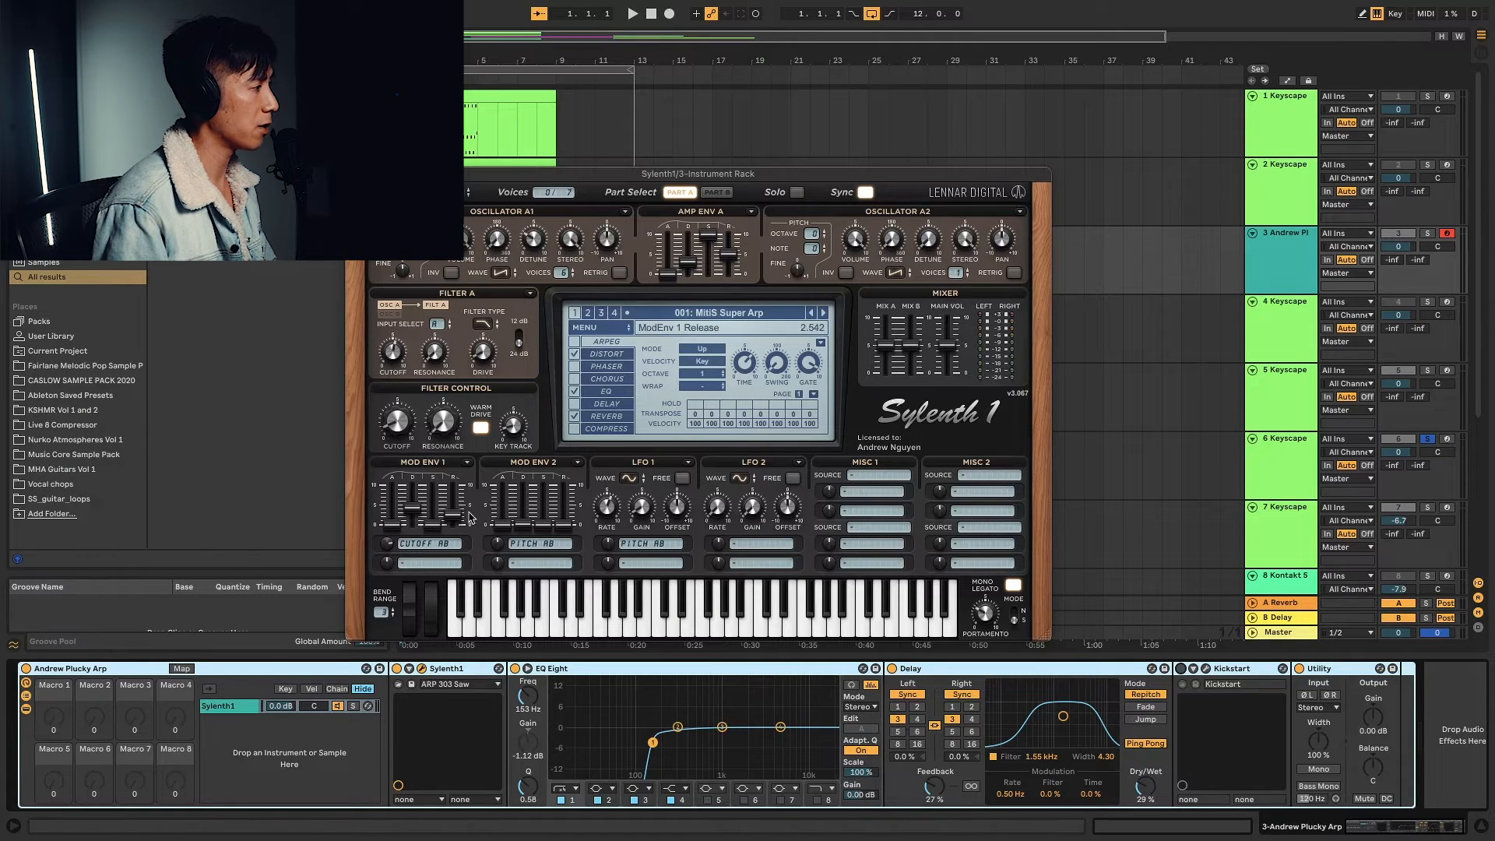
click(490, 326)
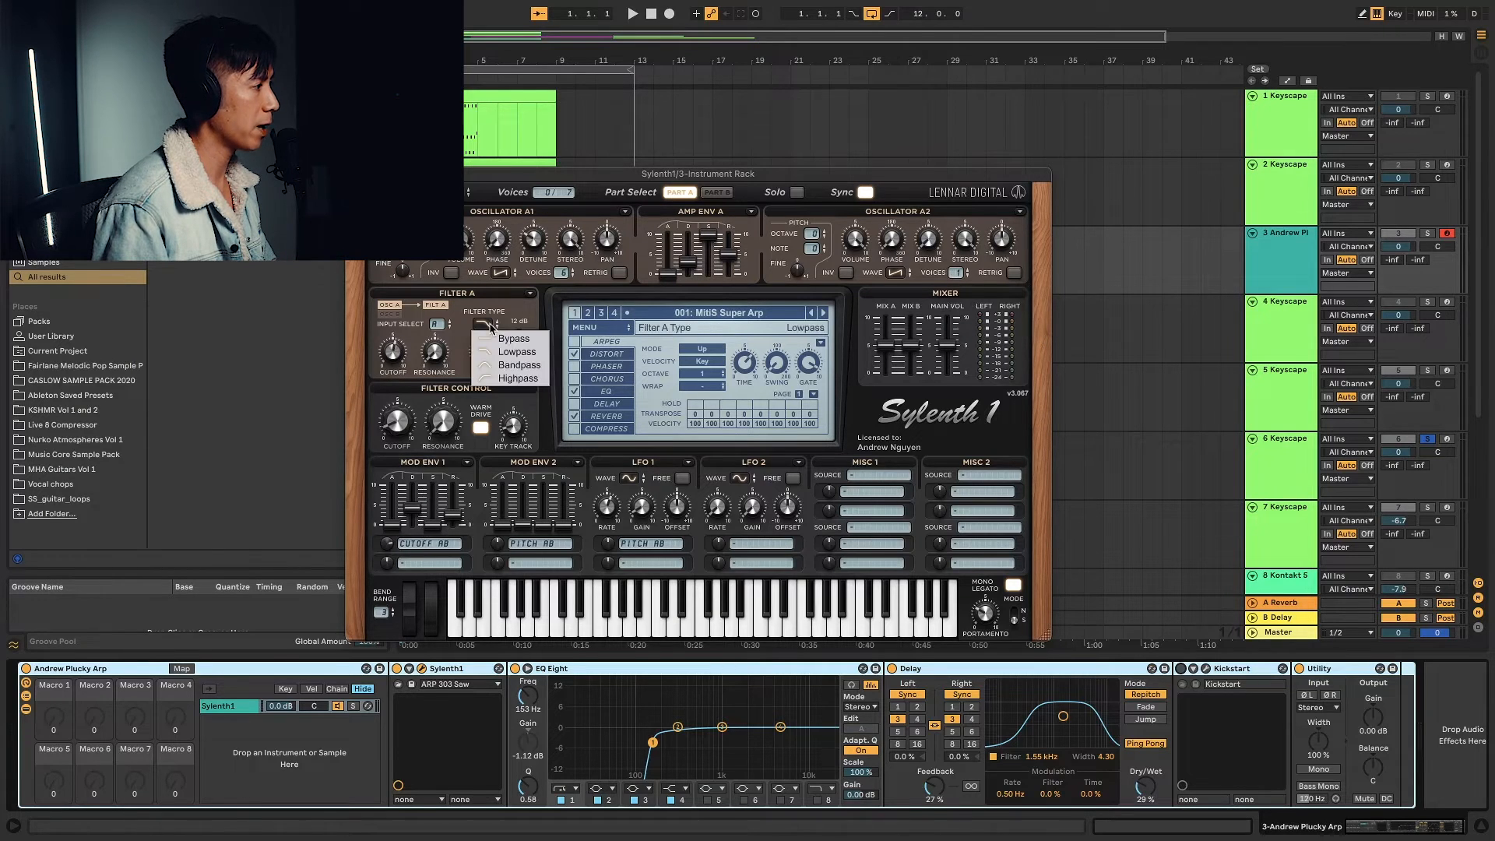
click(490, 326)
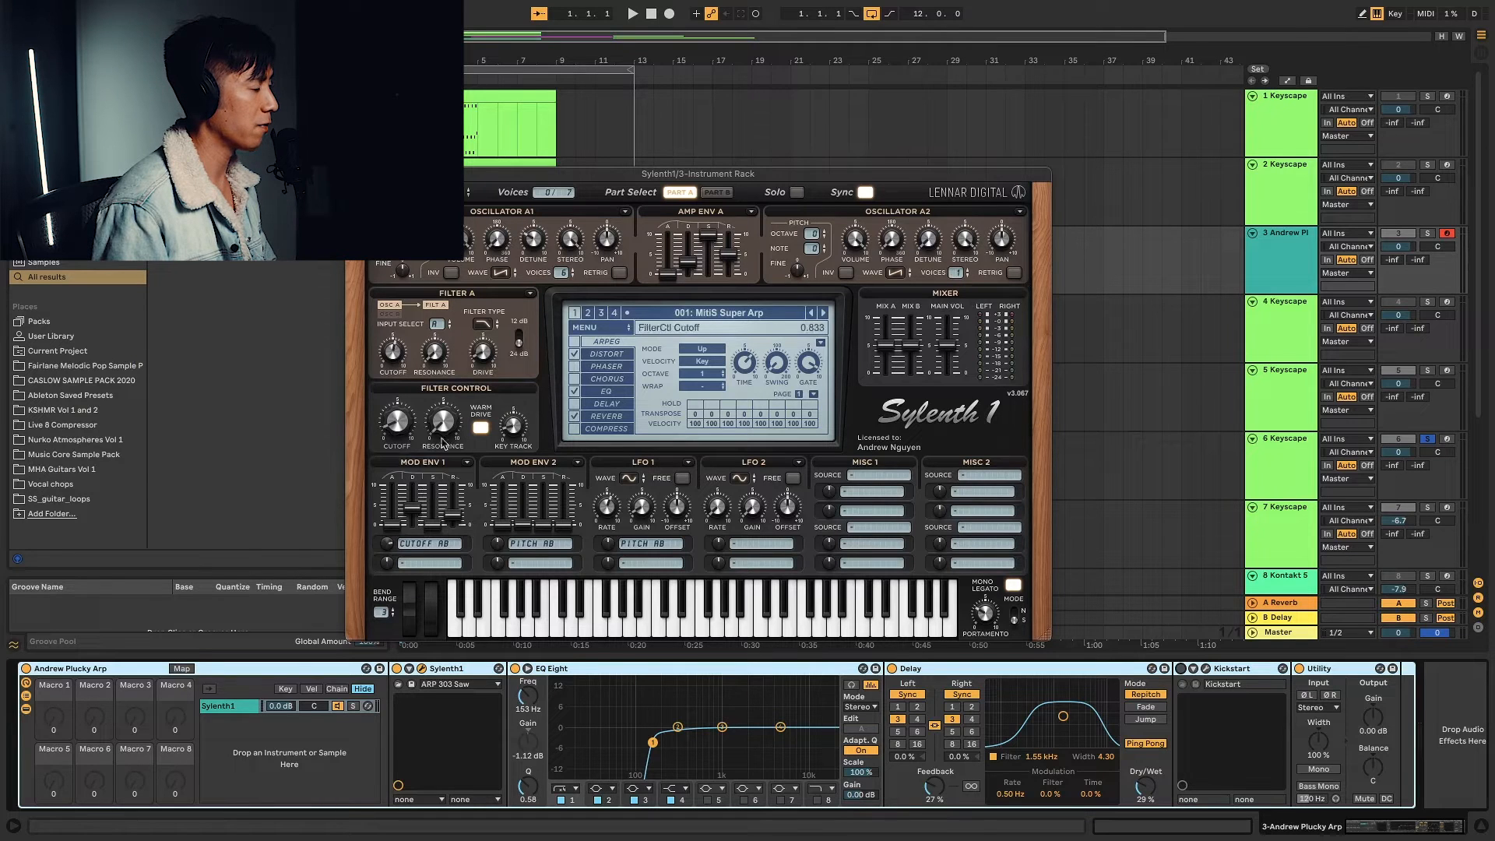
click(610, 355)
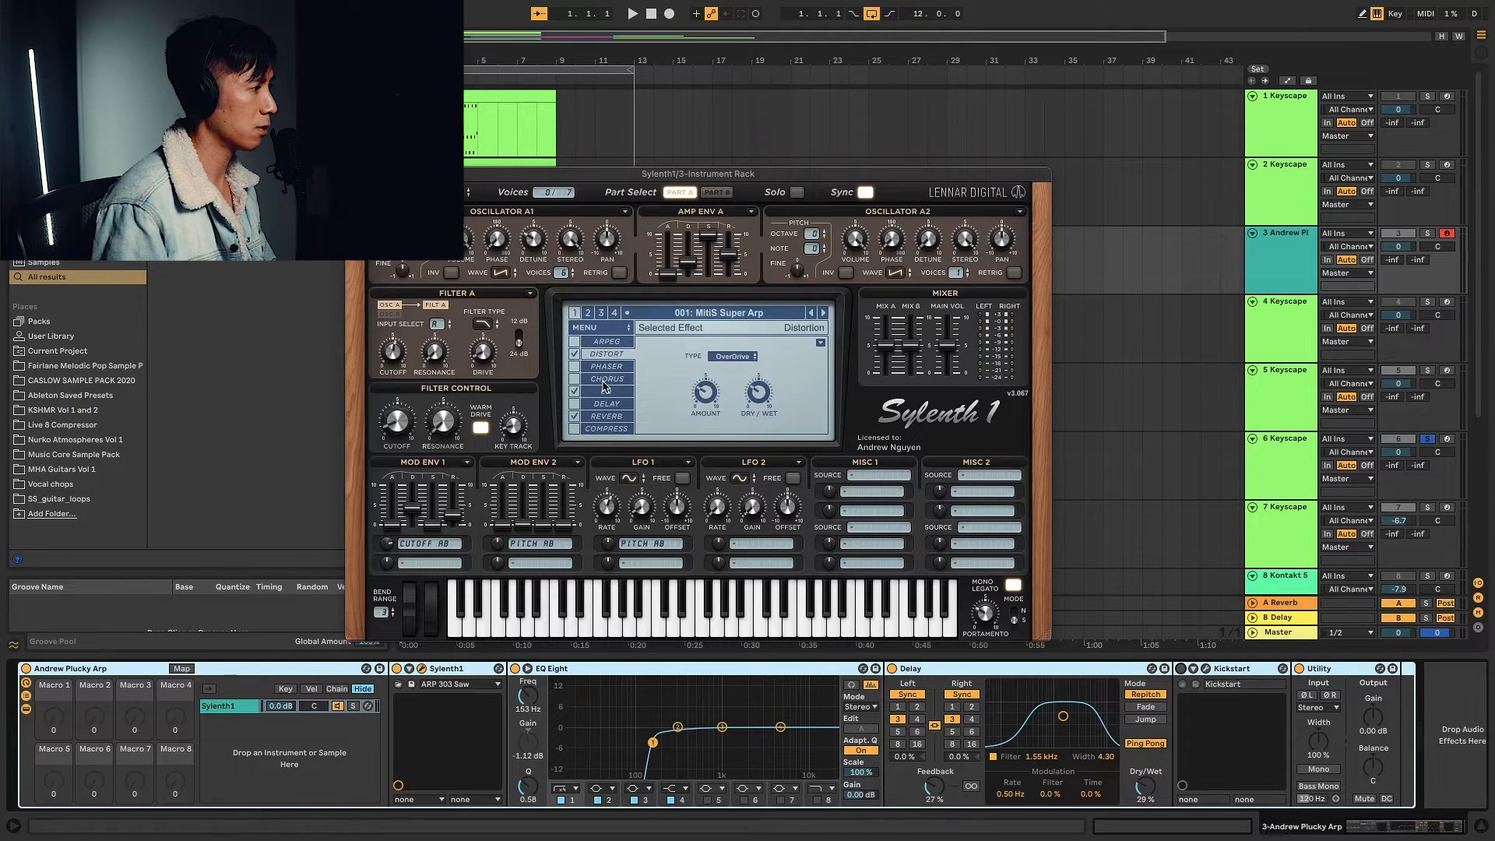
click(604, 390)
click(602, 414)
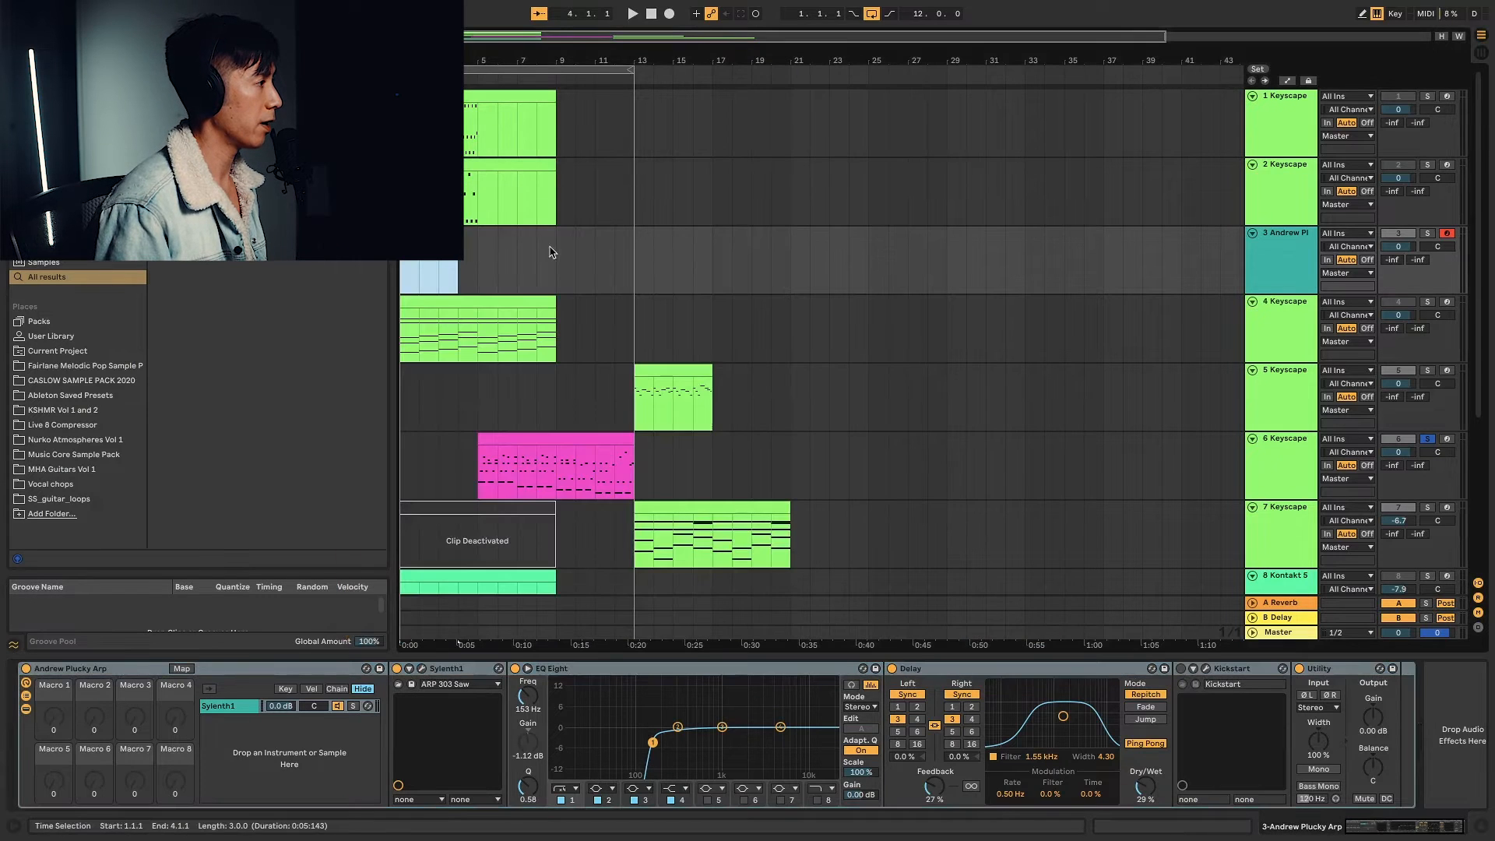
Insert an empty MIDI clip spanning bars 1 to 8 on the Plucky Arp track and enlarge its note editor
shift+click(550, 252)
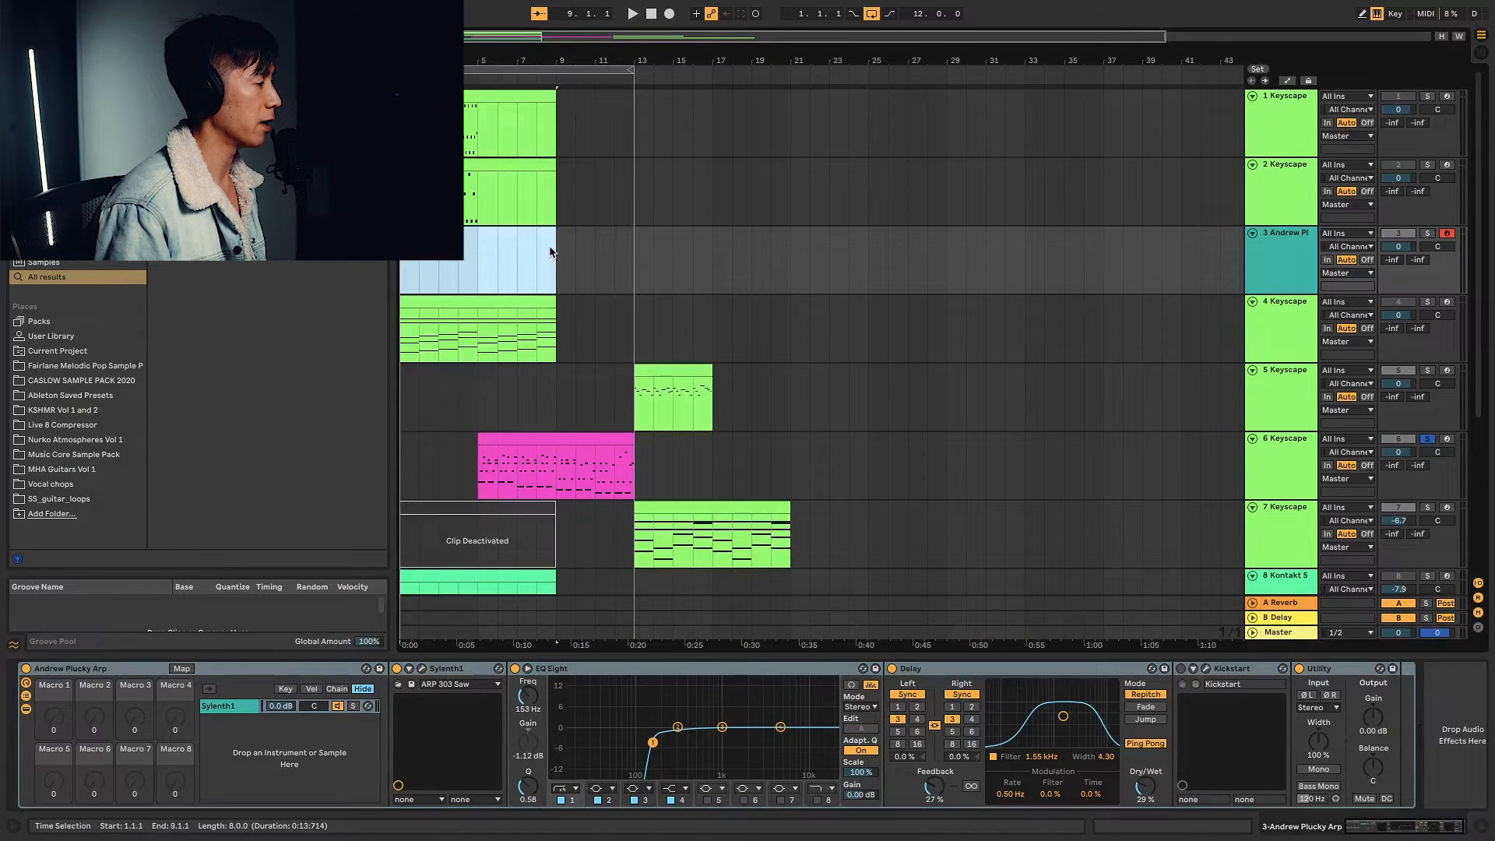
right_click(550, 251)
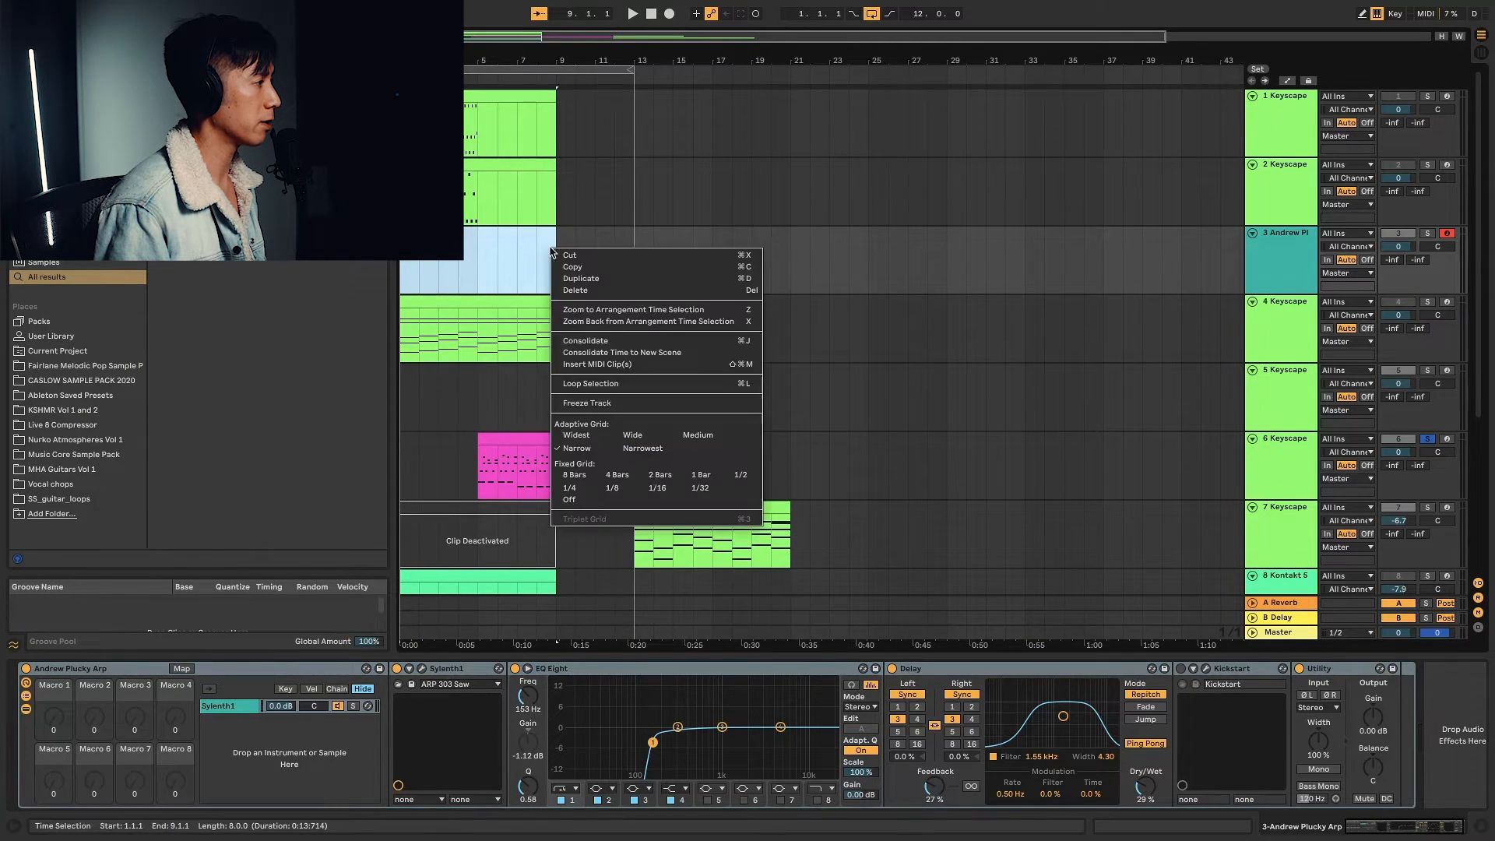
click(585, 365)
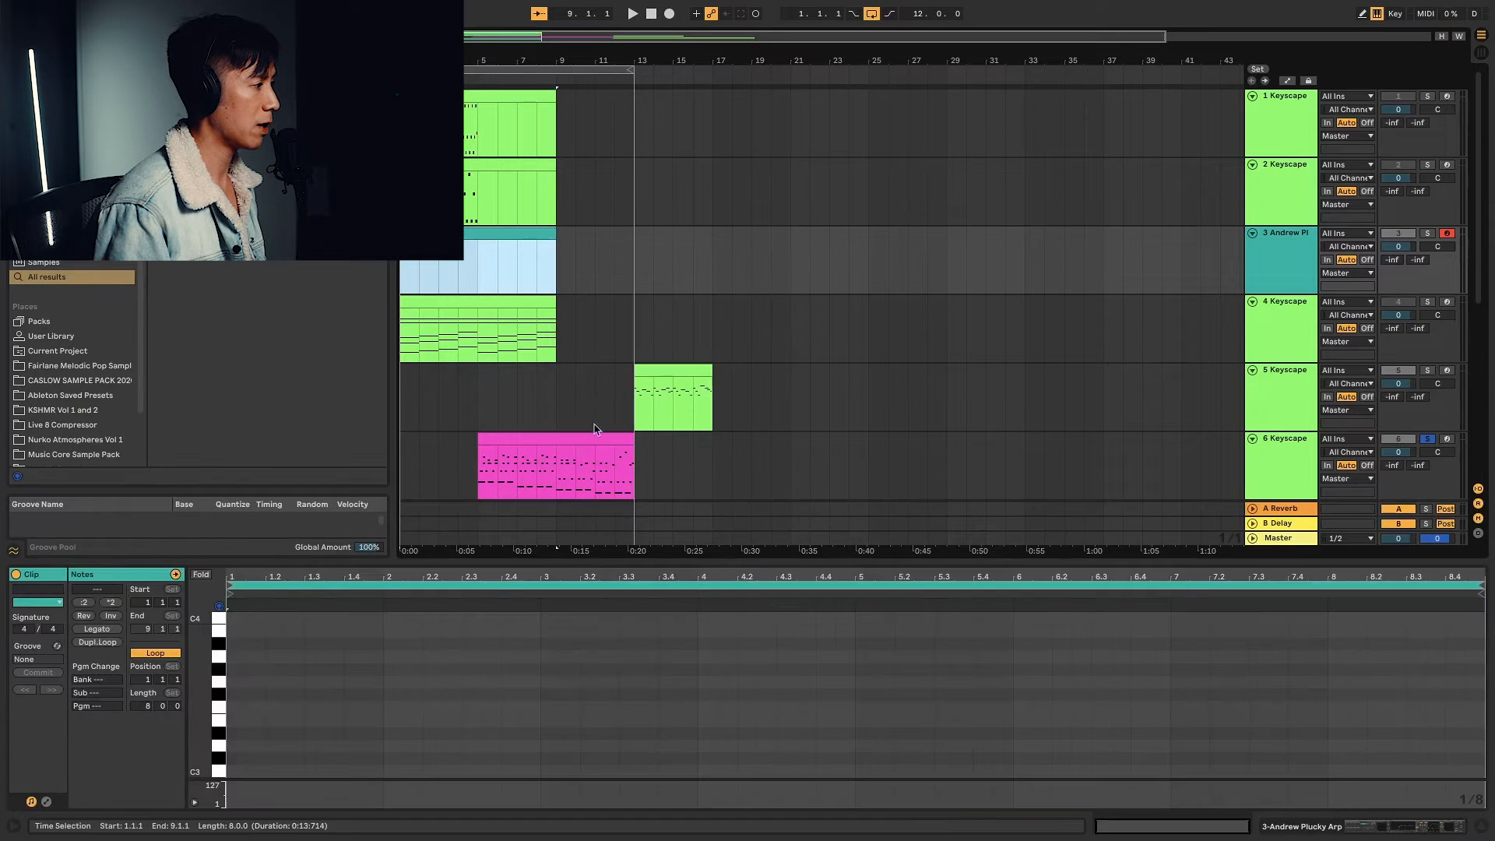
drag(557, 563, 556, 380)
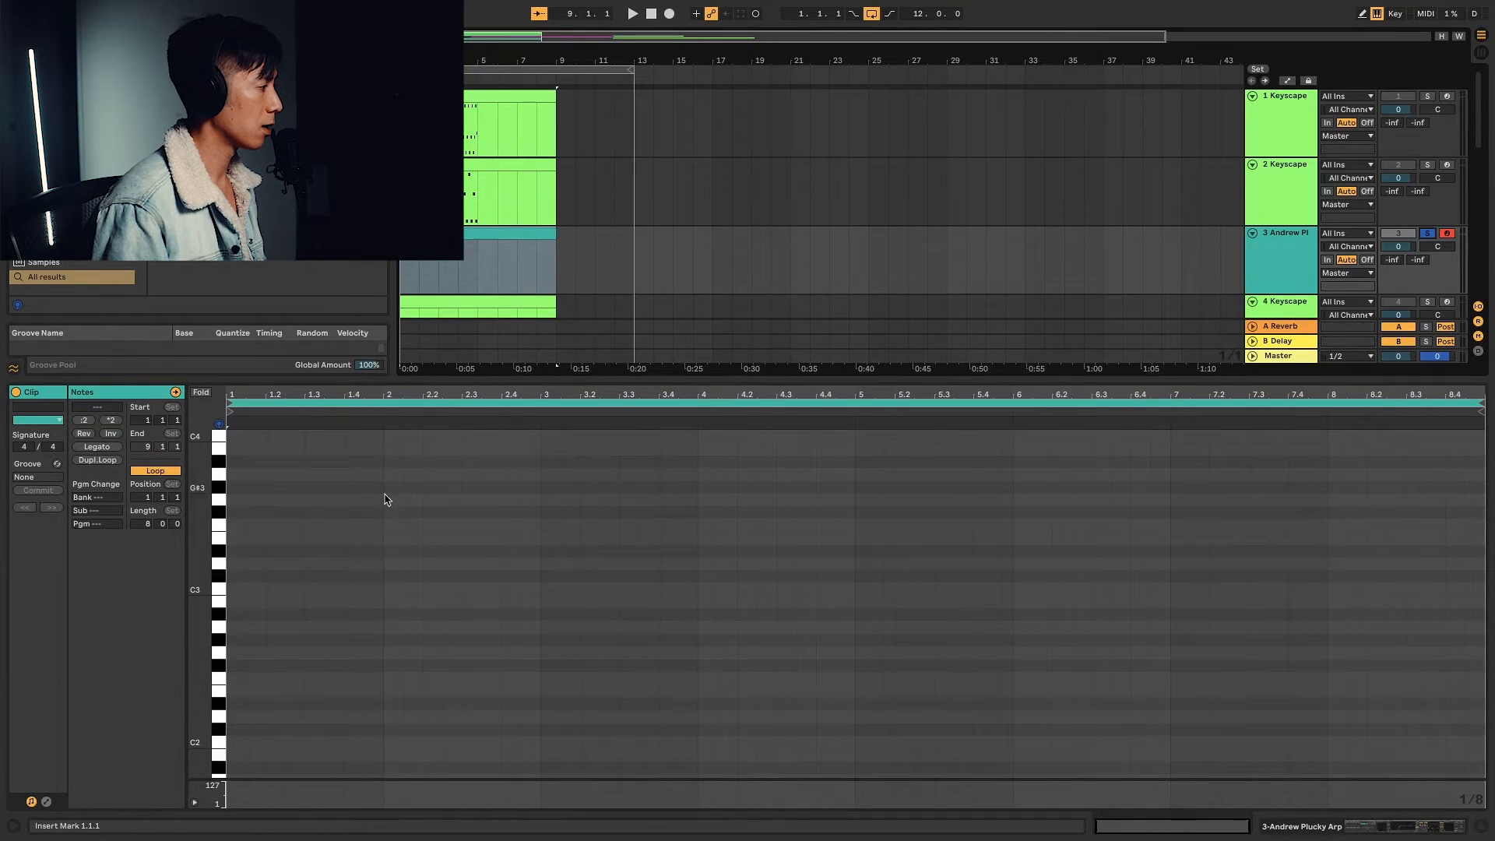
Enter four eighth notes at the start of the Plucky Arp clip: C4, G3, B3 and C4
click(274, 556)
click(245, 448)
right_click(241, 438)
click(303, 647)
scroll(264, 502, up, 2)
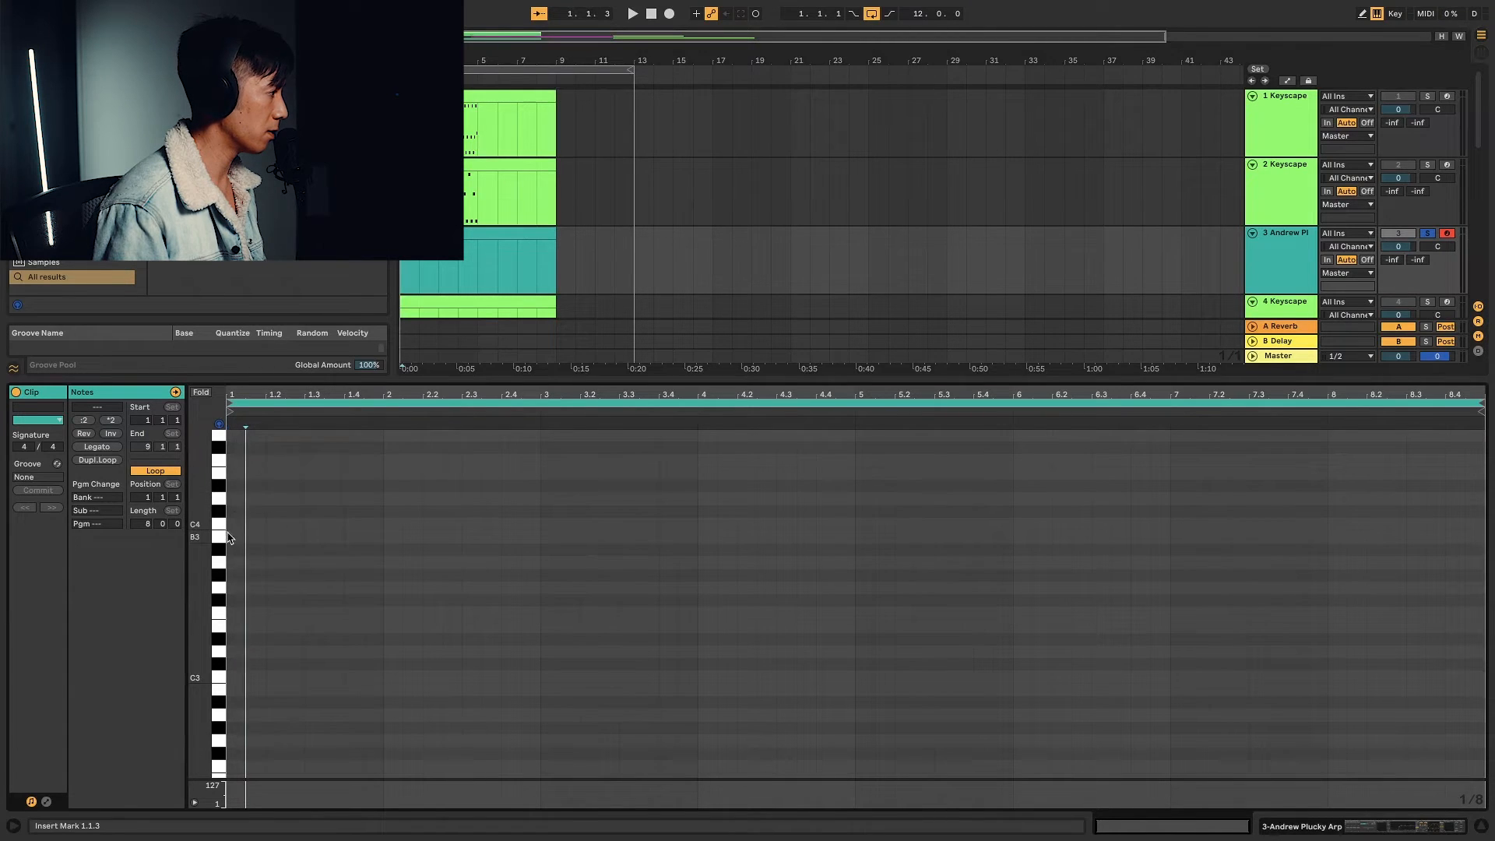
double_click(234, 524)
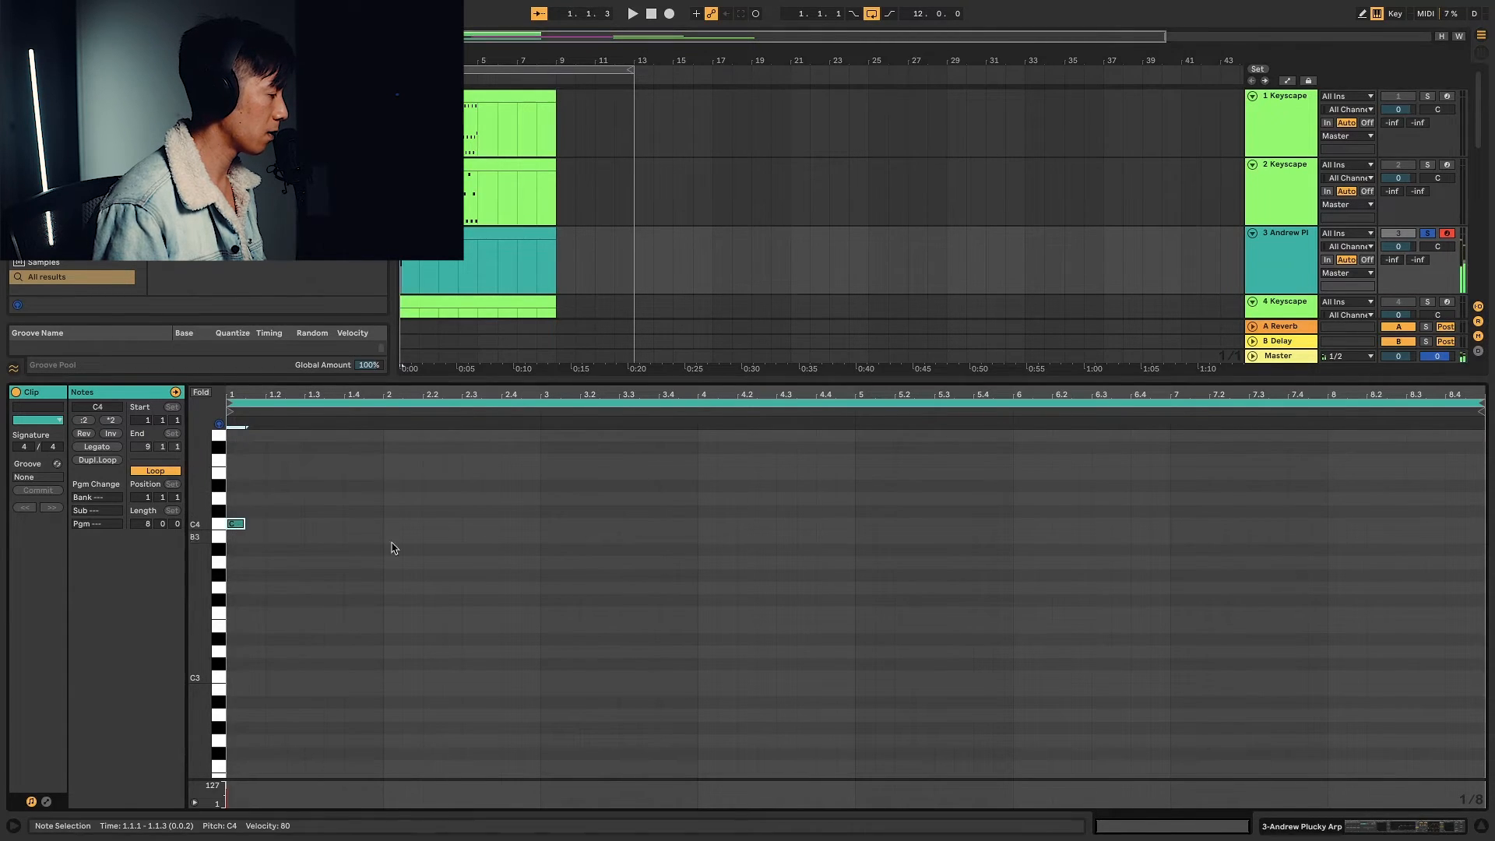
key(space)
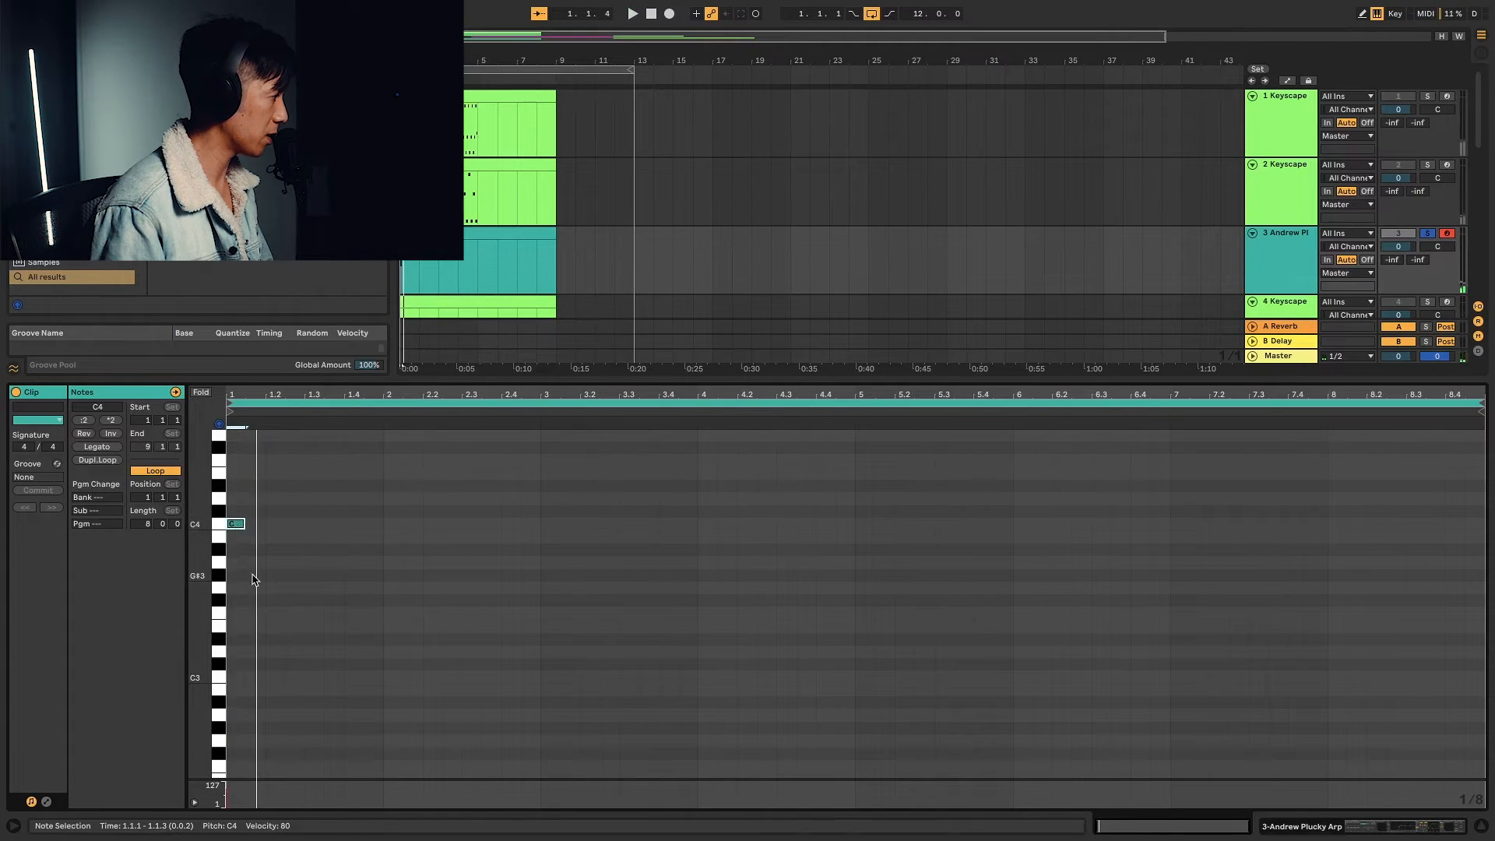
double_click(254, 588)
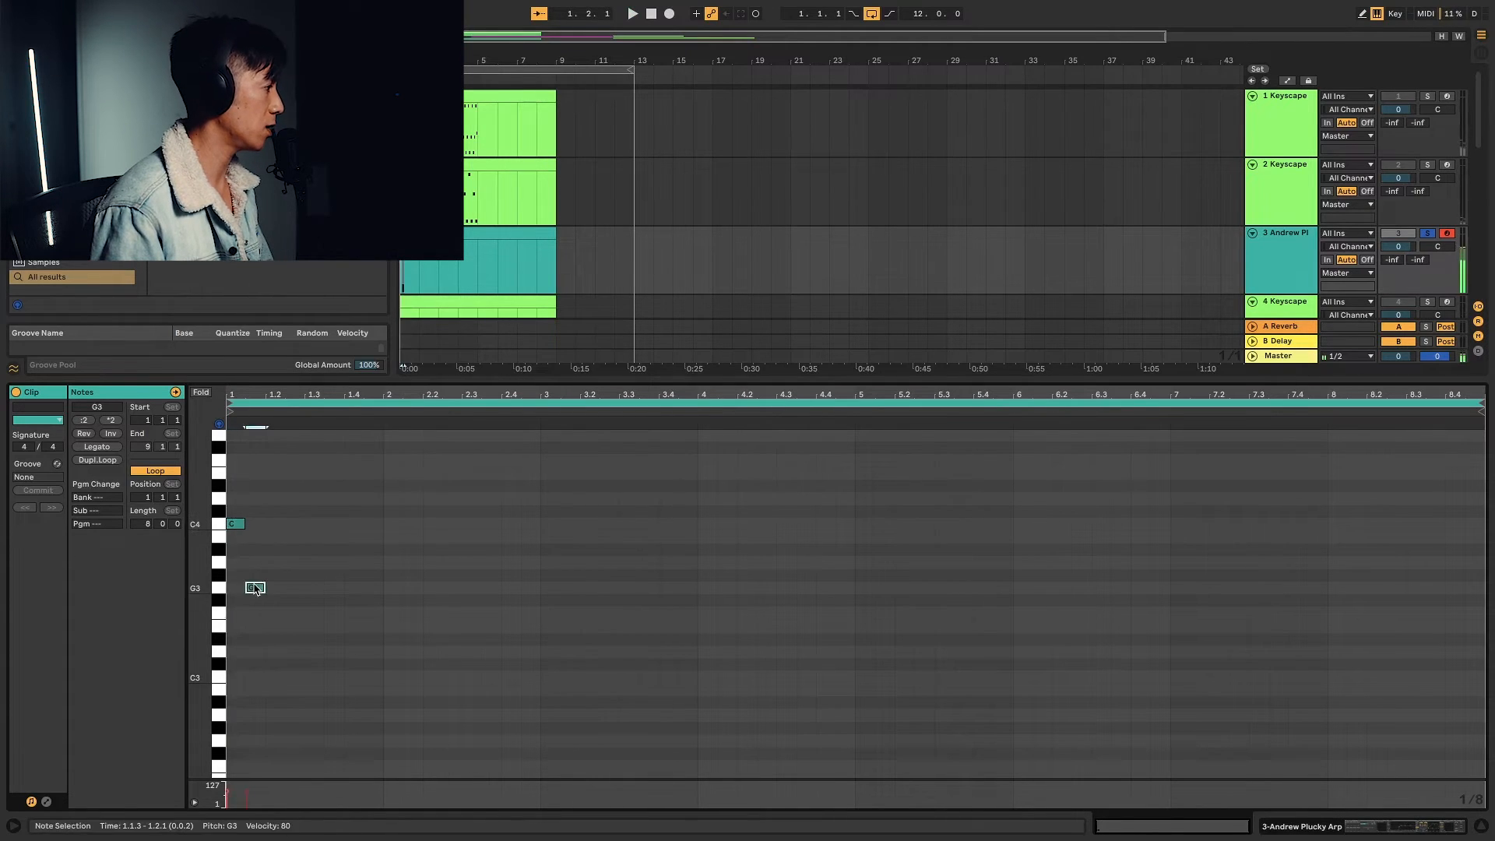
double_click(274, 537)
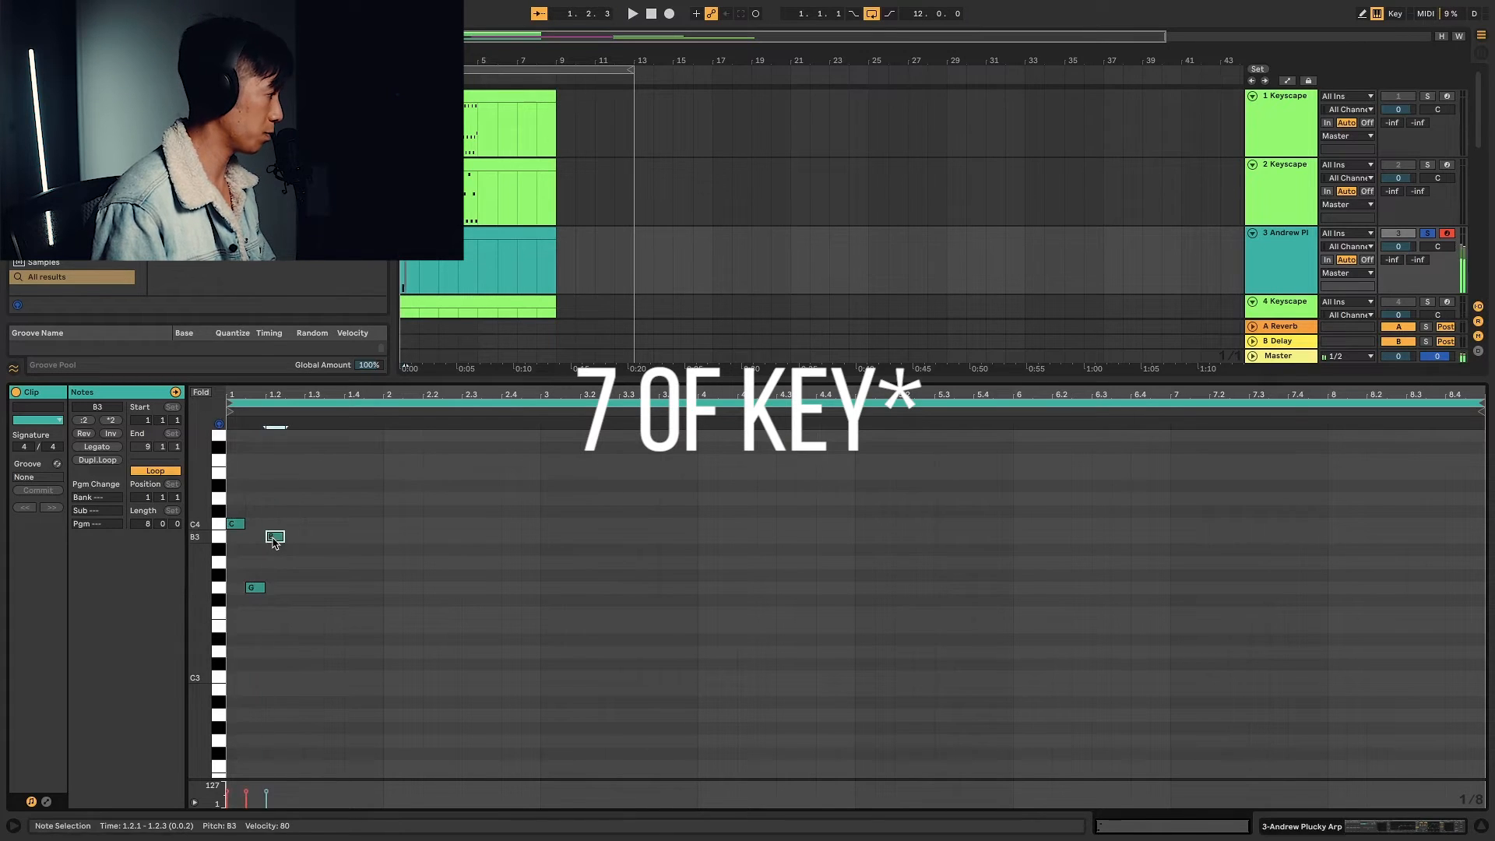
double_click(295, 525)
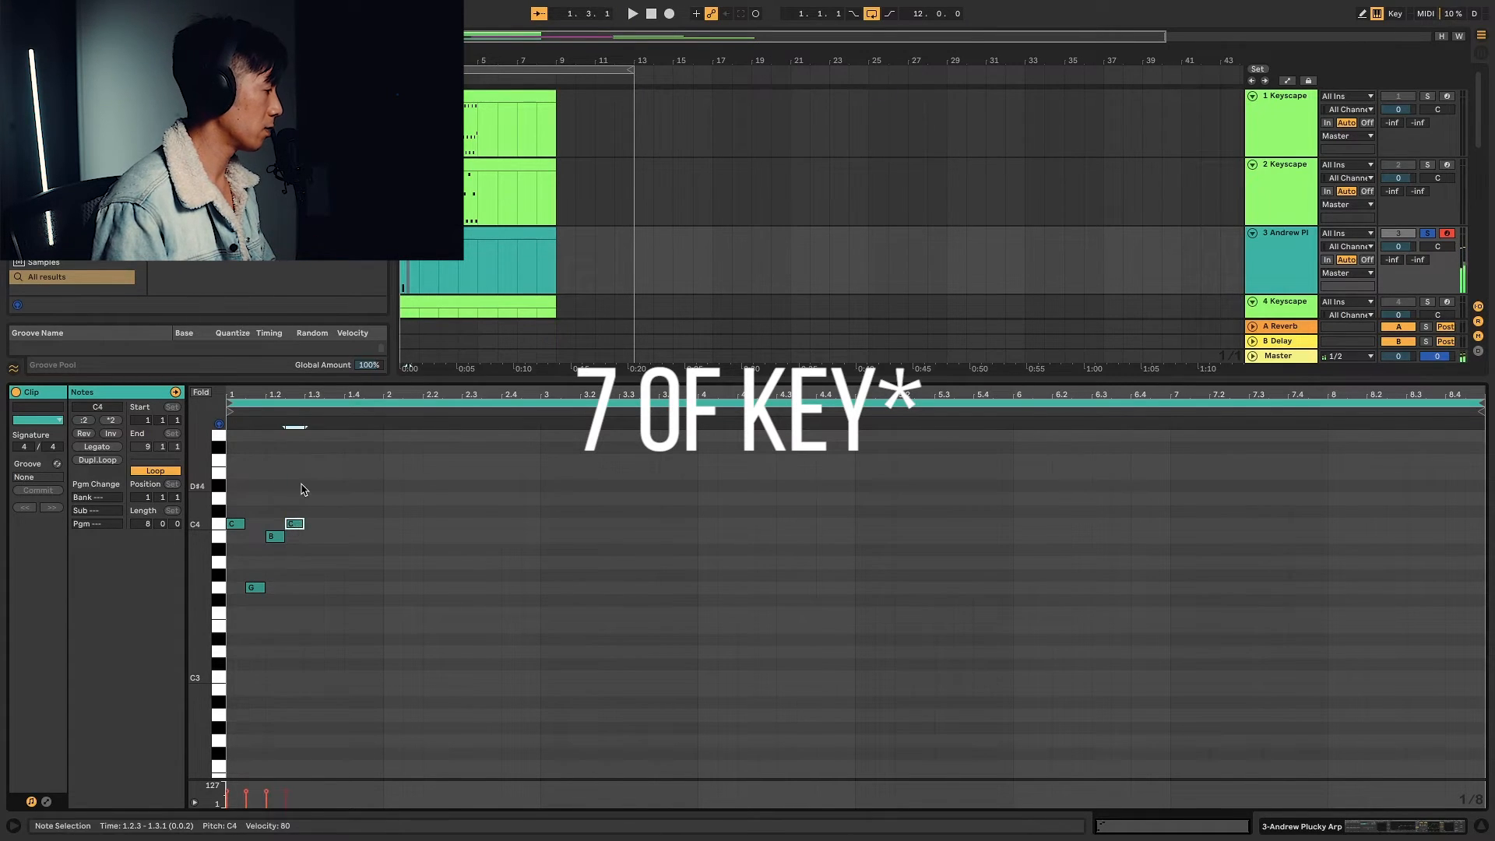
Duplicate the four-note phrase twice so it repeats through beat 2 of bar 2, and play it back
key(ctrl+a)
key(ctrl+d)
key(space)
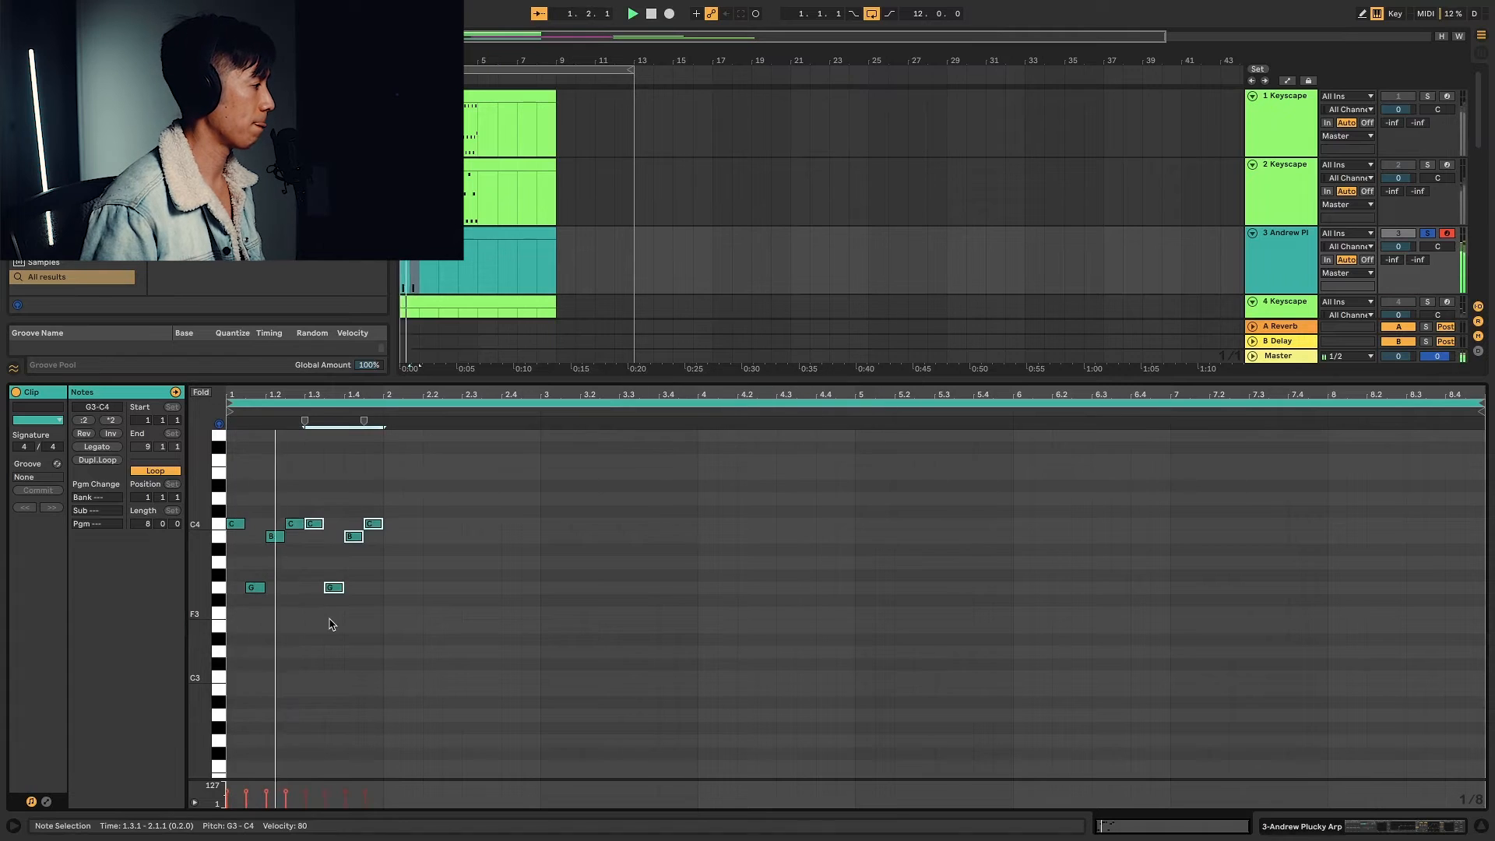
key(ctrl+d)
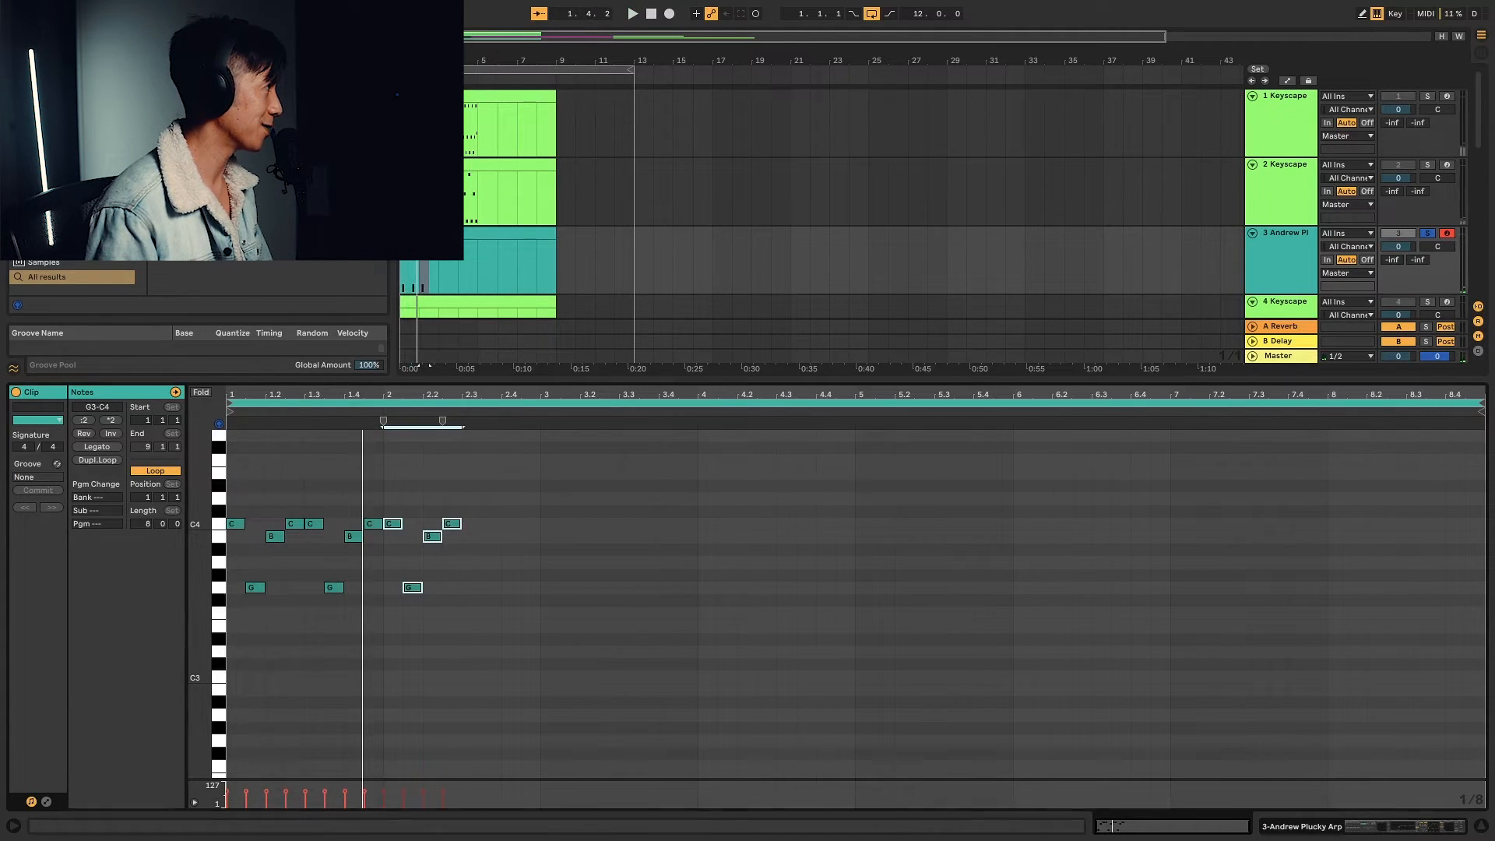
Add the eighth notes C4, D4, E4 and C4 on beats 3 and 4 of bar 2 and play the pattern
click(564, 617)
click(469, 505)
double_click(470, 528)
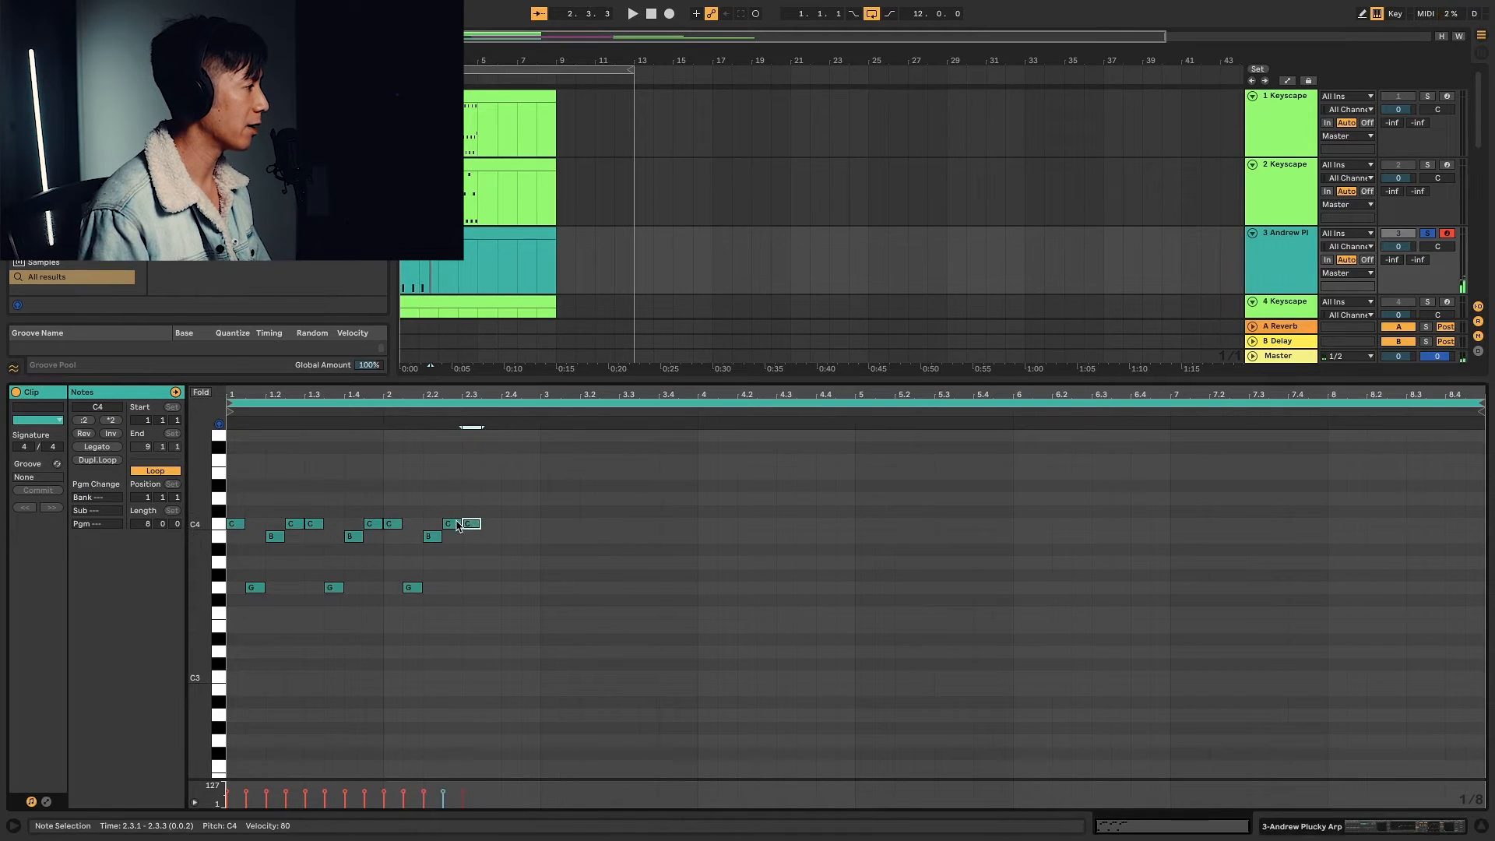
double_click(492, 499)
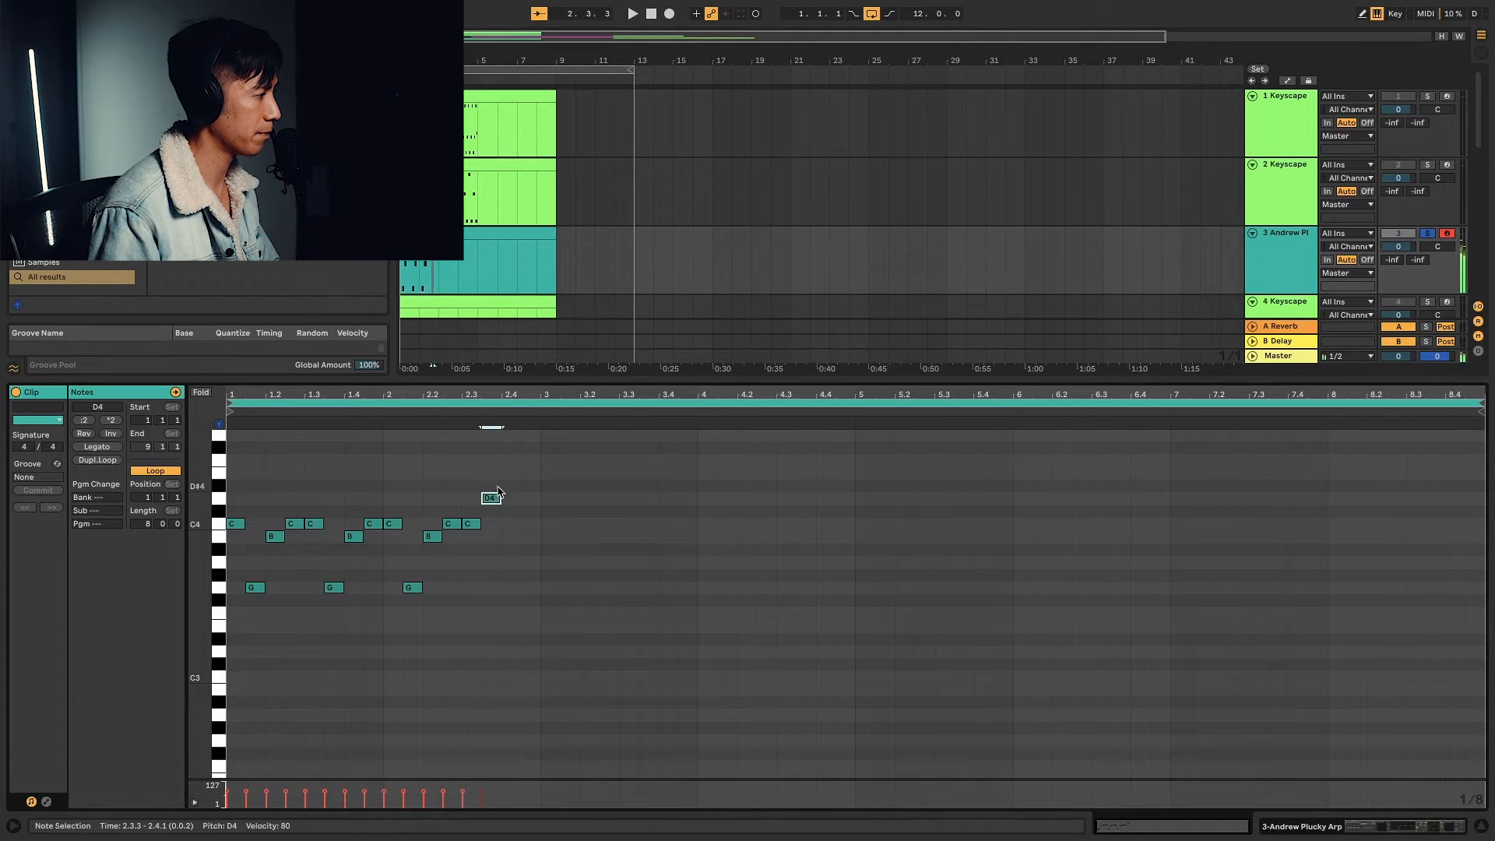
double_click(511, 473)
double_click(525, 524)
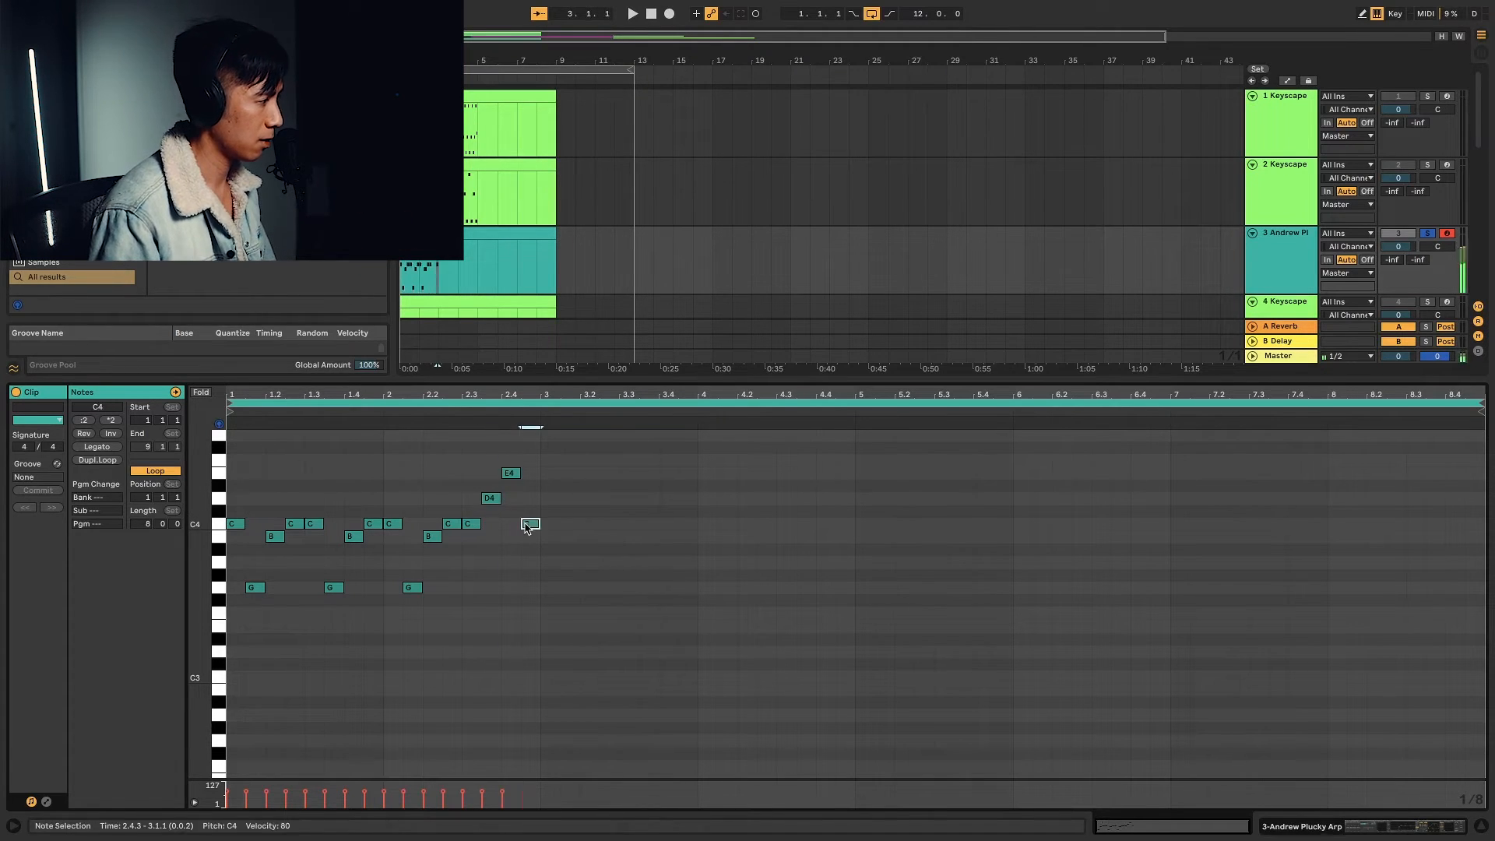
key(space)
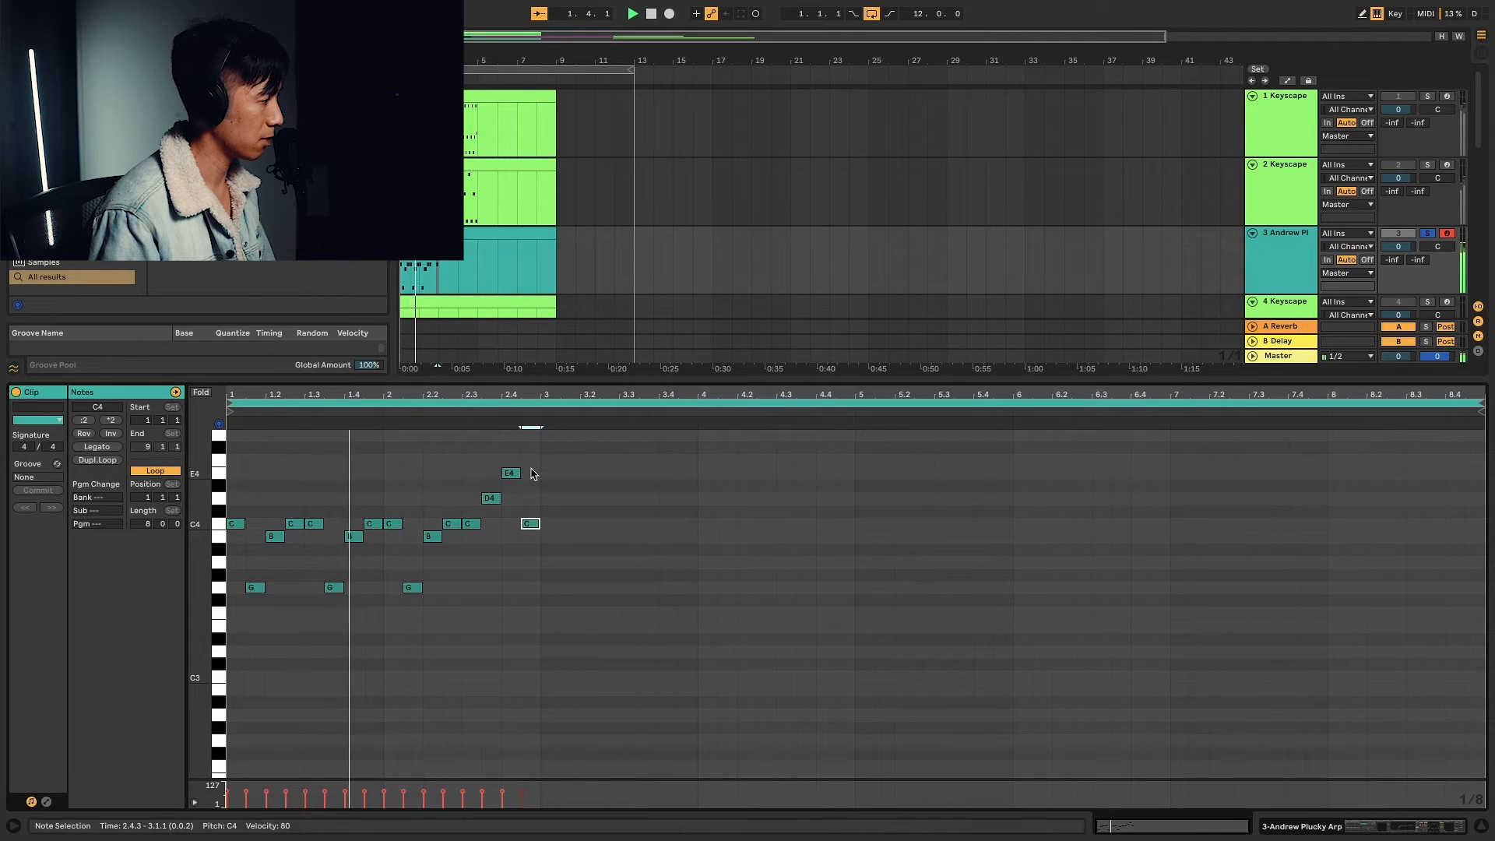
Raise the last note of bar 2 to D4 and listen to the pattern
key(Up)
key(Up)
key(space)
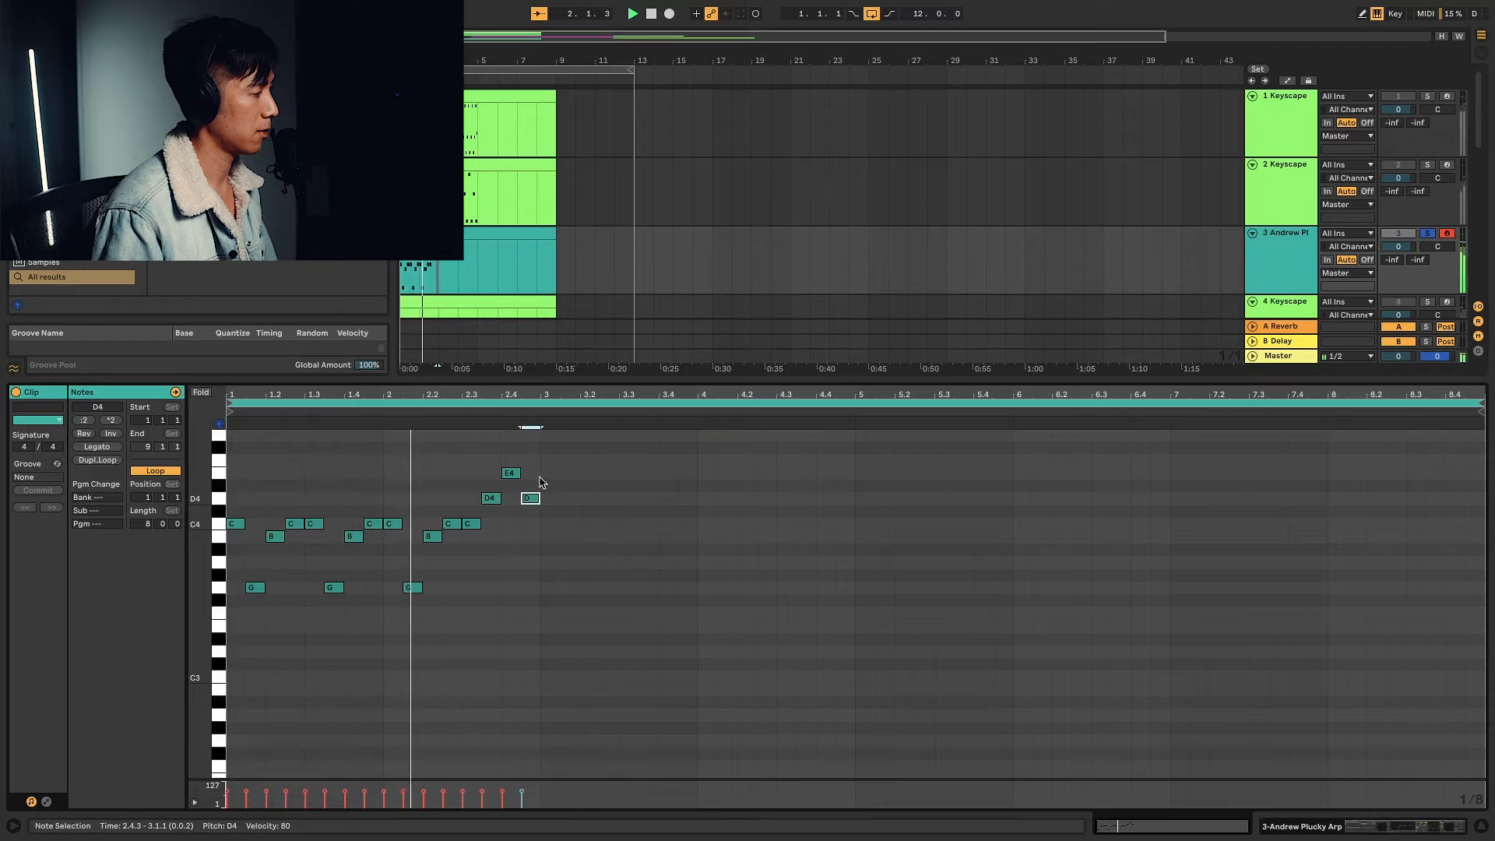
key(space)
Duplicate the whole two-bar arpeggio pattern into bars 3 and 4
drag(539, 448, 219, 645)
key(ctrl+d)
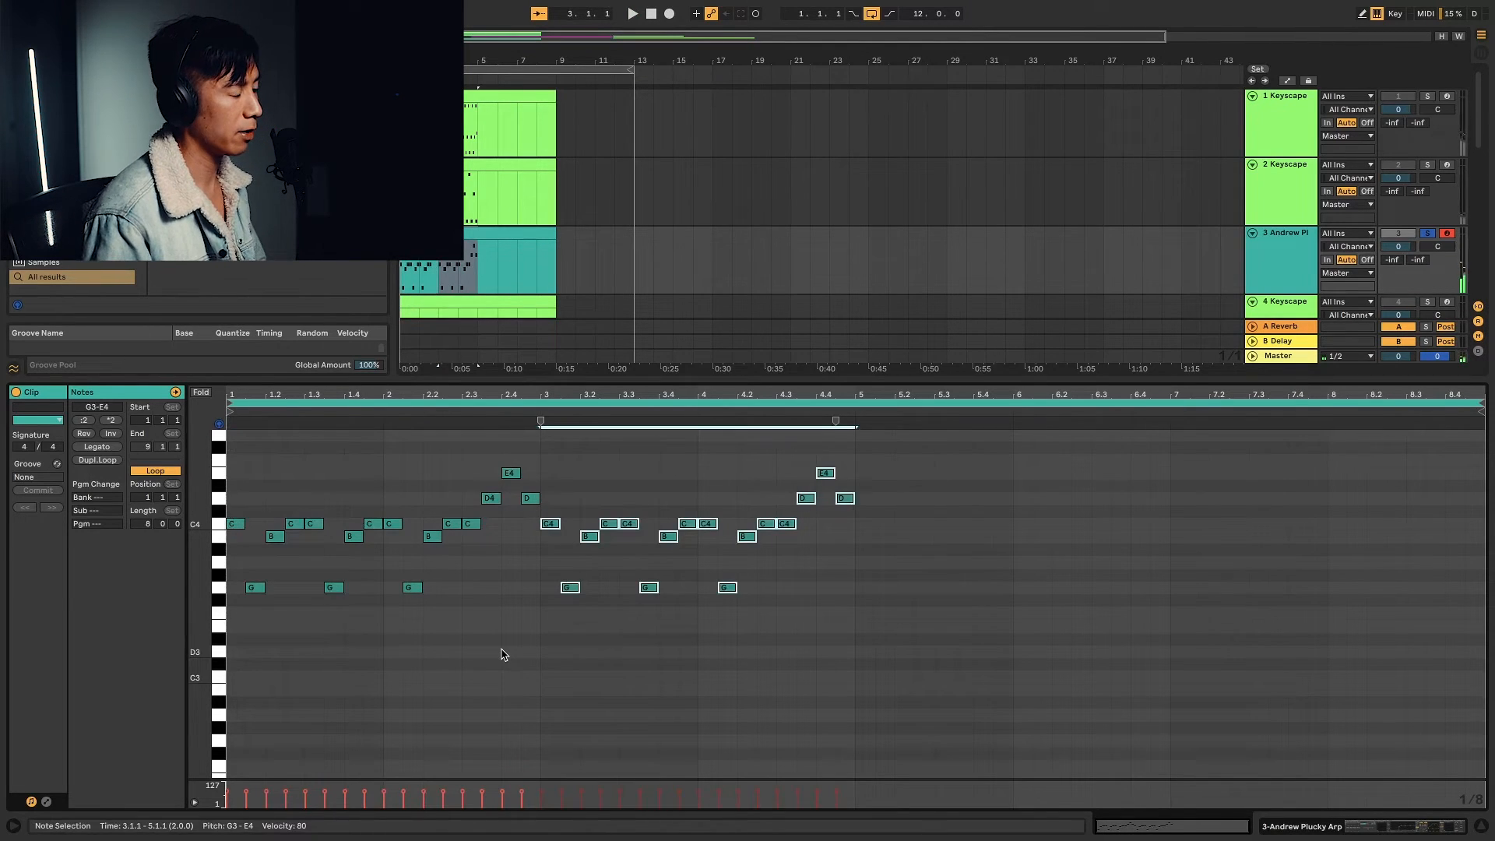
click(518, 633)
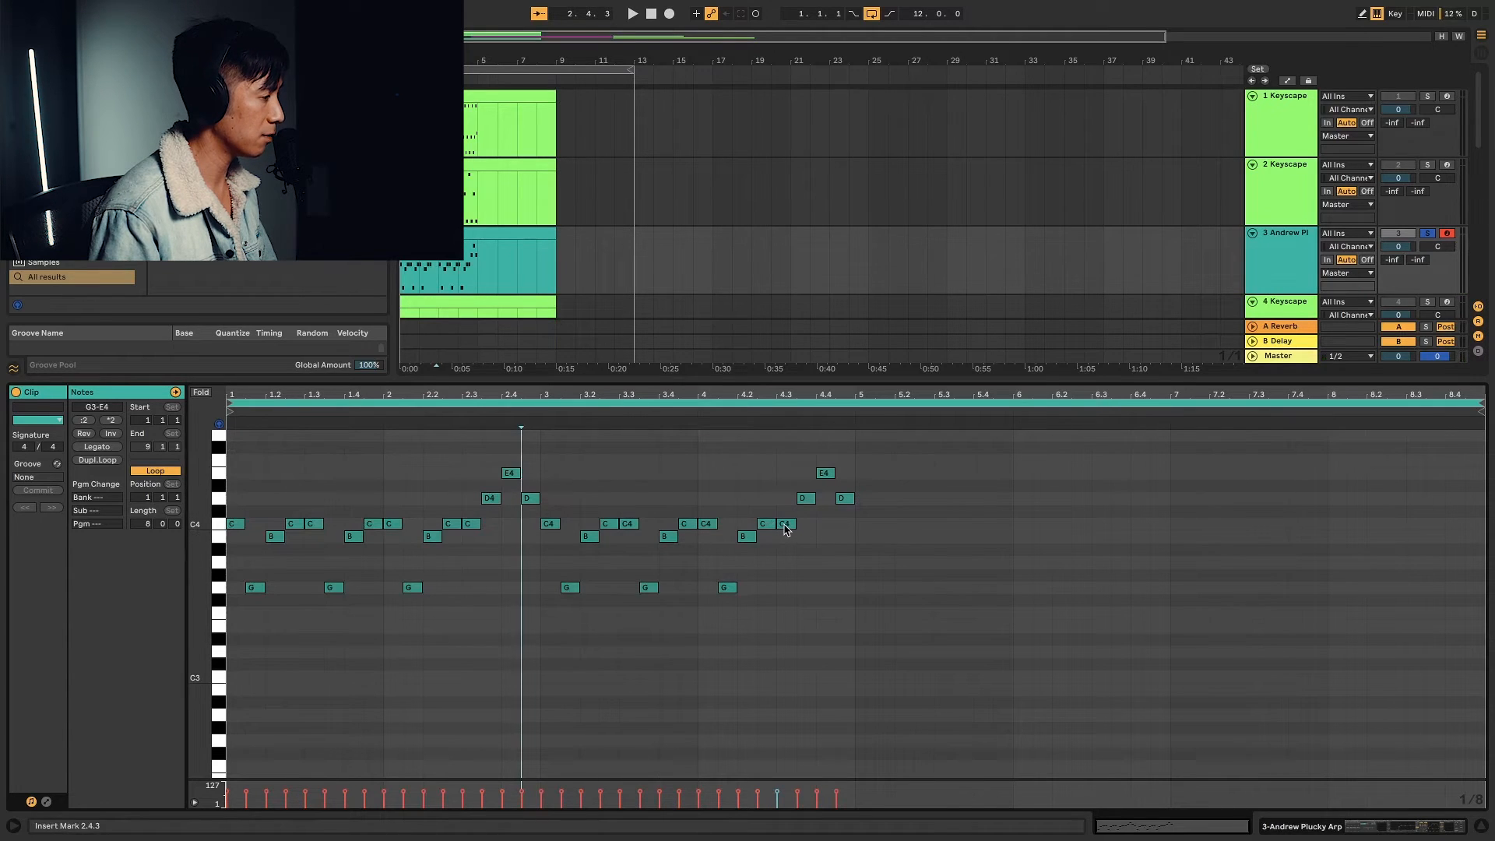
Change the last four notes of bar 4 to E4, G4, D4 and C4
drag(786, 529, 786, 479)
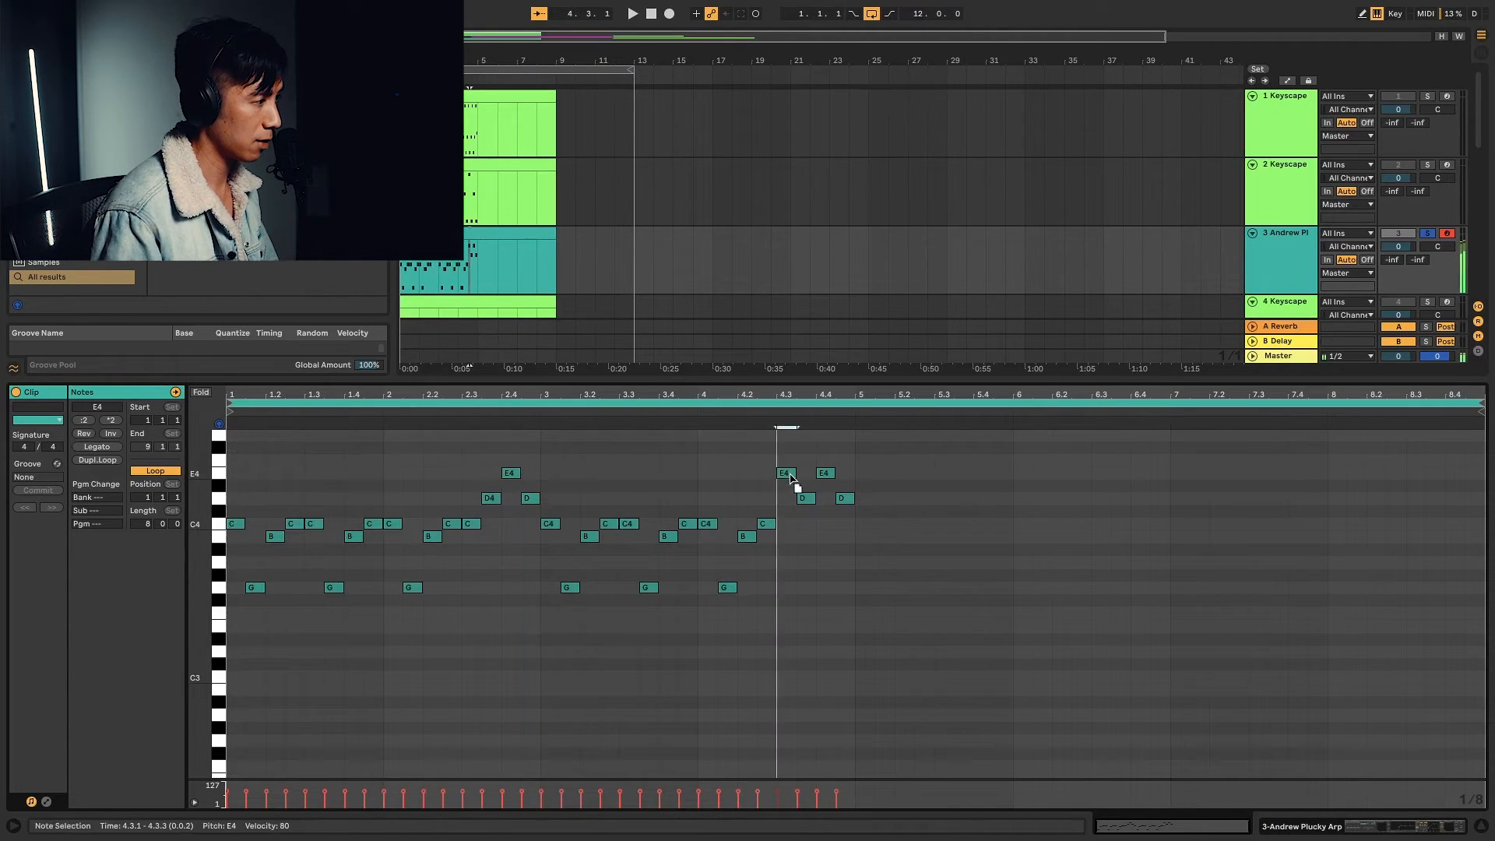
scroll(802, 529, up, 2)
drag(802, 538, 806, 474)
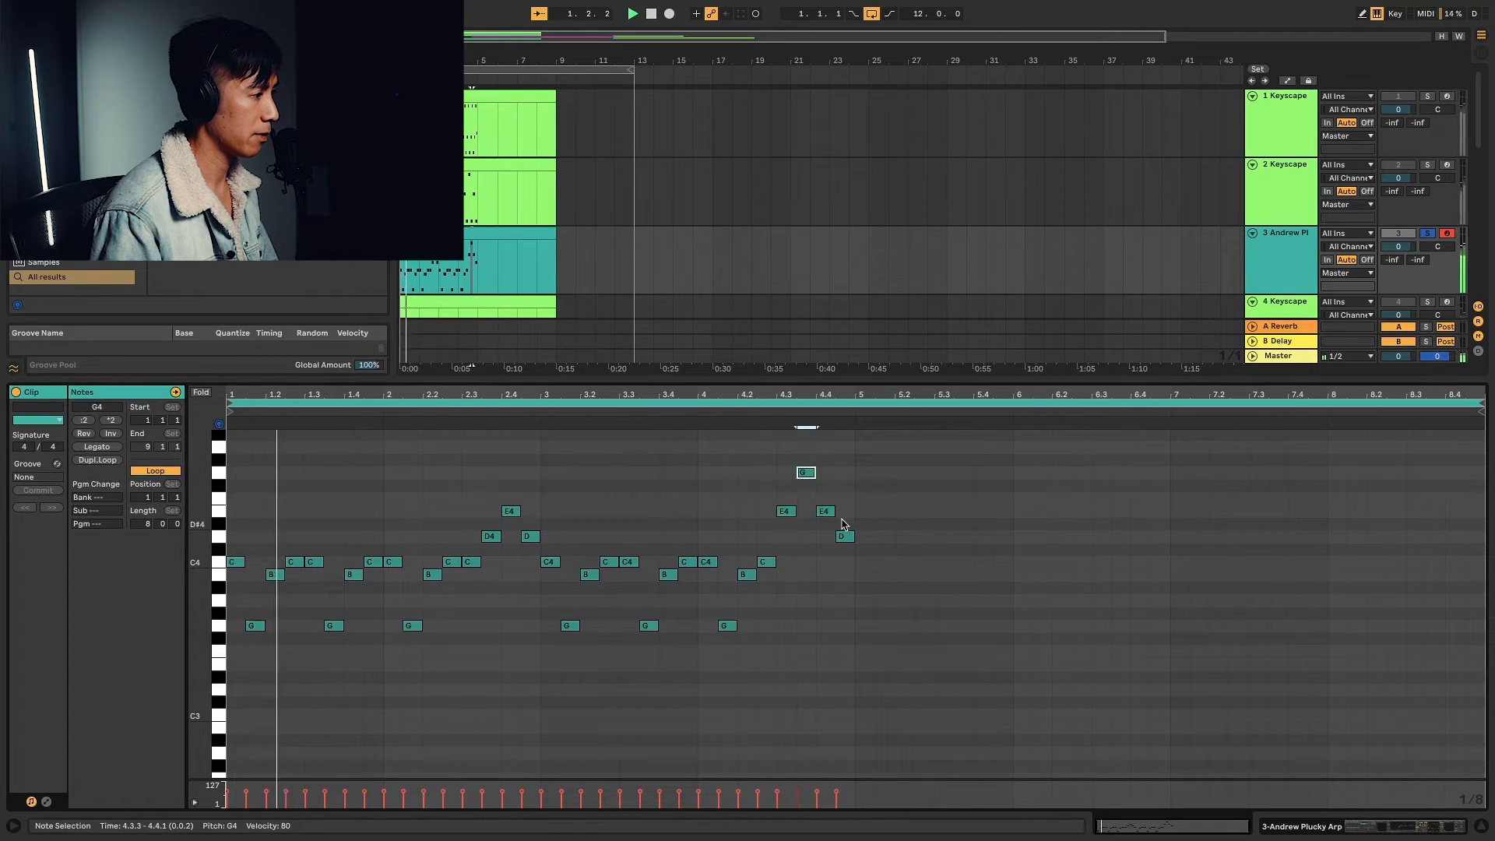
click(834, 518)
drag(832, 514, 855, 555)
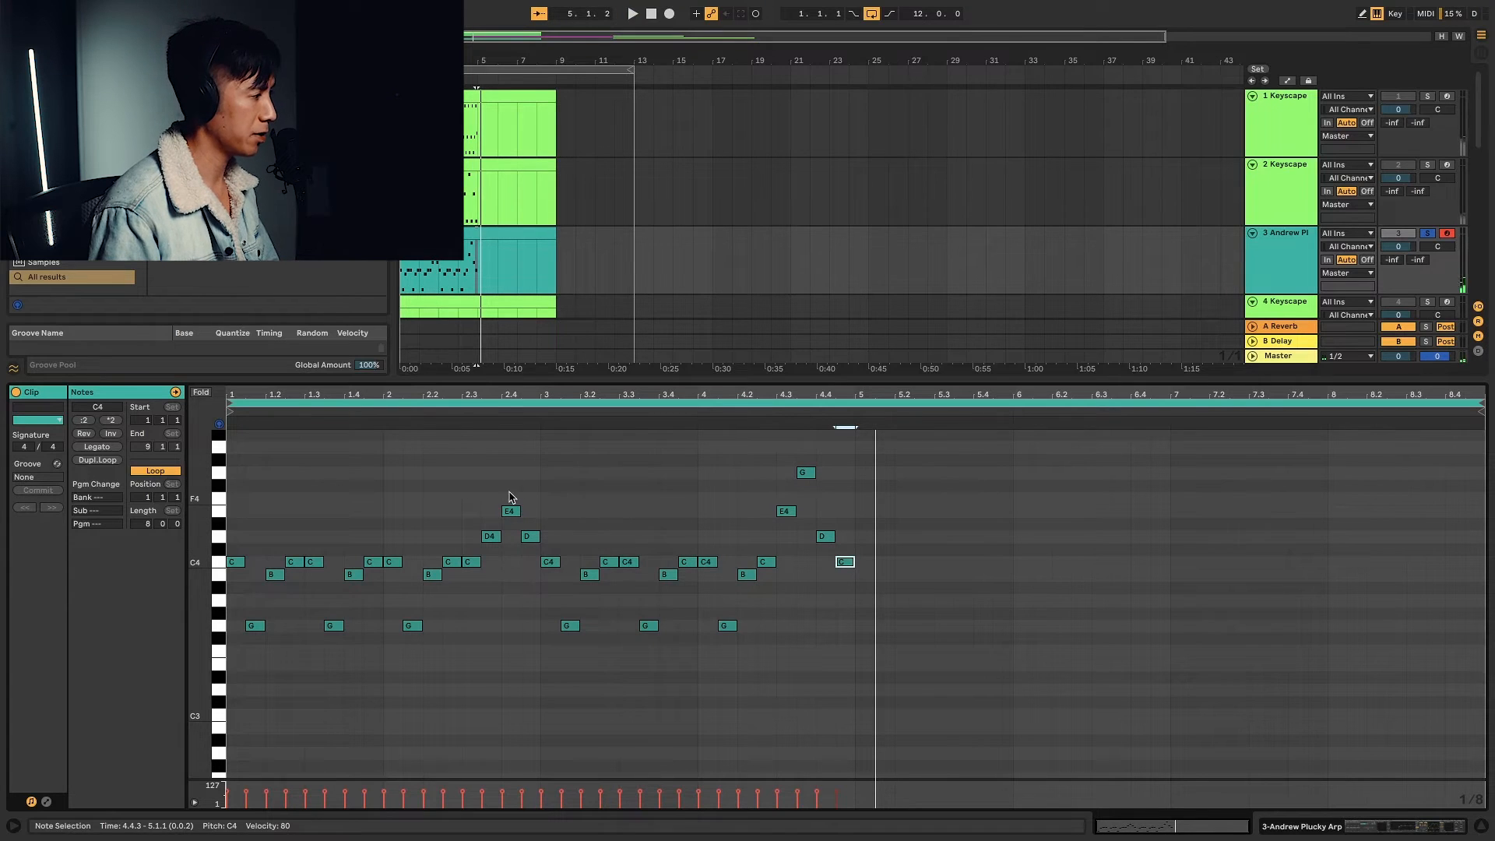
Examine the arpeggio's structure by selecting the repeated phrases and the two melodic endings in turn
drag(542, 491, 478, 585)
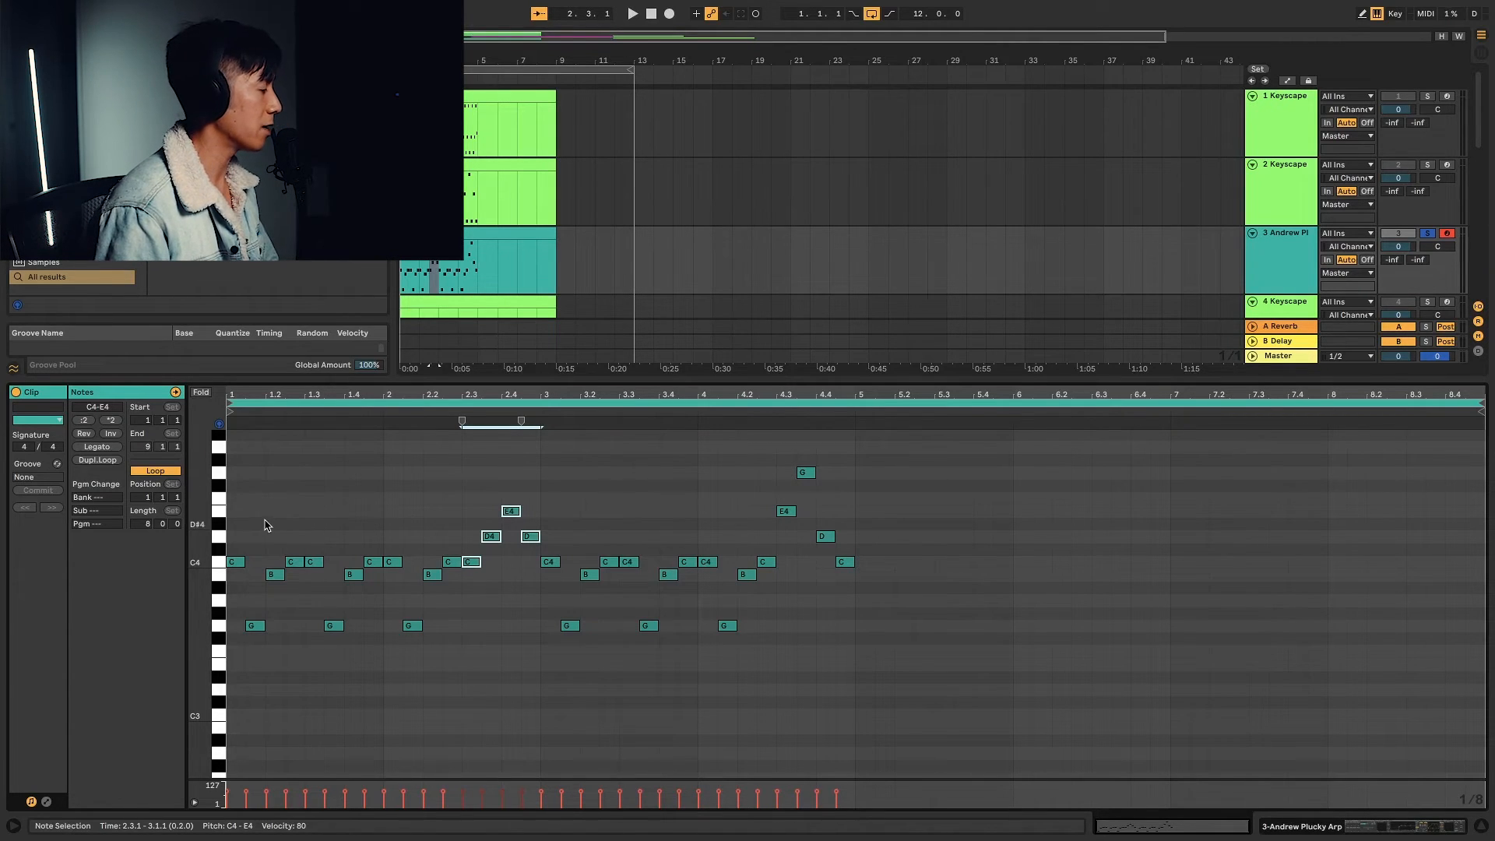
drag(234, 522, 450, 638)
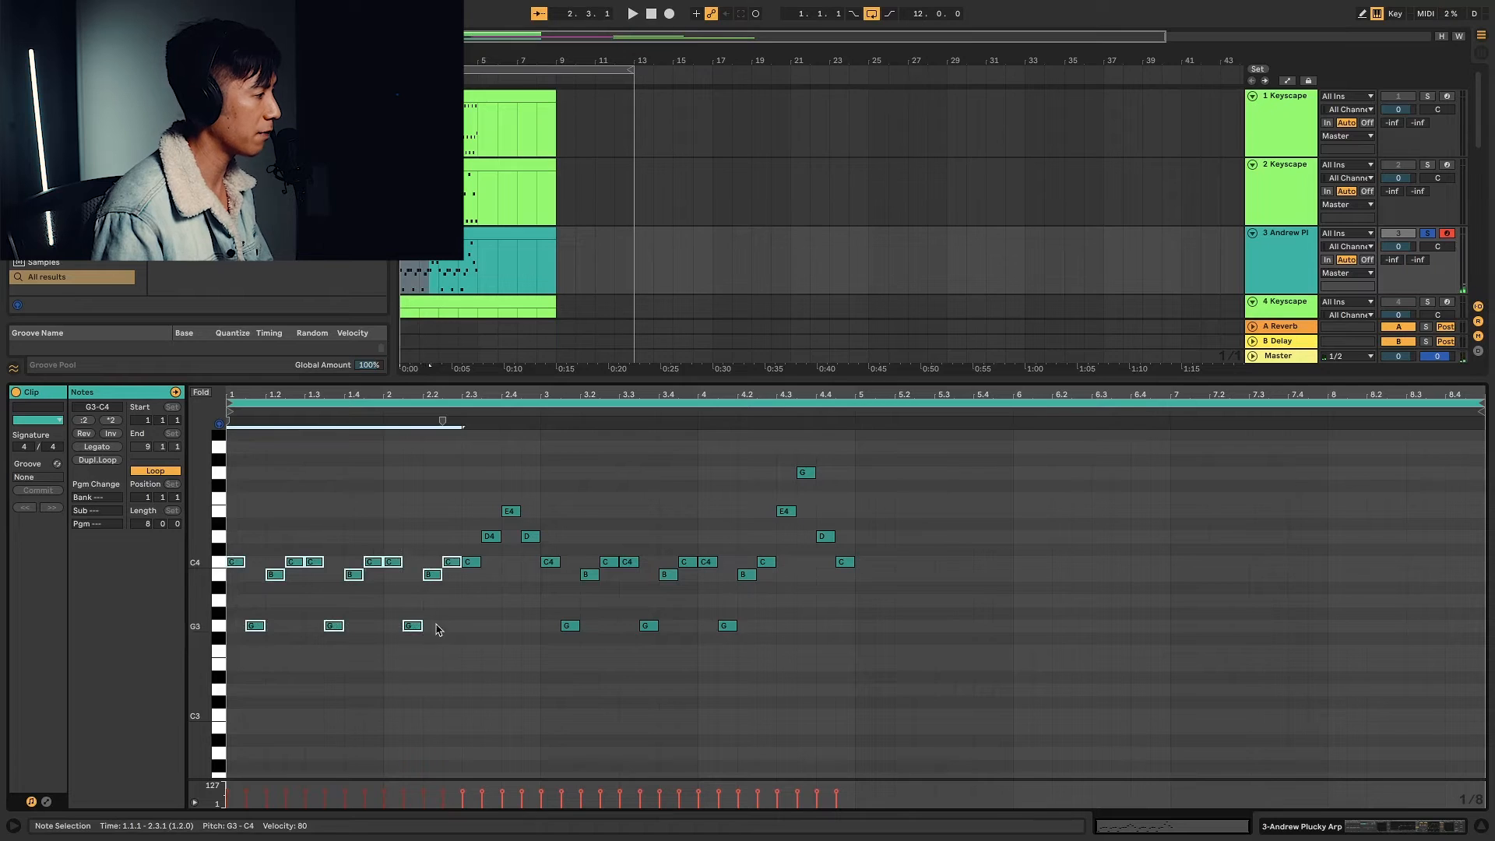
drag(465, 455, 535, 612)
drag(541, 458, 740, 669)
drag(786, 449, 913, 640)
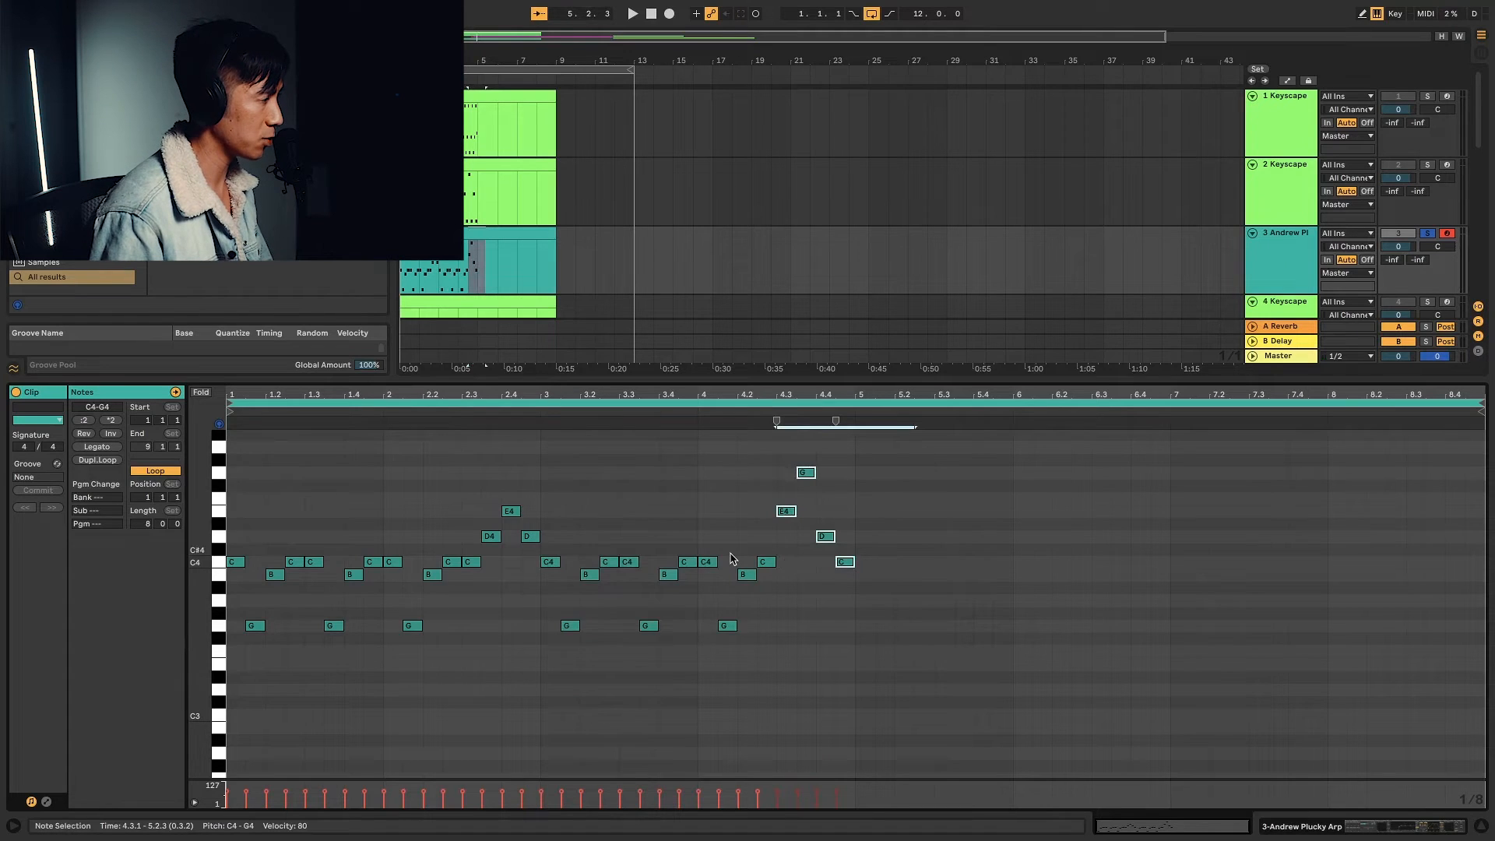
Duplicate the sustained-chord Keyscape track that sits directly below the Plucky Arp track
scroll(733, 559, up, 2)
click(539, 240)
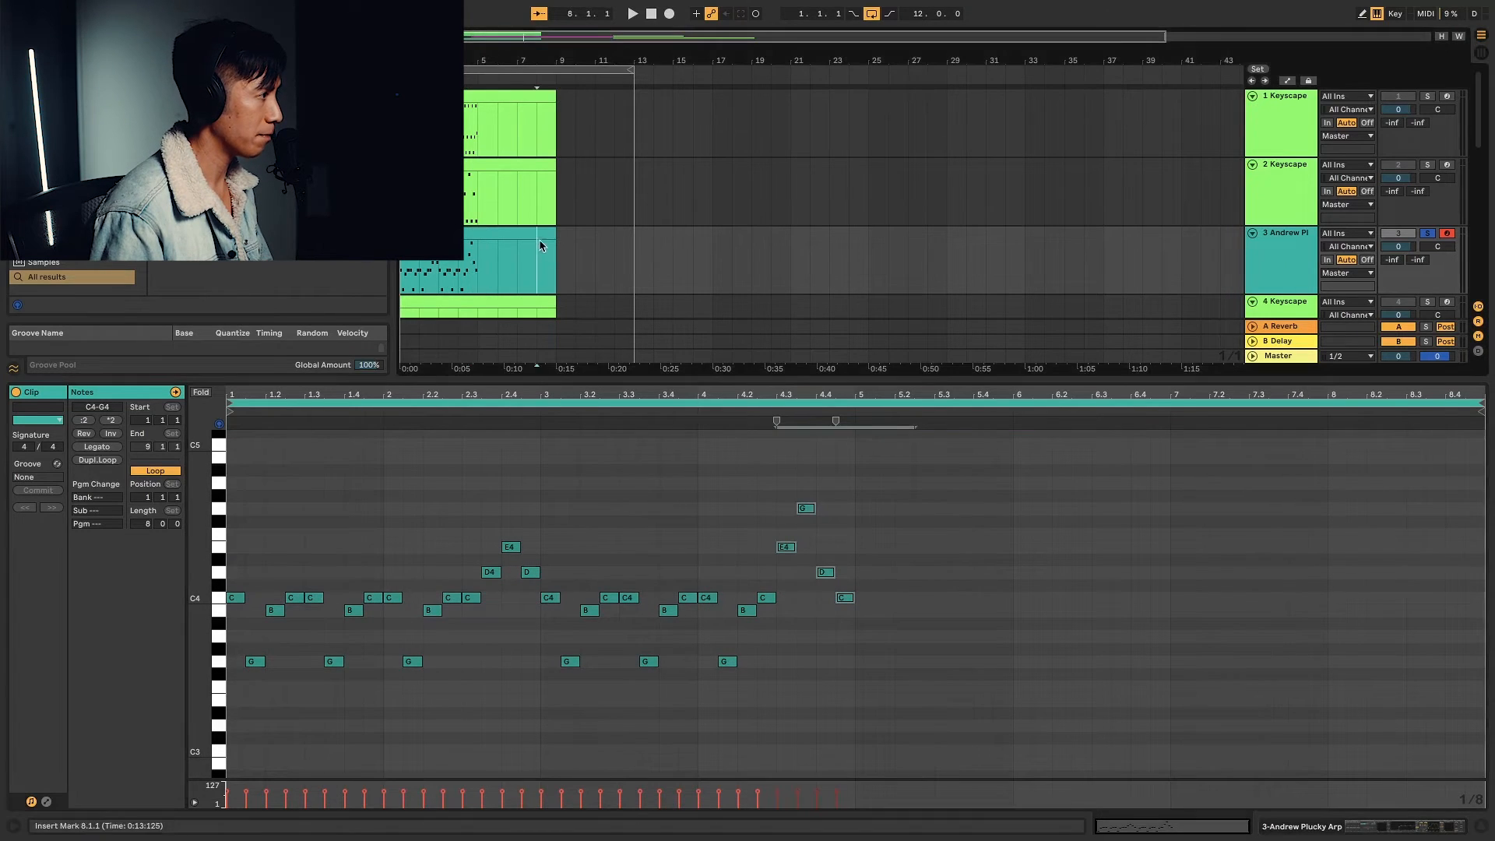
click(1266, 260)
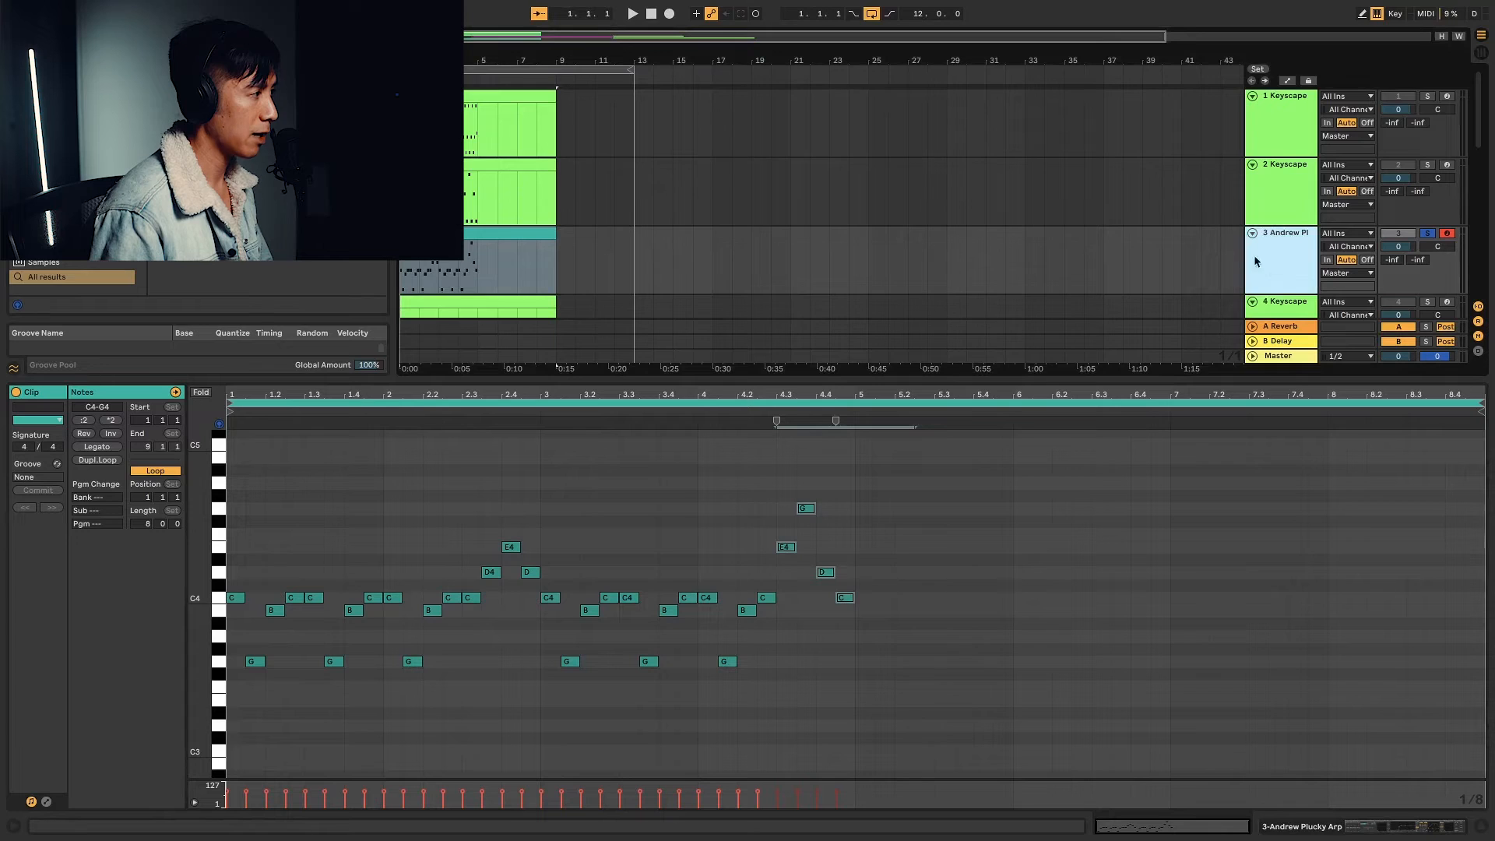
scroll(884, 234, down, 2)
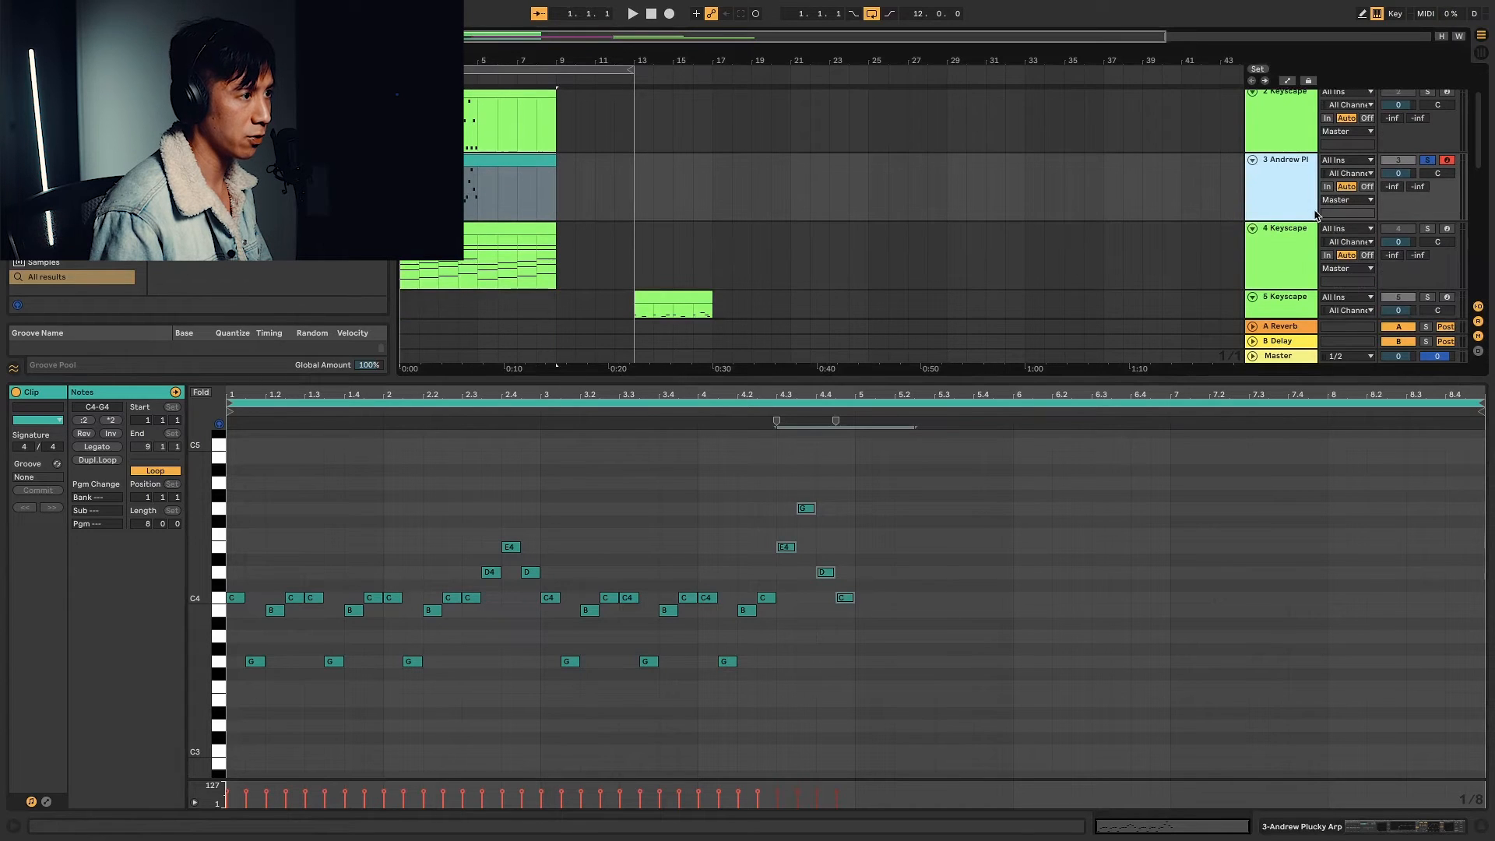
click(1302, 226)
scroll(1288, 244, down, 1)
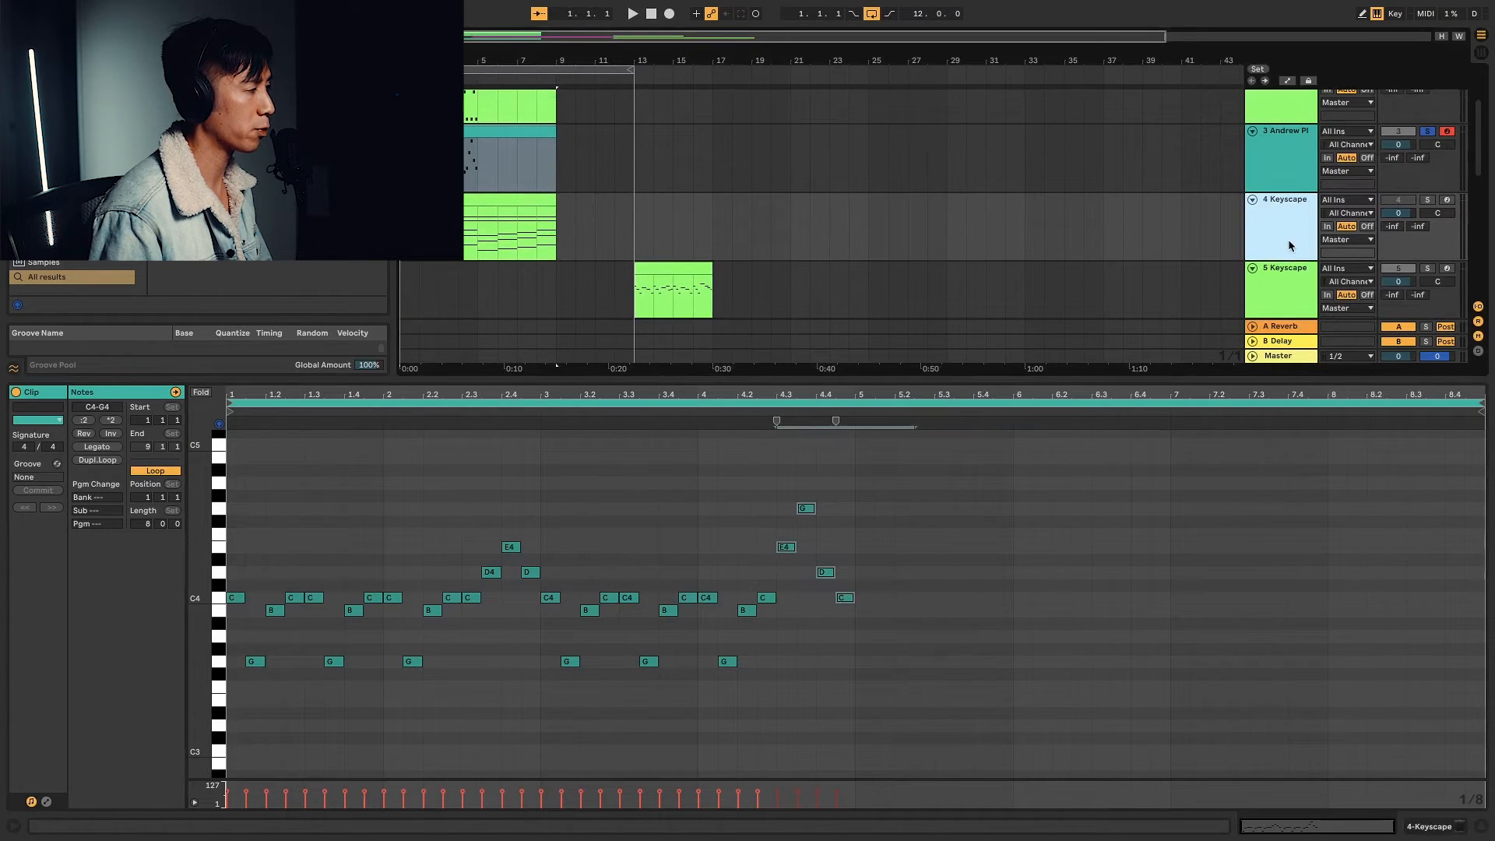
right_click(1290, 245)
click(1316, 272)
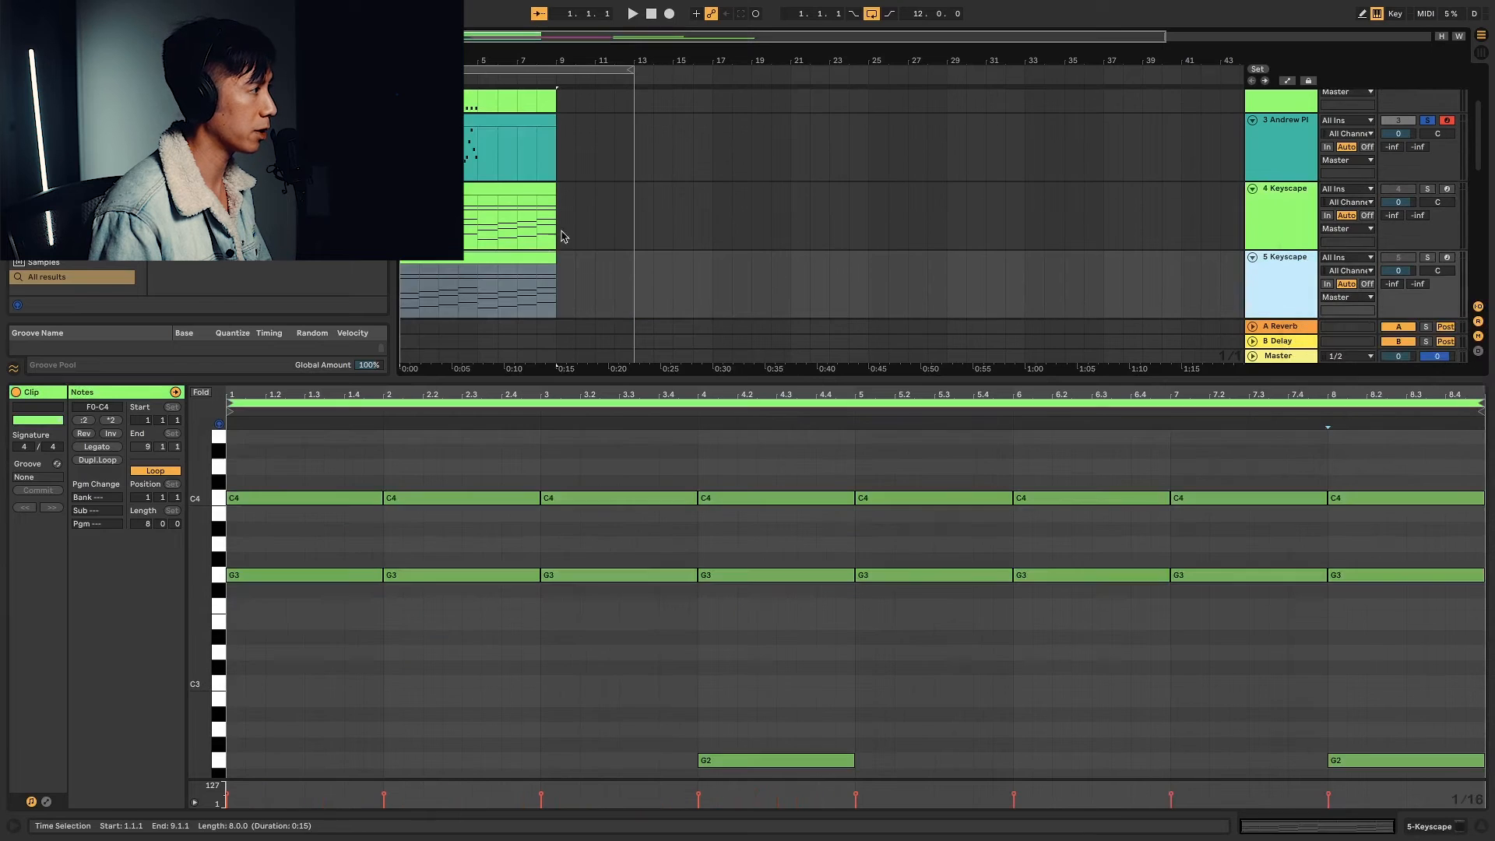
Enlarge the duplicated chord clip's note editor and transpose the bass notes to root D in bar 1 and F in bar 2
click(461, 461)
drag(581, 377, 582, 258)
scroll(374, 483, down, 5)
drag(335, 475, 266, 724)
drag(284, 676, 285, 543)
scroll(285, 543, up, 3)
drag(514, 374, 477, 730)
scroll(498, 670, up, 4)
scroll(621, 568, down, 2)
Transpose the bass notes to root C in bar 3 and G in bar 4, and add a one-bar B3 in bar 4
drag(662, 401, 615, 736)
drag(632, 709, 632, 661)
scroll(748, 468, up, 2)
drag(778, 373, 752, 724)
drag(751, 707, 749, 787)
scroll(732, 545, up, 7)
double_click(706, 374)
Loop bars 1 to 4 and start playing the duplicated chords together with the plucky arpeggio
click(513, 188)
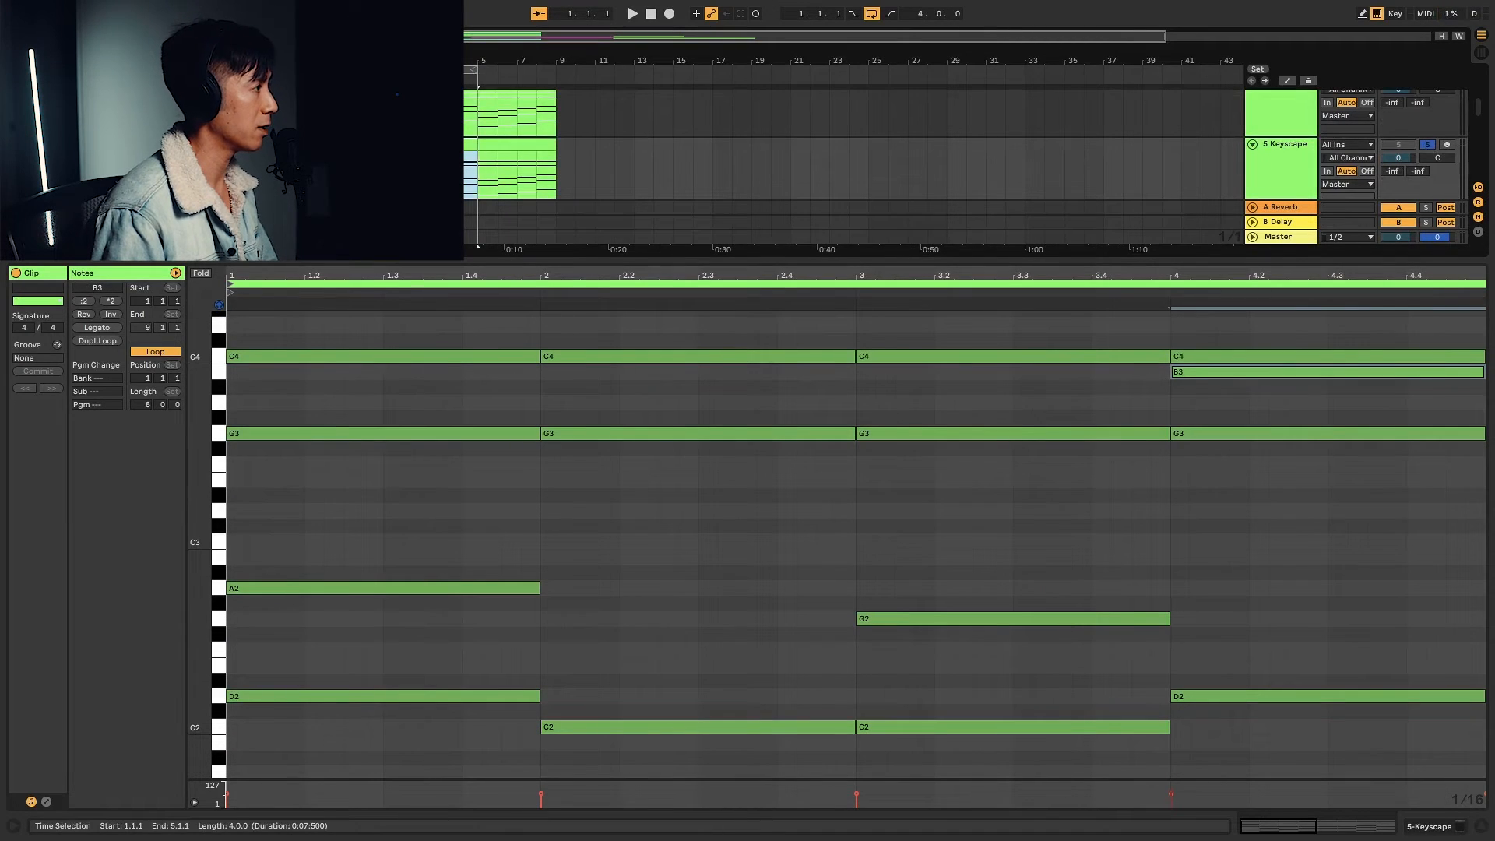
click(458, 175)
click(498, 145)
scroll(1064, 162, down, 3)
scroll(1204, 192, down, 1)
key(space)
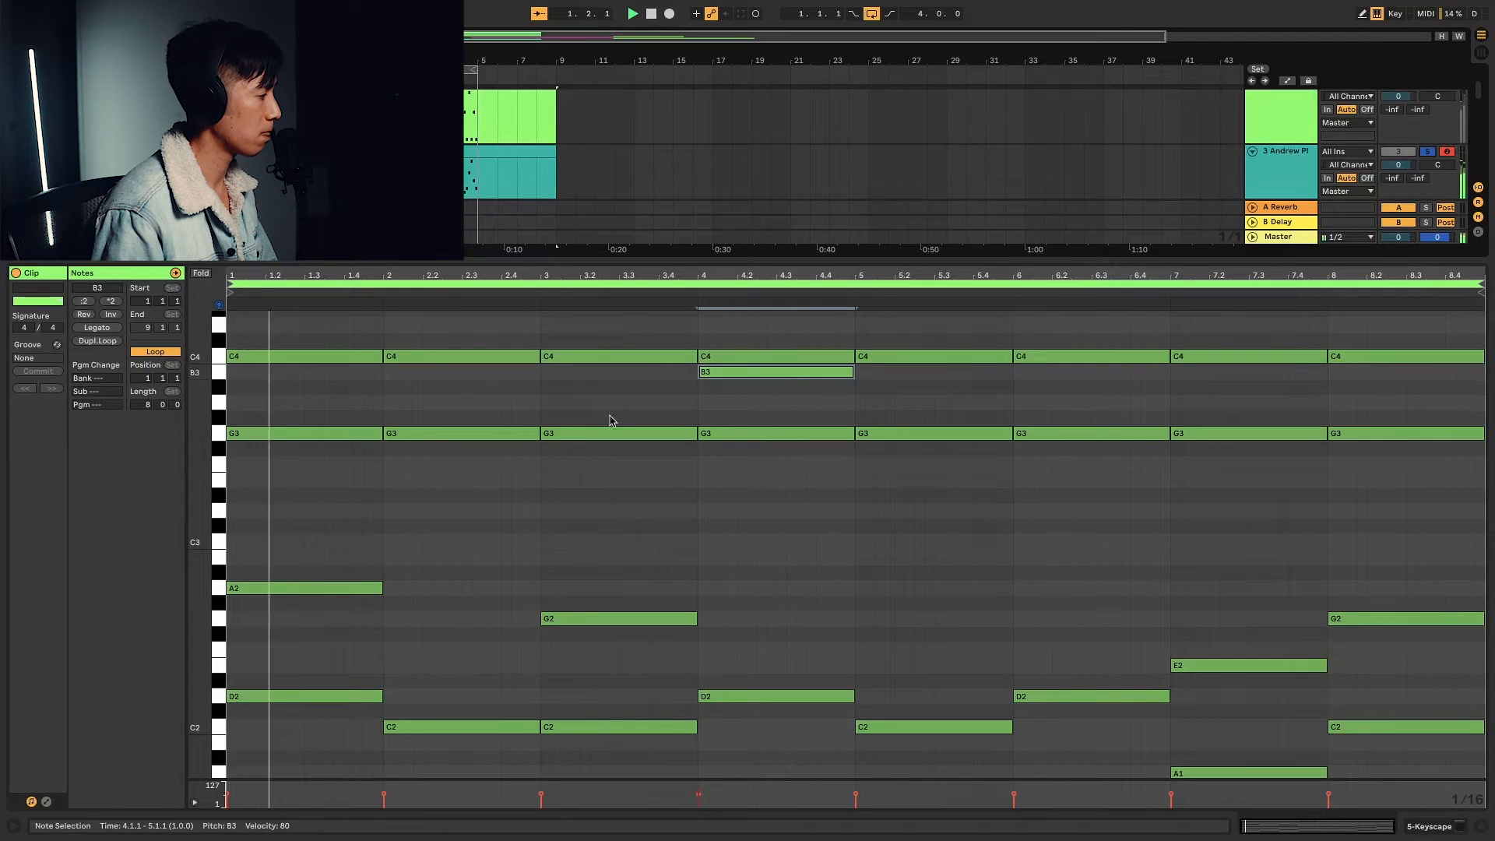
Examine the chord clip's voicings from the top notes down to the lowest bass notes during playback
scroll(603, 452, down, 3)
scroll(603, 455, down, 8)
scroll(603, 454, up, 3)
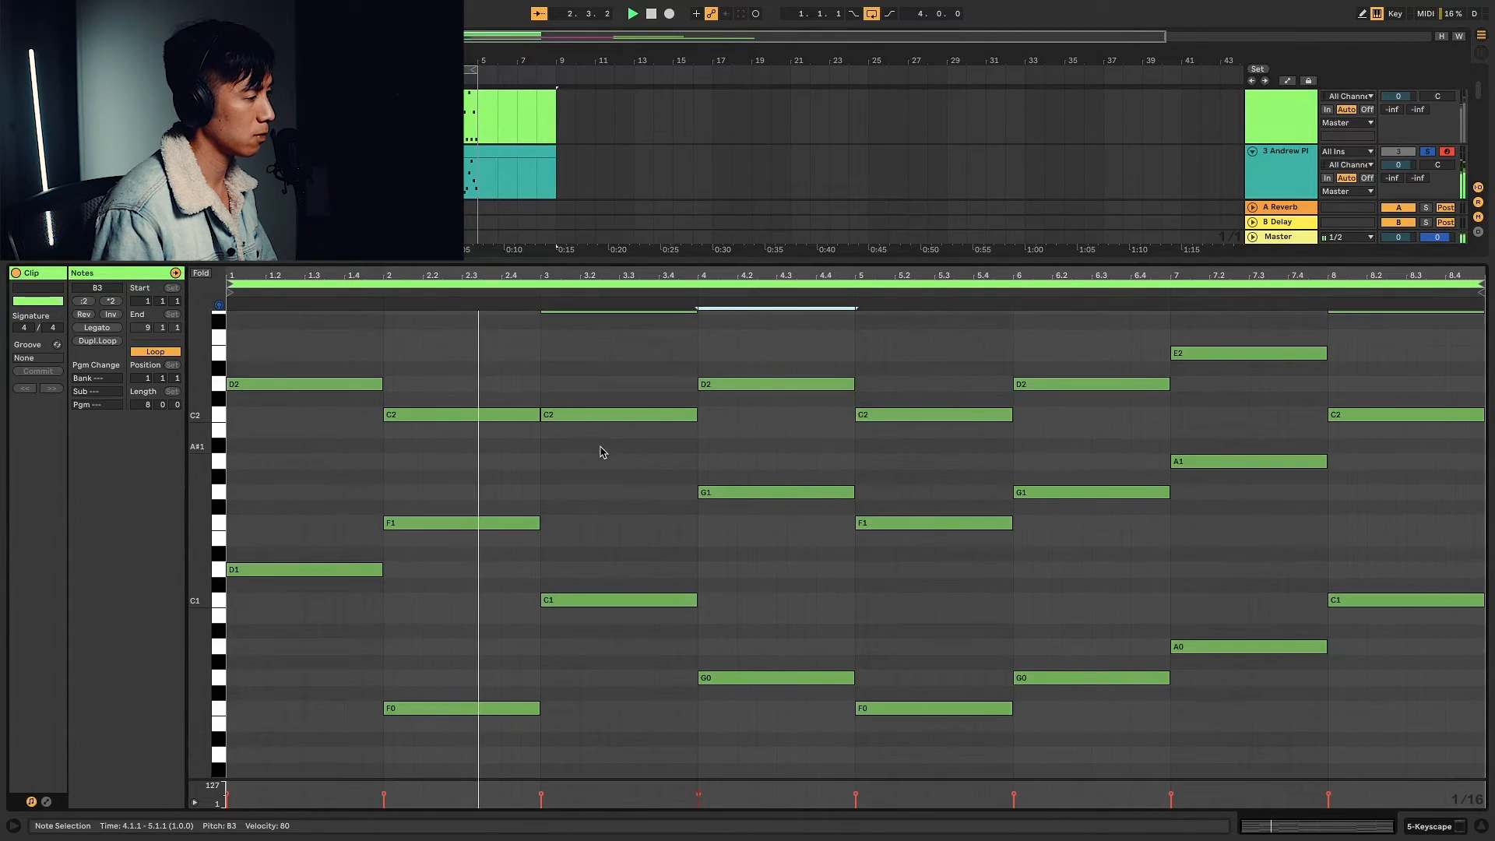
scroll(603, 452, up, 4)
scroll(724, 397, up, 2)
scroll(813, 377, up, 2)
scroll(822, 384, down, 4)
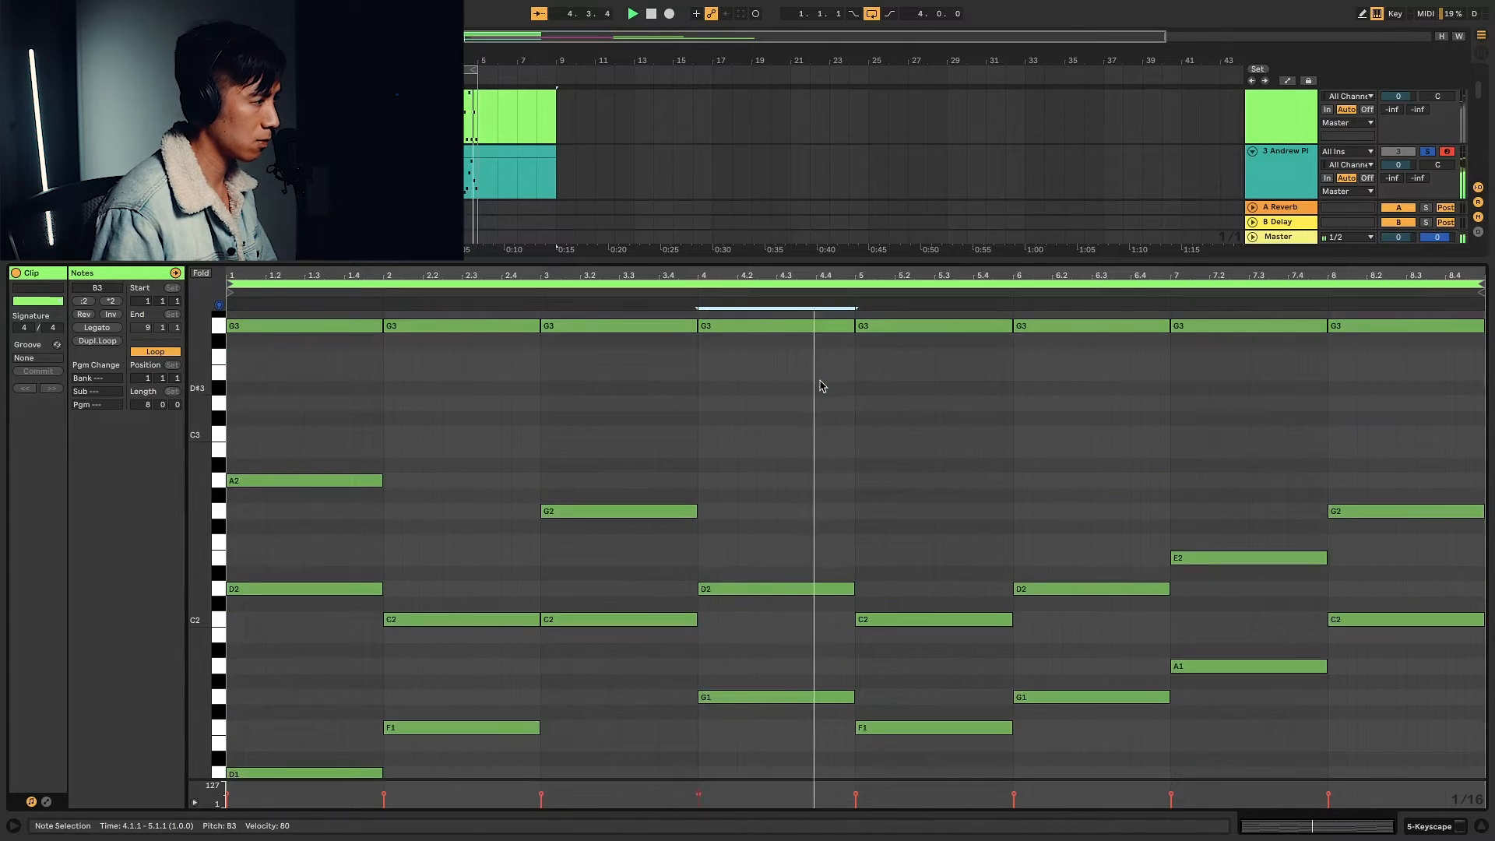
scroll(822, 386, up, 3)
click(710, 479)
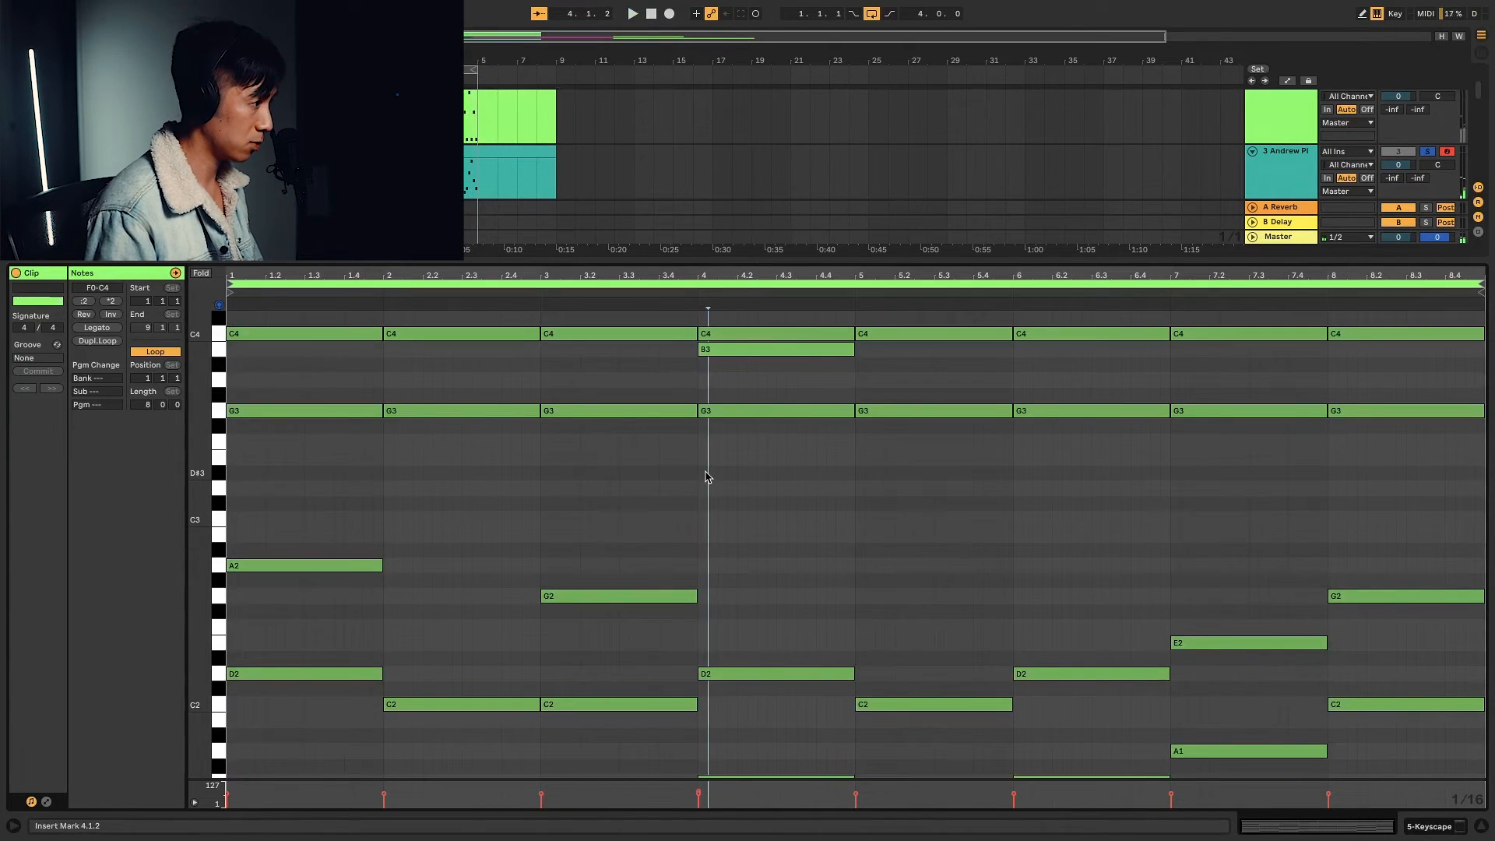
click(698, 476)
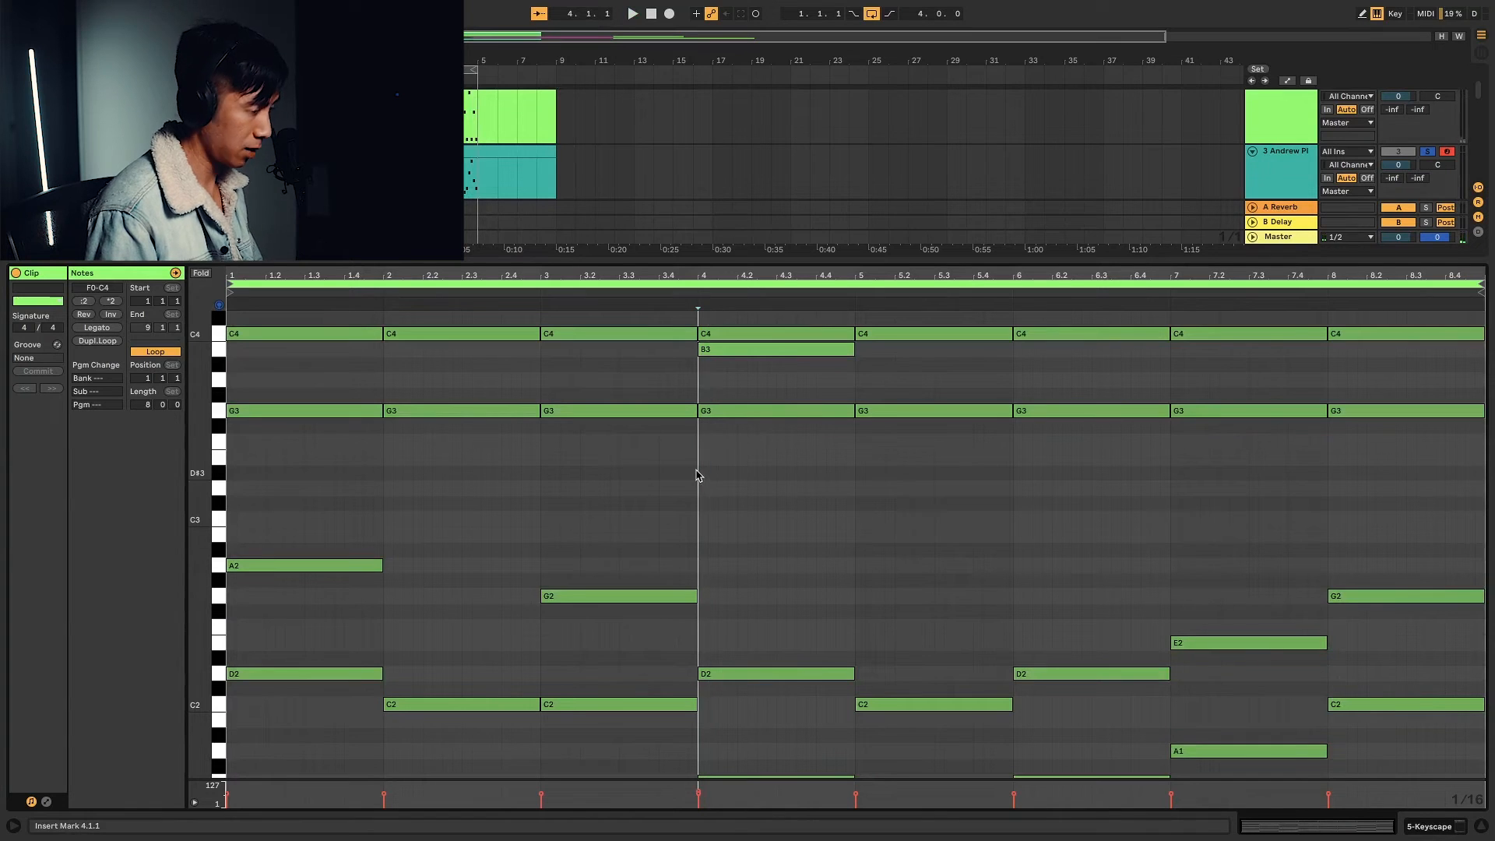
Transpose all notes of the duplicated chord clip down three semitones
key(ctrl+a)
key(Down)
scroll(696, 472, down, 9)
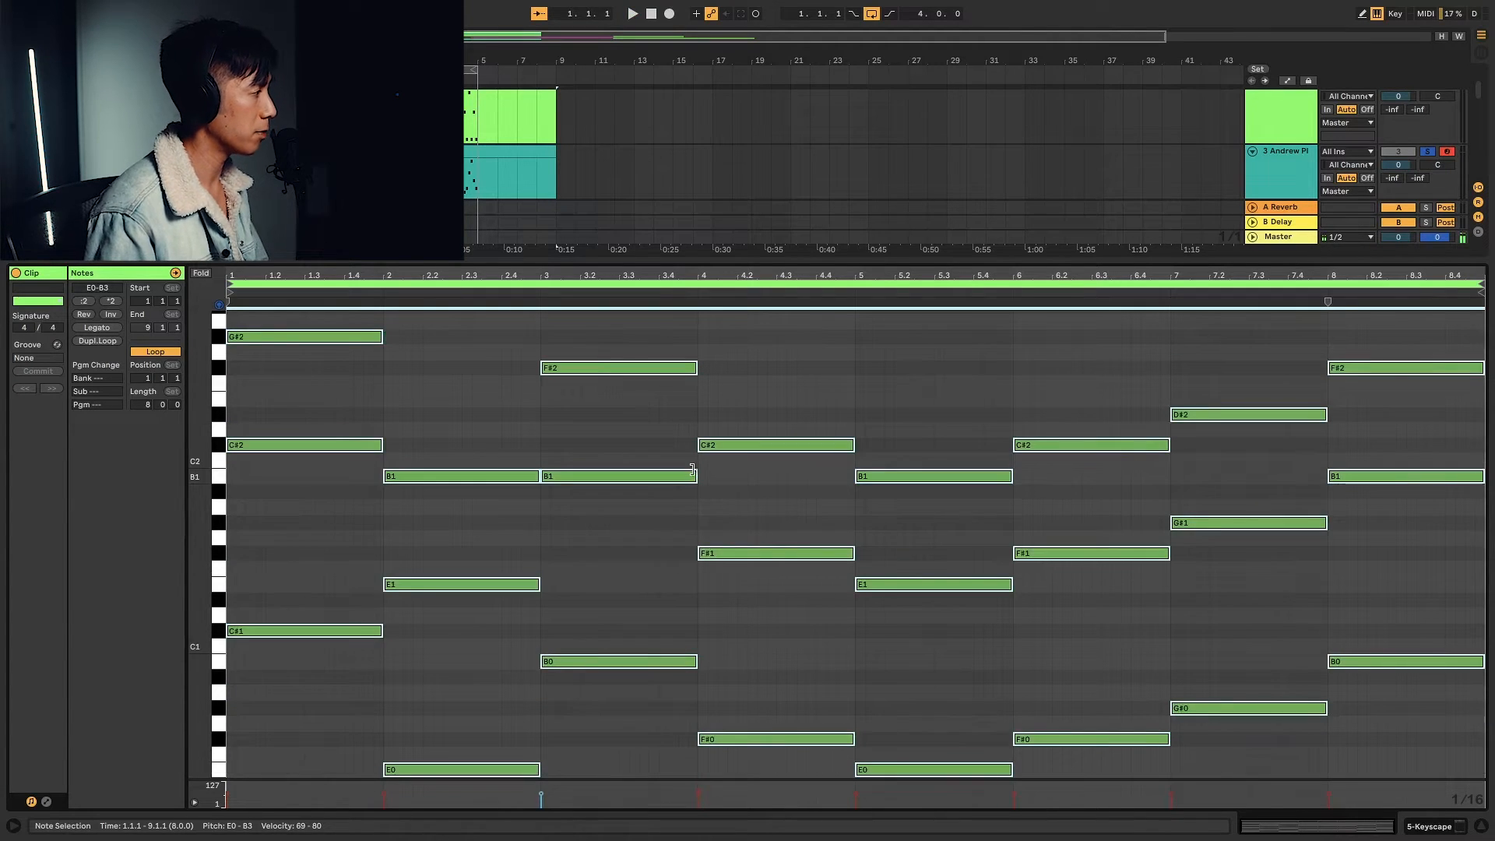
scroll(693, 470, up, 10)
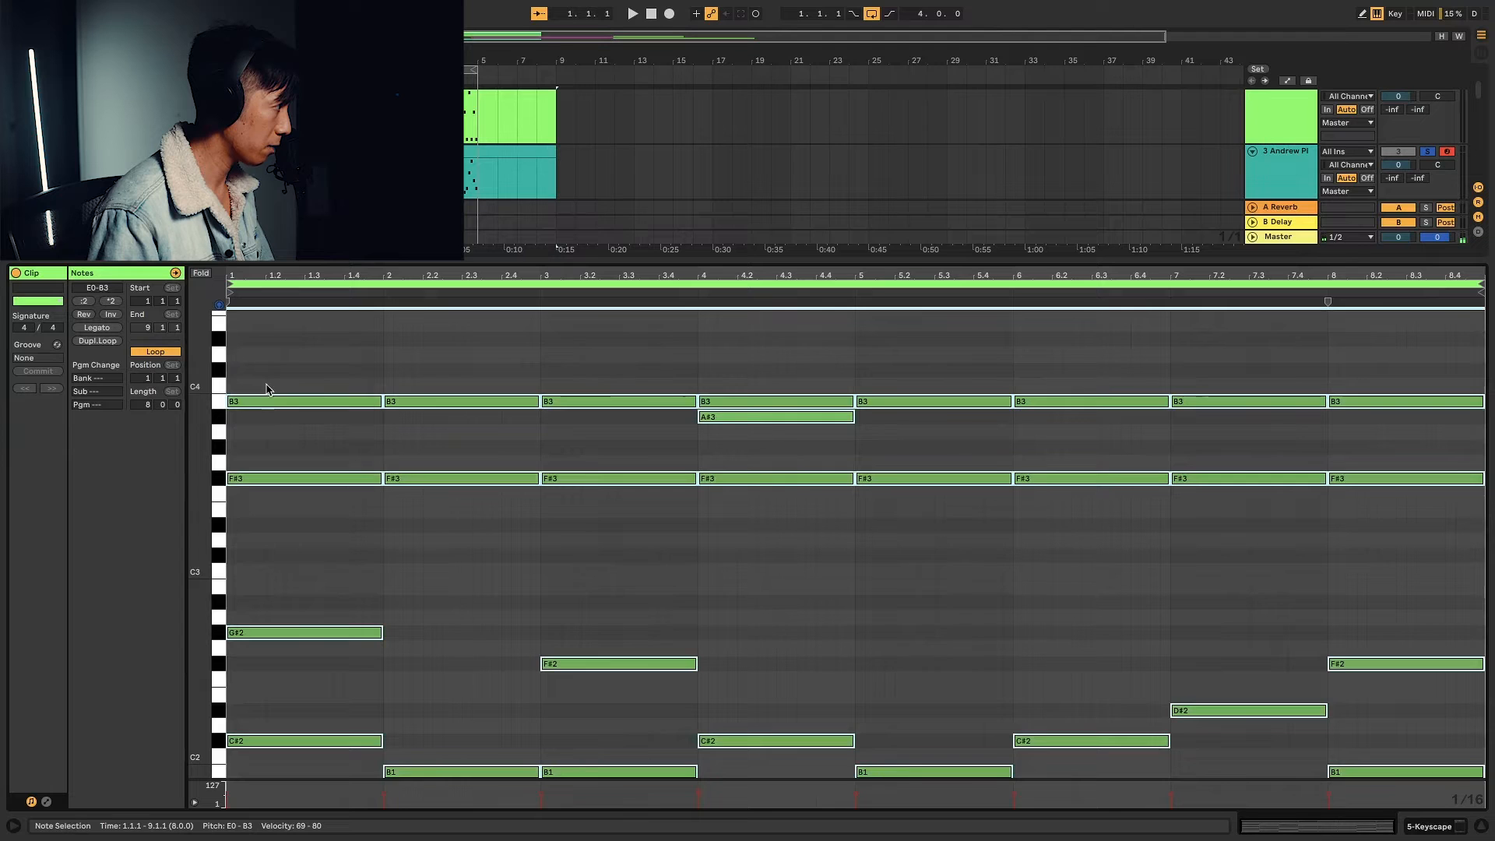
key(Down)
key(Down)
Raise the low bass notes in bar 2 of the chord clip by one octave
scroll(377, 624, down, 10)
drag(452, 456, 498, 767)
key(shift+Up)
Open the Plucky Arp clip and transpose all its notes down three semitones
scroll(644, 598, up, 13)
double_click(500, 157)
click(366, 361)
key(super+a)
key(Down)
key(Down)
key(Down)
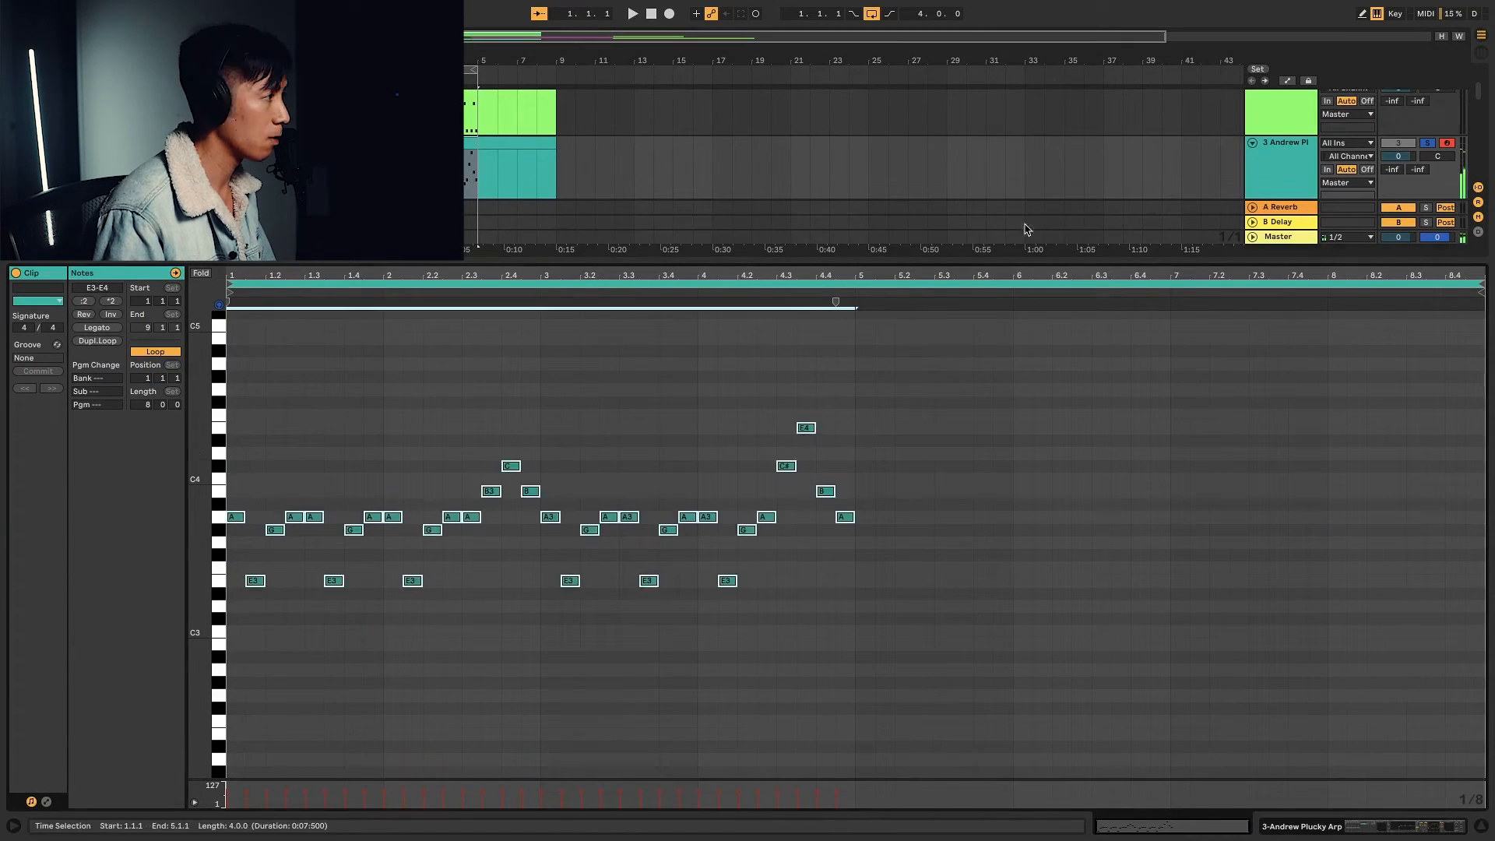
Solo the 5 Keyscape chord track with the Plucky Arp and play the transposed parts together
click(1429, 151)
scroll(1433, 153, down, 5)
key(space)
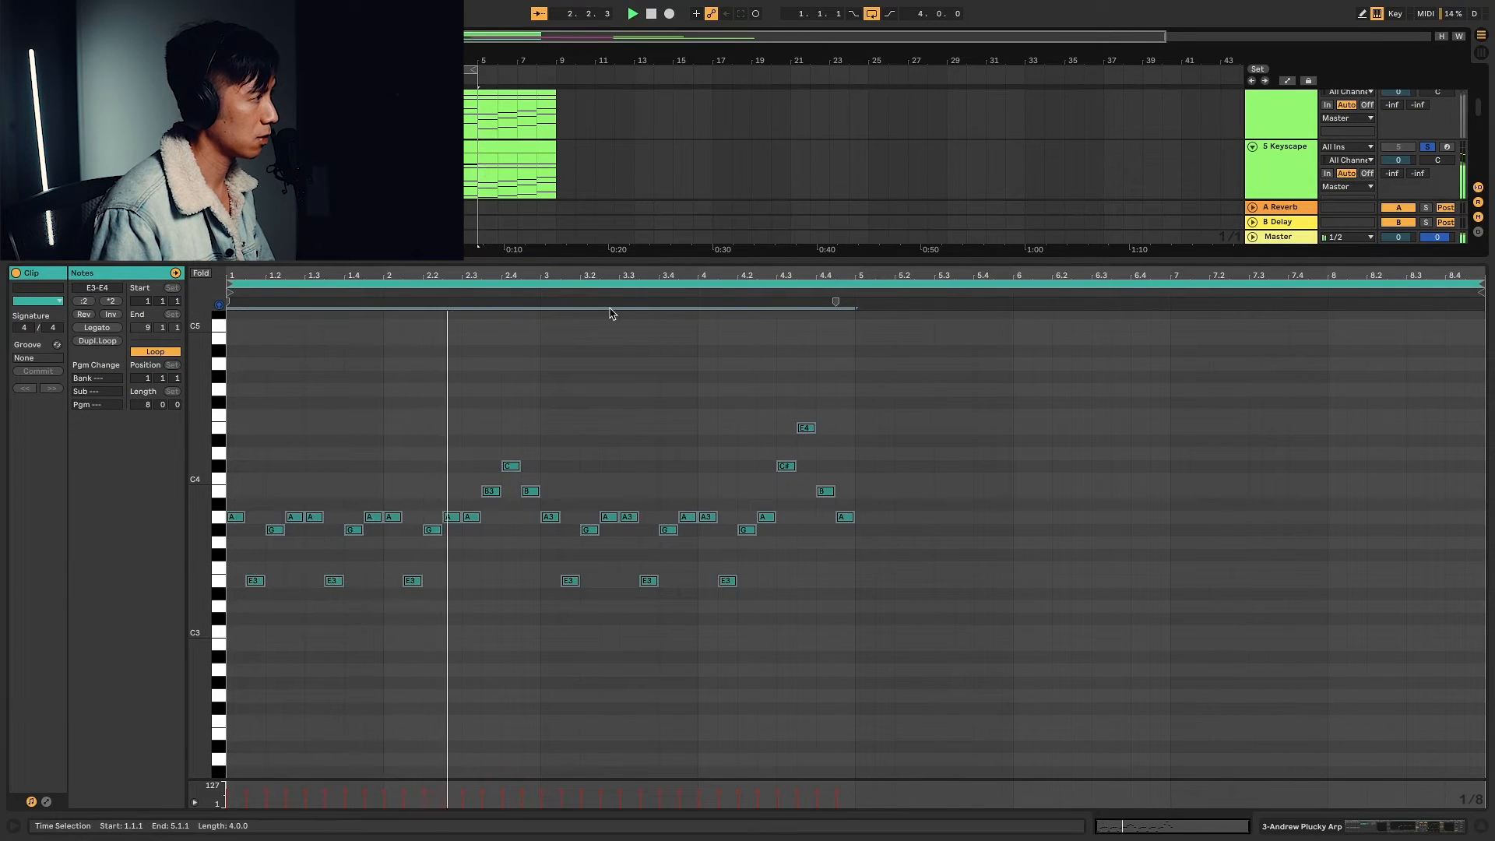
Turn on the Kickstart effect on the Plucky Arp track and set its mix to 64%
scroll(705, 150, up, 5)
click(541, 169)
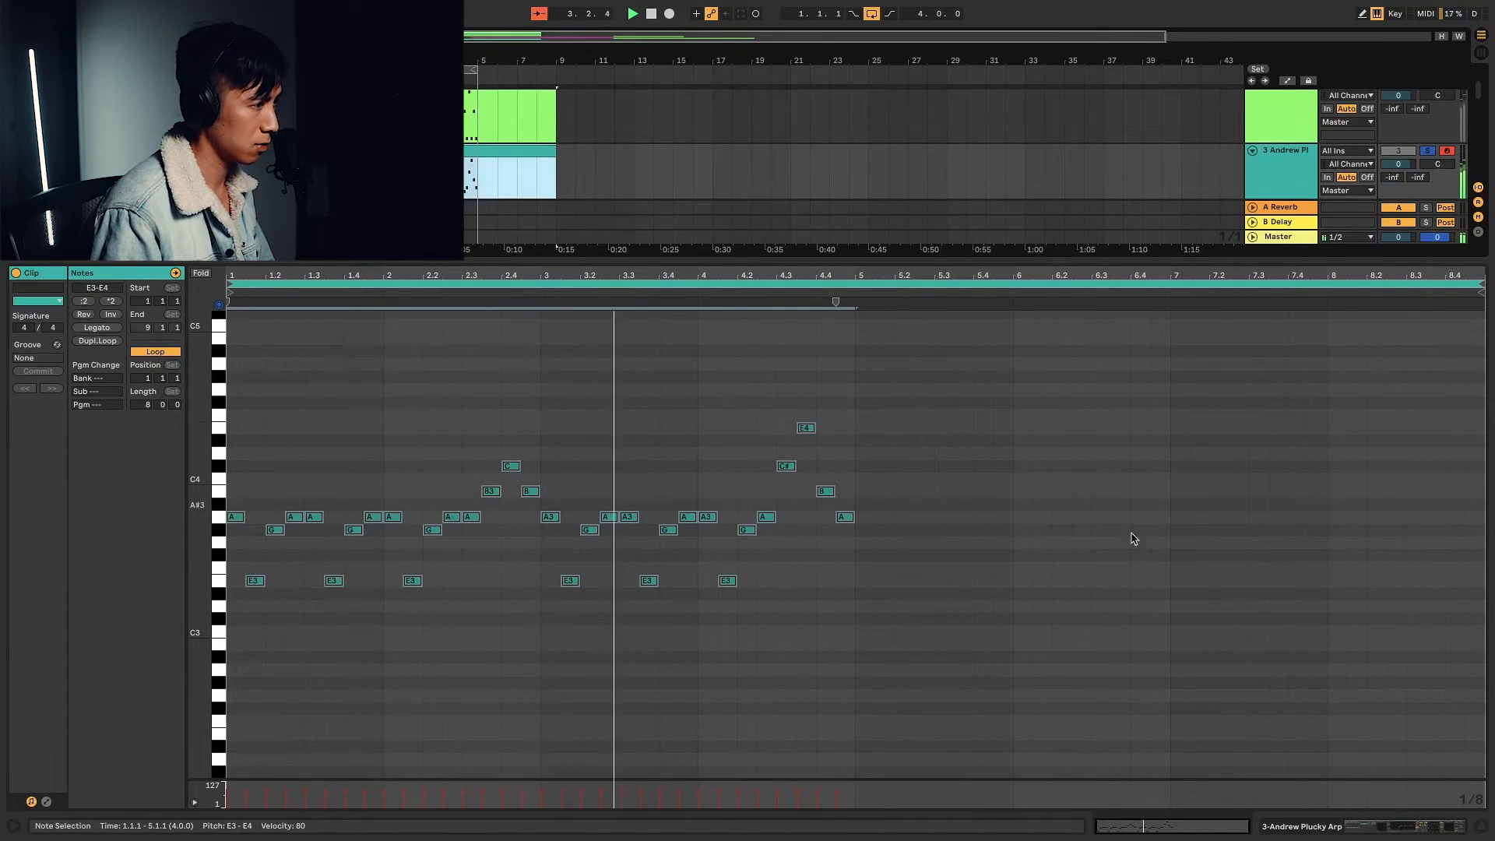
click(1277, 173)
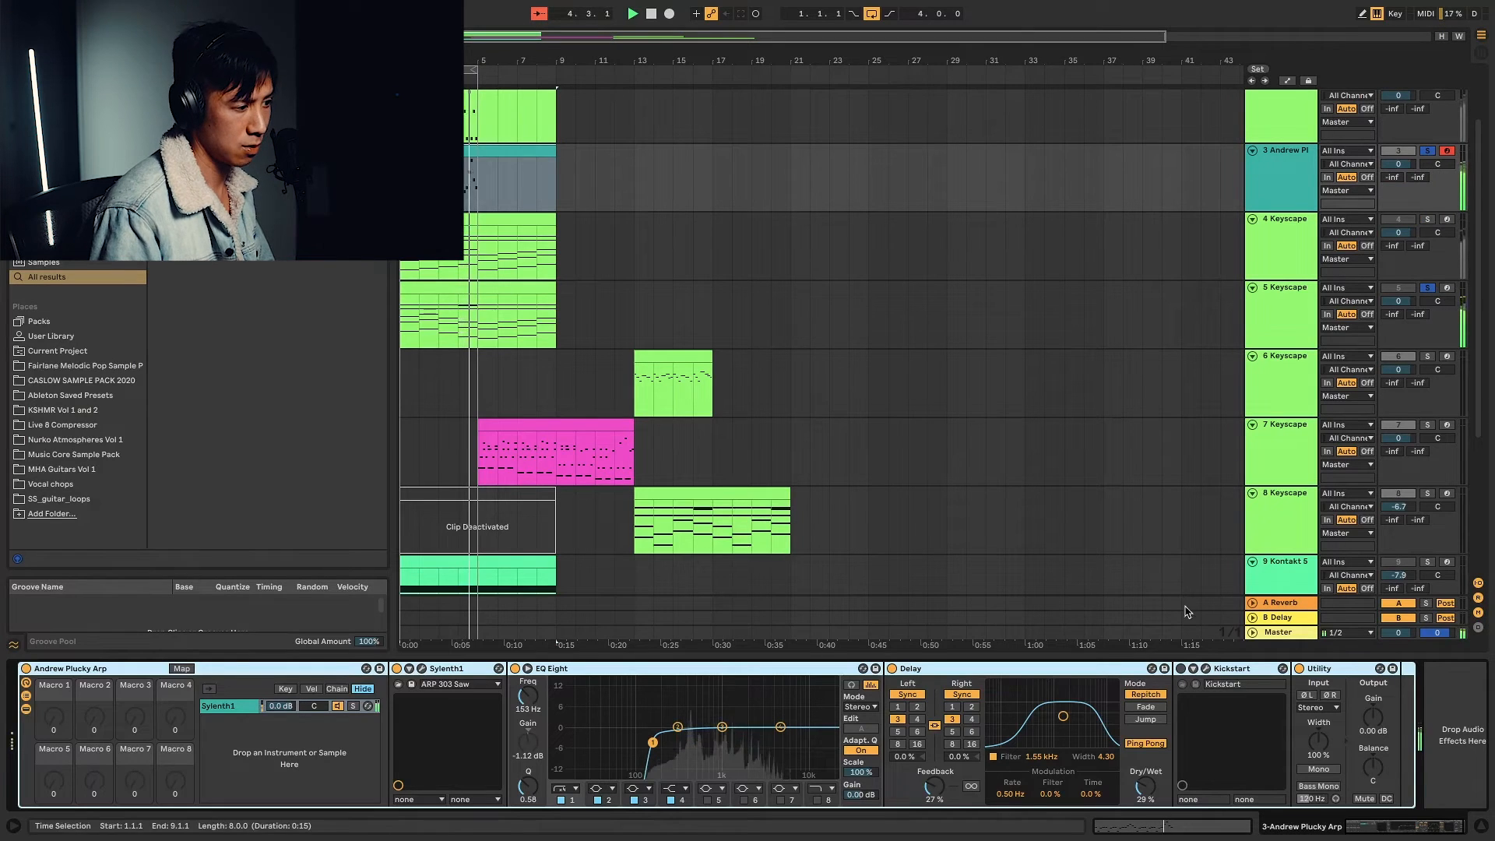
click(1190, 669)
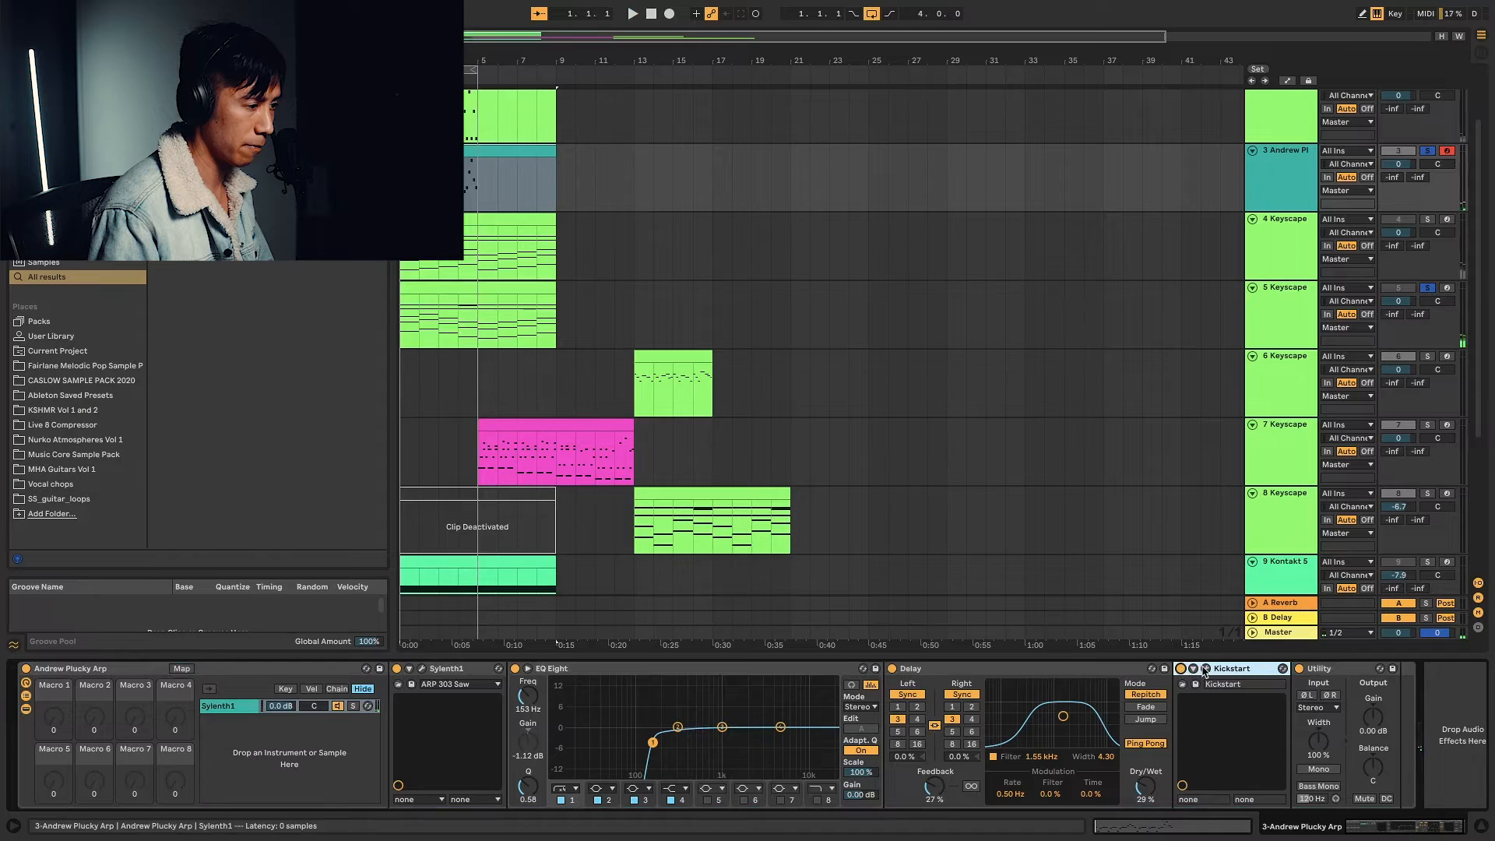
click(1205, 669)
drag(142, 226, 143, 204)
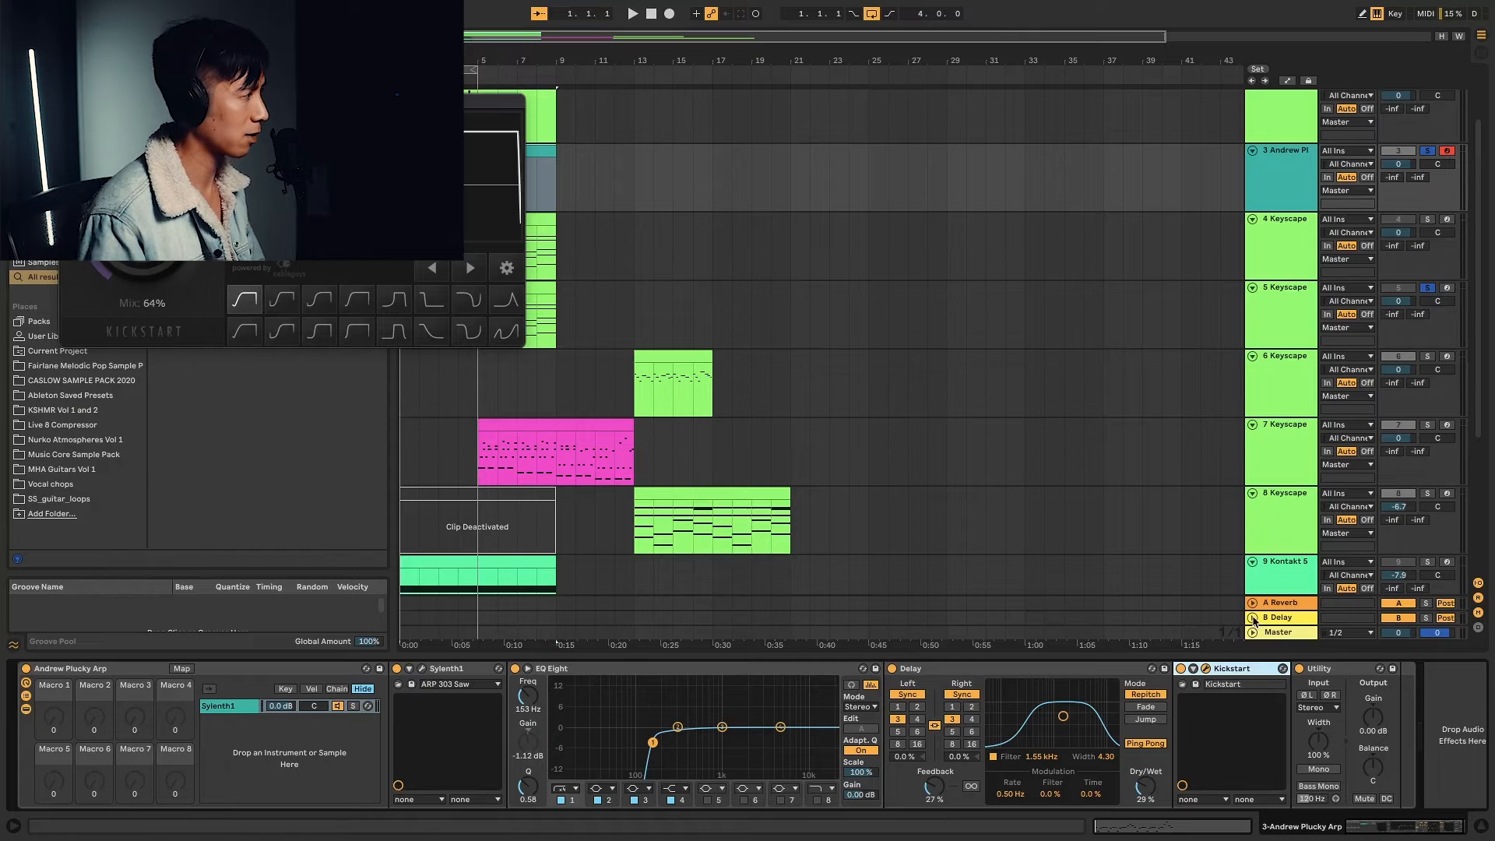
Add Kickstart with a 73% mix to the 5 Keyscape track and play it with the arpeggio
click(685, 324)
key(space)
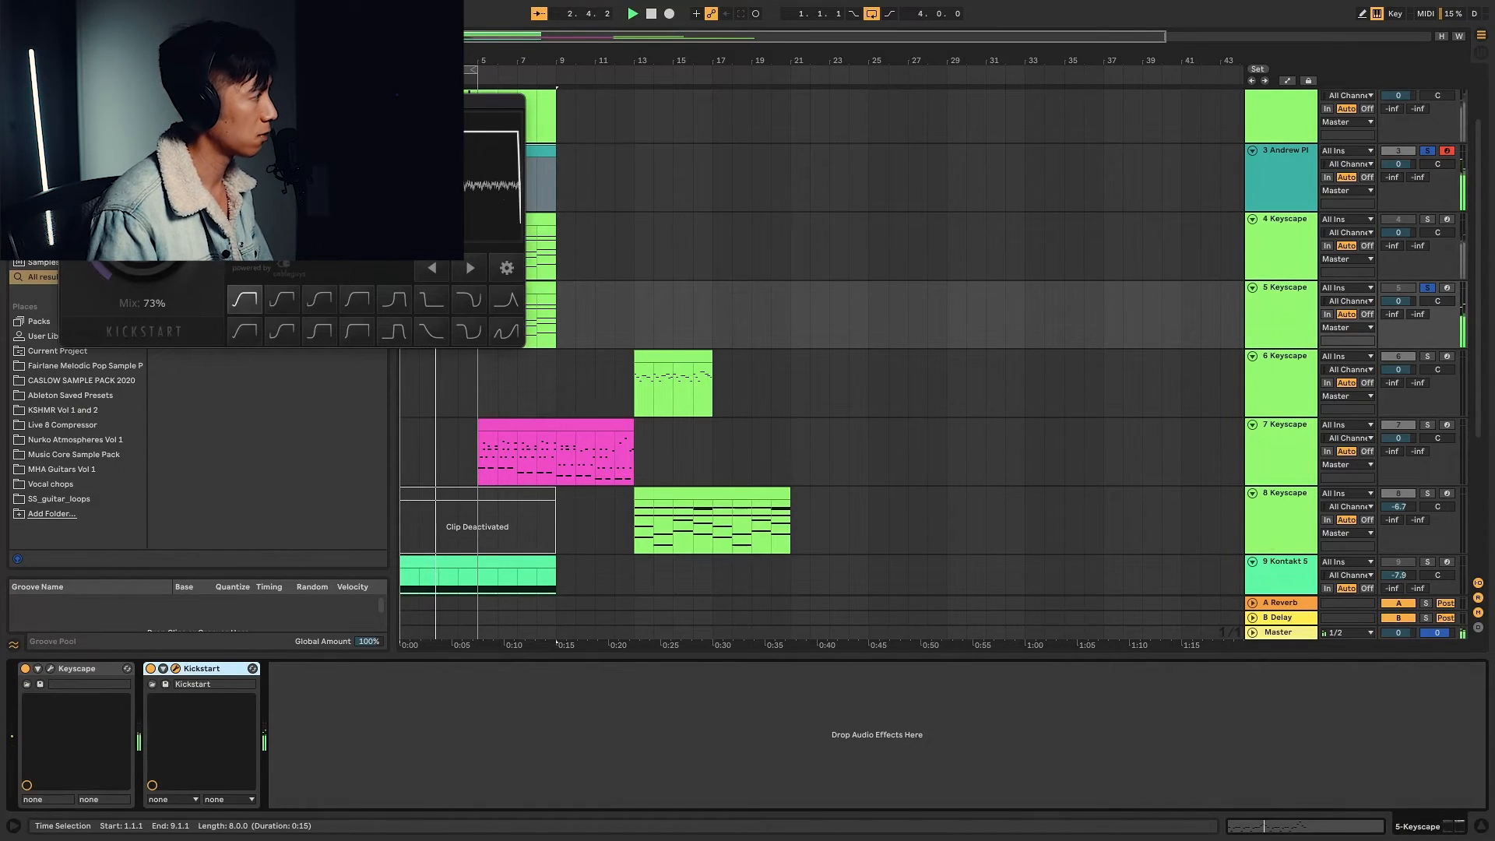
click(69, 102)
Duplicate all notes of the four-bar Plucky Arp pattern into bars 5 to 8 of its clip
scroll(539, 286, up, 3)
scroll(549, 280, down, 5)
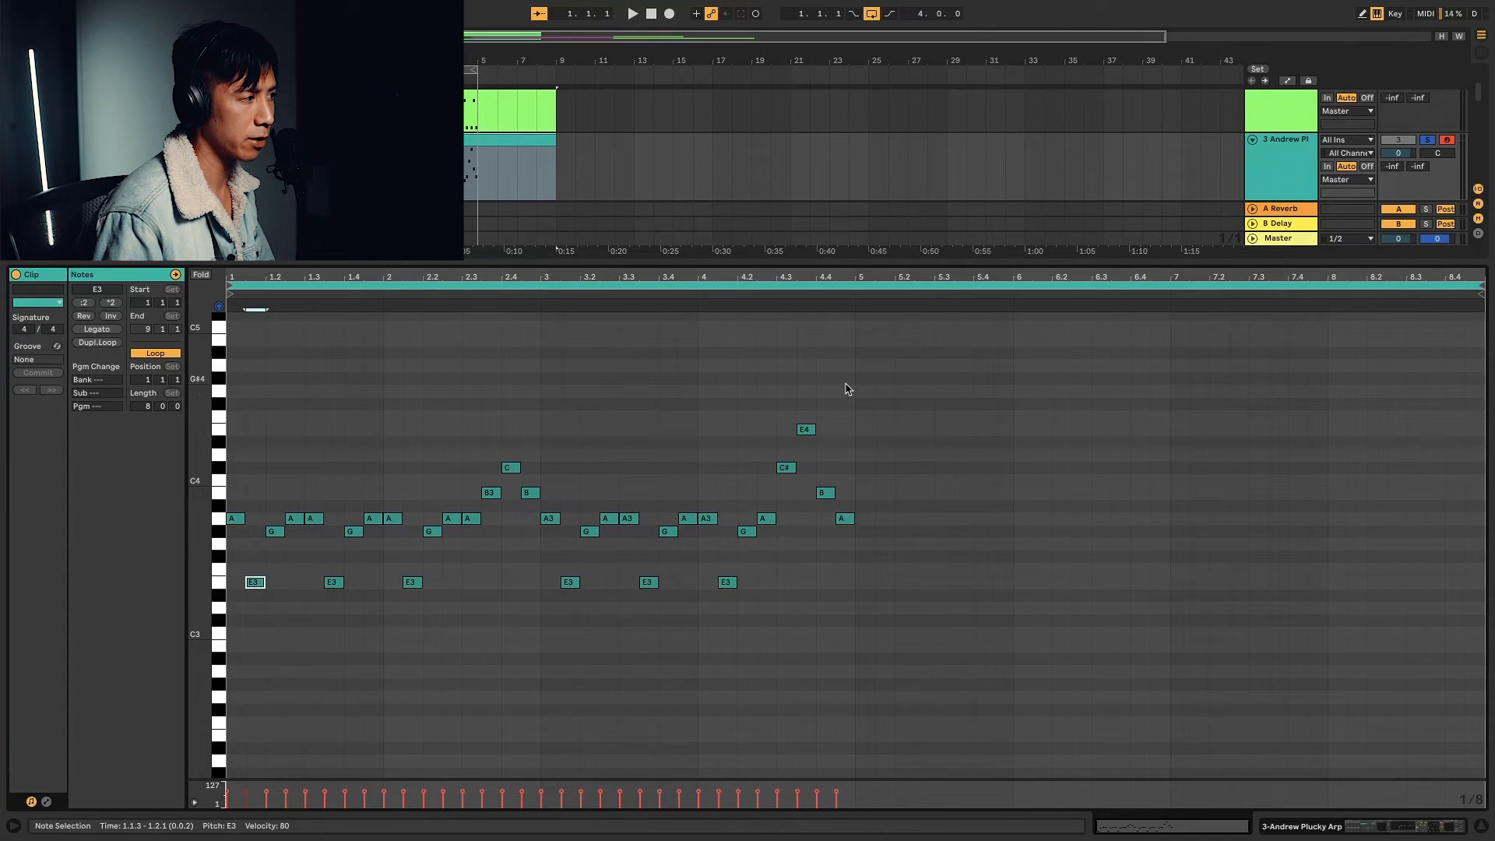
drag(846, 387, 225, 649)
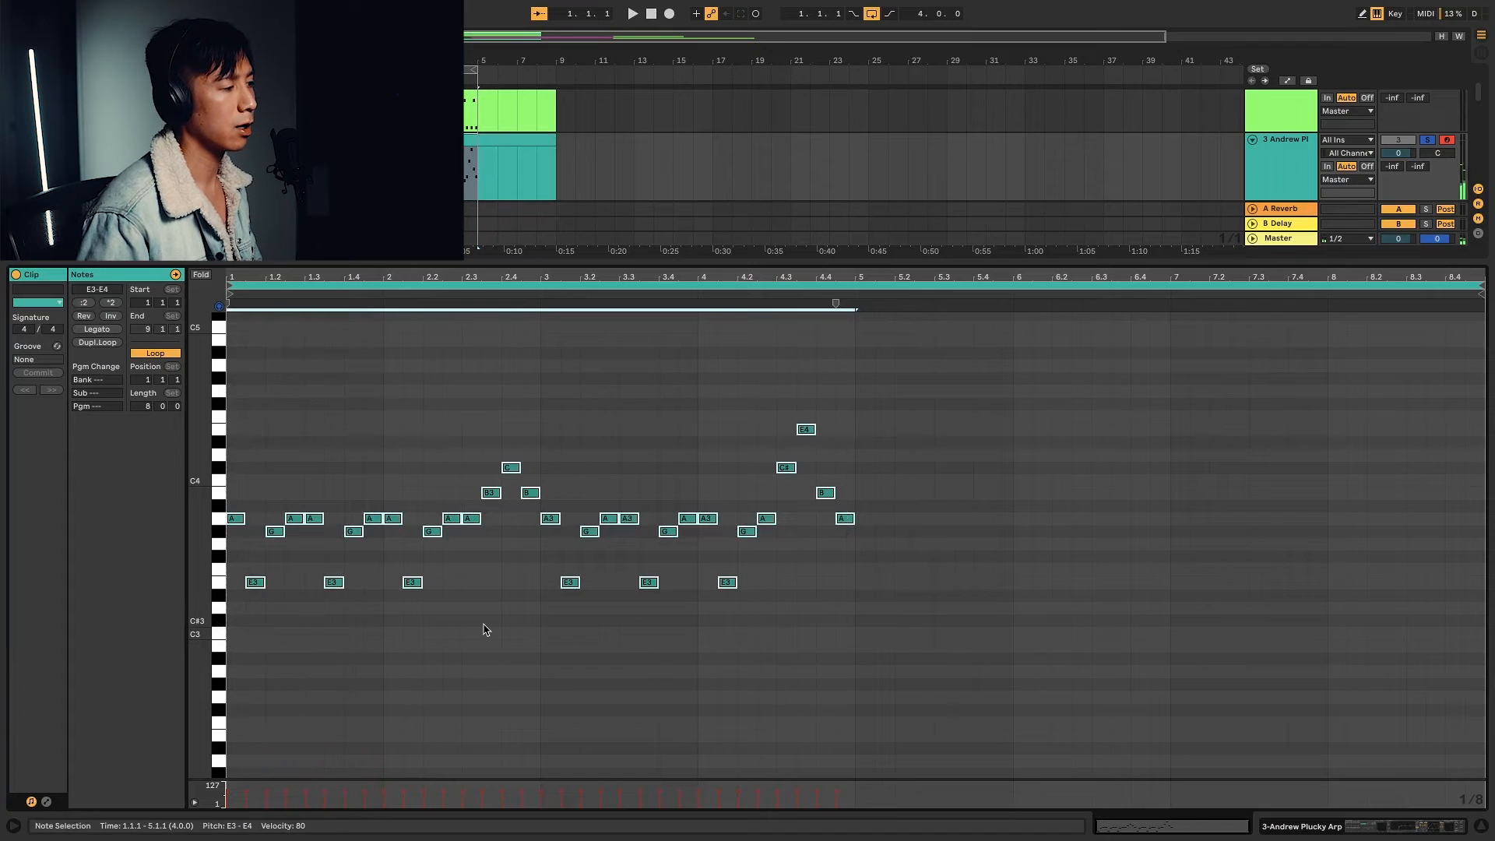
key(ctrl+d)
click(1133, 463)
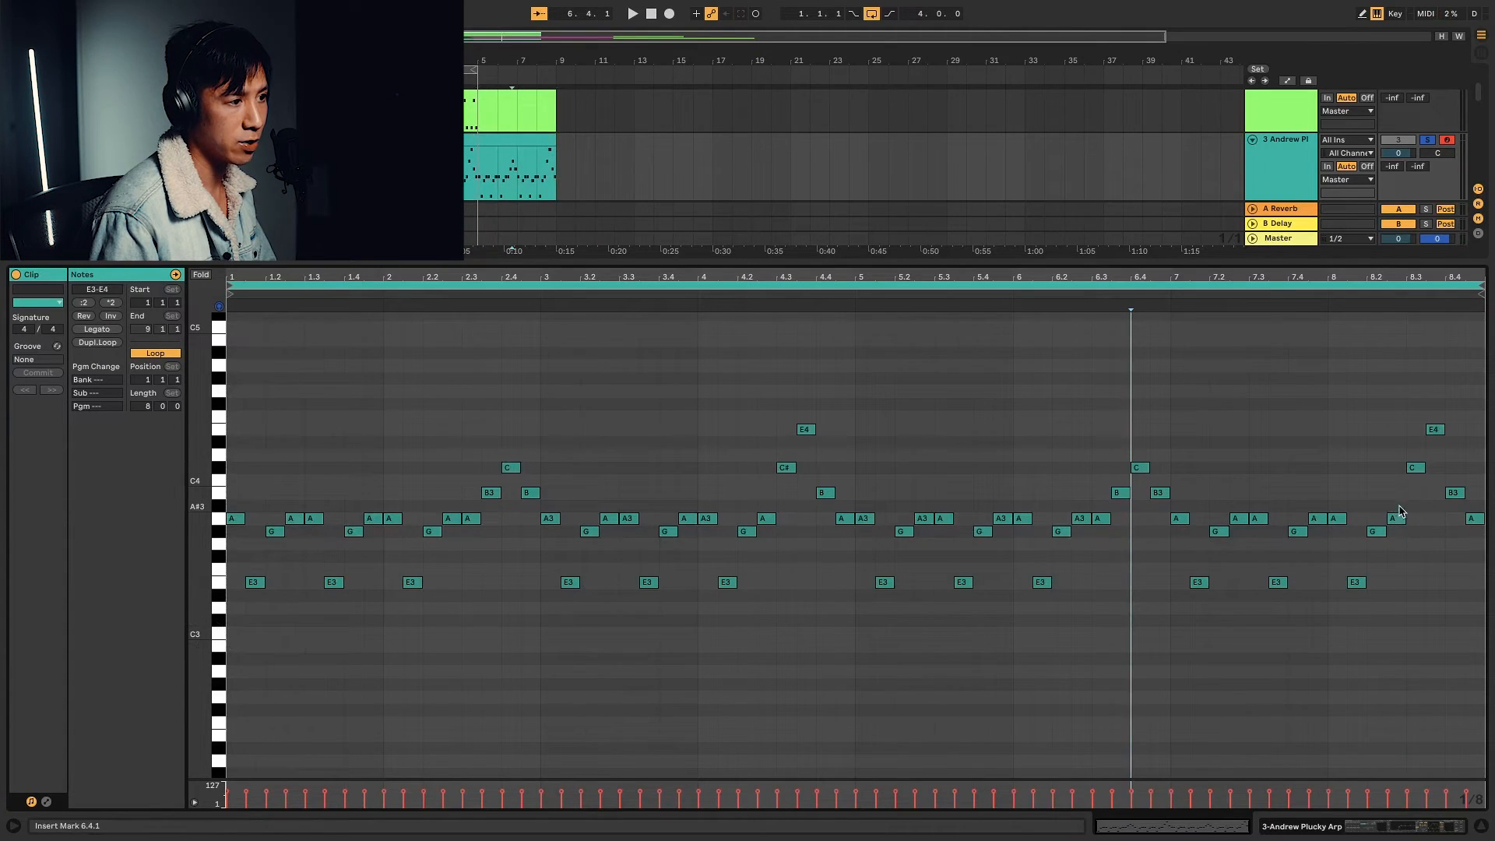
Rework the ending of bar 8 in the Plucky Arp clip into a descent of E4, C#4 and B3
click(1415, 470)
drag(1415, 470, 1416, 451)
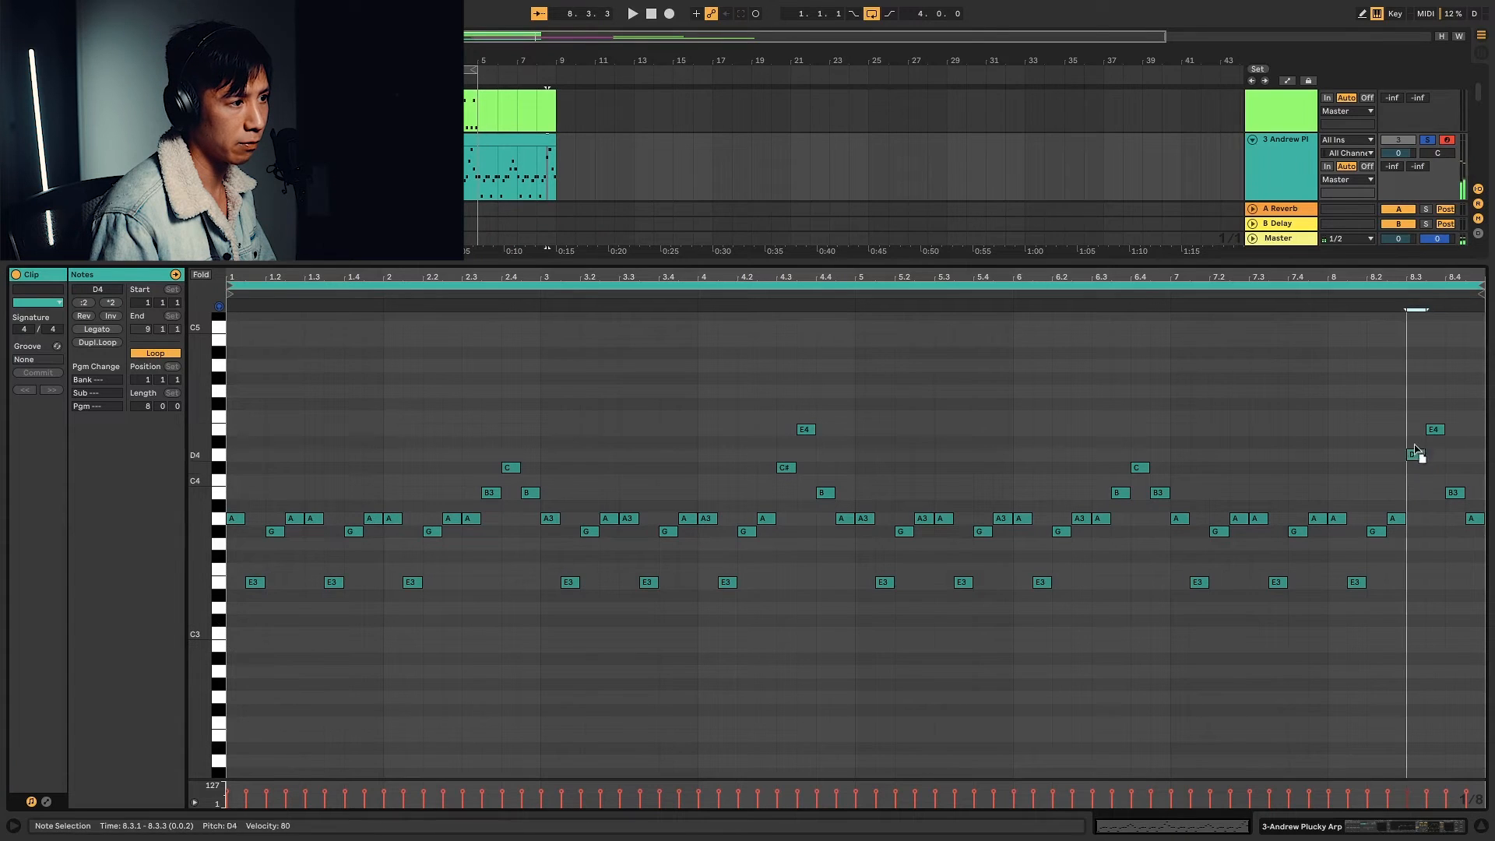
drag(1419, 407, 1432, 477)
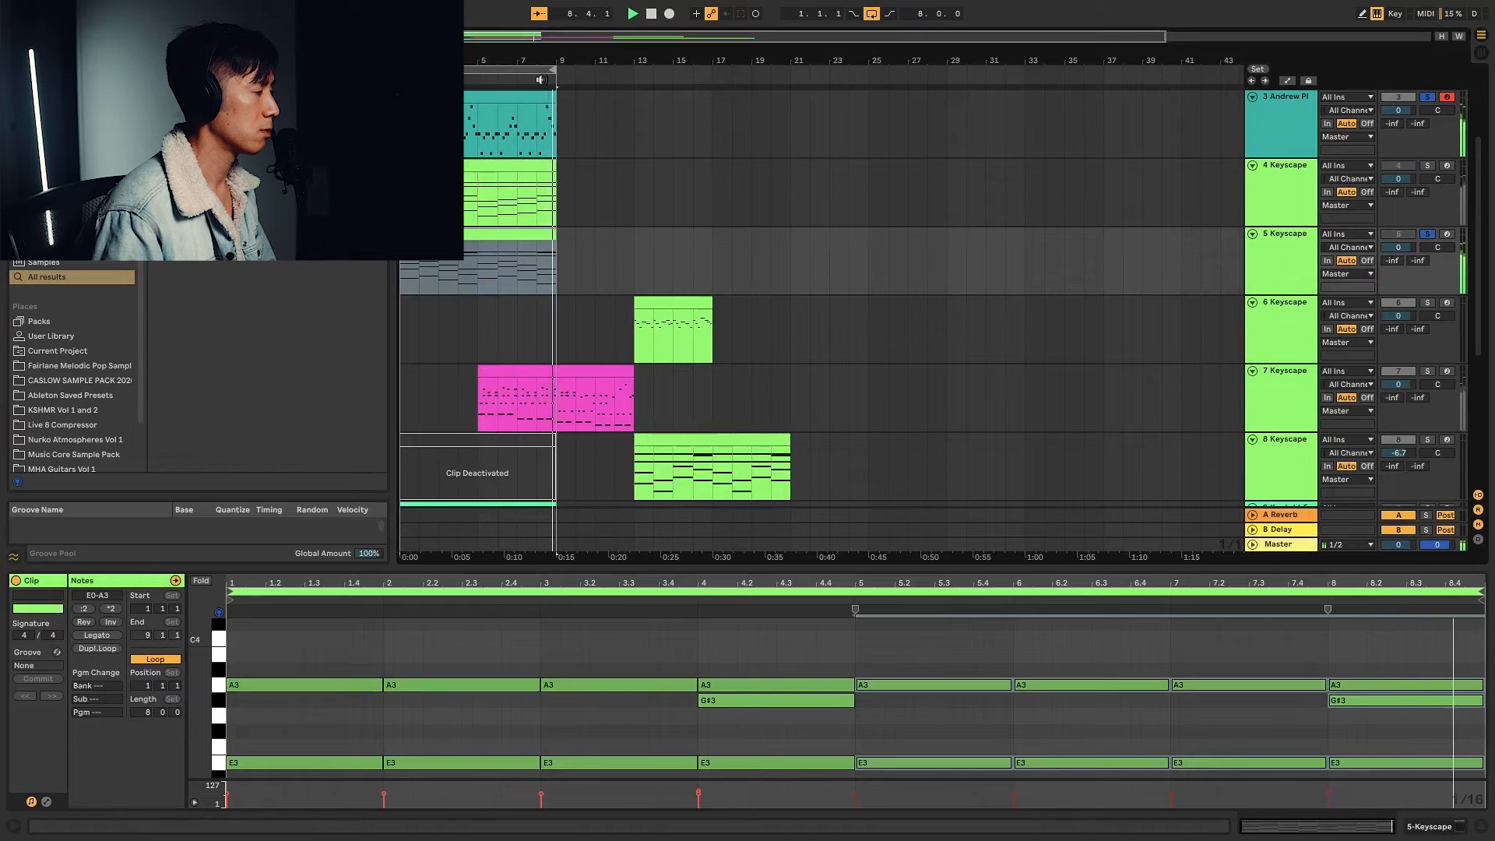
Play the eight-bar arpeggio over the chords and lower the 5 Keyscape track's volume to -1.1 dB
click(529, 131)
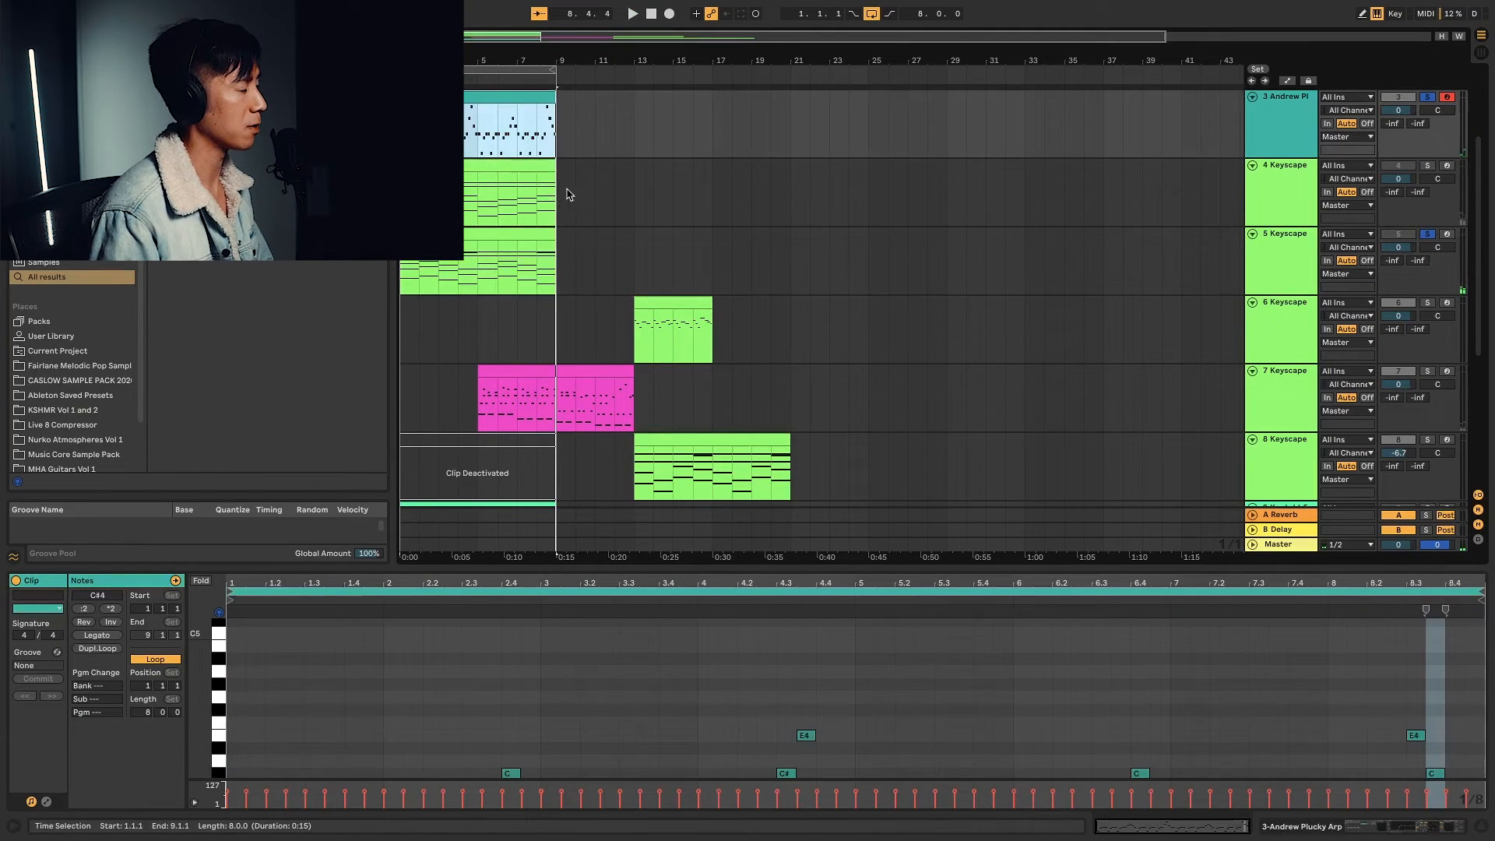
key(space)
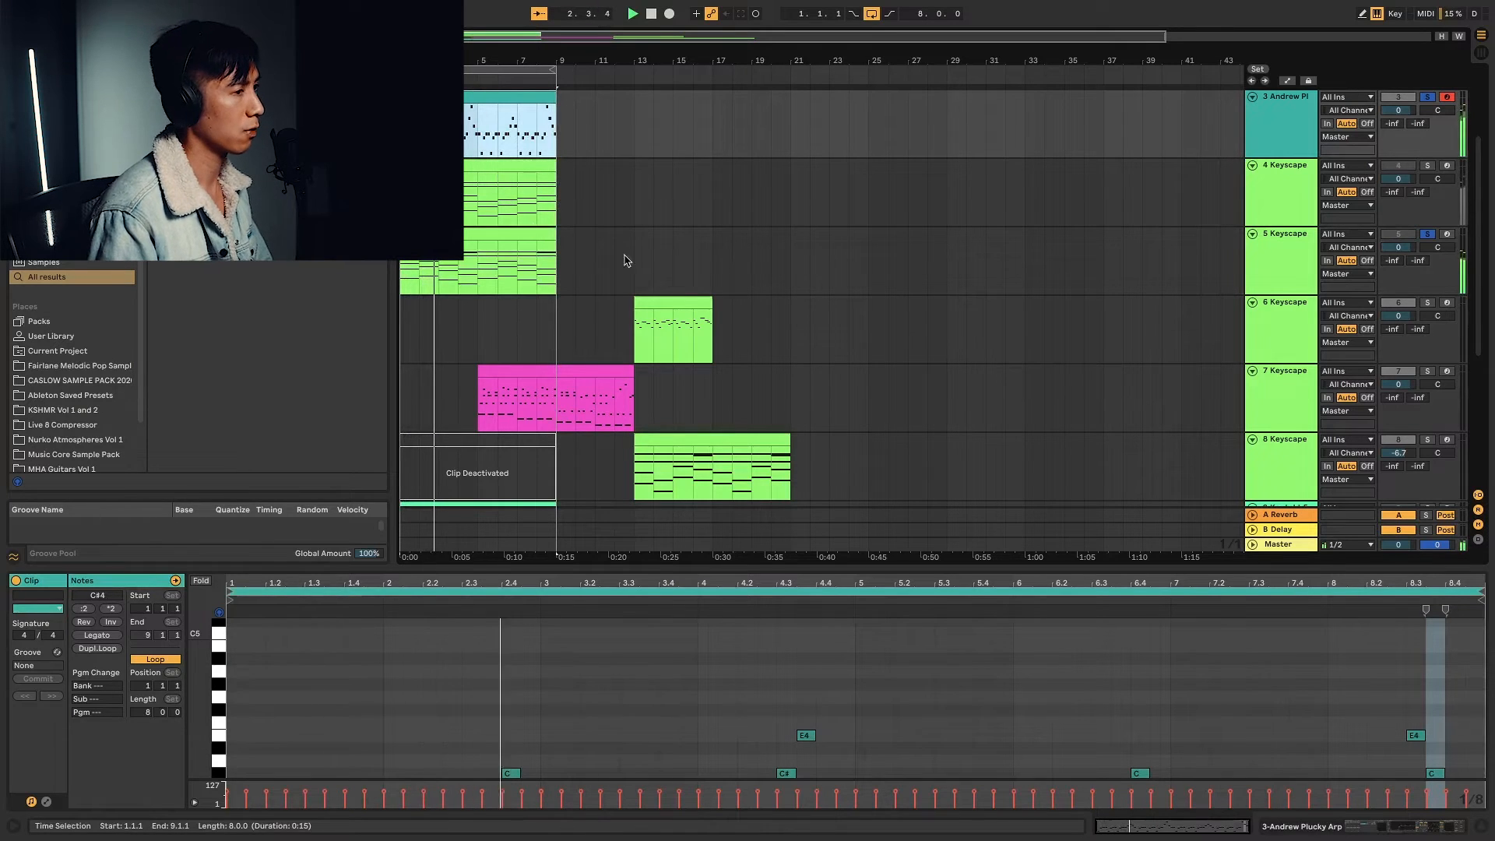
drag(1397, 247, 1397, 254)
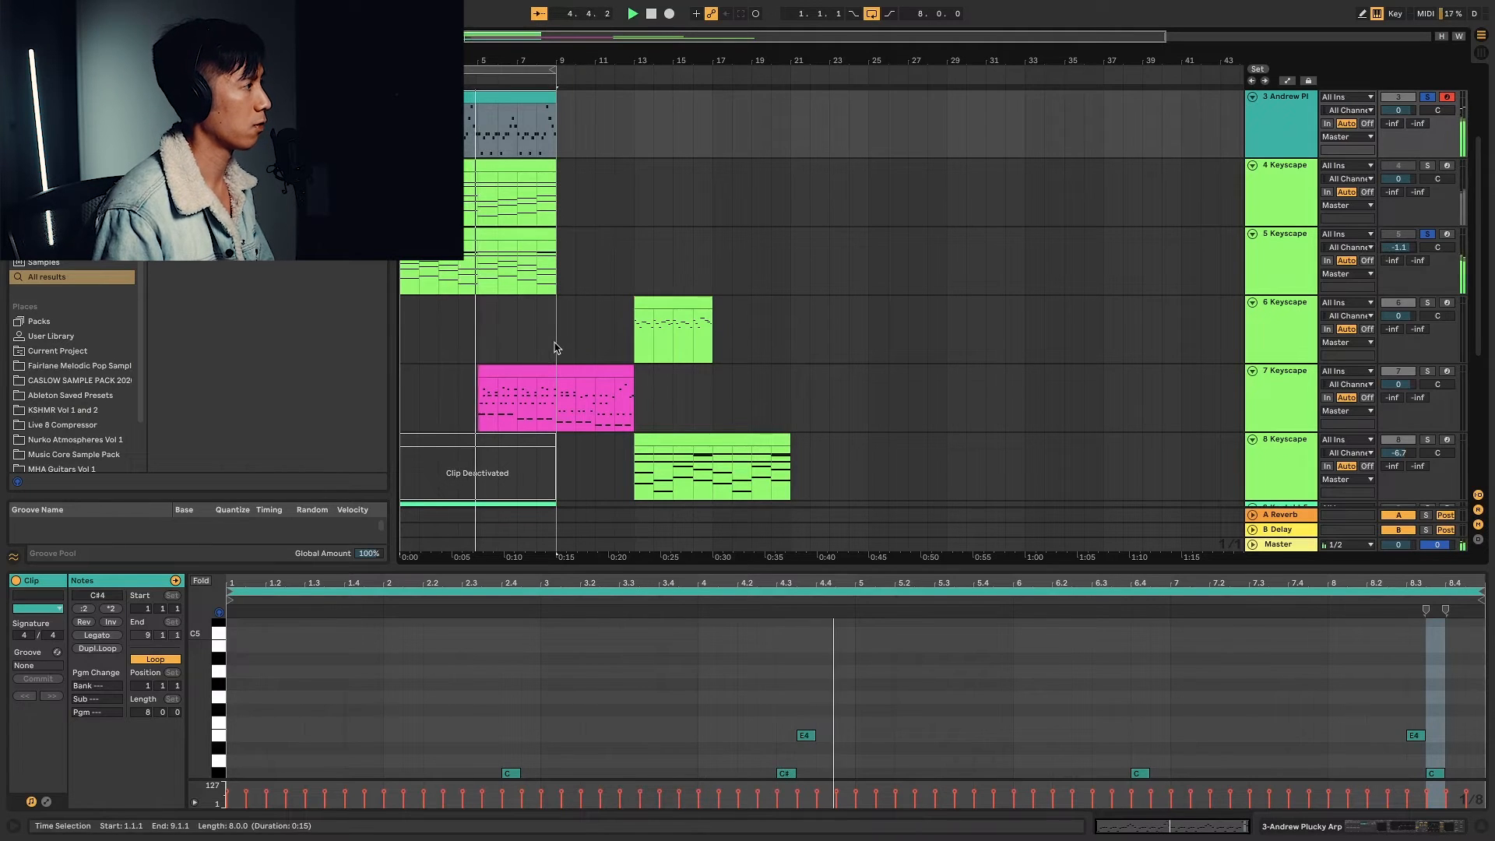
scroll(558, 293, up, 1)
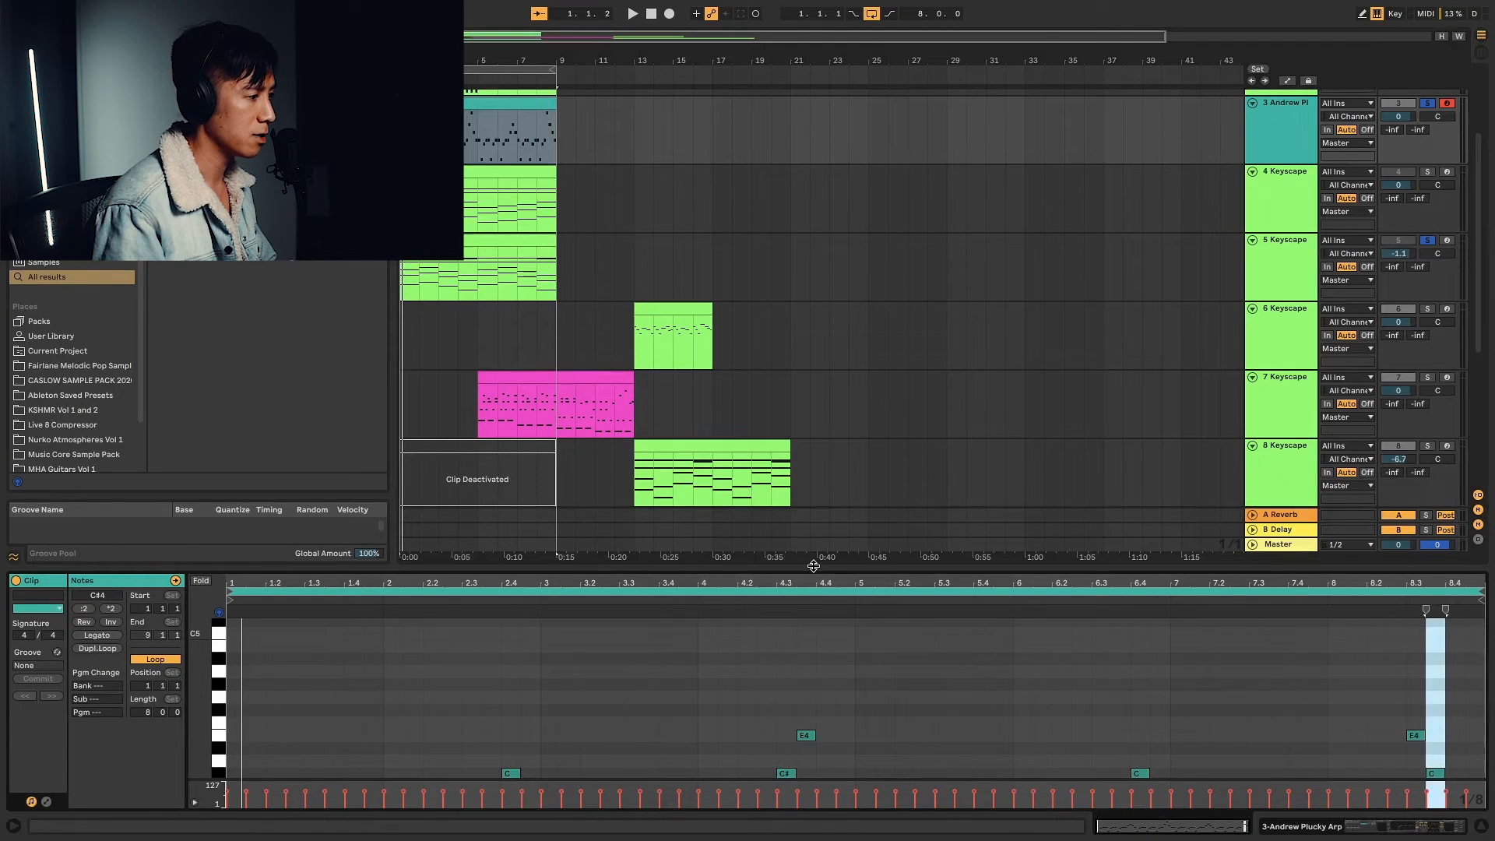
Enlarge the note editor and compare the Plucky Arp's ending notes in bar 4 with those in bar 8
drag(813, 566, 808, 384)
scroll(807, 454, down, 2)
drag(791, 489, 827, 632)
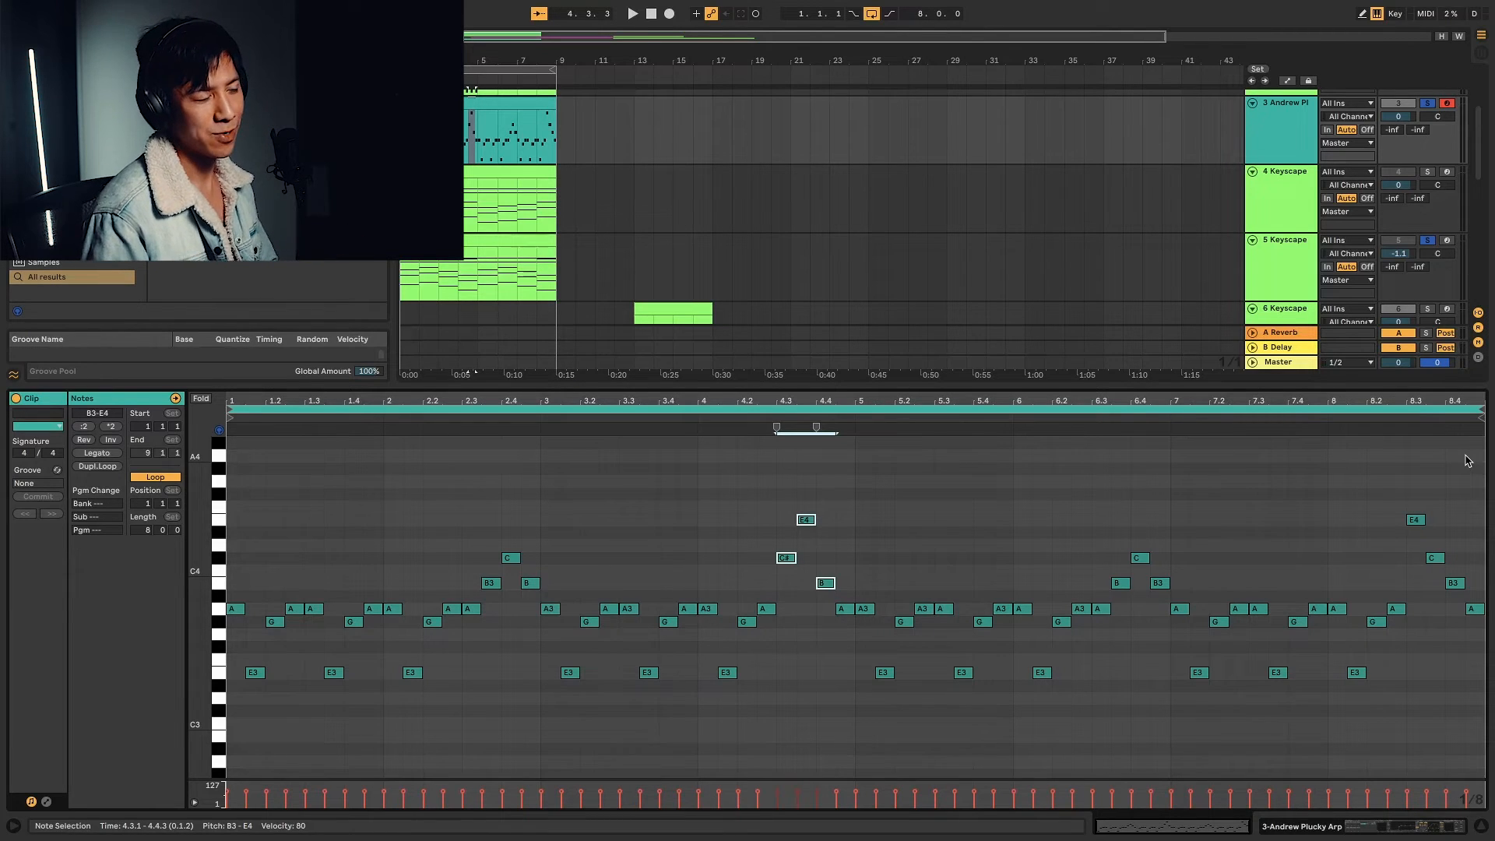
drag(1413, 457, 1484, 632)
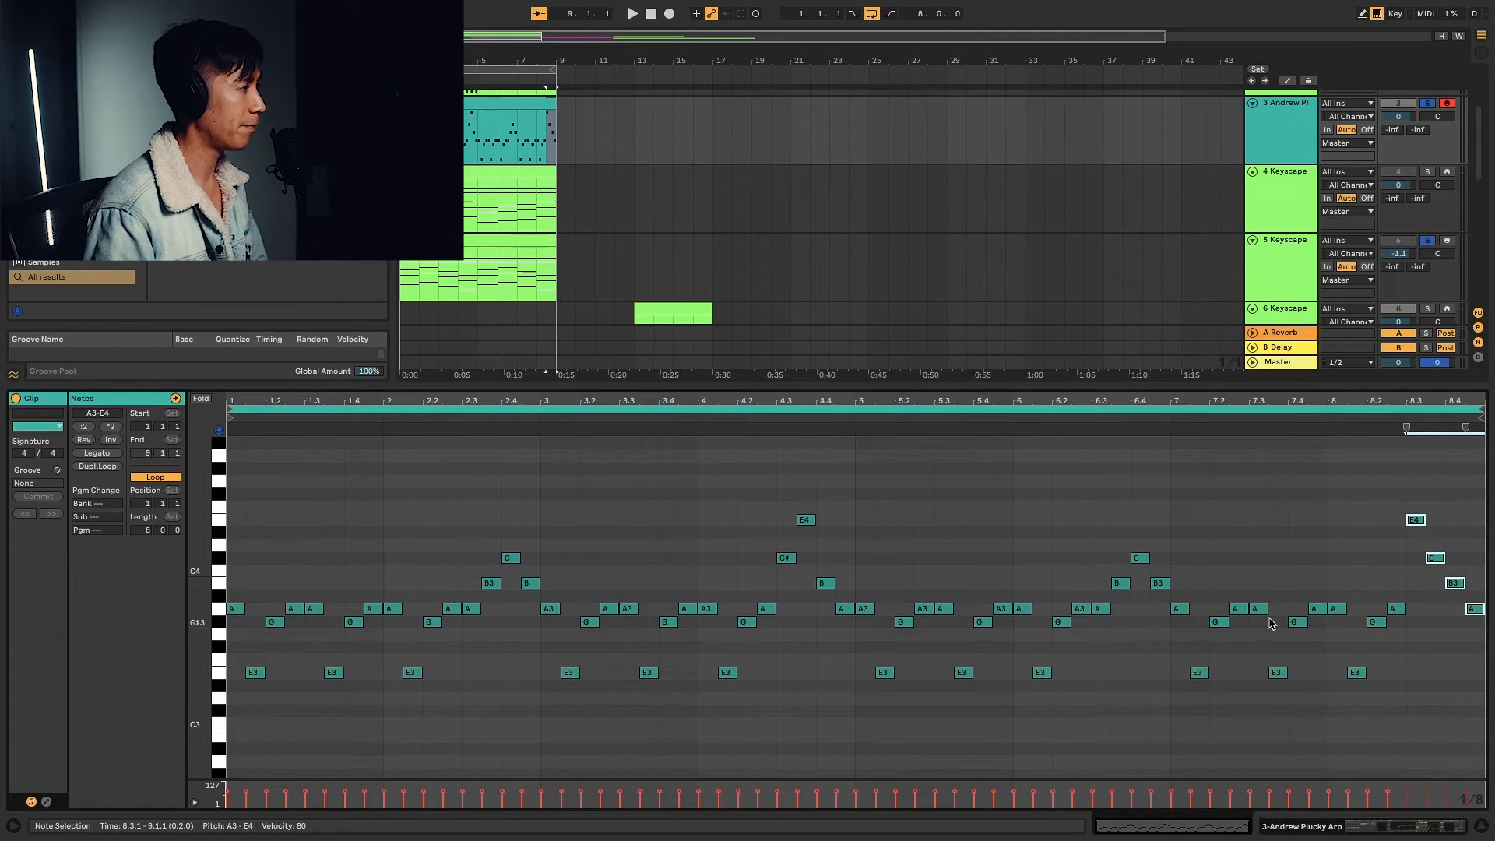
Open the 6 Keyscape arpeggio clip at bar 13 and examine its notes from highest to lowest
scroll(666, 244, down, 5)
scroll(666, 244, up, 2)
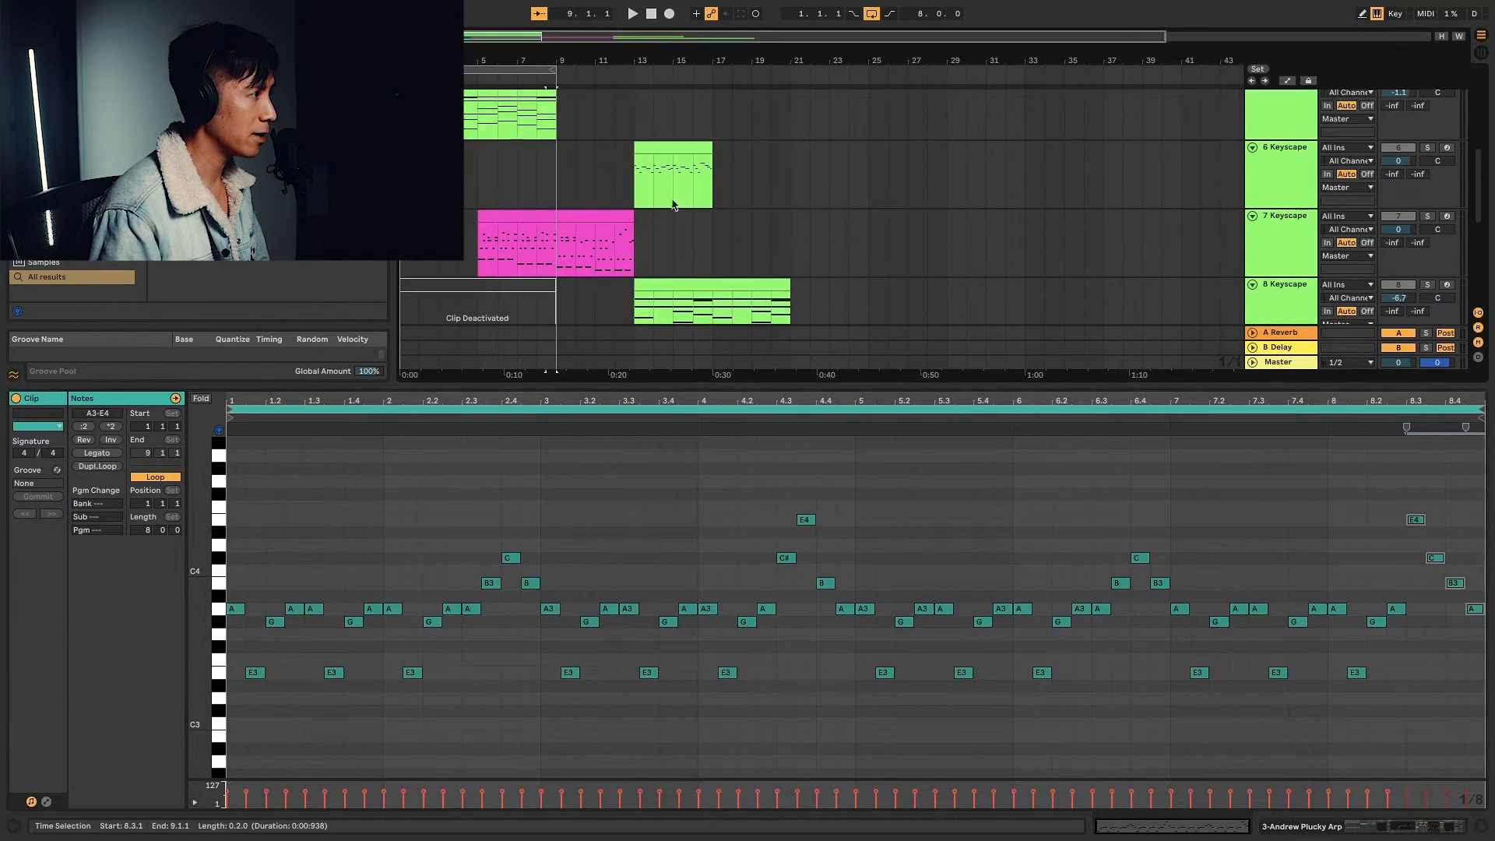
click(683, 162)
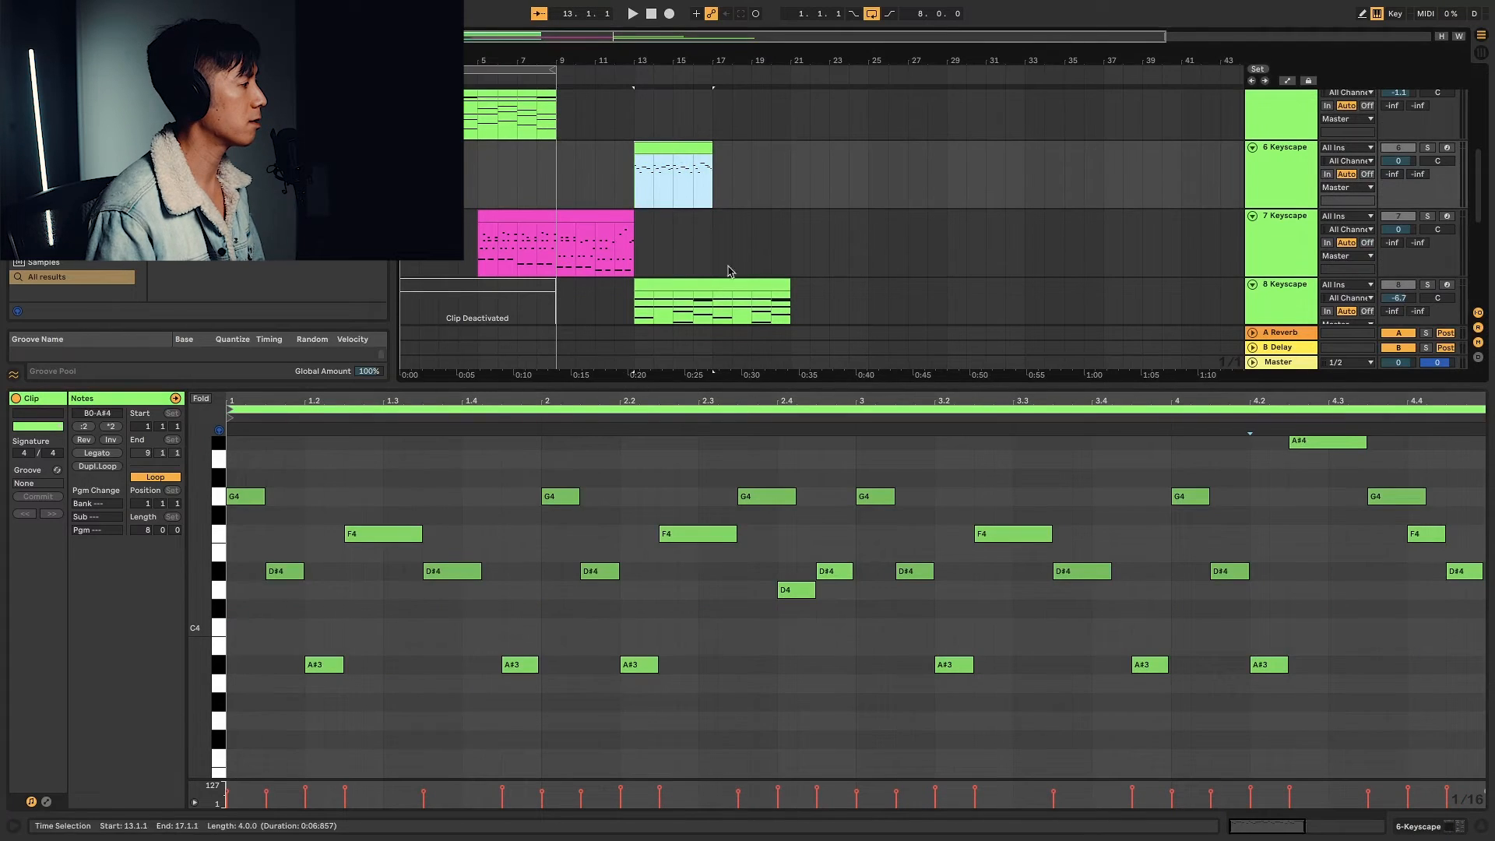
scroll(511, 732, down, 2)
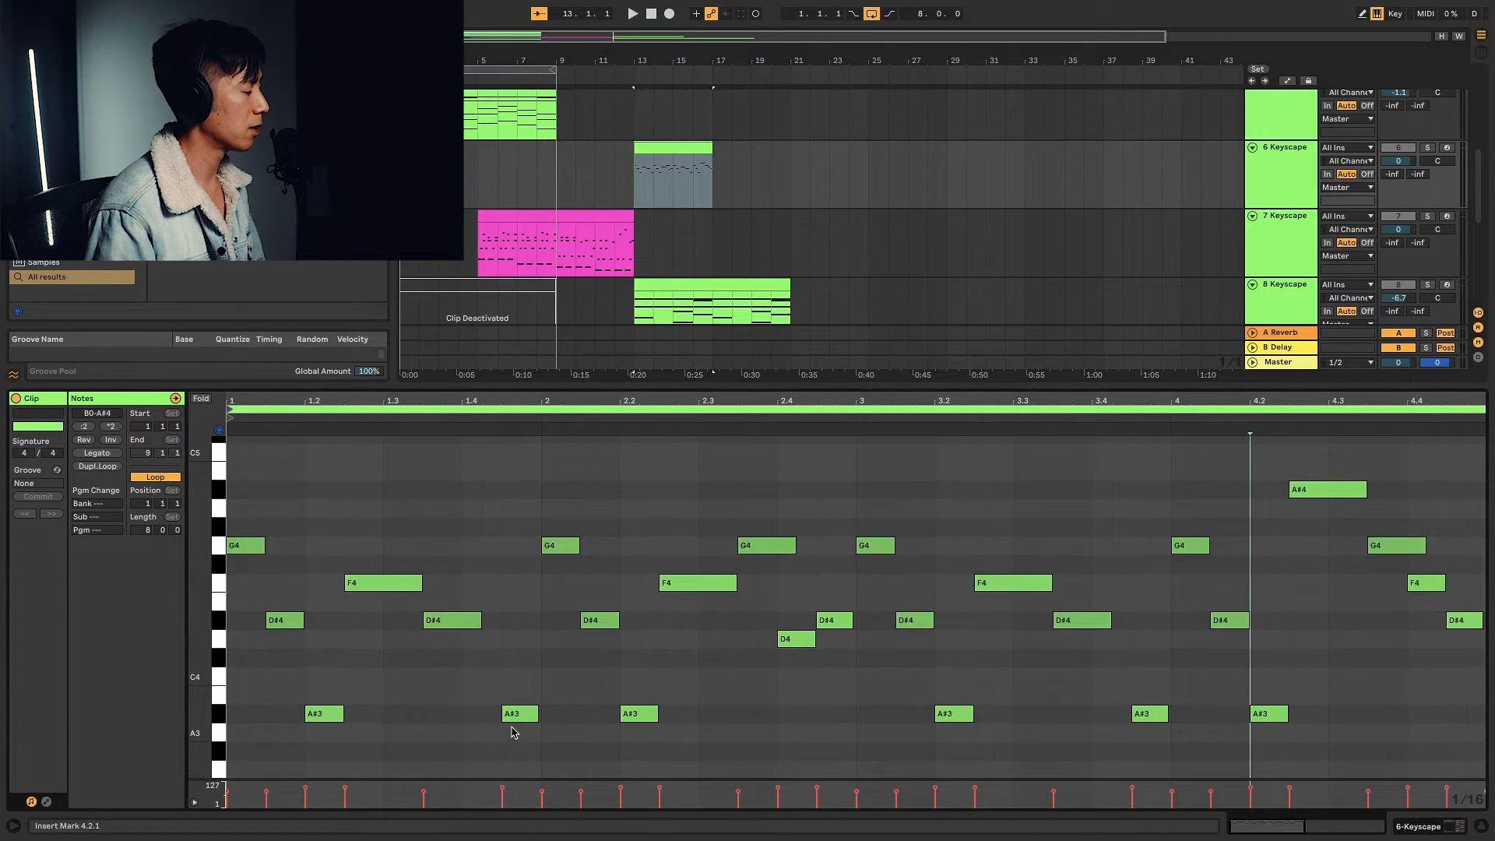
scroll(513, 733, down, 3)
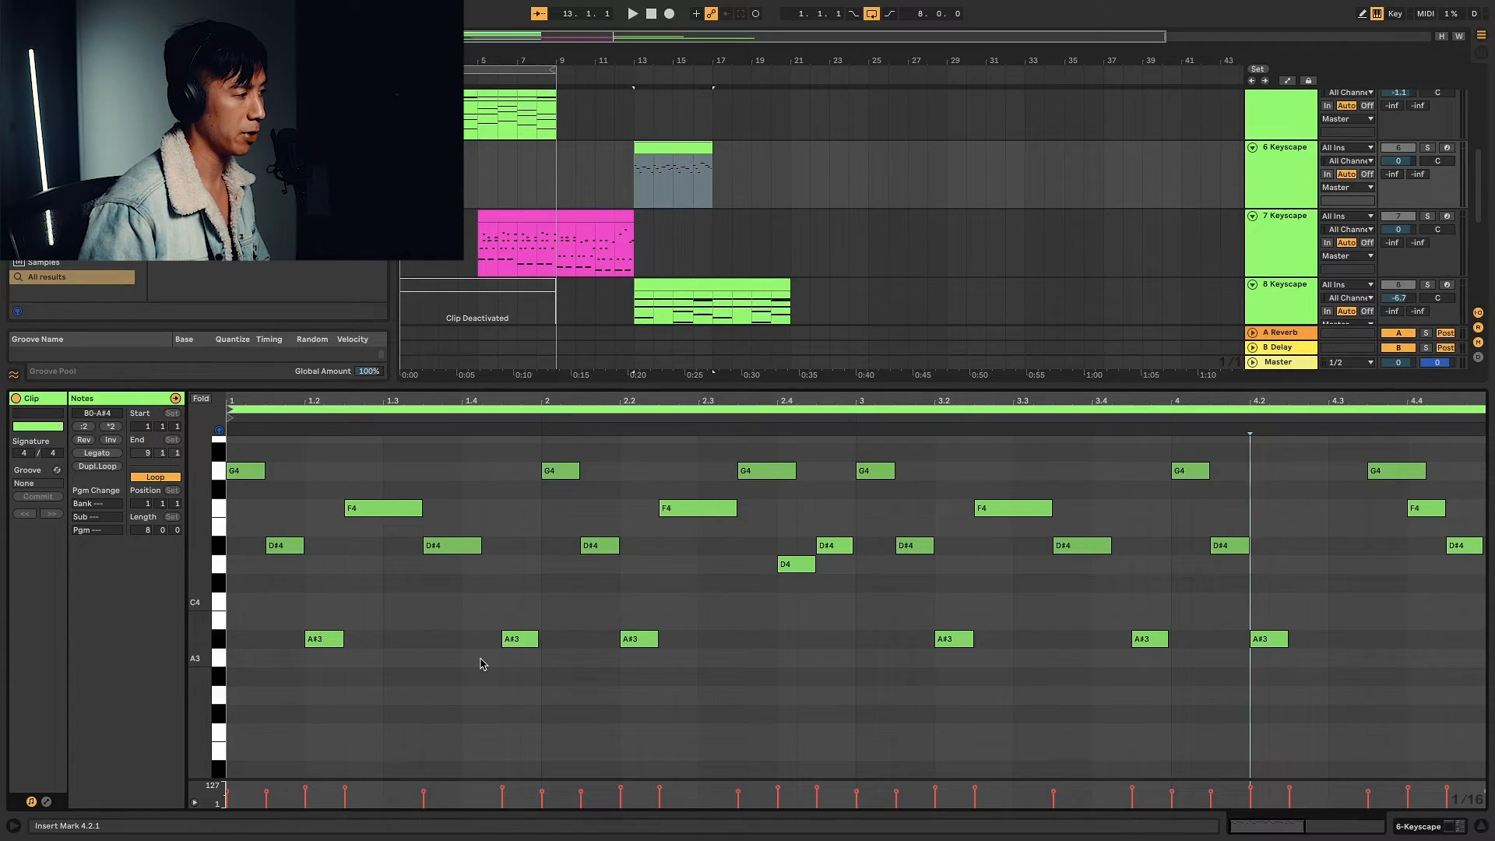
scroll(517, 676, up, 3)
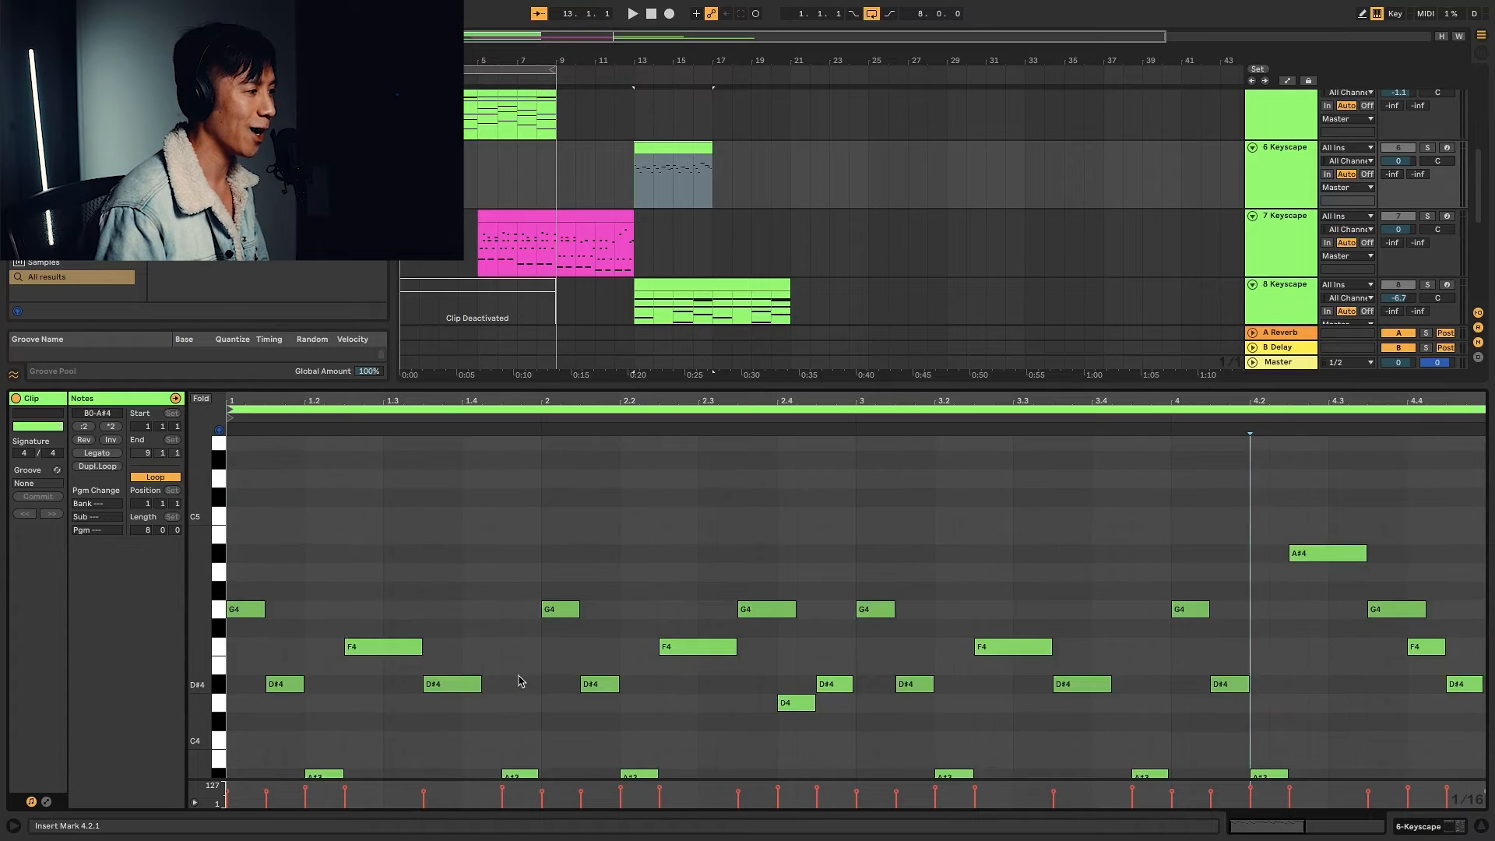
Play the looped 6 Keyscape arpeggio through bar 4 together with the soloed 8 Keyscape chords
click(698, 142)
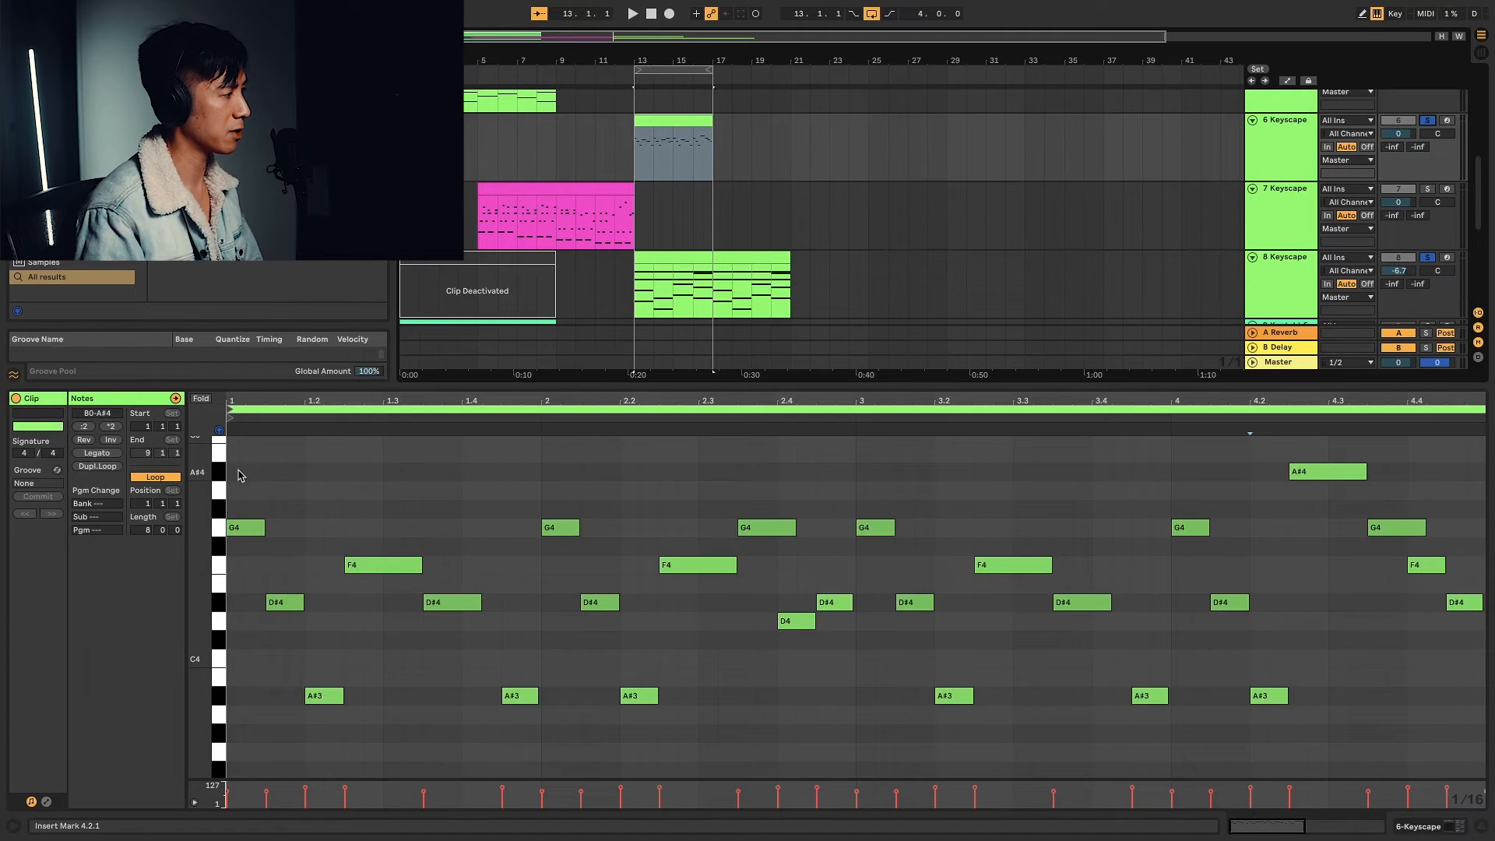
click(230, 472)
key(space)
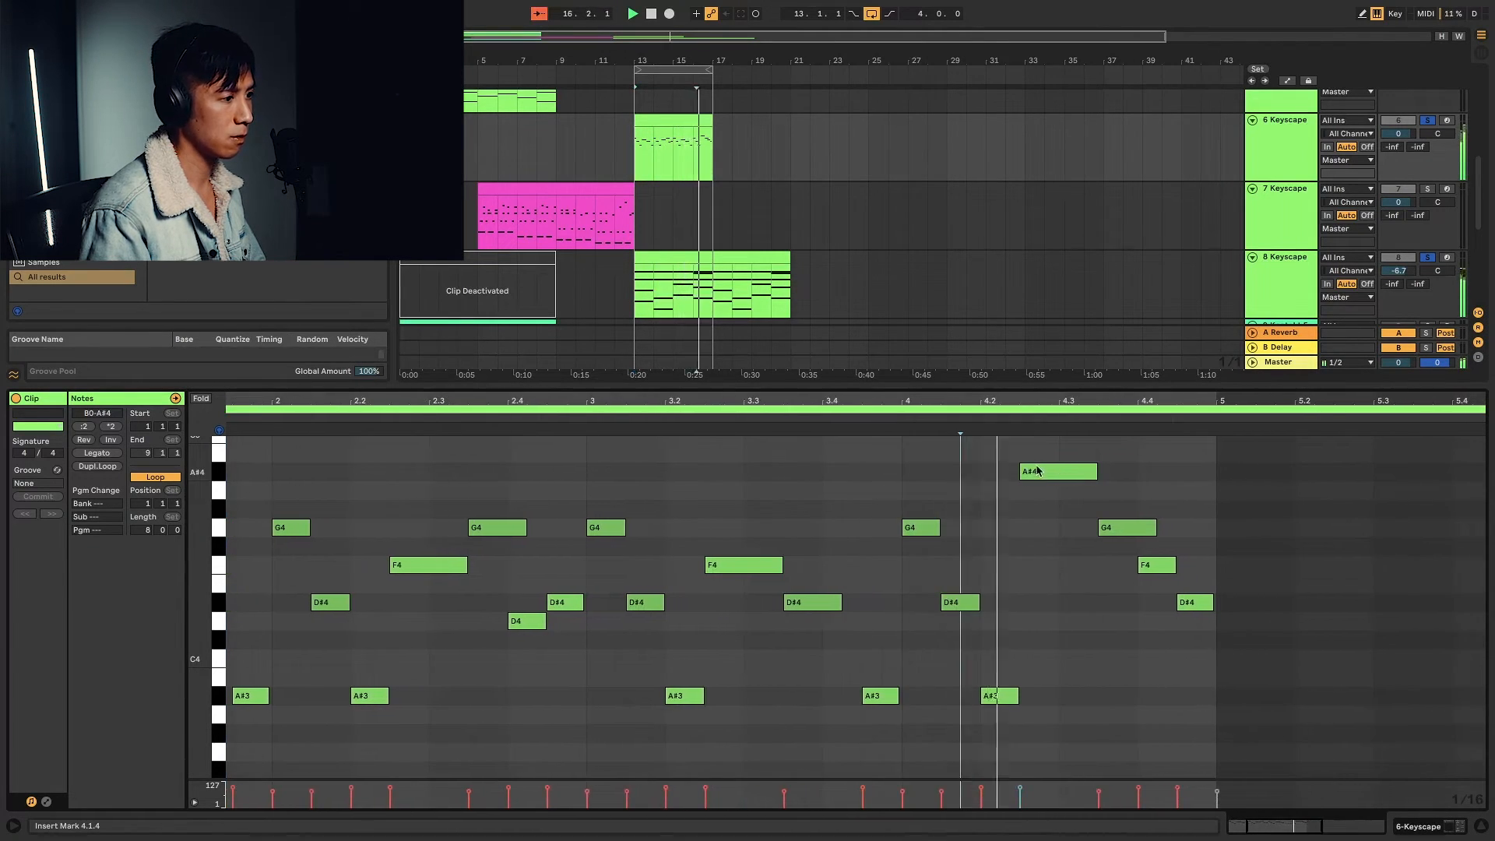
key(space)
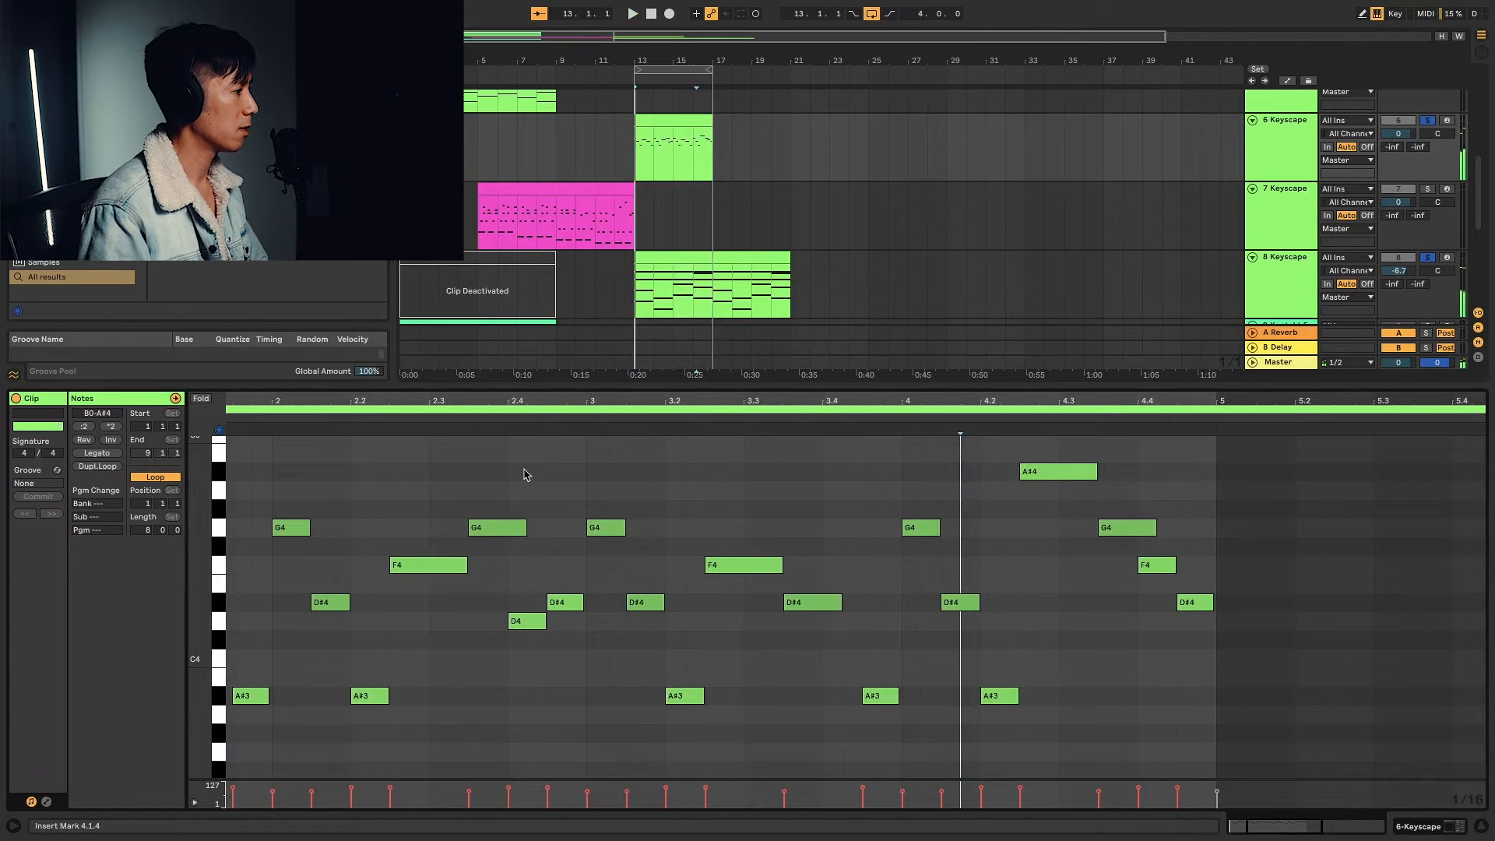
Play the first bar of the 6 Keyscape arpeggio and examine the notes around beat 3 of bar 2
click(675, 138)
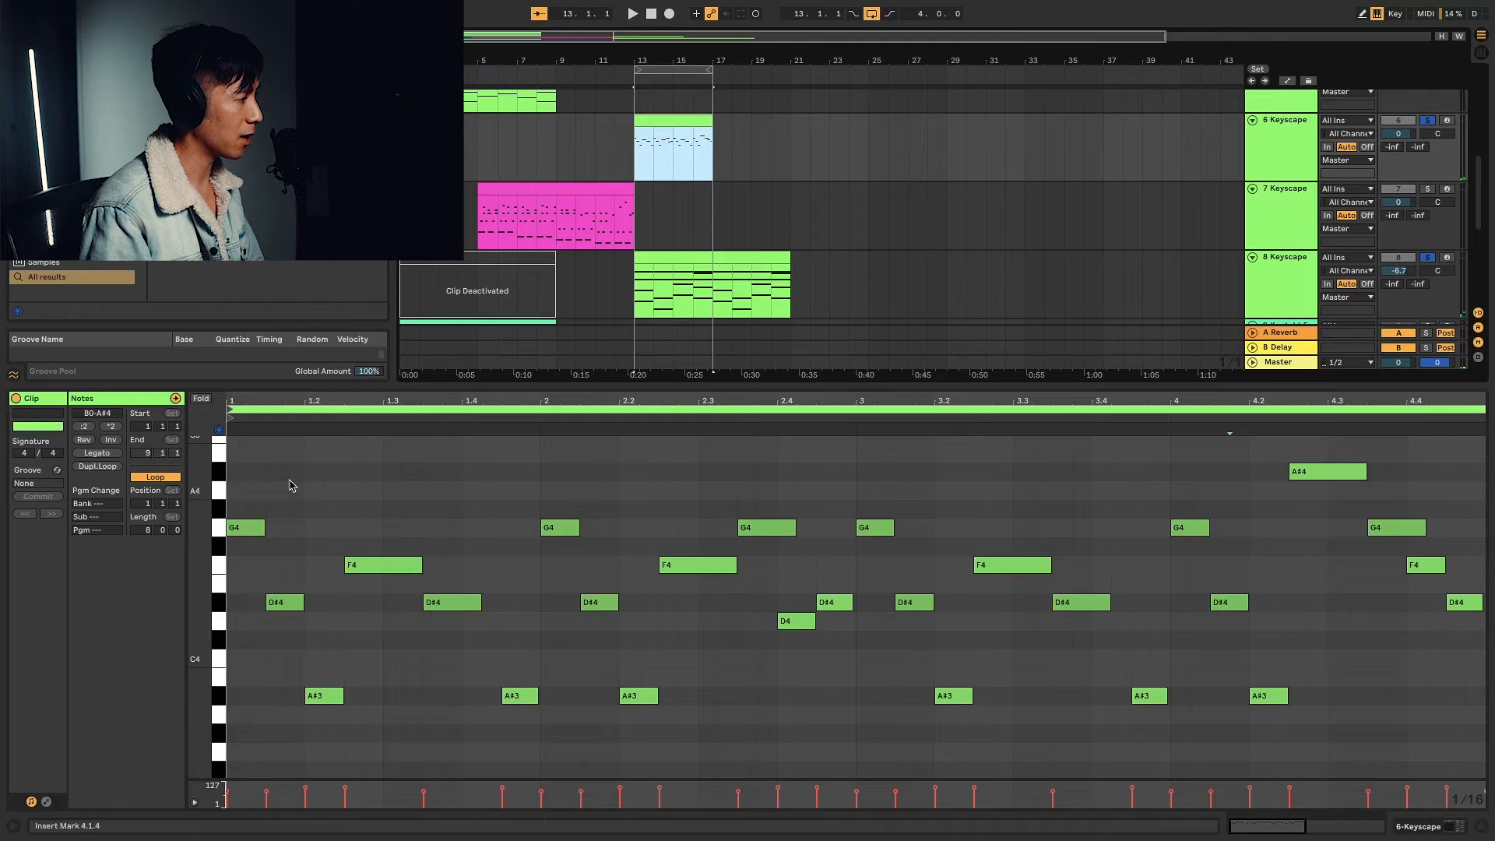
drag(291, 456, 289, 535)
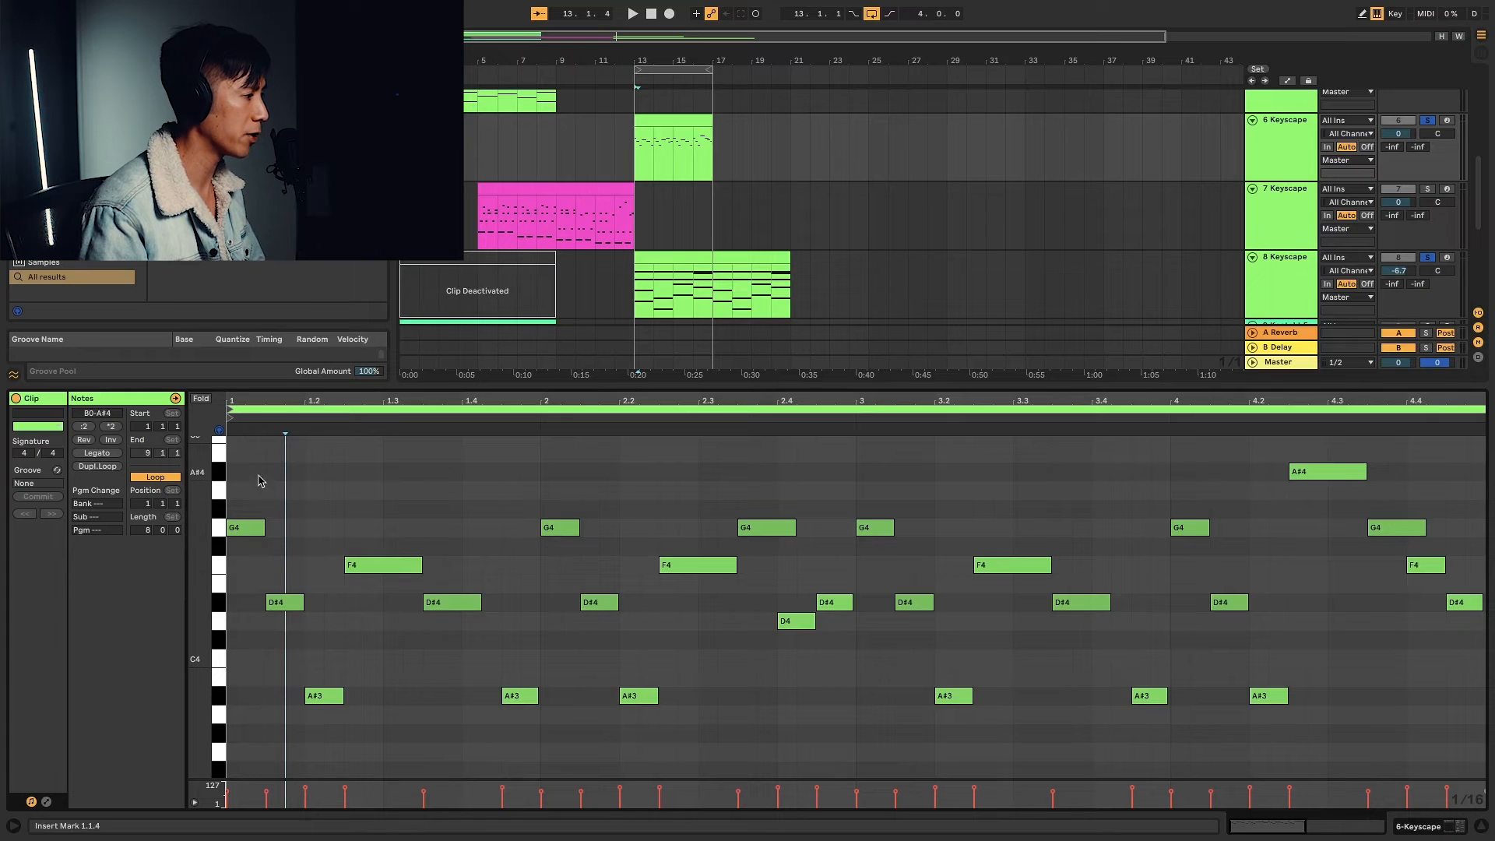
key(space)
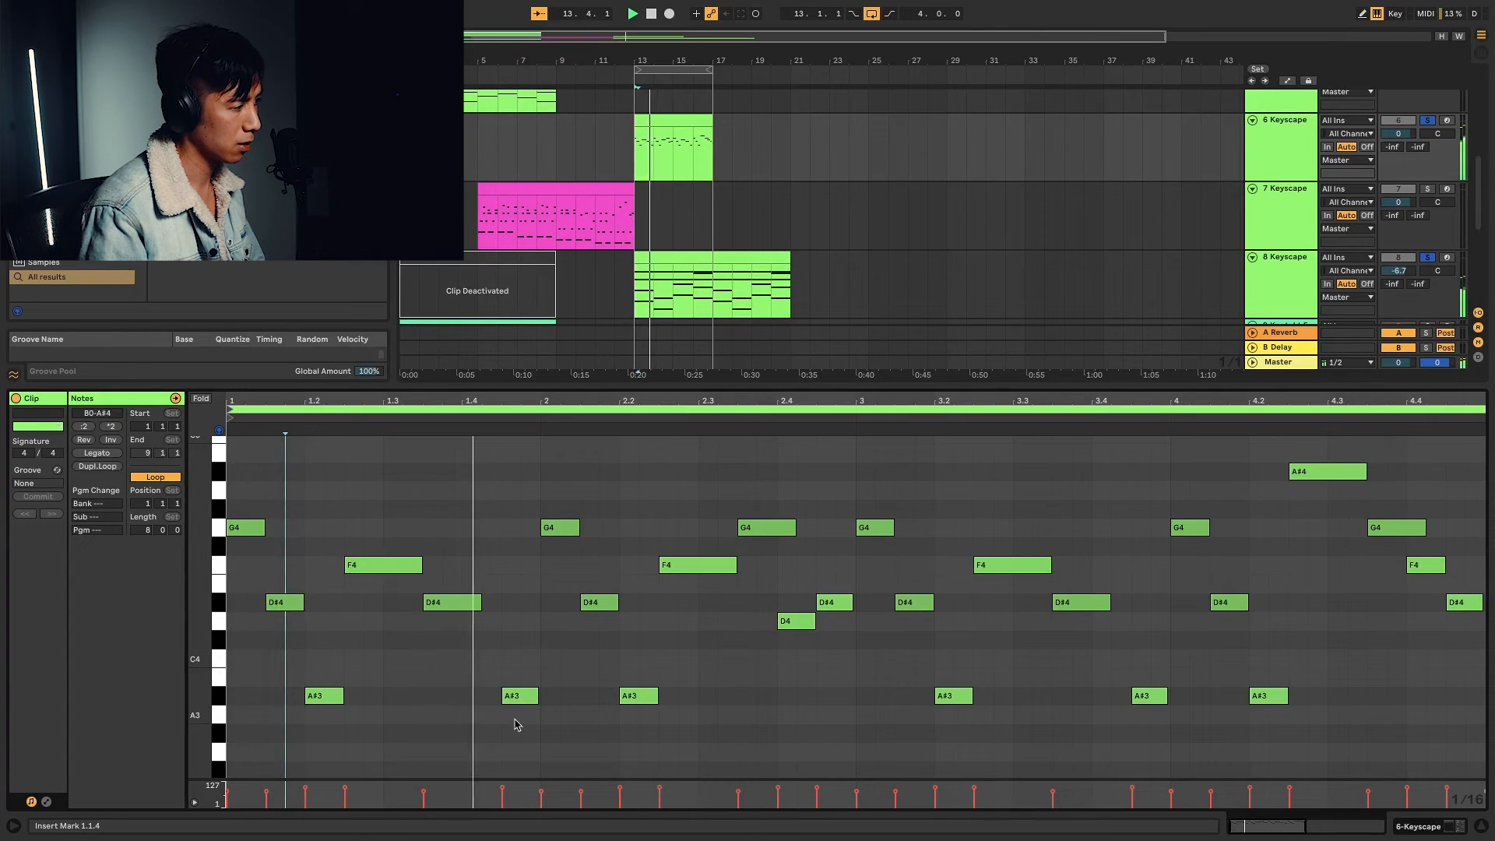
drag(676, 442, 827, 625)
click(701, 598)
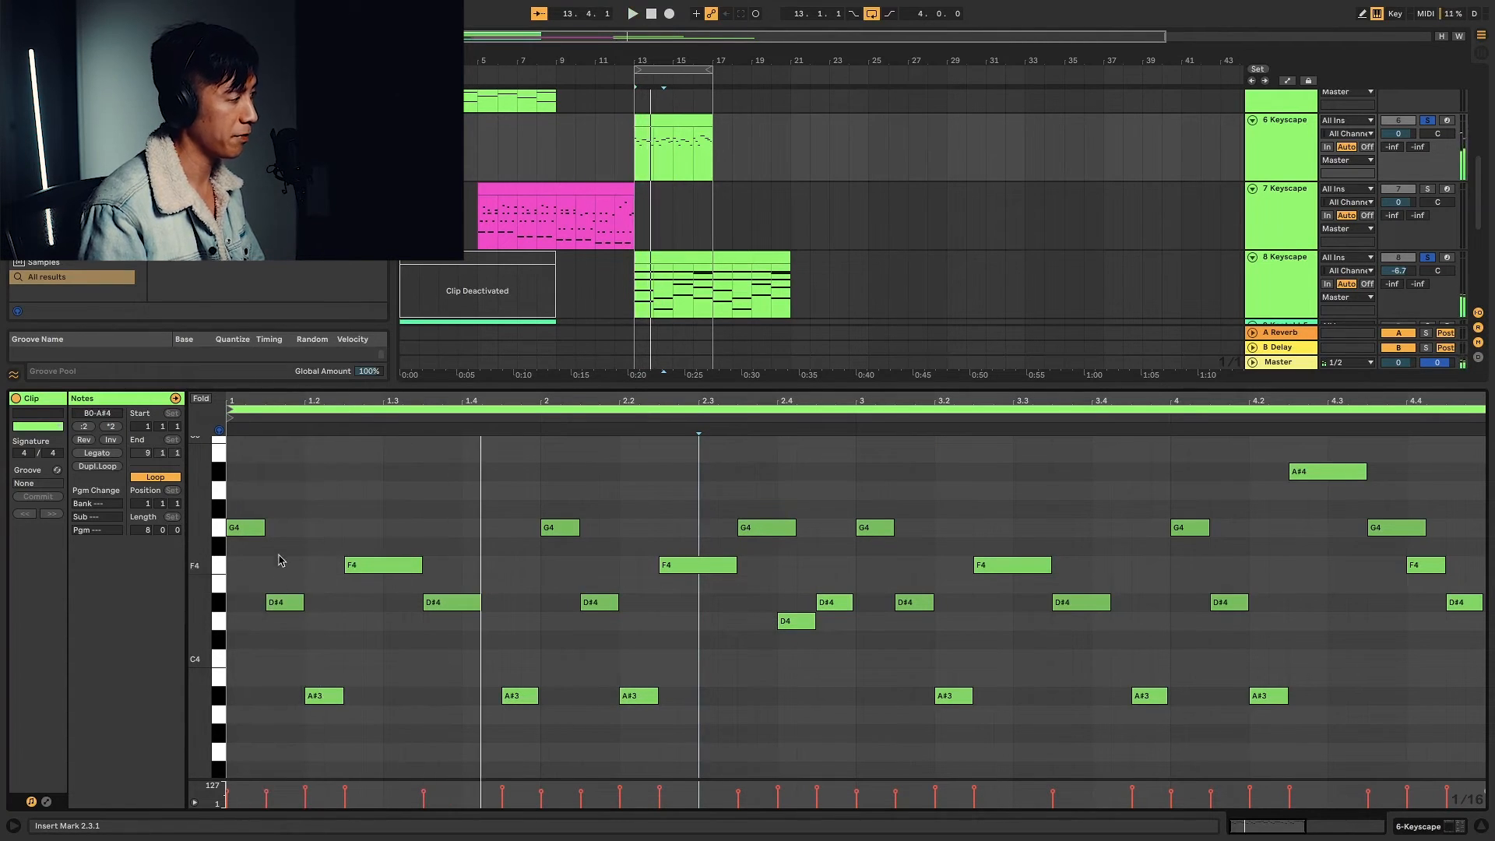
key(space)
Highlight the opening notes of the 6 Keyscape clip one by one, including D#4 and A#3, and the phrase up to beat 2 of bar 2
drag(333, 511, 256, 537)
click(300, 597)
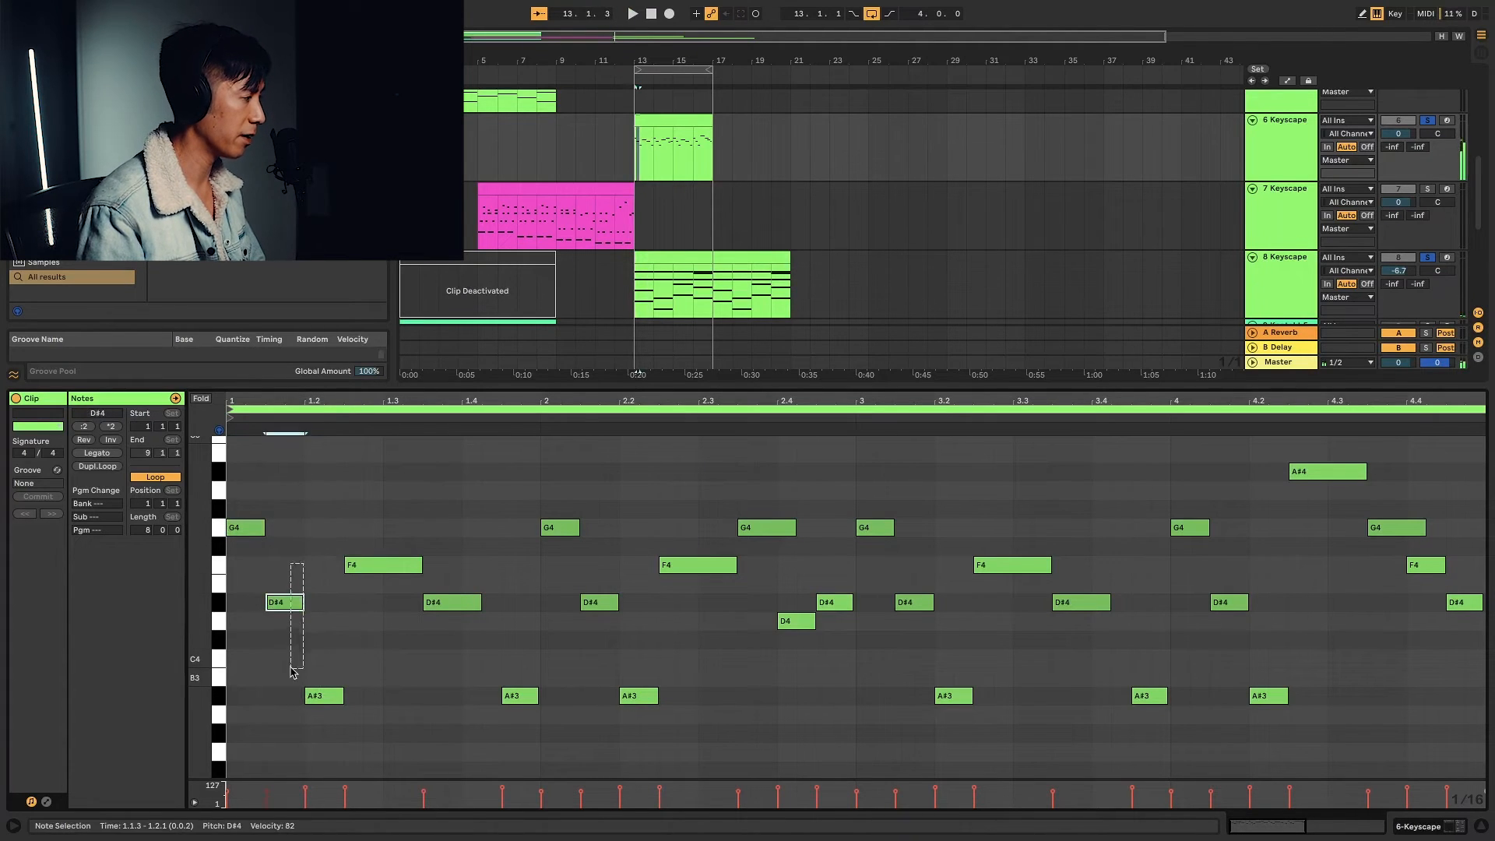
click(324, 696)
drag(395, 458, 384, 638)
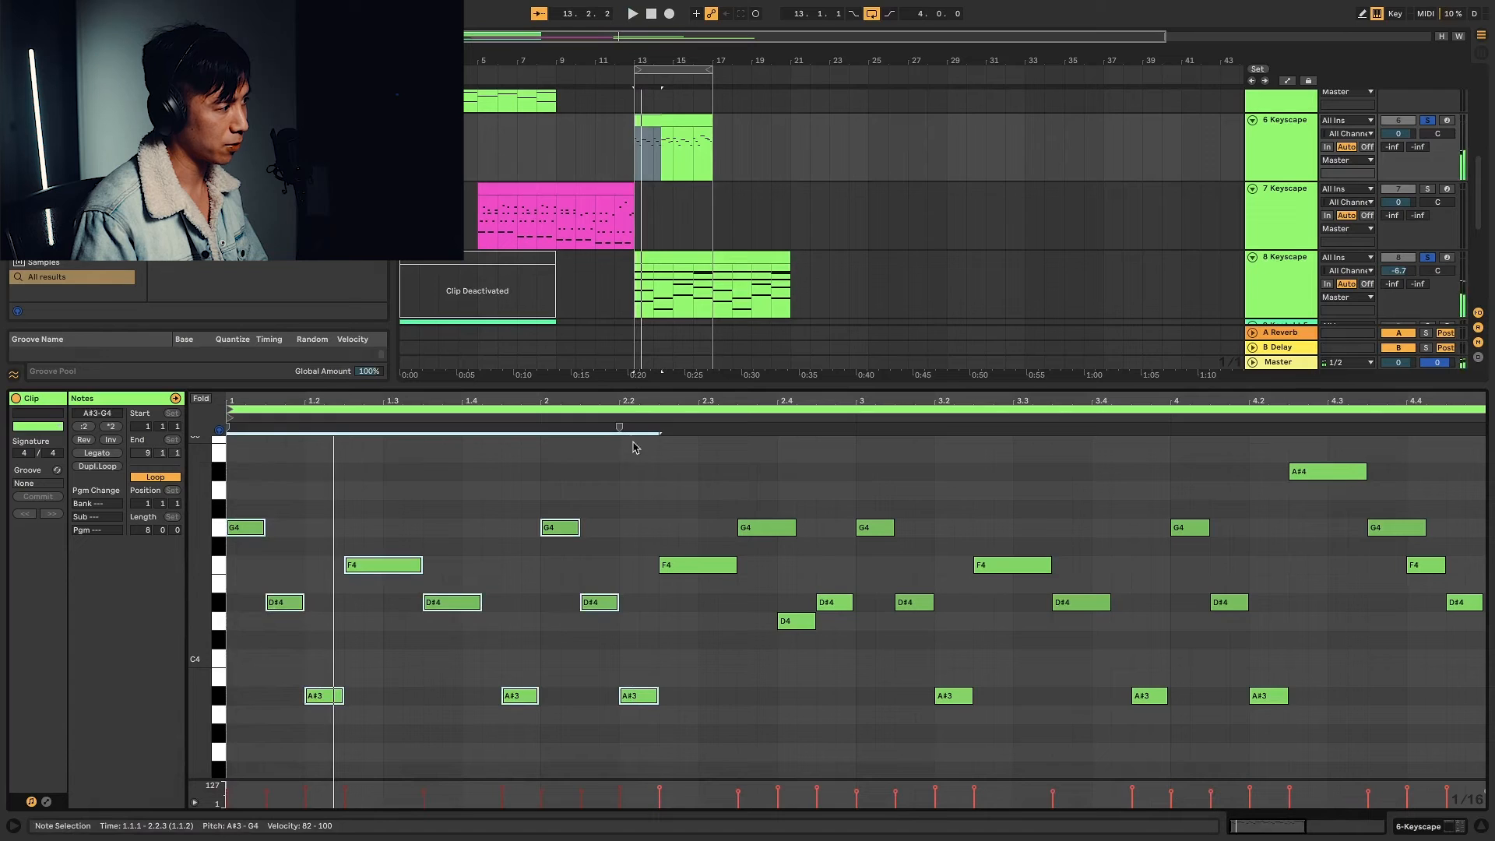
drag(634, 448, 181, 741)
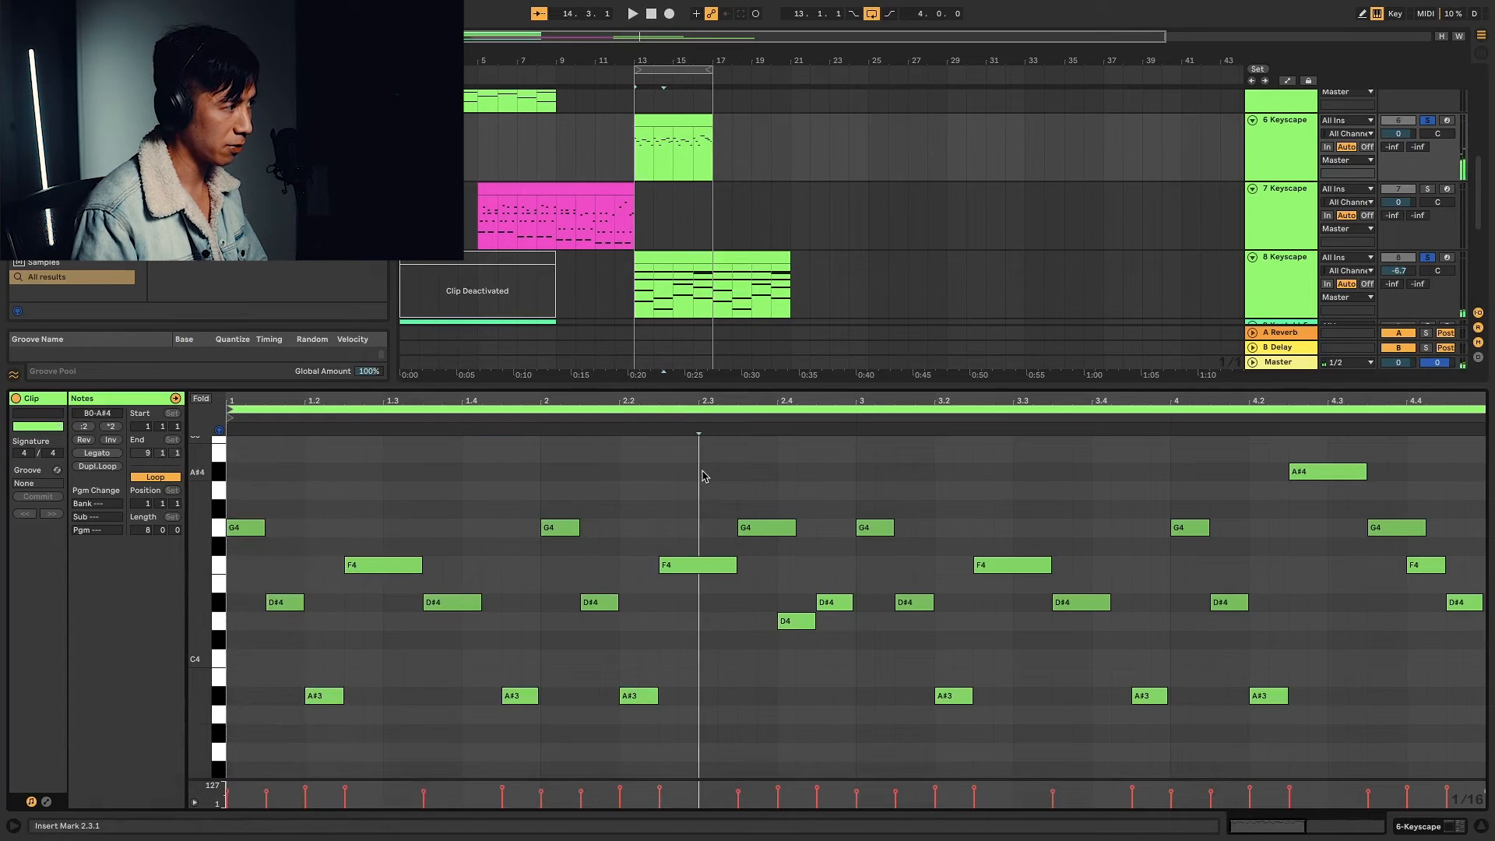
Play the second half of bar 2 from beat 3 and examine its F4, G4 and D4 notes
key(space)
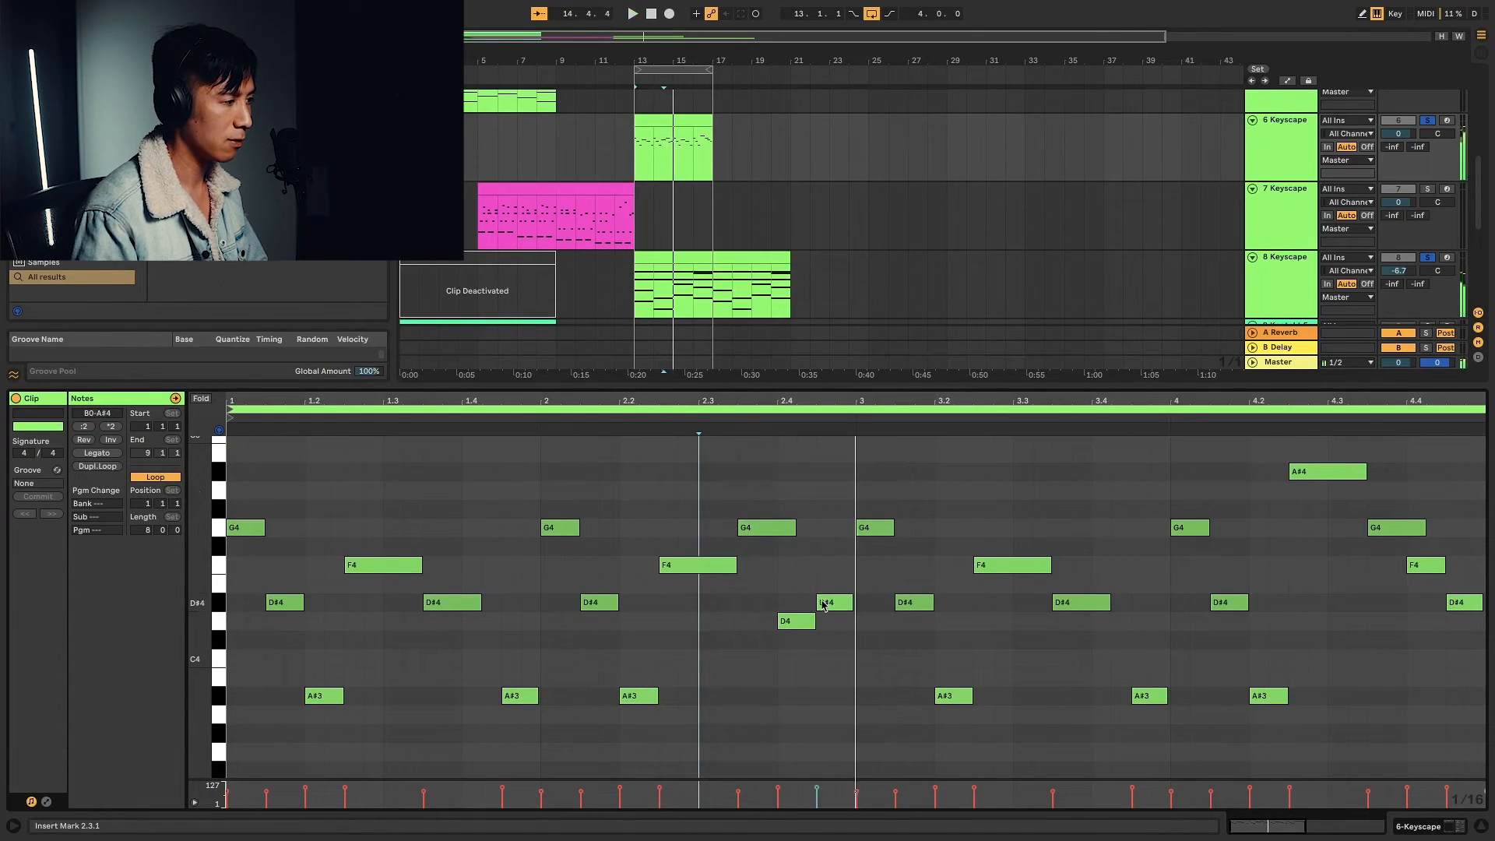
key(space)
click(693, 565)
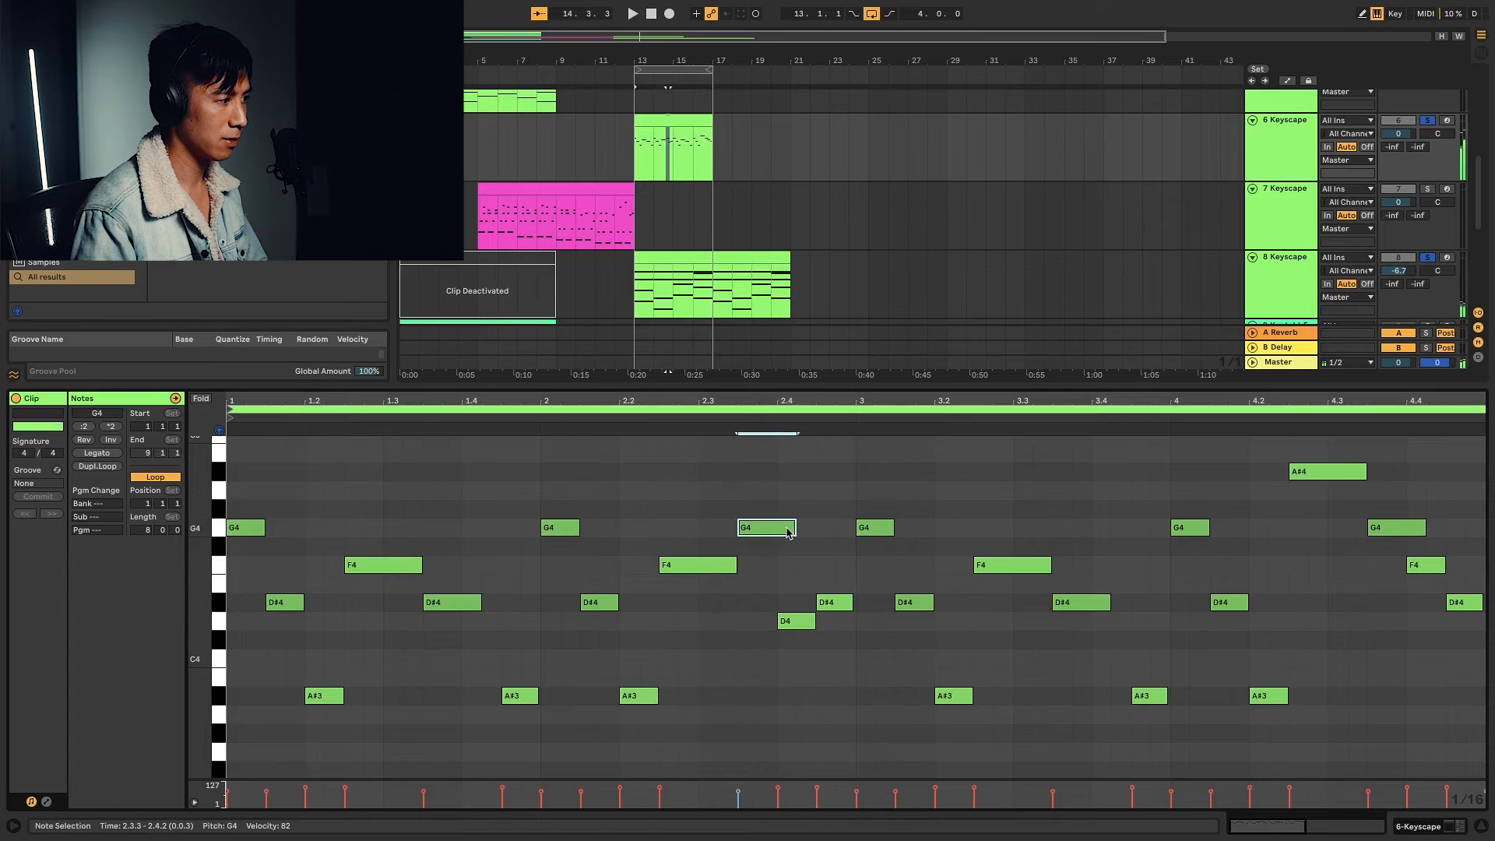
click(810, 594)
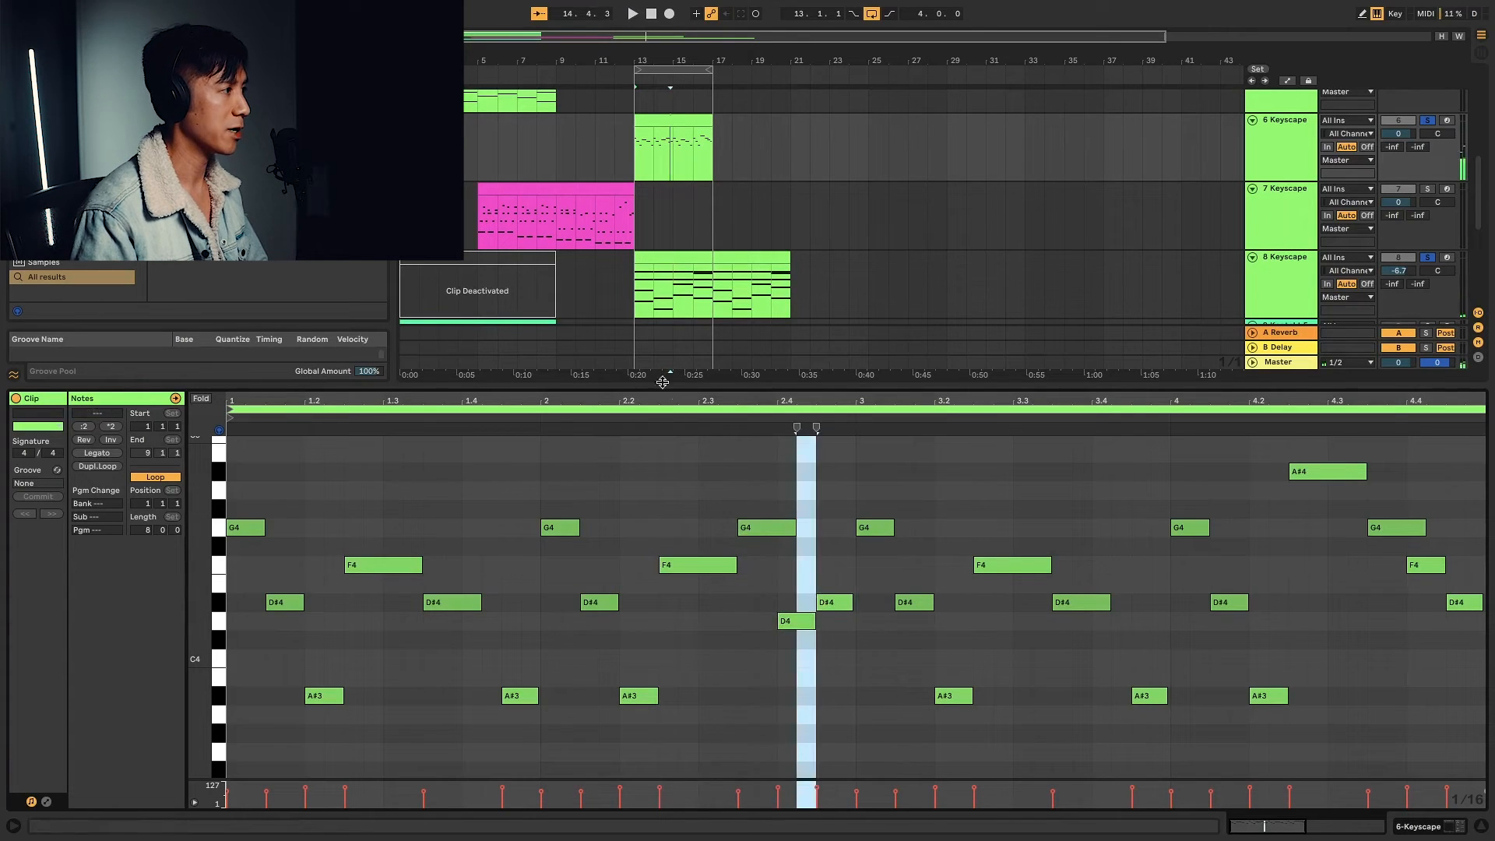
Highlight the repeated phrase from bar 3 to beat 2 of bar 4, and delete the four closing notes A#4, G4, F4 and D#4
scroll(603, 251, up, 3)
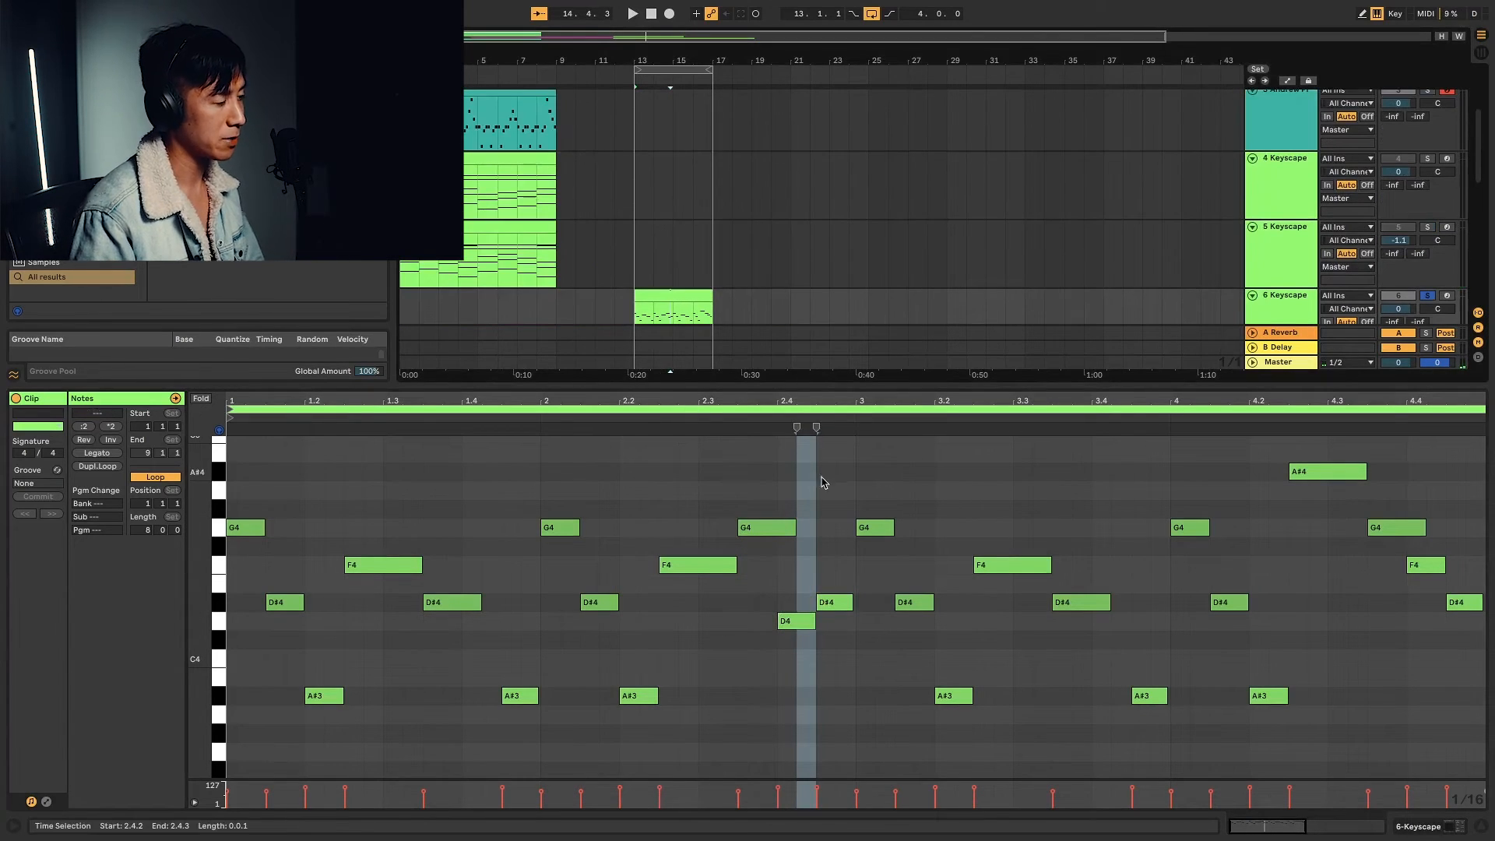
drag(876, 462, 1287, 744)
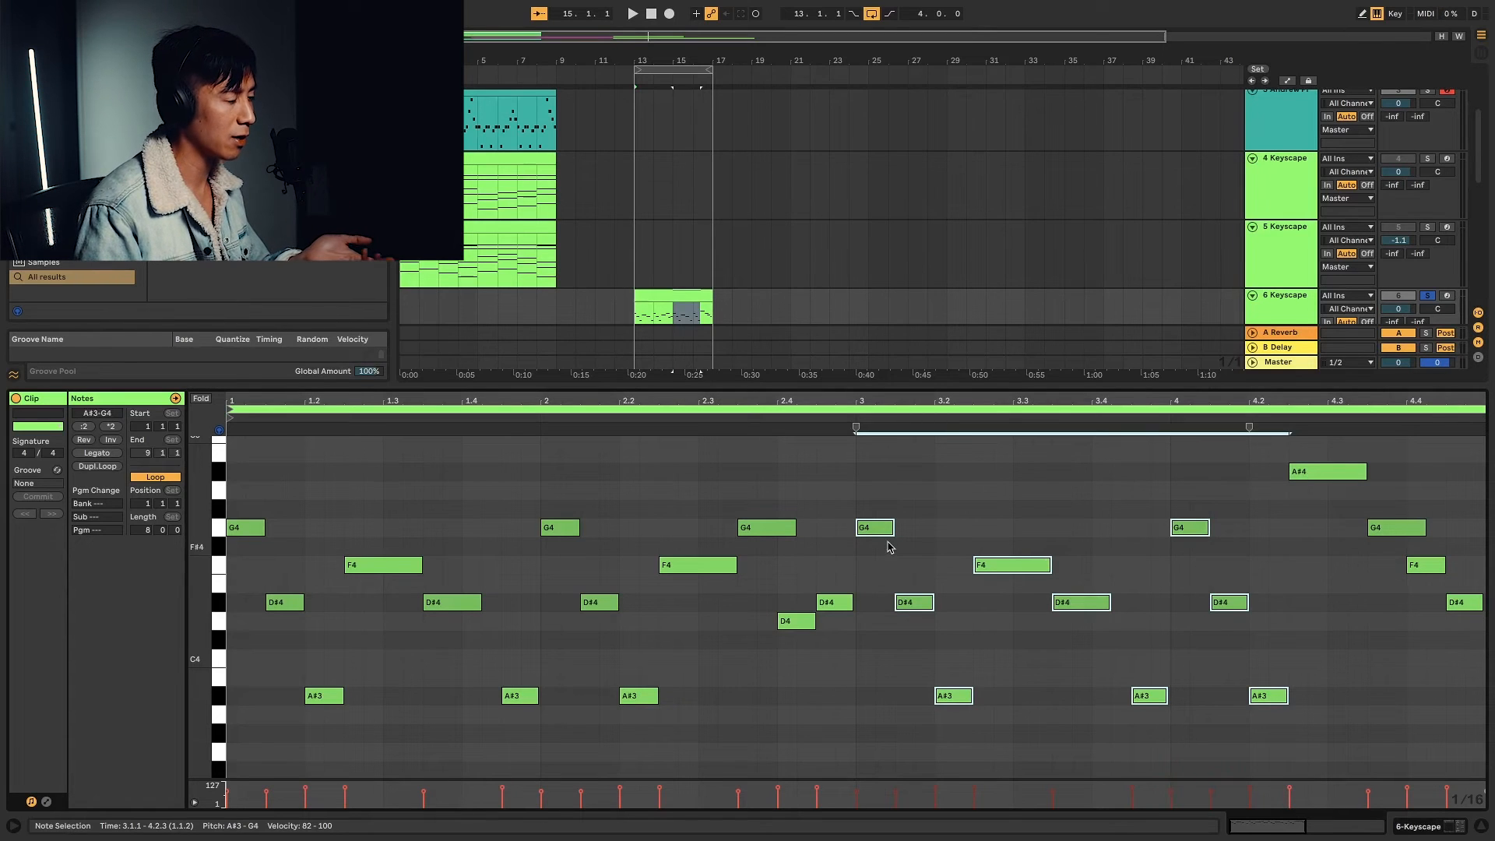
drag(1312, 462, 1474, 640)
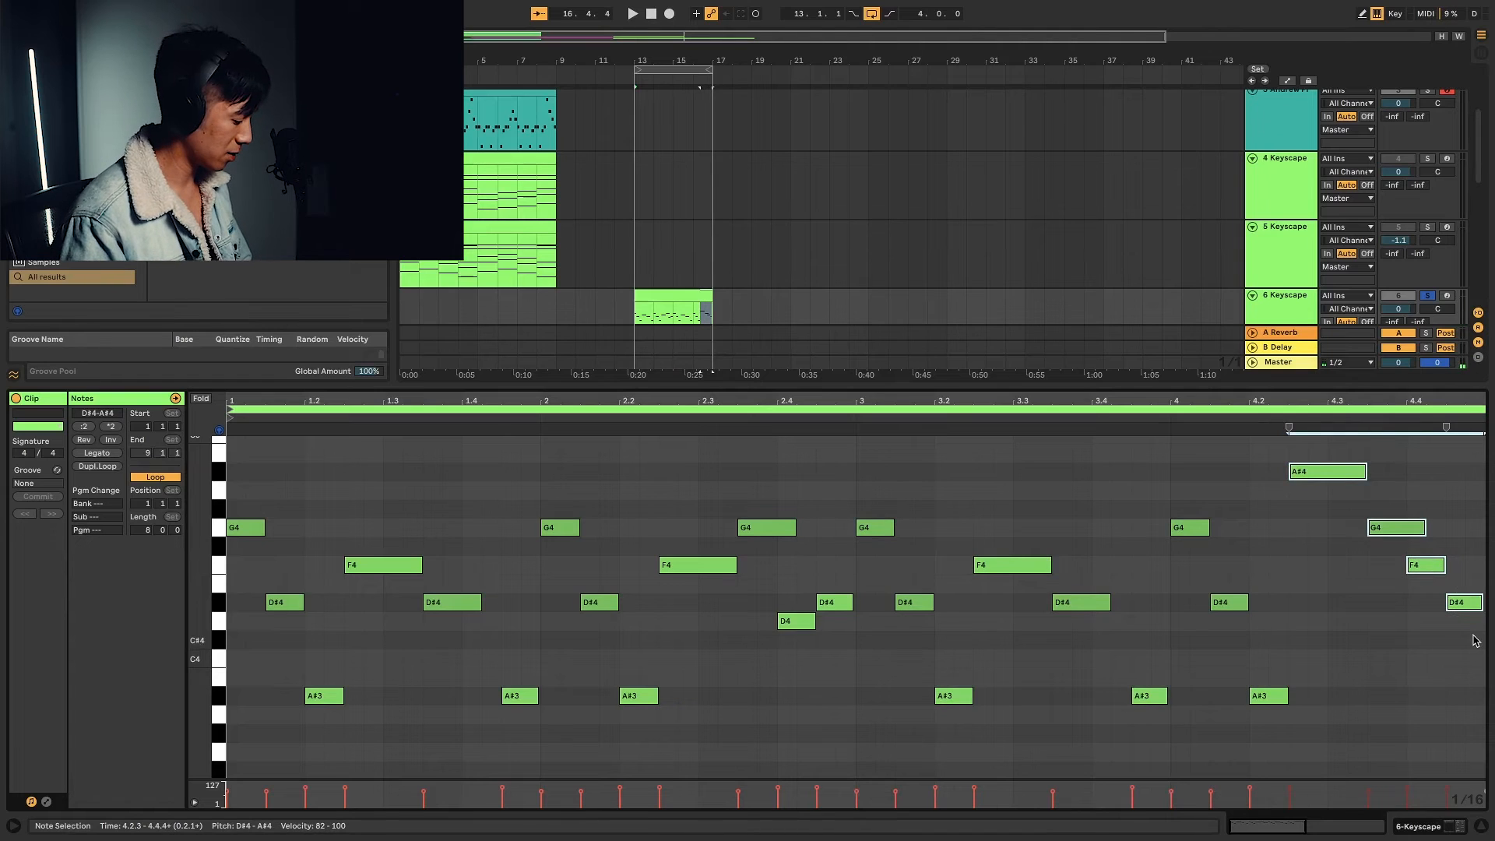
key(Delete)
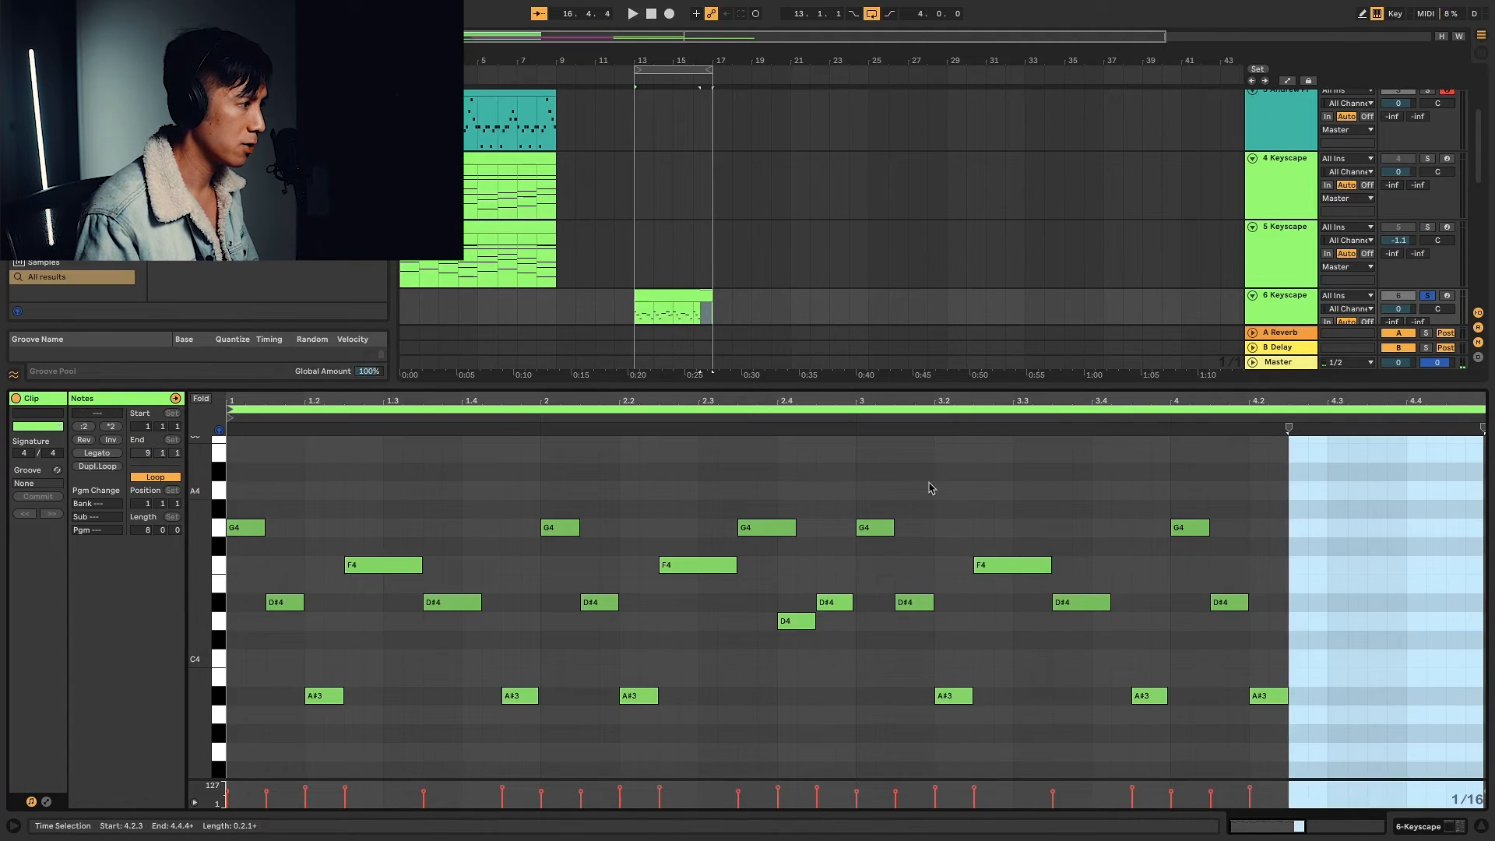
Highlight the turnaround notes in the second half of bar 2, and restore the A#4, G4, F4 and D#4 ending from 4.2.3
drag(855, 477, 672, 642)
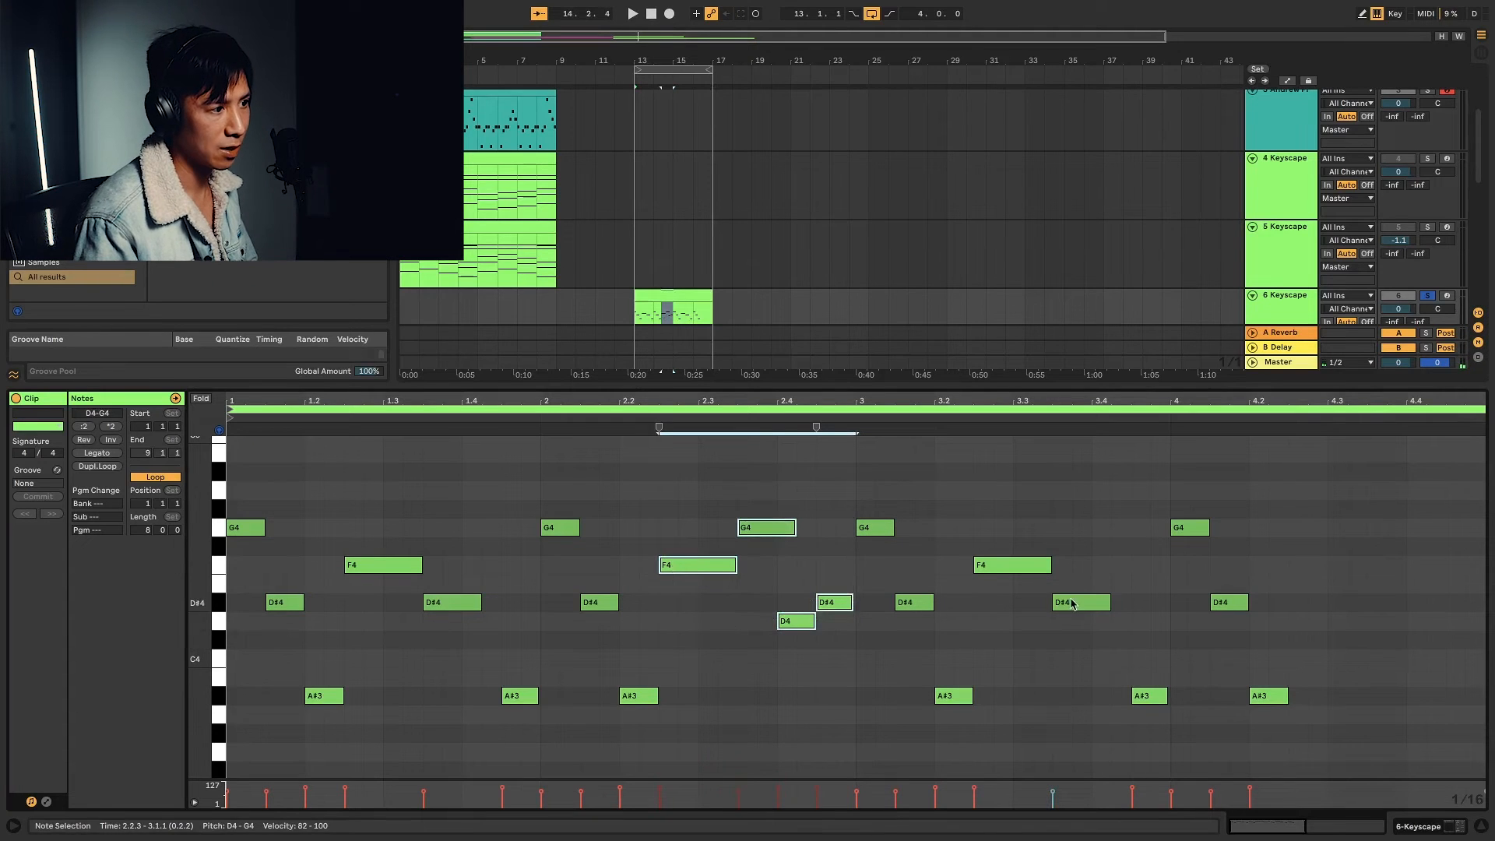
click(1363, 488)
click(1329, 520)
click(1294, 537)
key(ctrl+v)
key(space)
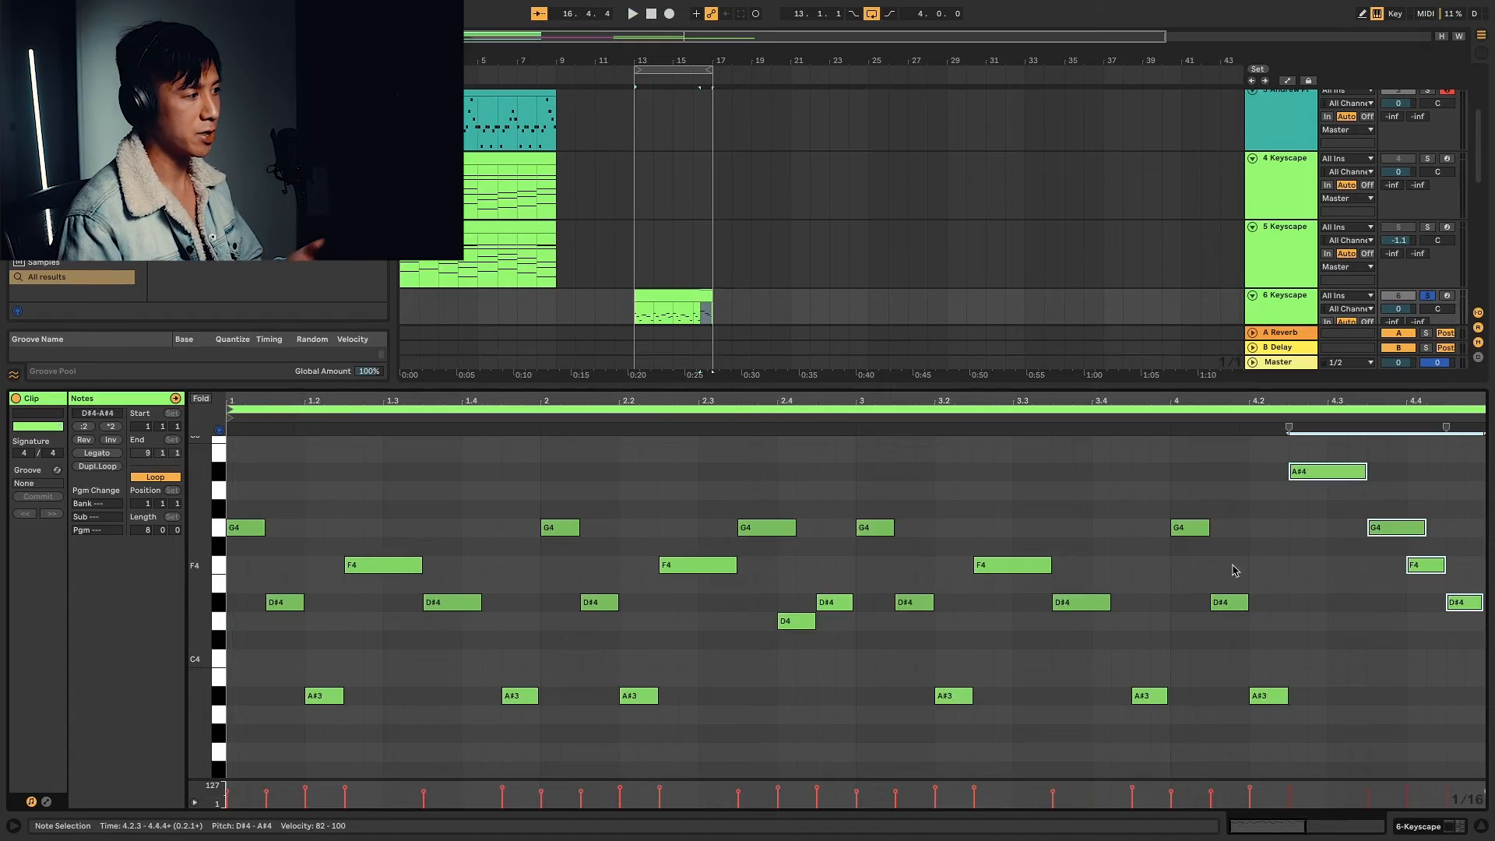
Duplicate the four-bar 6 Keyscape clip to bars 17–21 and highlight the four-note ending from 4.2.3
click(701, 296)
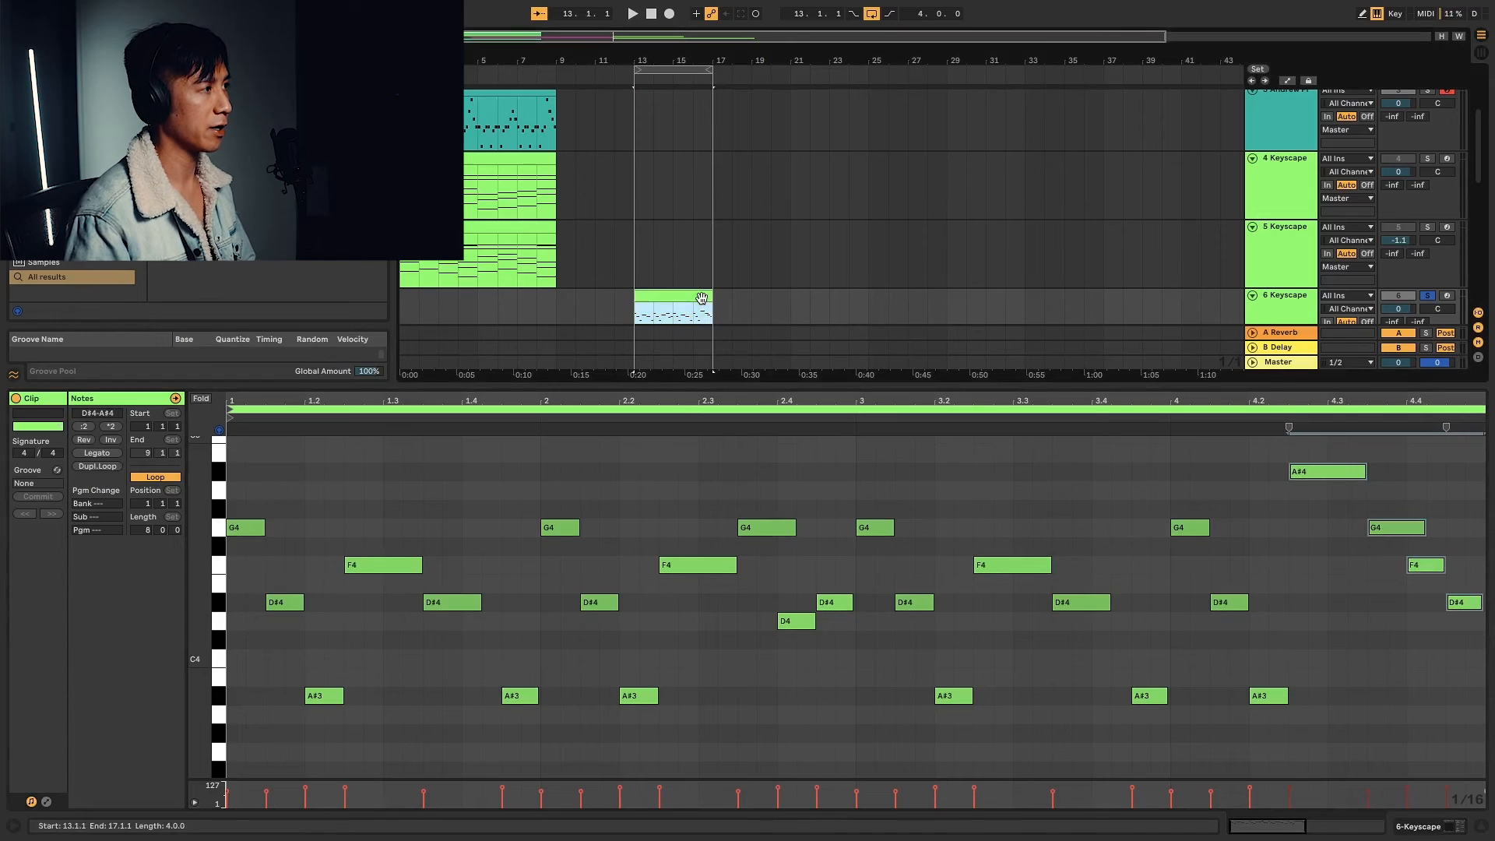
key(ctrl+d)
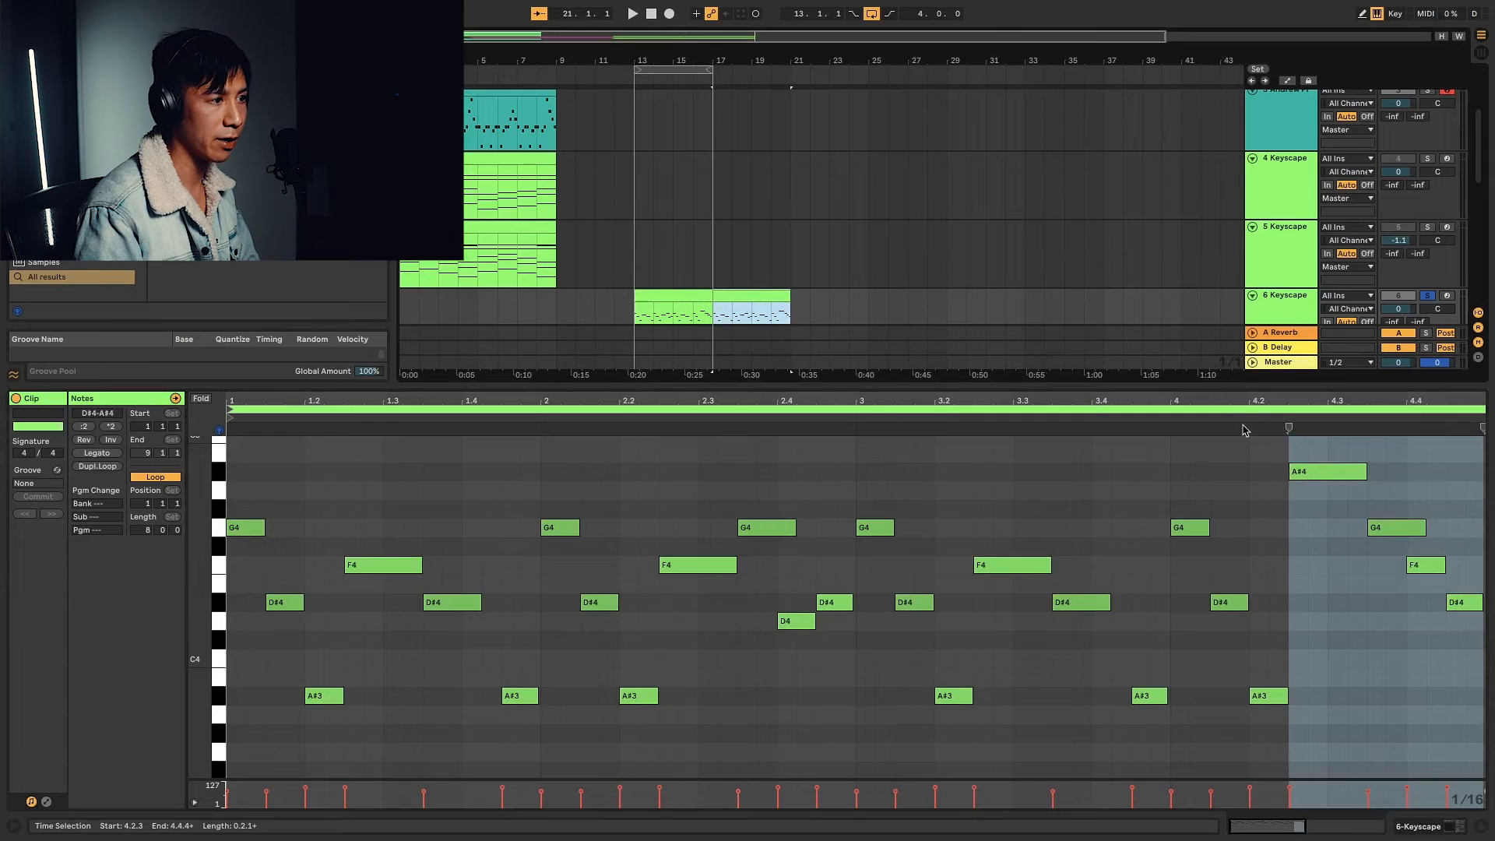
drag(1274, 452, 1486, 615)
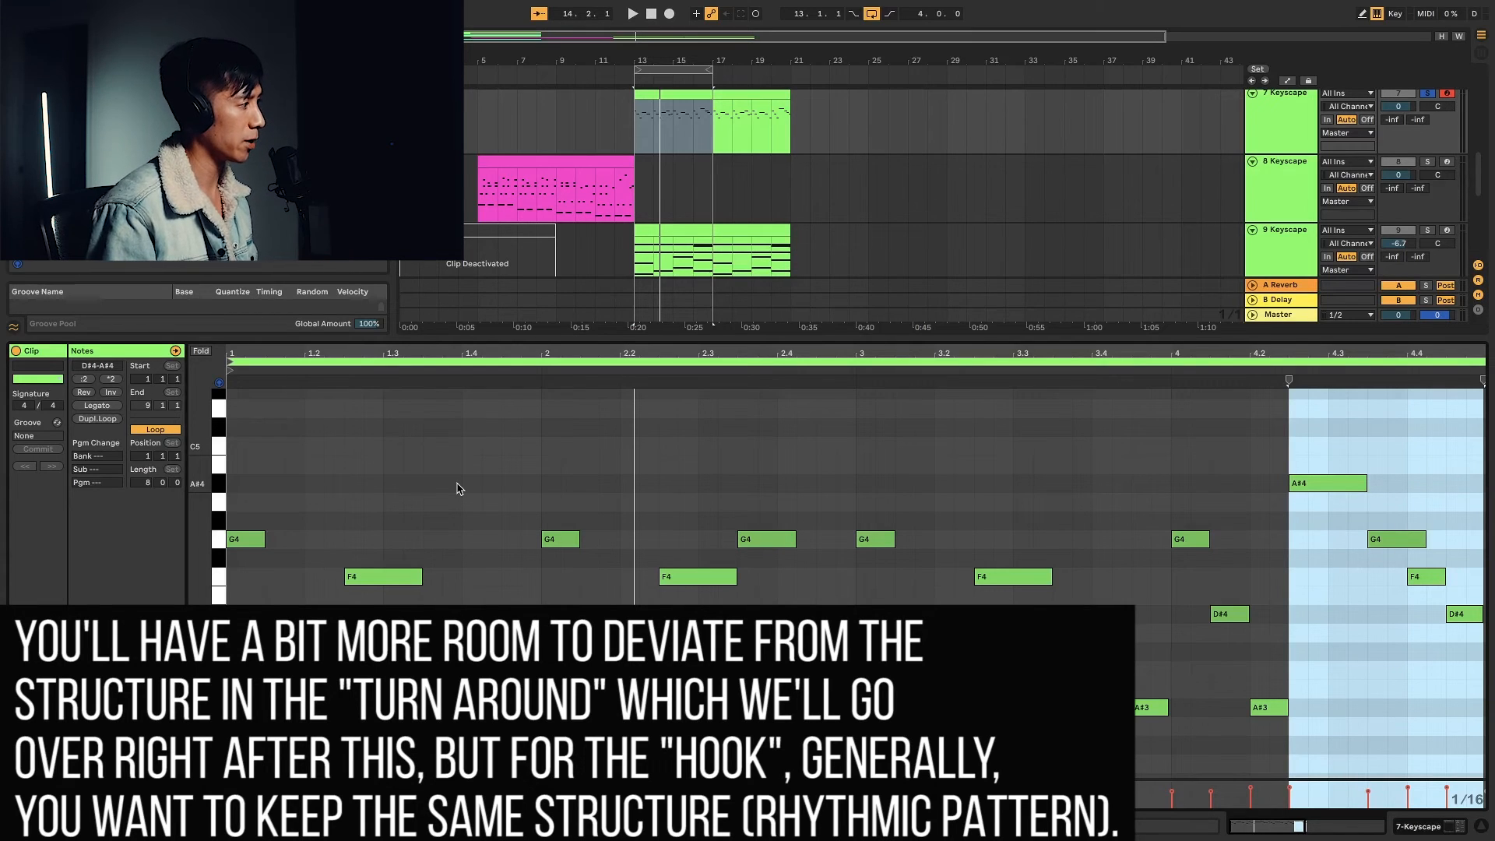
Try starting the first D#4 in bar 3 one sixteenth later at 3.1.4, and return it to 3.1.3
click(309, 502)
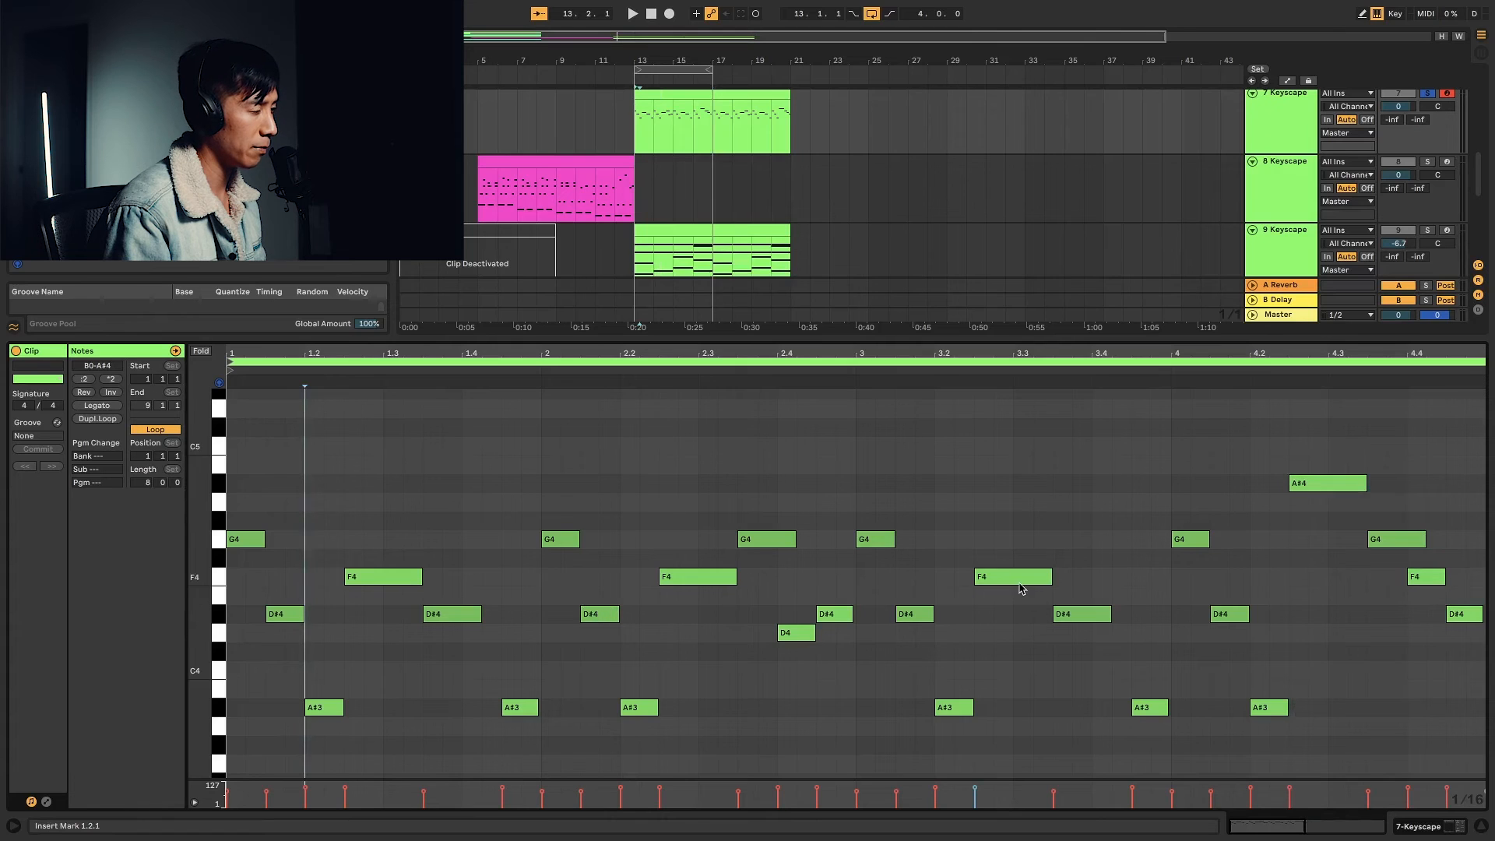
drag(906, 617, 925, 620)
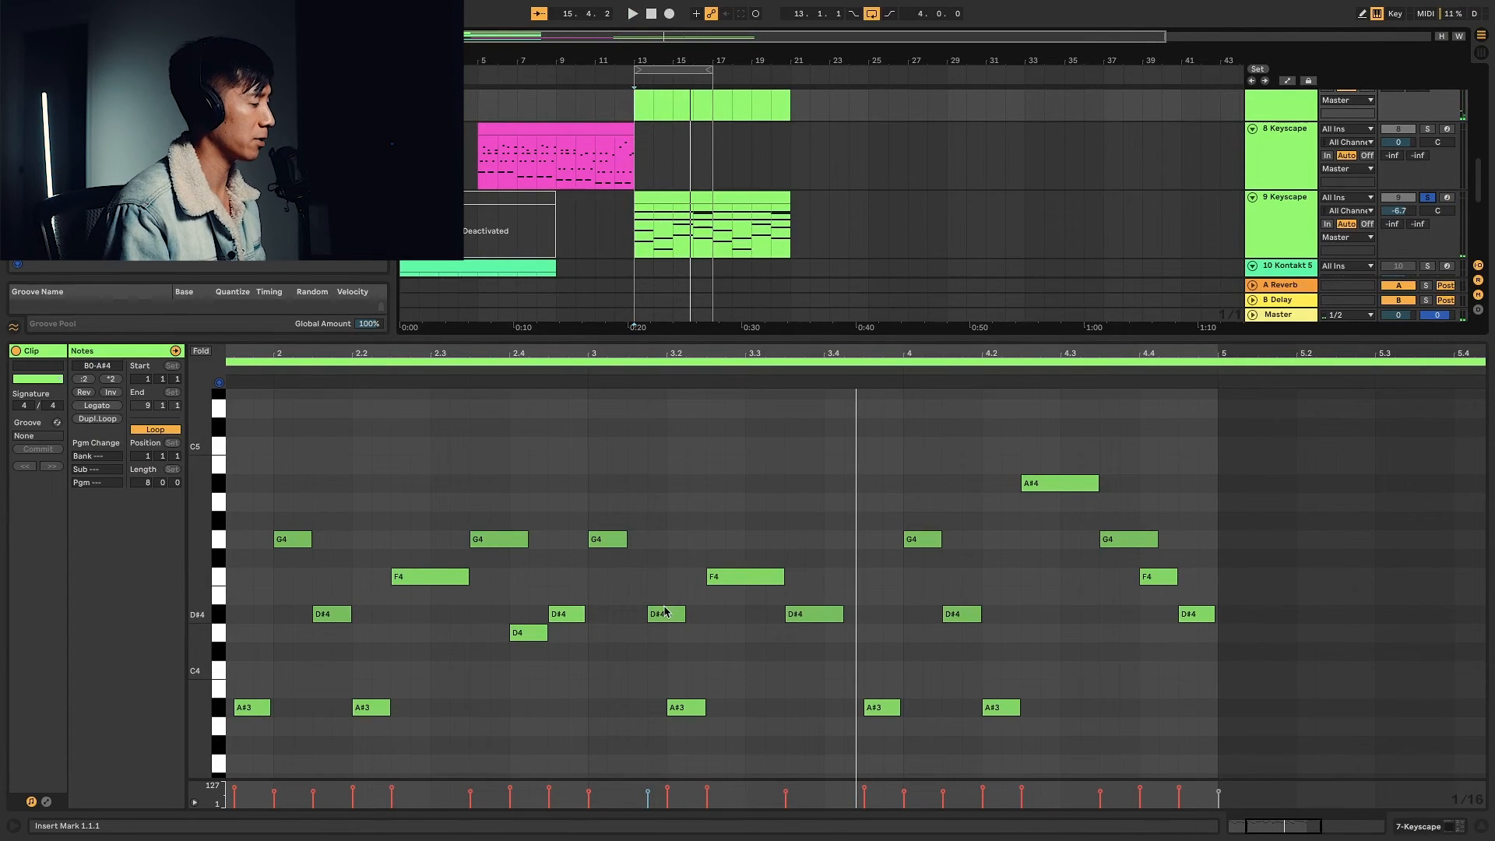
drag(664, 614, 642, 619)
click(492, 568)
key(minus)
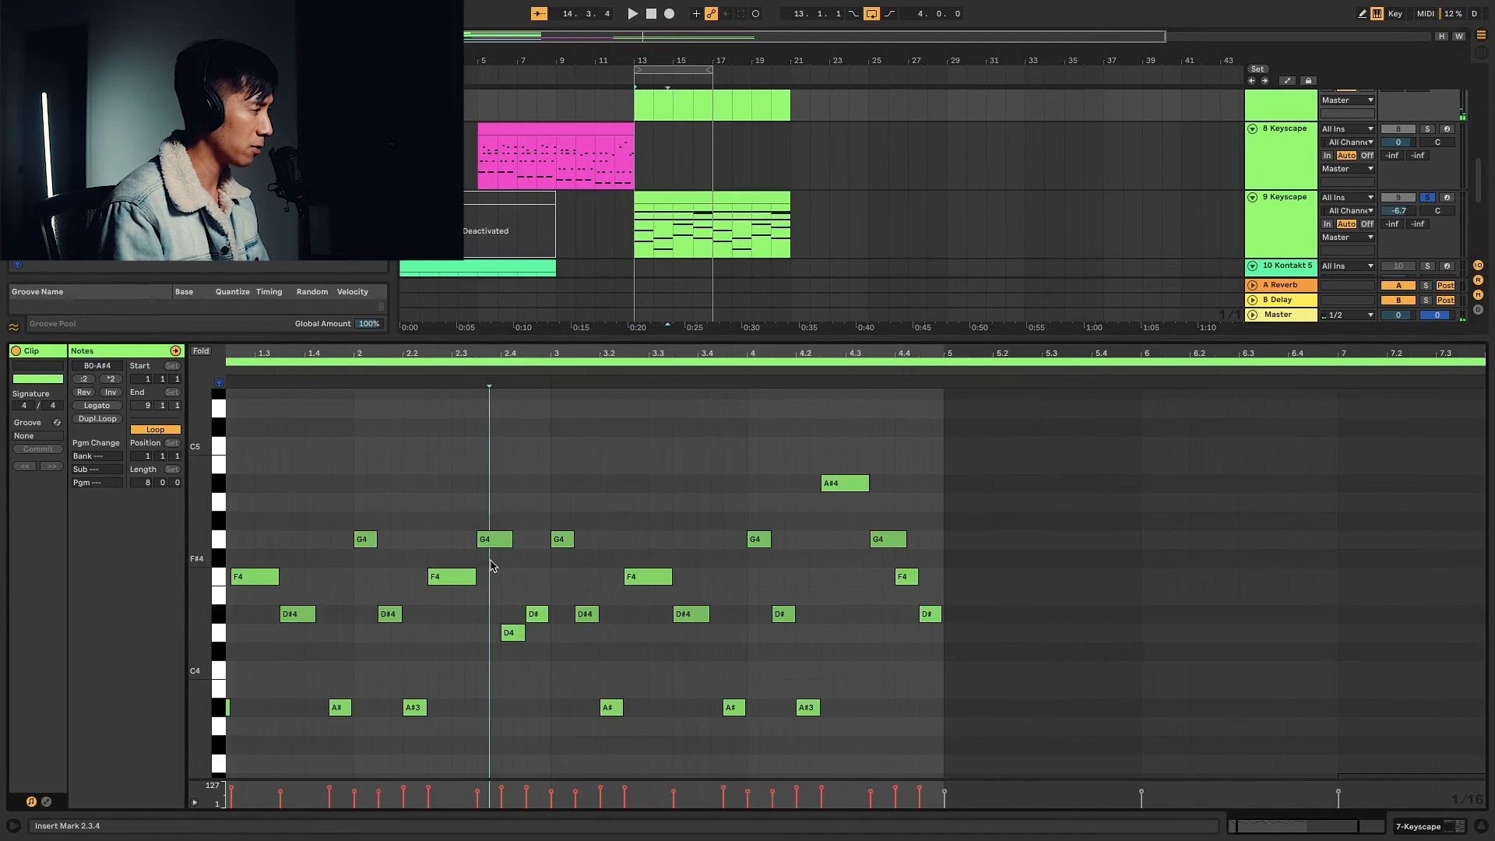
scroll(419, 569, up, 1)
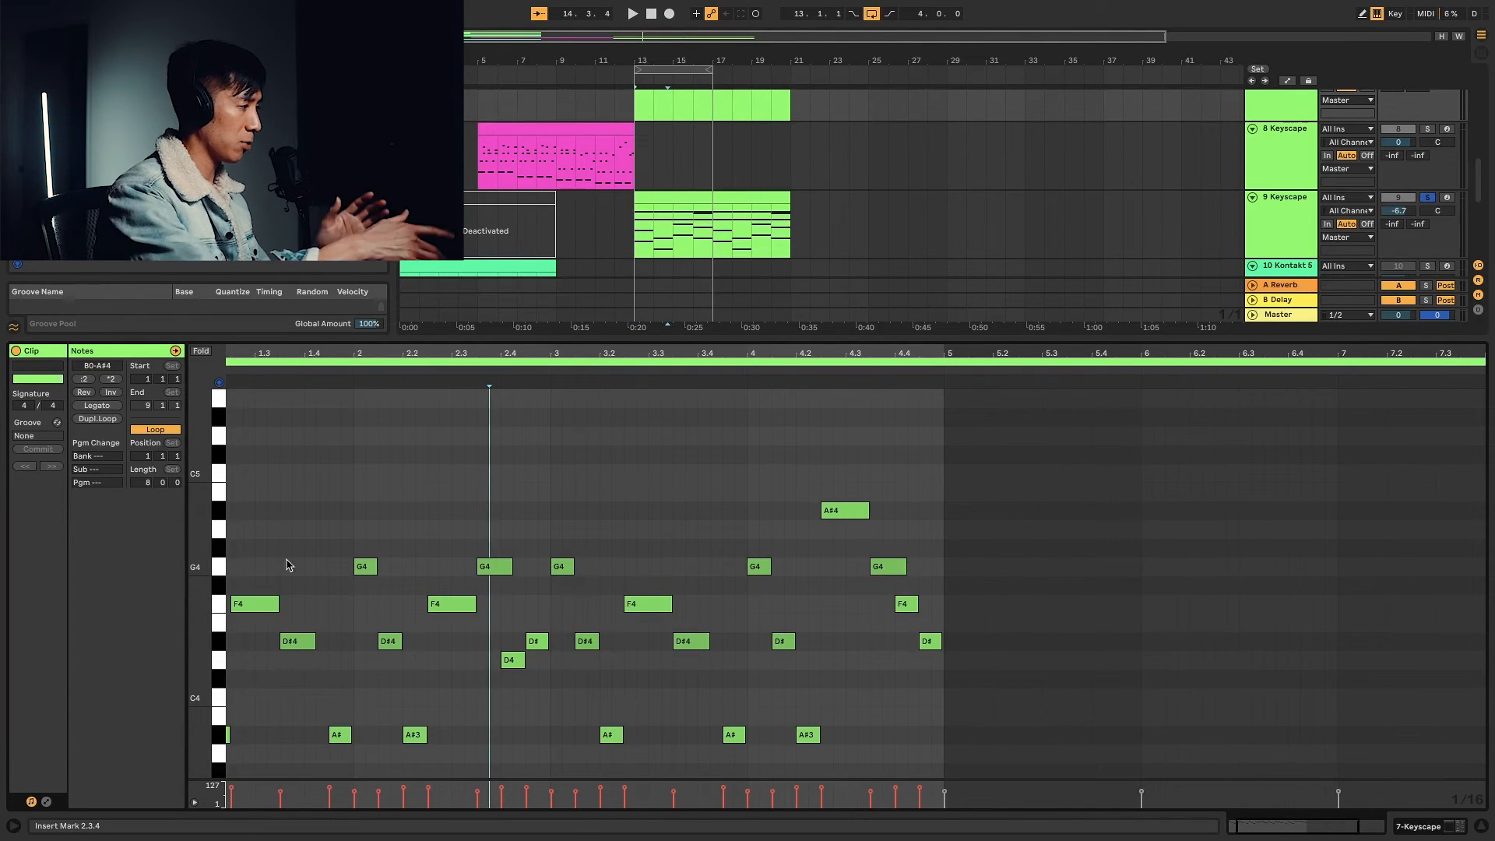
Try raising the opening G4 to D5 and adding a short B4 at 1.2.1, and play the altered opening
key(space)
key(space)
drag(237, 565, 234, 436)
double_click(364, 492)
drag(547, 469, 343, 510)
key(Delete)
double_click(302, 494)
key(space)
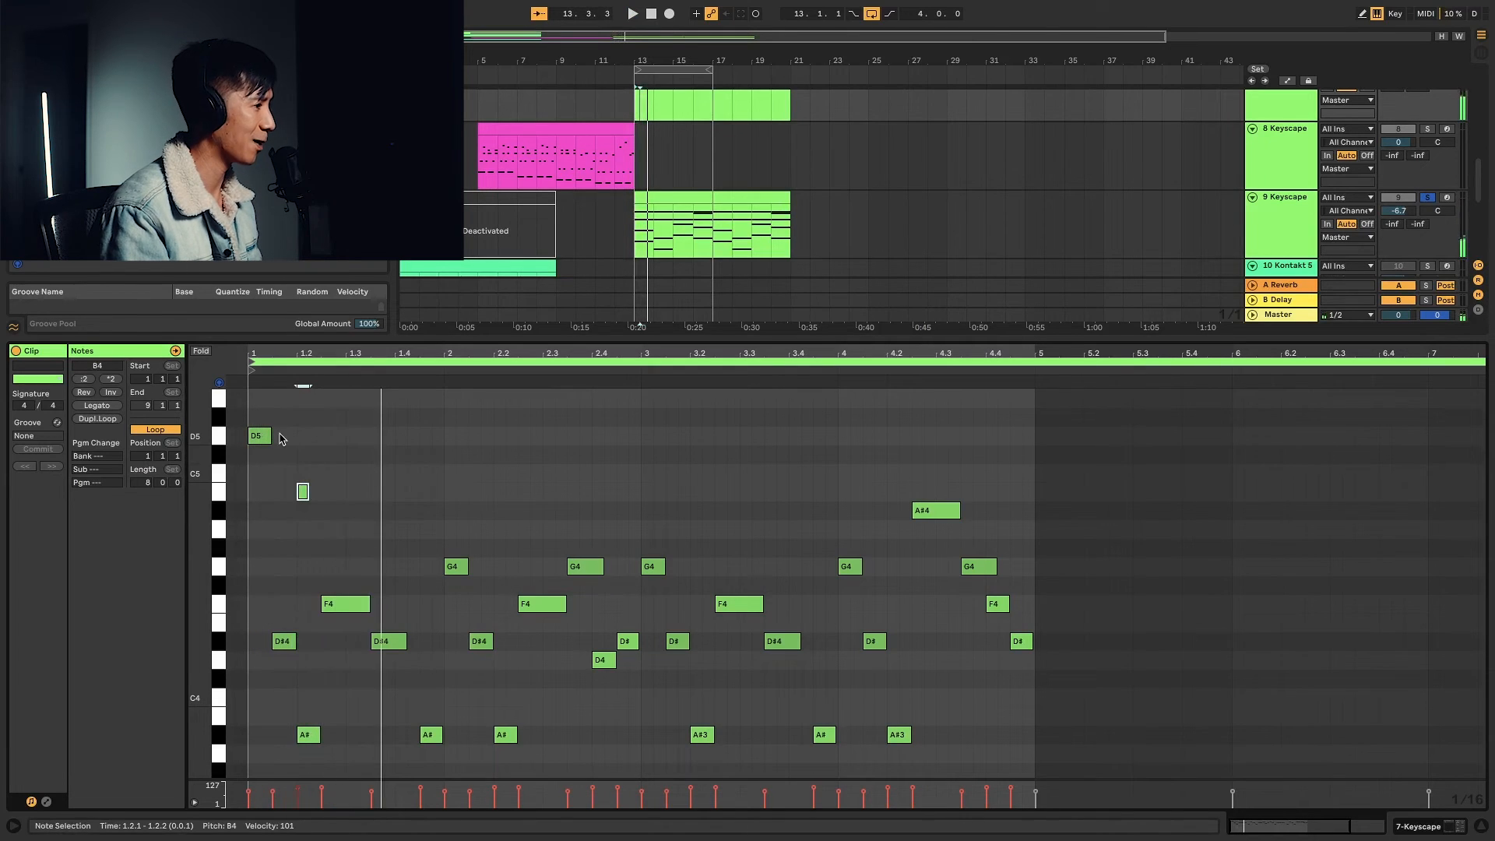
Try lowering the opening note to C#5 and the added note to A4, play the result, and delete the added note
drag(260, 430, 313, 523)
key(space)
key(space)
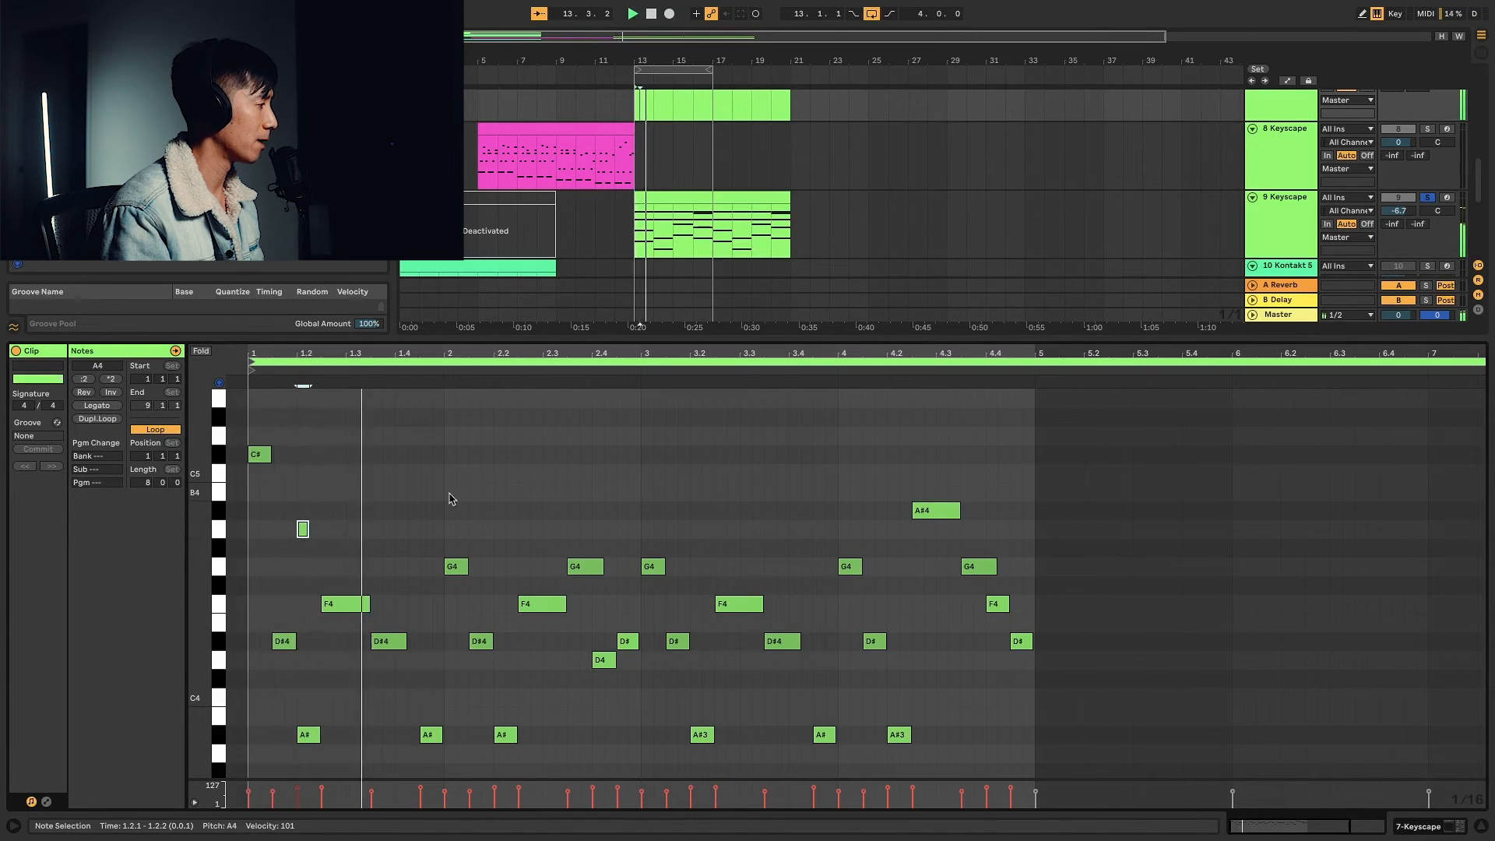
drag(425, 494, 304, 529)
key(Delete)
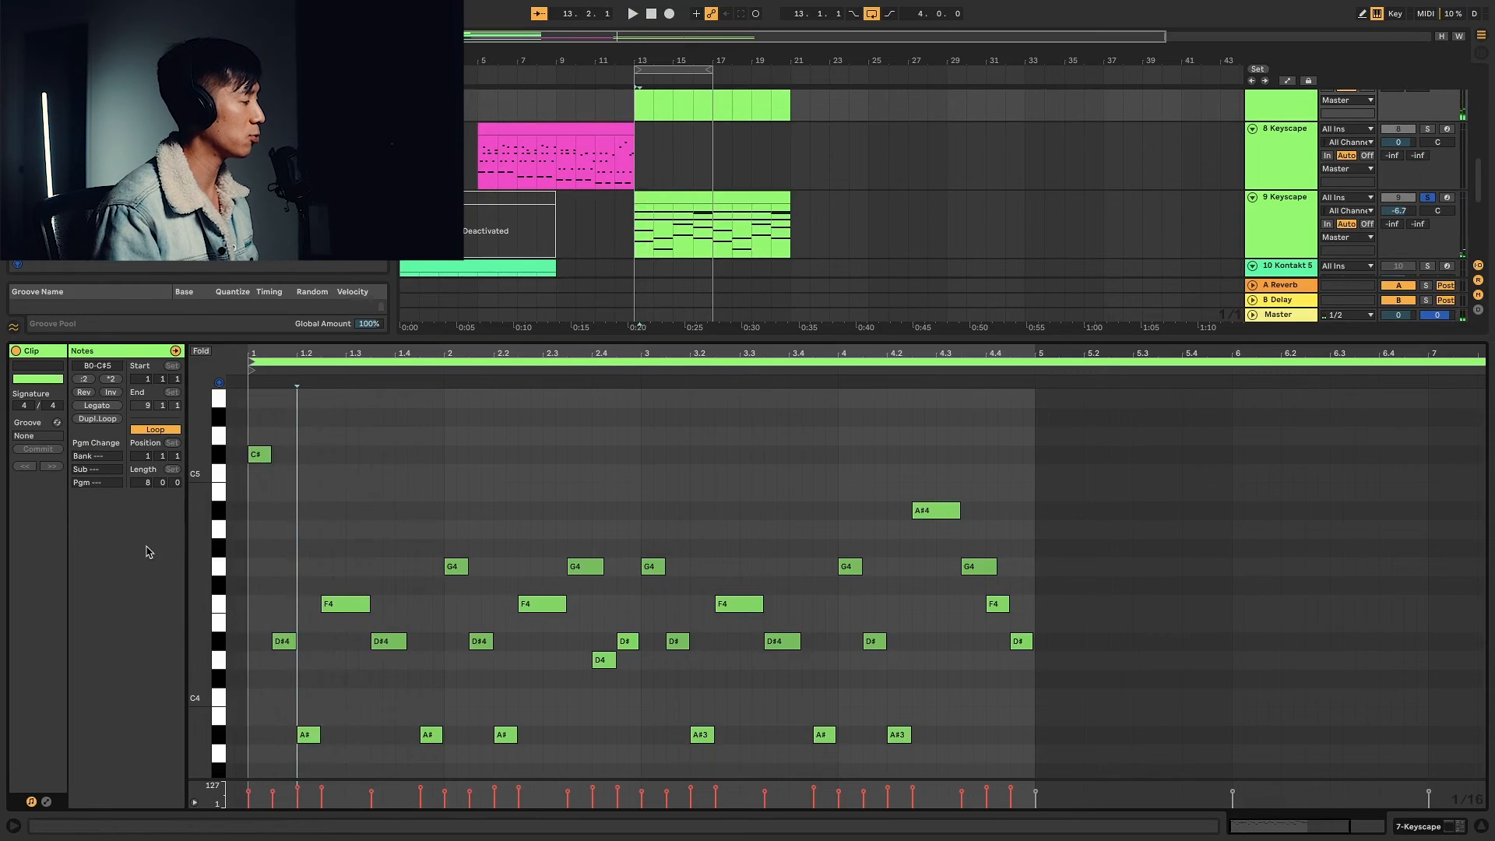
Undo the trial note additions and pitch changes back to the original opening G4
key(ctrl+z)
key(ctrl+z)
key(ctrl+z)
key(ctrl+z)
key(ctrl+z)
key(ctrl+z)
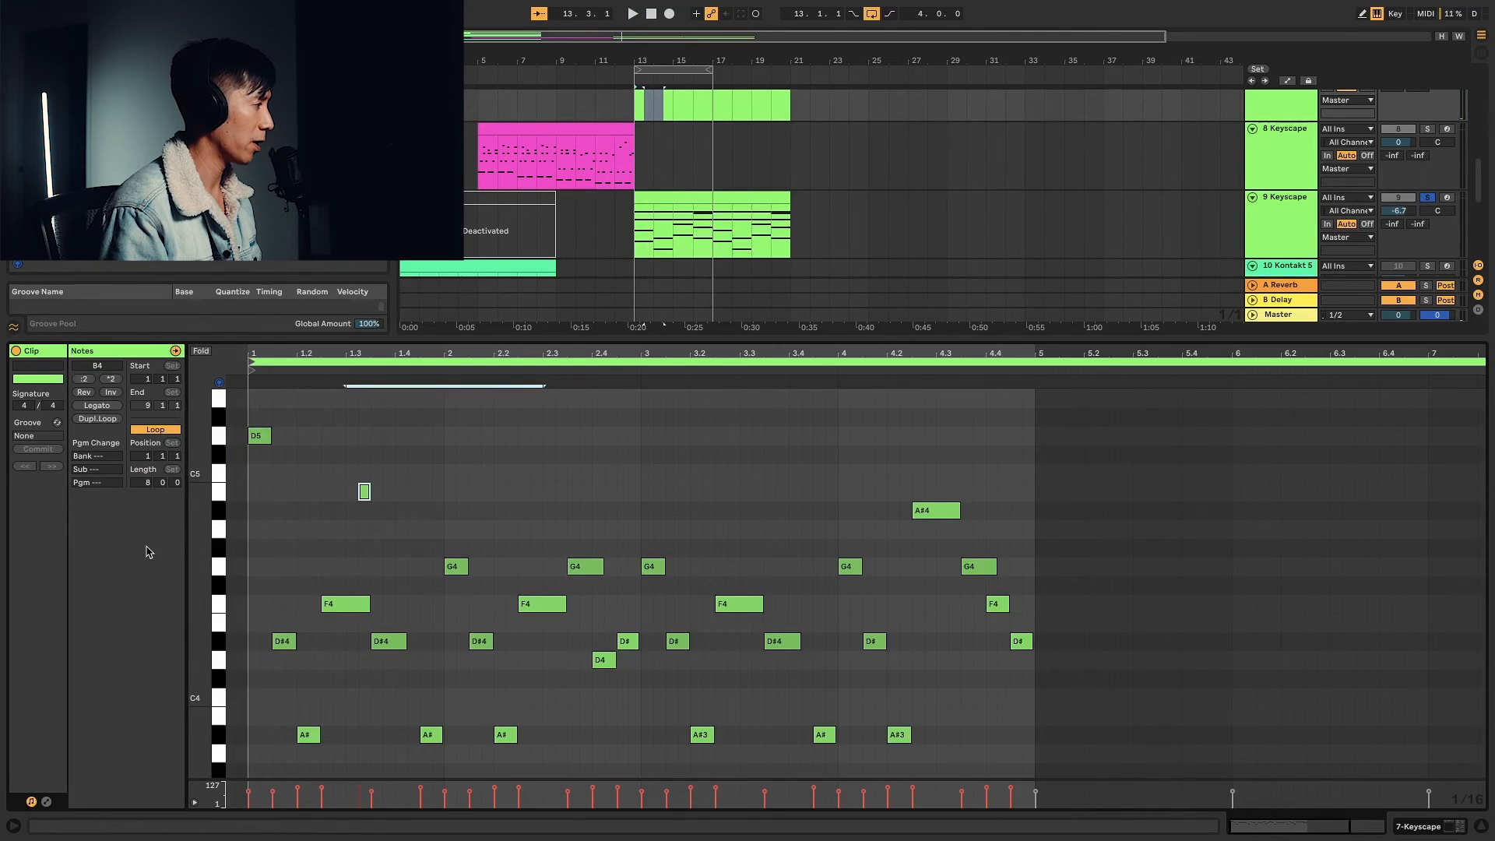
key(ctrl+z)
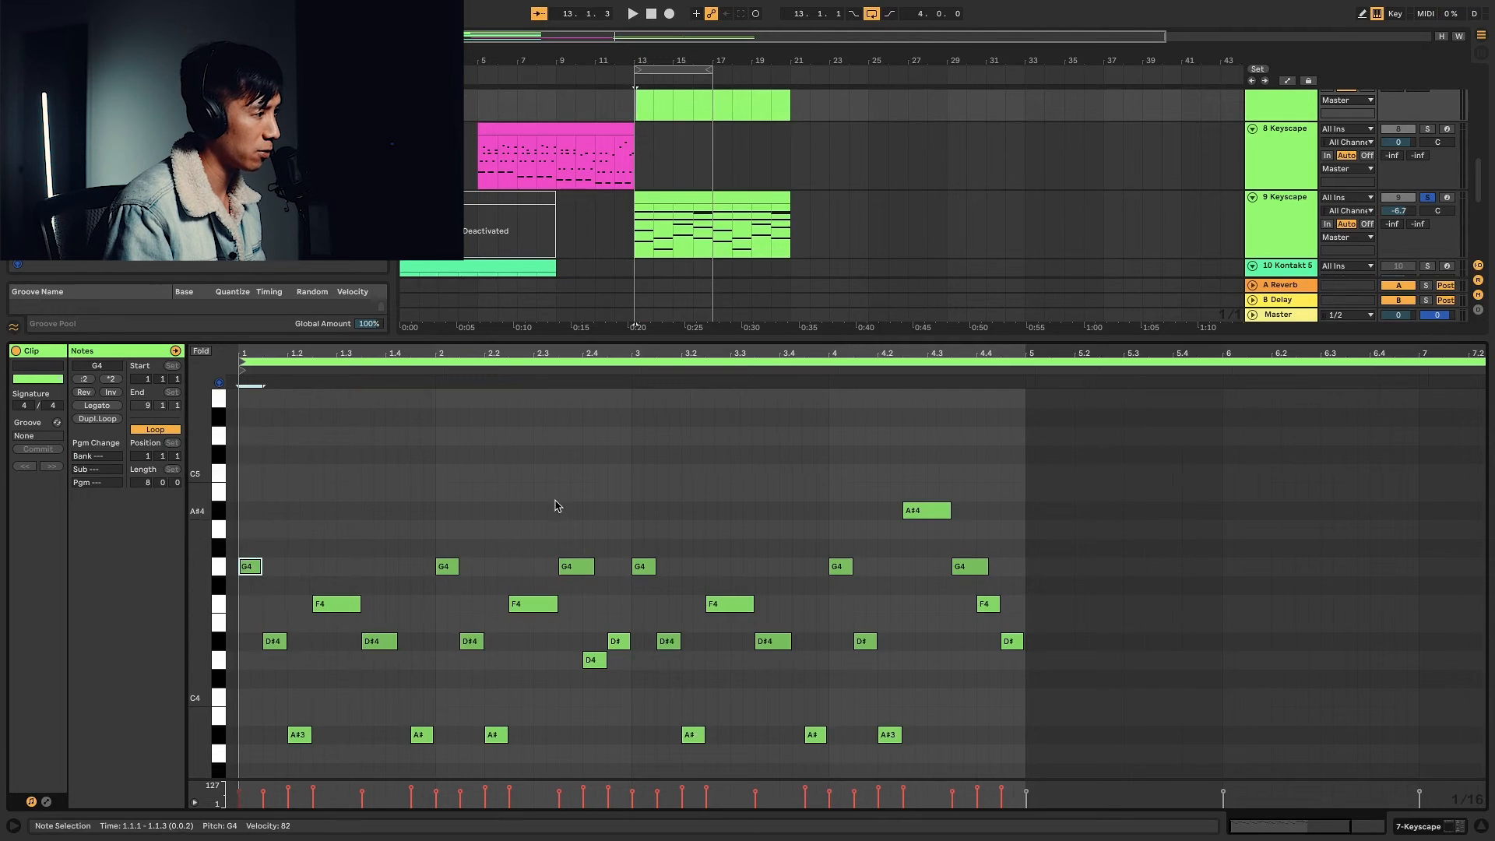
Compare the F4 and D#4 notes in bars 1 and 2 with the D4–D#4 turnaround and the four closing notes of bar 4
scroll(558, 504, down, 1)
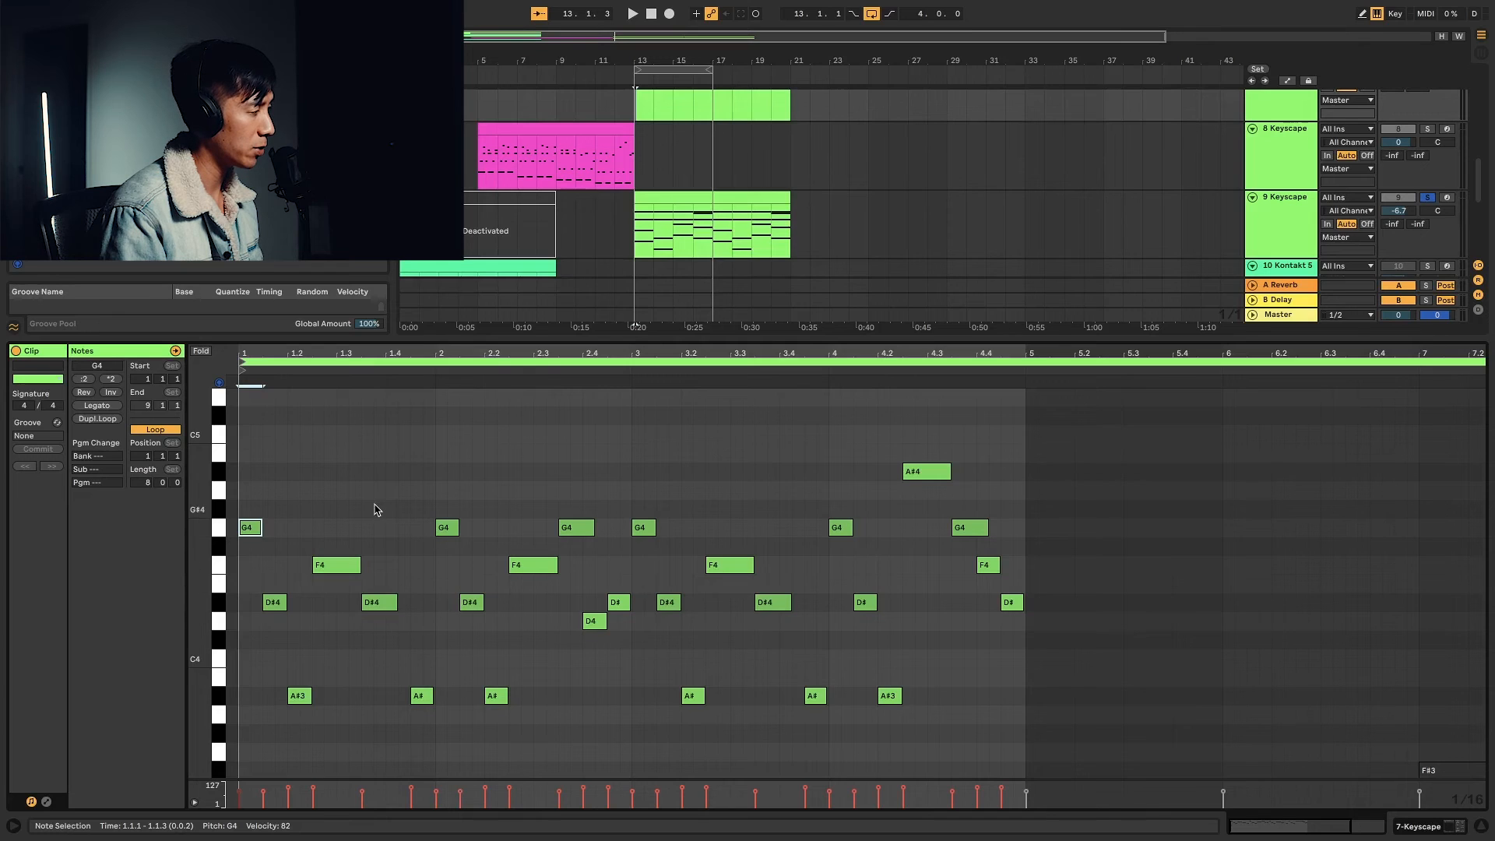
click(335, 565)
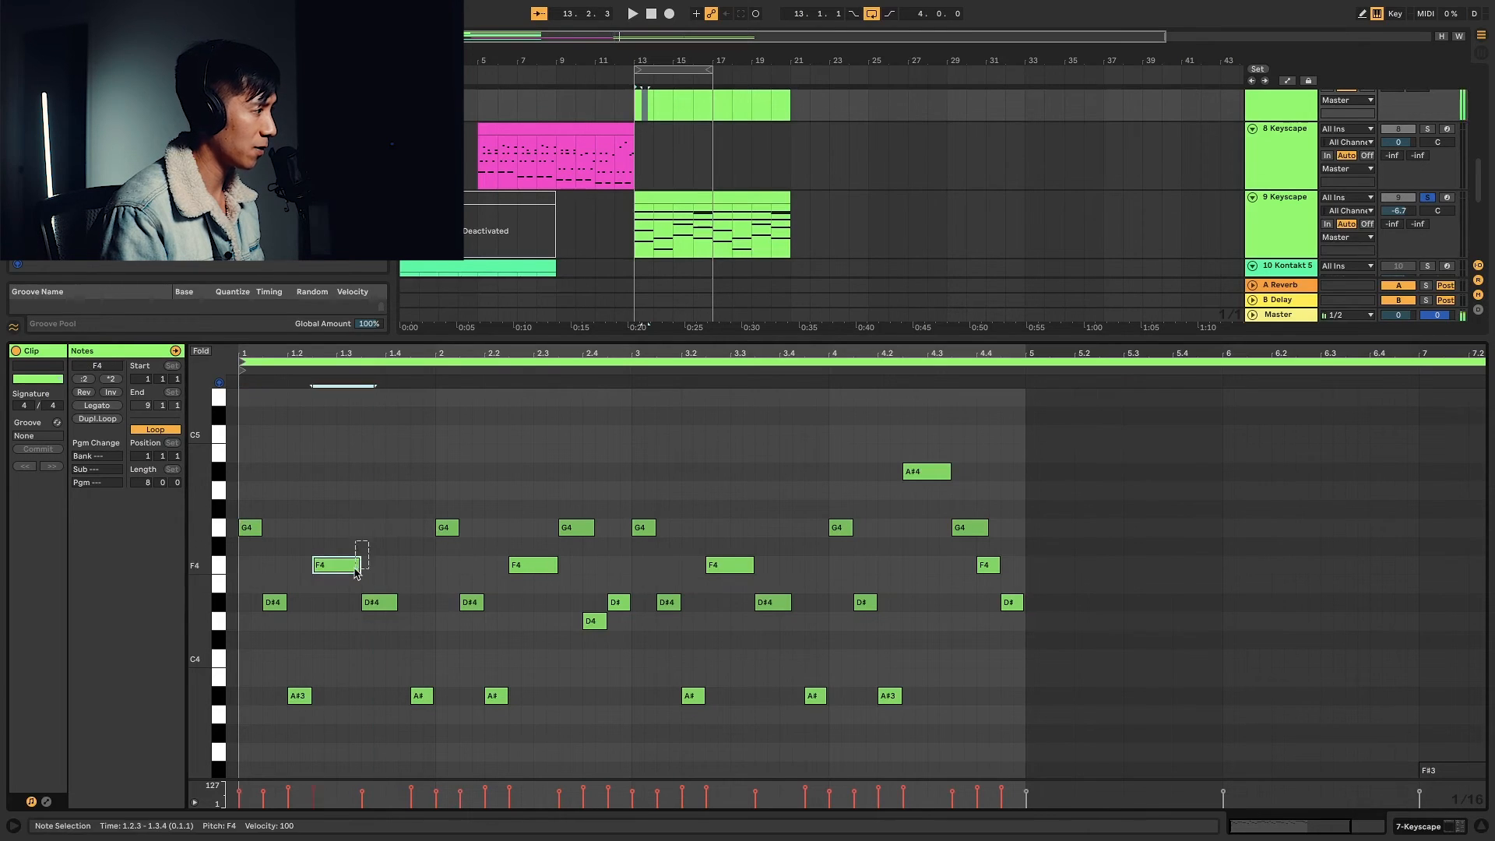
click(536, 565)
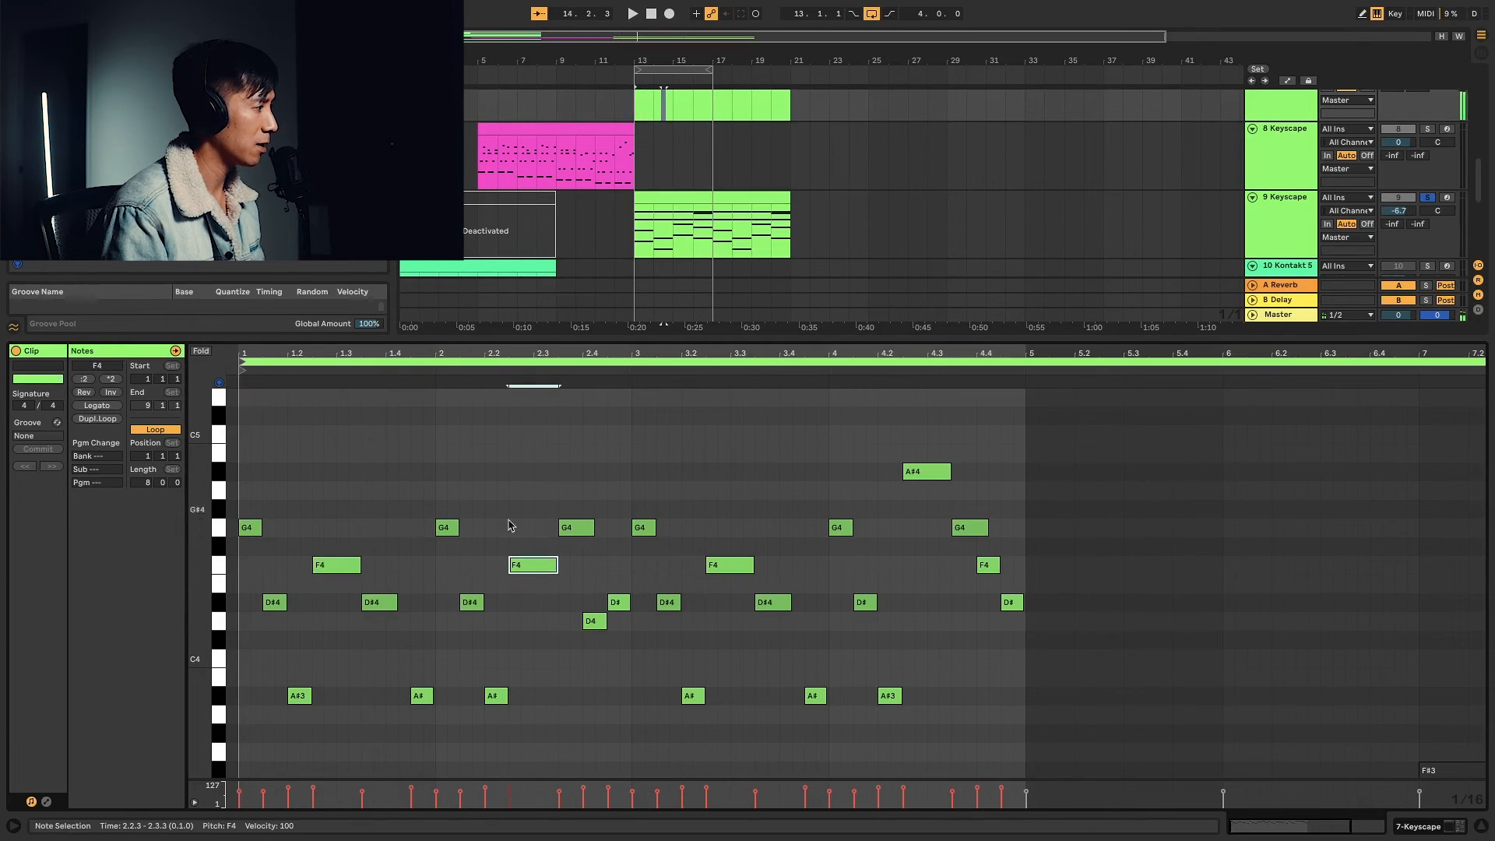
click(388, 602)
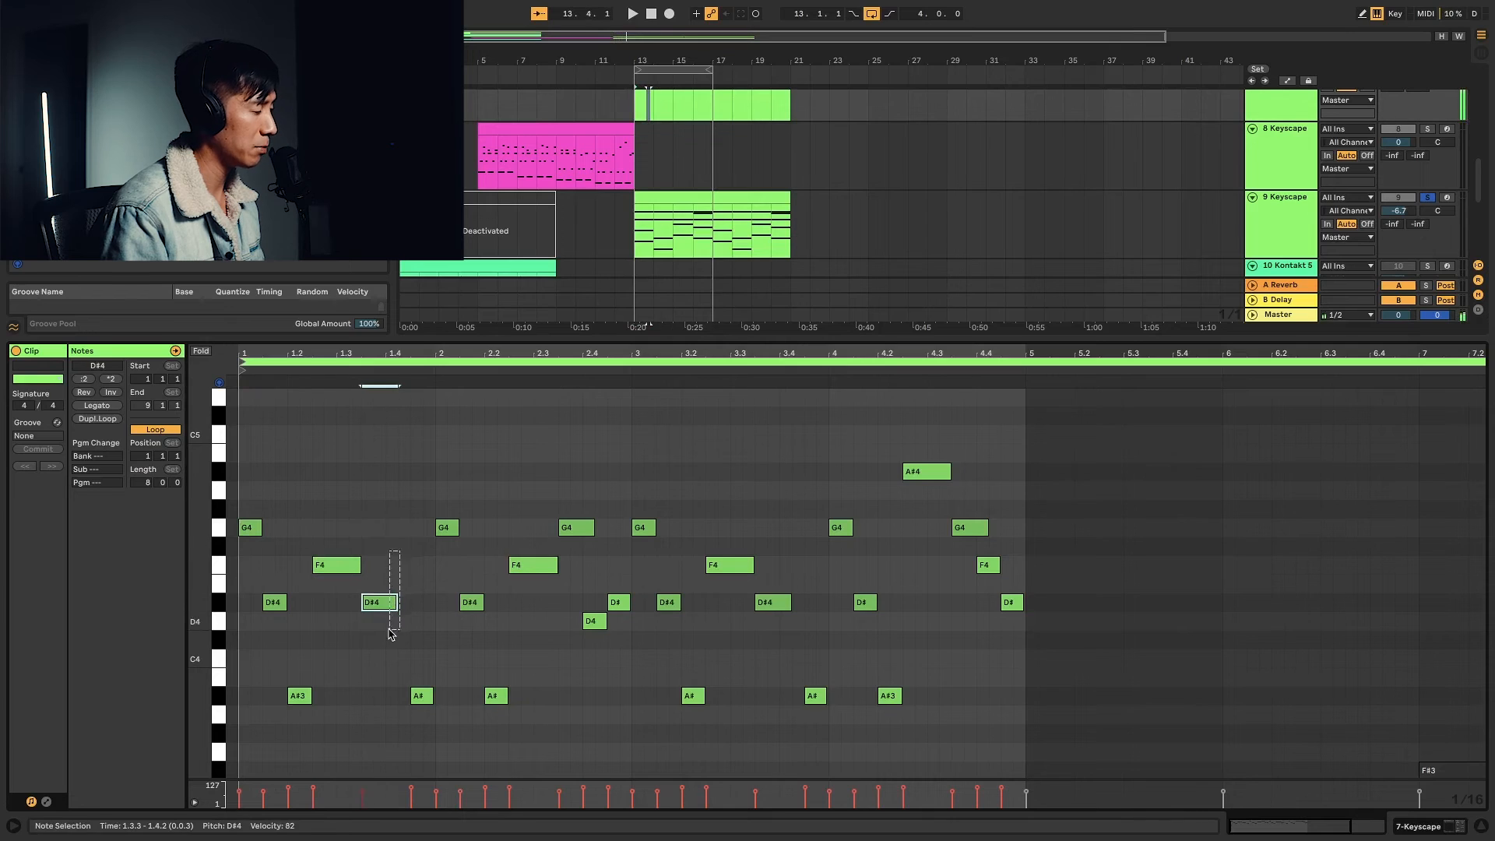
click(590, 624)
click(619, 602)
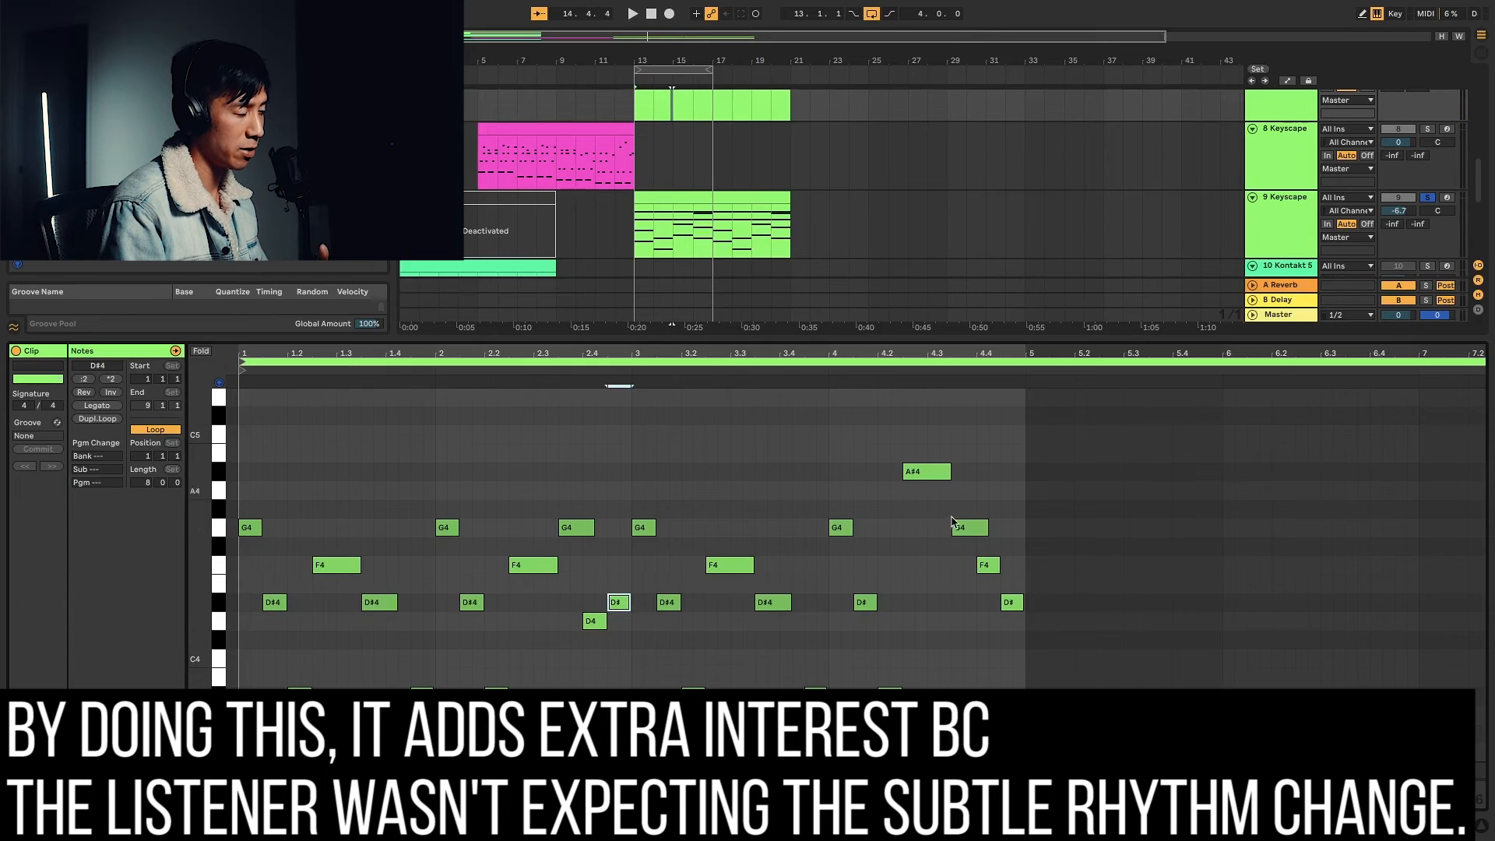
drag(918, 433, 1011, 632)
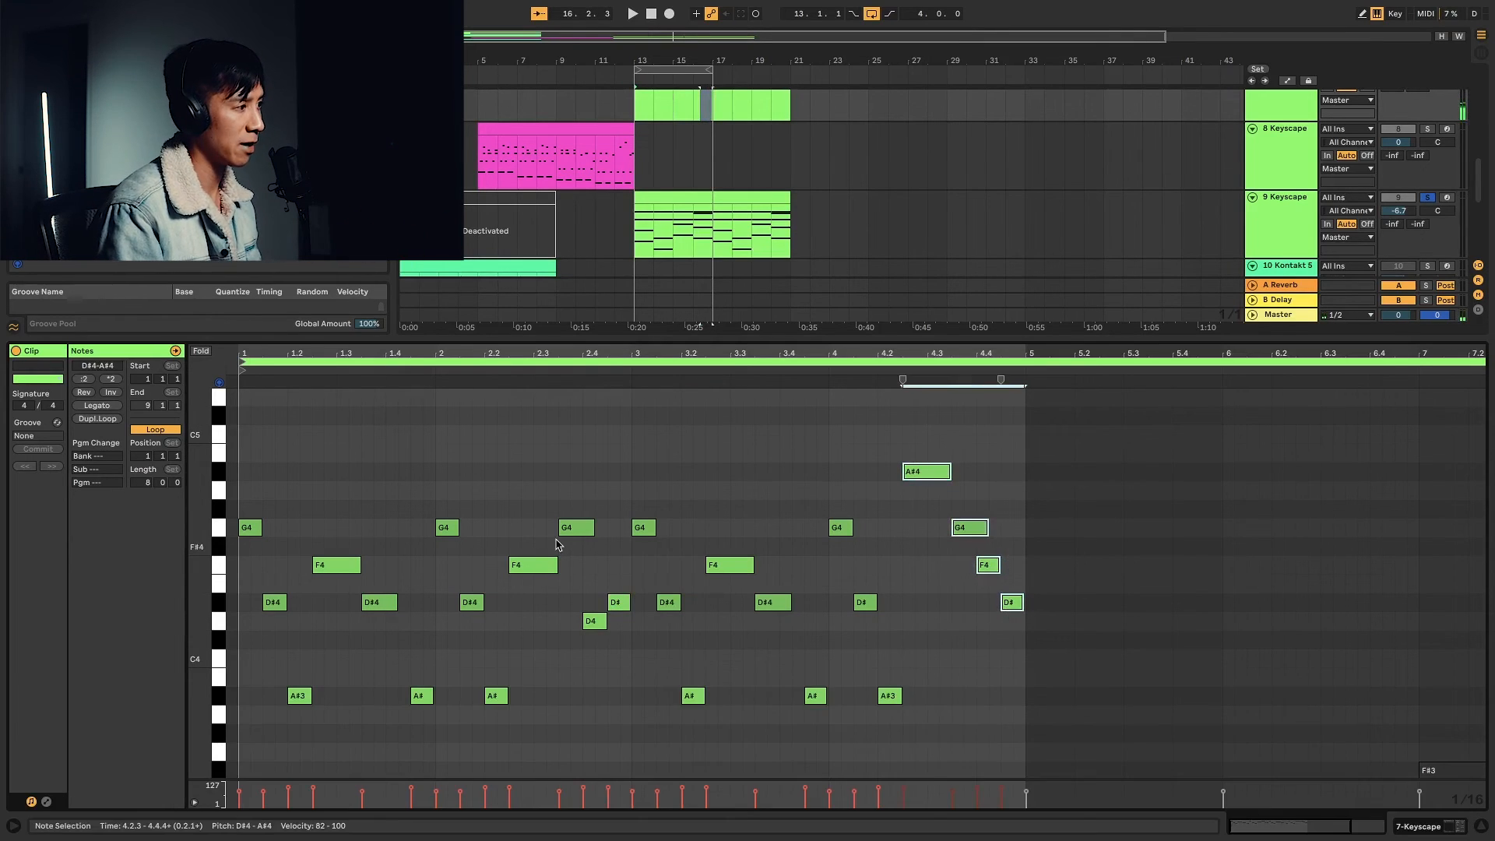
Try extending the closing A#4 one sixteenth earlier to 4.2.2, play the ending, and undo the extension
click(878, 546)
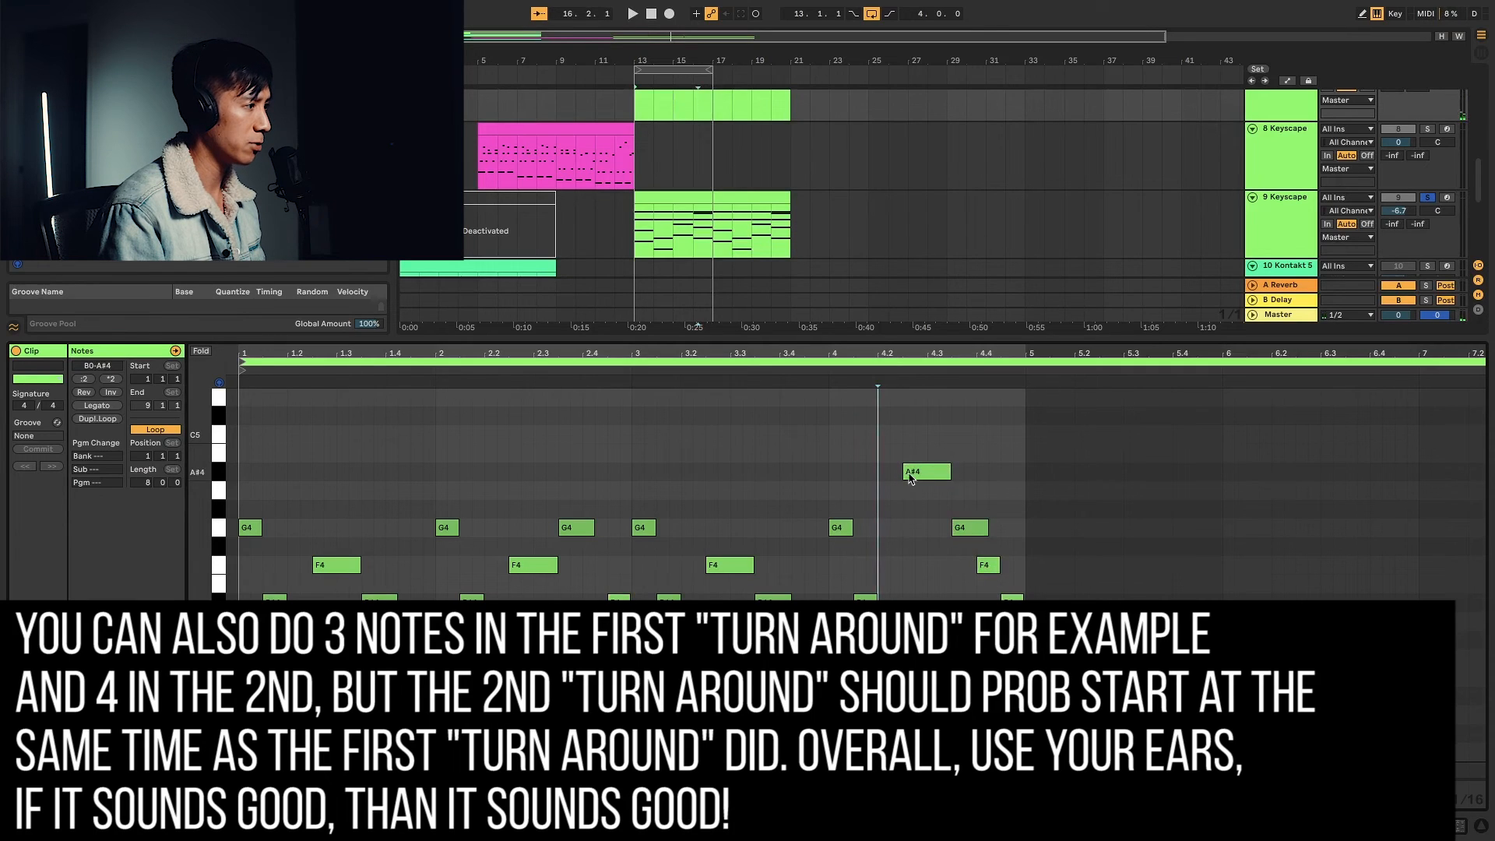
drag(905, 471, 890, 472)
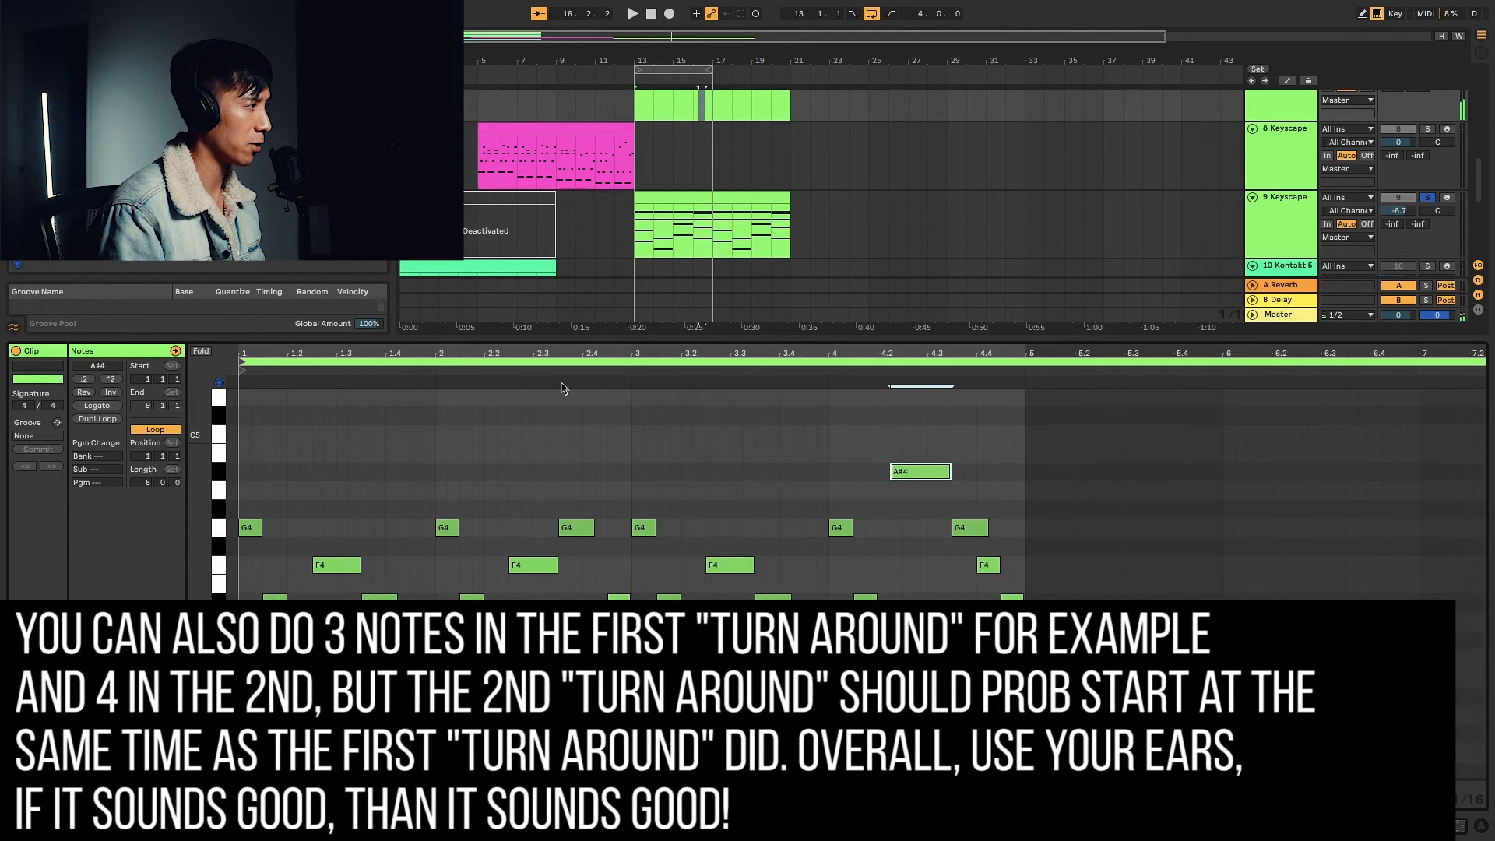
click(455, 369)
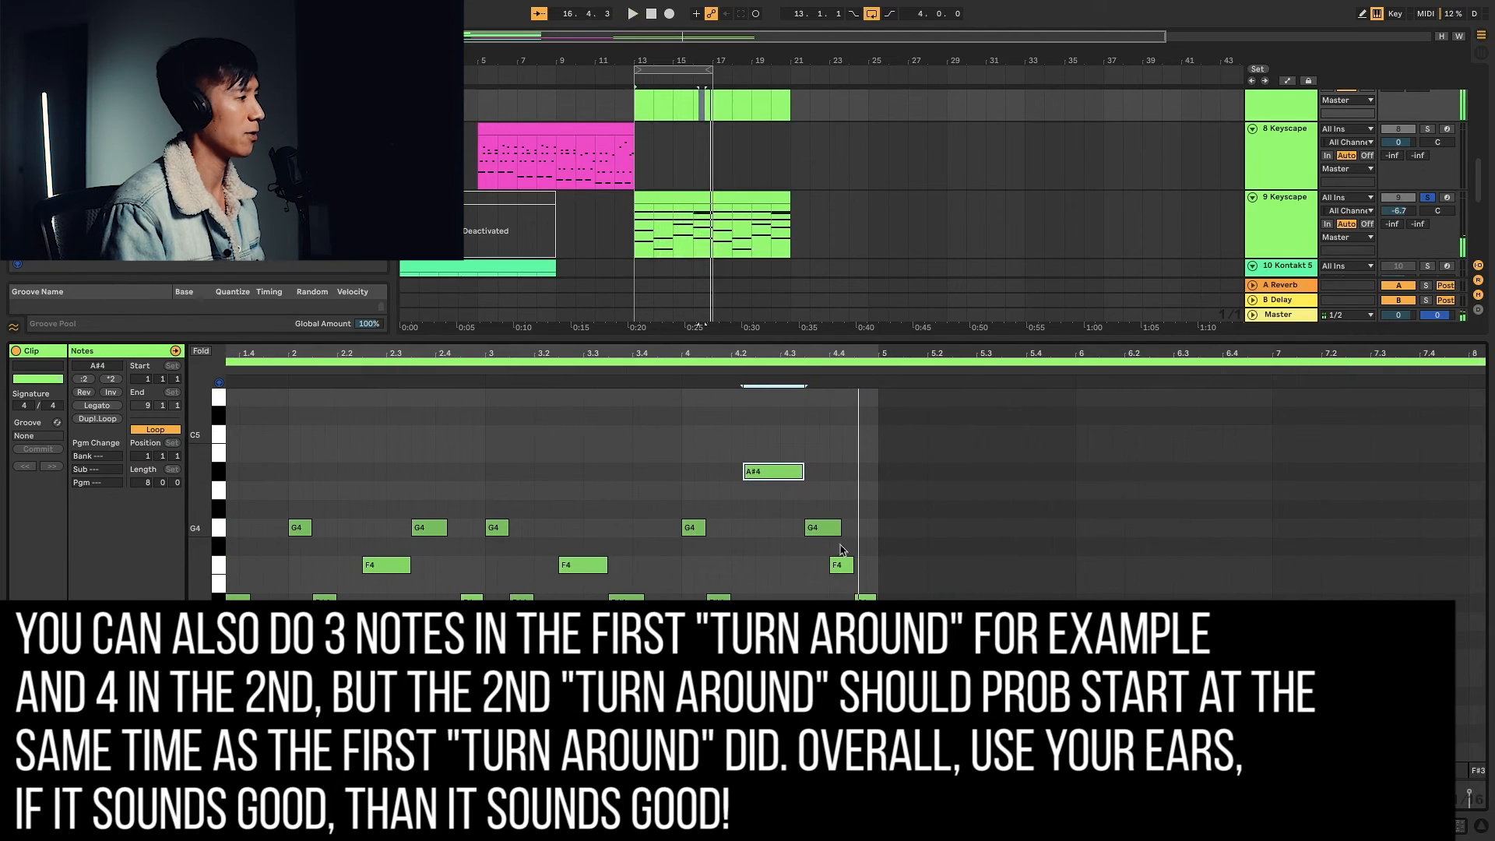
key(ctrl+z)
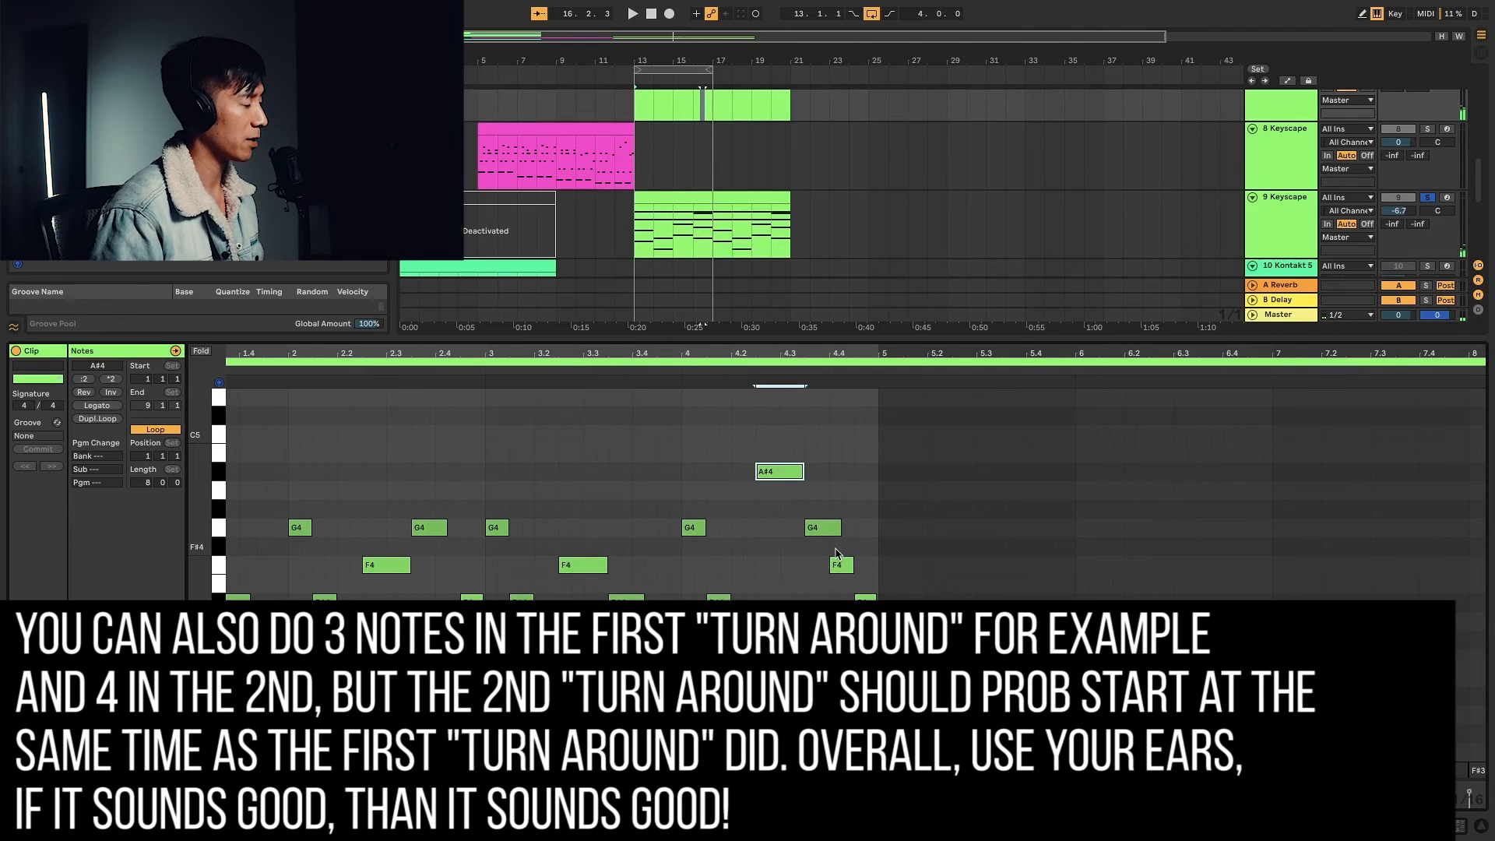